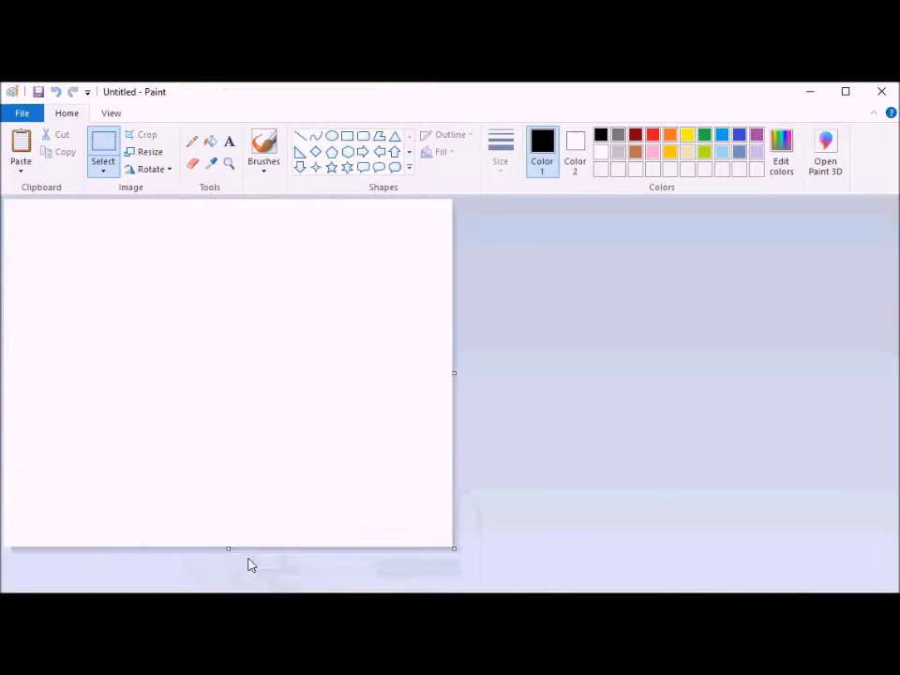
Paste the copied sprite with the raised blue arms, enlarge it to 350%, and move it away from the canvas corner
{"action": "key", "text": "ctrl+v"}
{"action": "left_click", "coordinate": [146, 152]}
{"action": "type", "text": "35"}
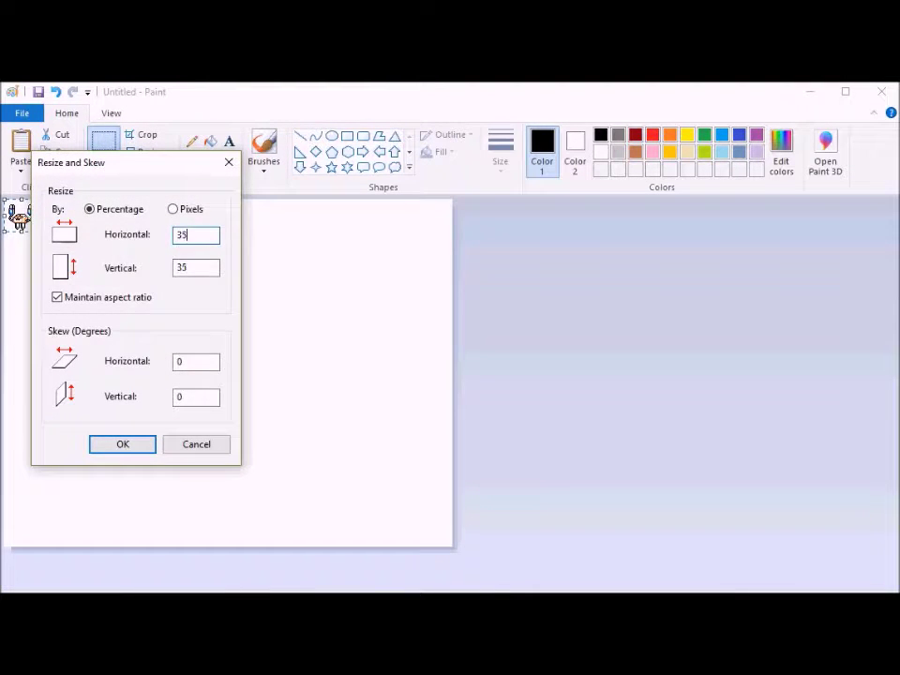
{"action": "type", "text": "0"}
{"action": "key", "text": "Return"}
{"action": "left_click_drag", "start_coordinate": [66, 257], "coordinate": [161, 299]}
Delete the lower part of the enlarged sprite, keeping its orange head and raised arms
{"action": "left_click", "coordinate": [114, 148]}
{"action": "left_click_drag", "start_coordinate": [244, 372], "coordinate": [83, 322]}
{"action": "key", "text": "Delete"}
Adjust the eraser size and erase both blue arms, leaving only the orange head
{"action": "left_click", "coordinate": [192, 164]}
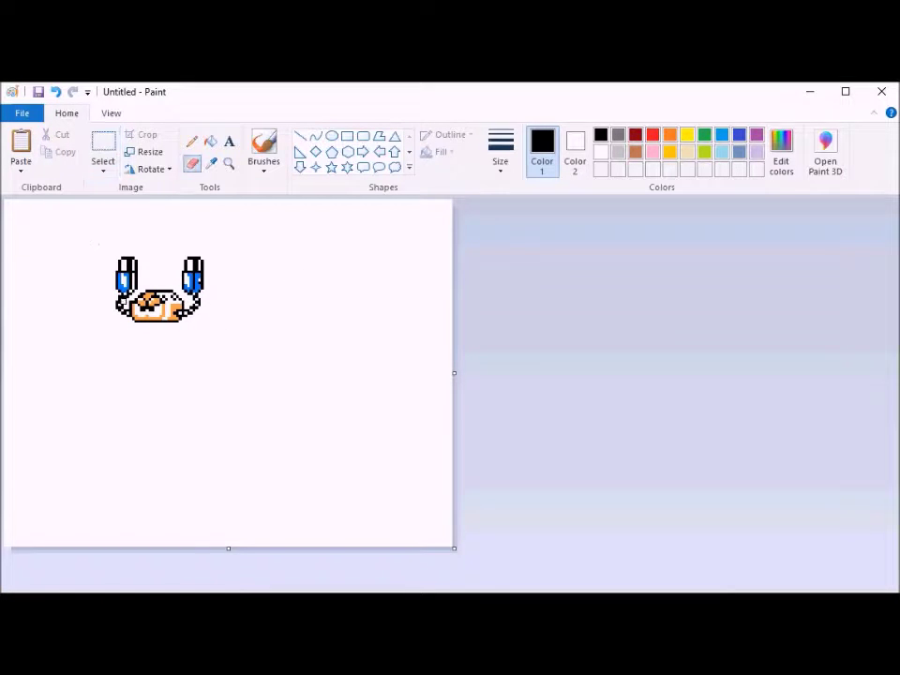
{"action": "left_click", "coordinate": [500, 150]}
{"action": "left_click", "coordinate": [523, 291]}
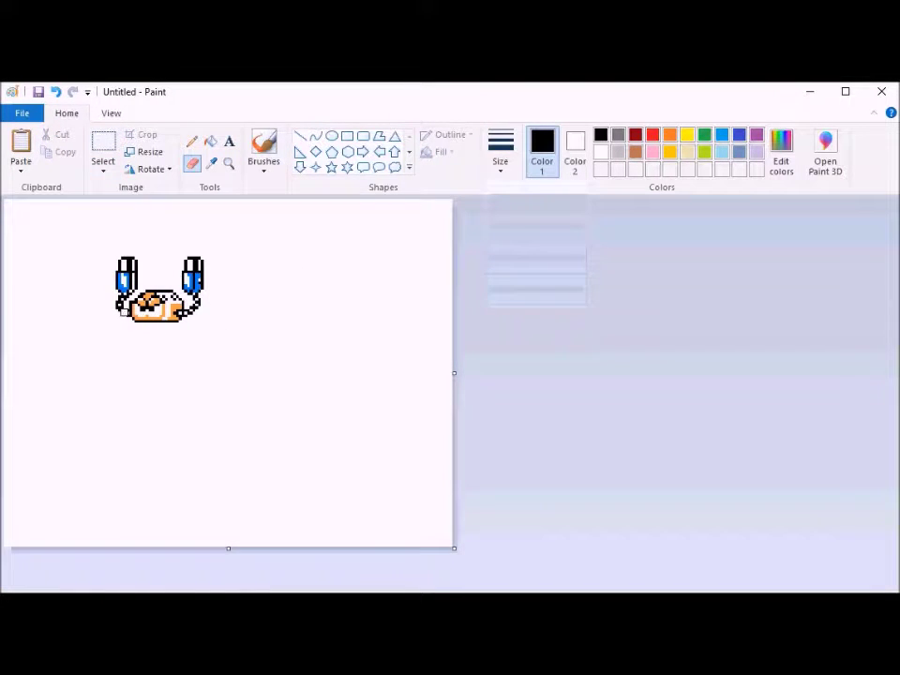
{"action": "mouse_move", "coordinate": [123, 312]}
{"action": "left_mouse_down"}
{"action": "mouse_move", "coordinate": [121, 264]}
{"action": "mouse_move", "coordinate": [116, 284]}
{"action": "left_mouse_up"}
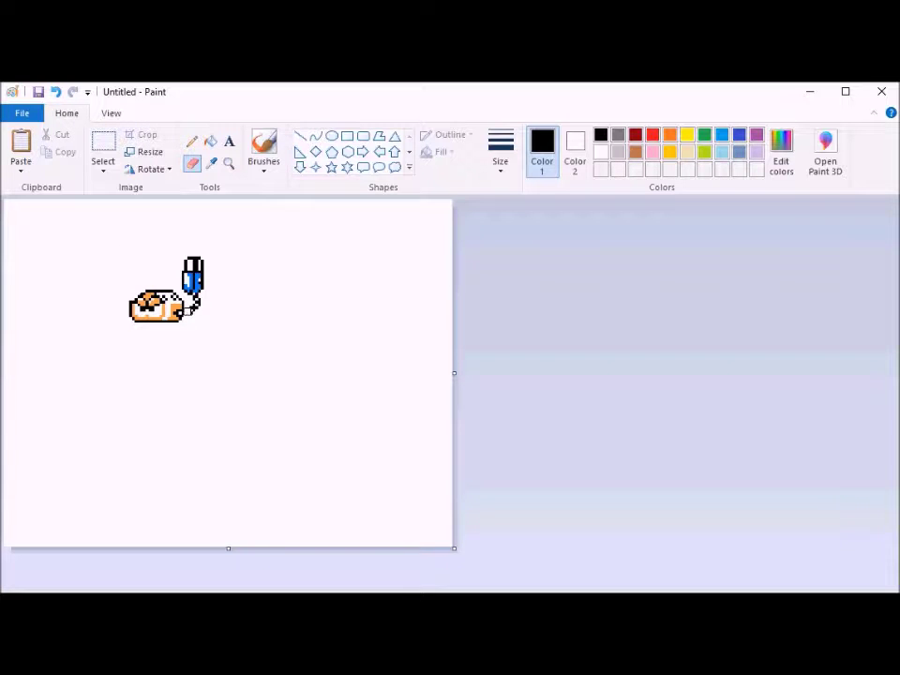
{"action": "key", "text": "ctrl+z"}
{"action": "mouse_move", "coordinate": [192, 309]}
{"action": "left_mouse_down"}
{"action": "mouse_move", "coordinate": [198, 301]}
{"action": "mouse_move", "coordinate": [187, 287]}
{"action": "mouse_move", "coordinate": [203, 284]}
{"action": "mouse_move", "coordinate": [196, 256]}
{"action": "left_mouse_up"}
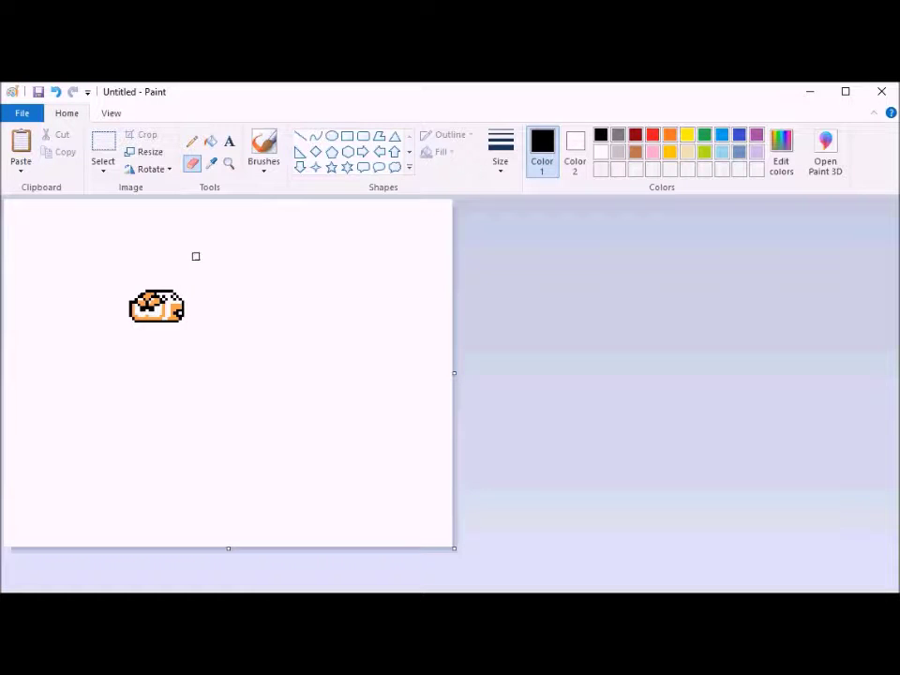
Switch to mega_man_3_enemies and copy the three small running sprites at the right end of their row
{"action": "left_click", "coordinate": [103, 146]}
{"action": "left_click_drag", "start_coordinate": [115, 282], "coordinate": [161, 328]}
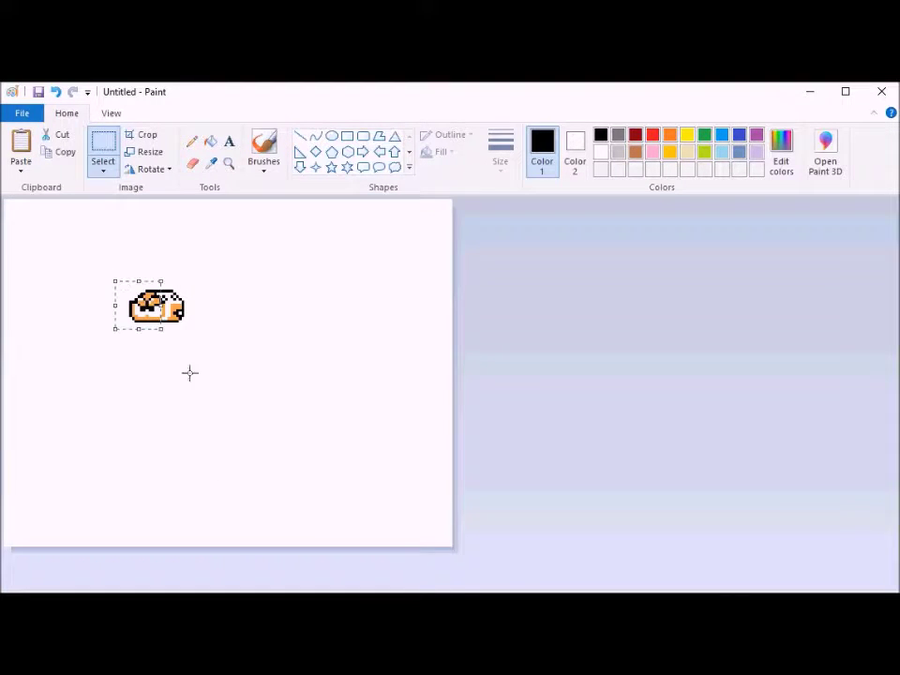
{"action": "left_click", "coordinate": [309, 592]}
{"action": "left_click", "coordinate": [394, 554]}
{"action": "scroll", "coordinate": [165, 354], "scroll_direction": "down", "scroll_amount": 5}
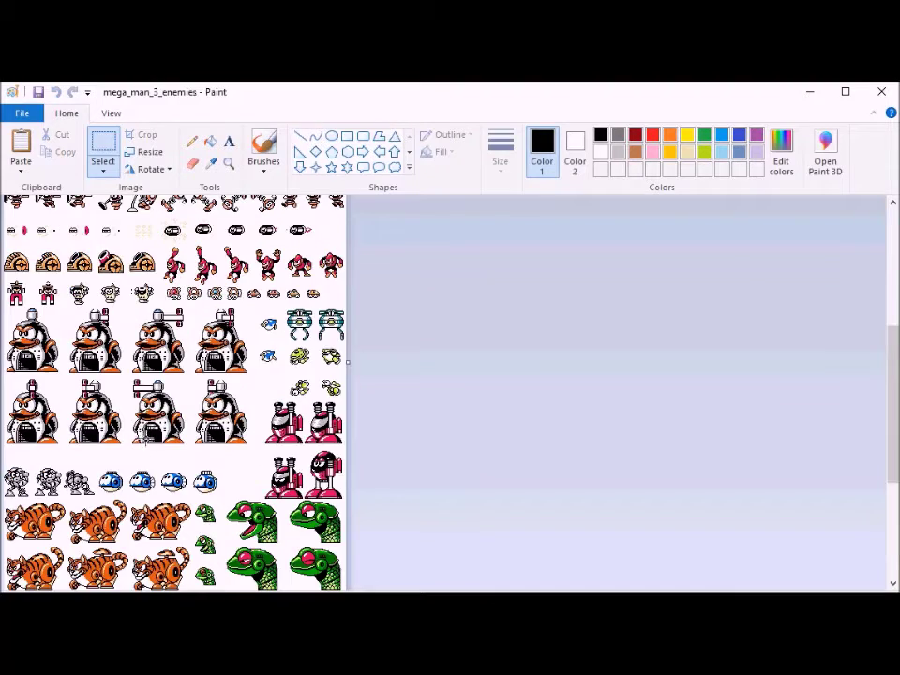
{"action": "scroll", "coordinate": [143, 395], "scroll_direction": "up", "scroll_amount": 4}
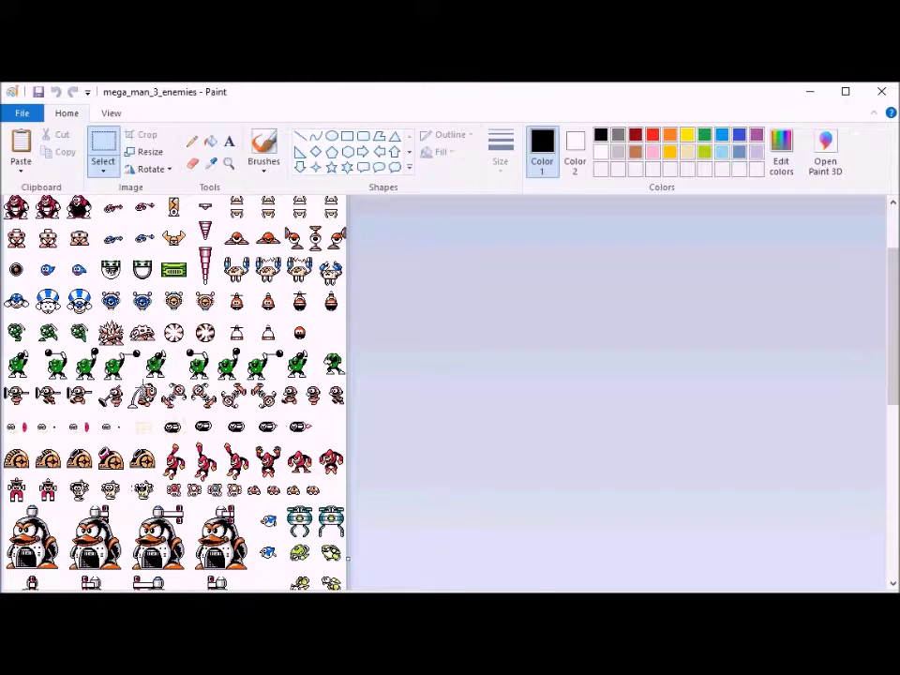
{"action": "left_click_drag", "start_coordinate": [282, 384], "coordinate": [350, 409]}
Paste the three running sprites into the untitled image, enlarge them to 350%, and place them below the orange head
{"action": "left_click", "coordinate": [310, 592]}
{"action": "left_click", "coordinate": [254, 547]}
{"action": "left_click", "coordinate": [20, 155]}
{"action": "left_click", "coordinate": [150, 151]}
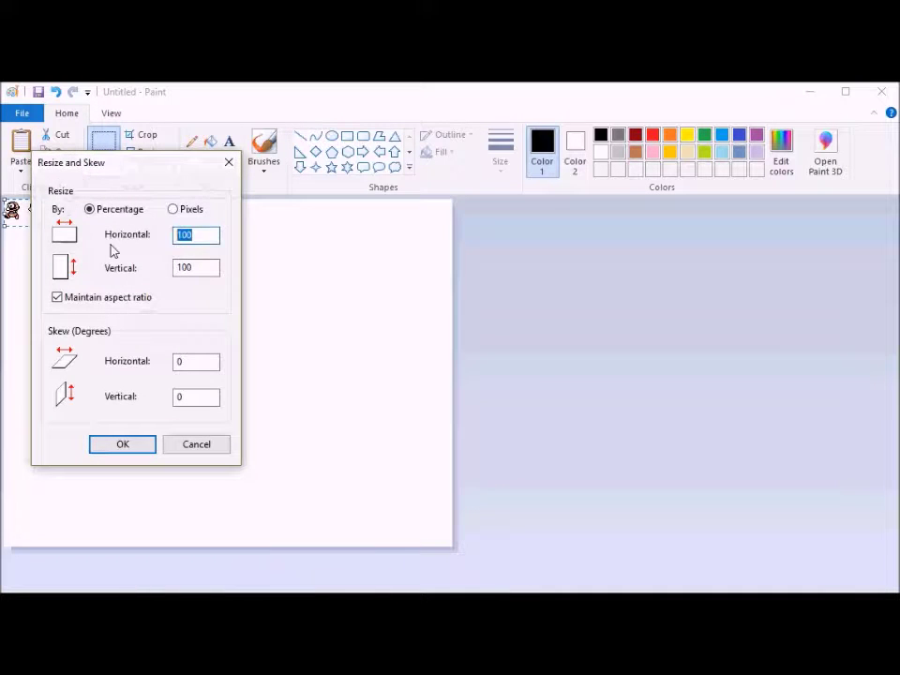
{"action": "type", "text": "350"}
{"action": "key", "text": "Return"}
{"action": "left_click_drag", "start_coordinate": [112, 246], "coordinate": [225, 404]}
{"action": "left_click", "coordinate": [344, 235]}
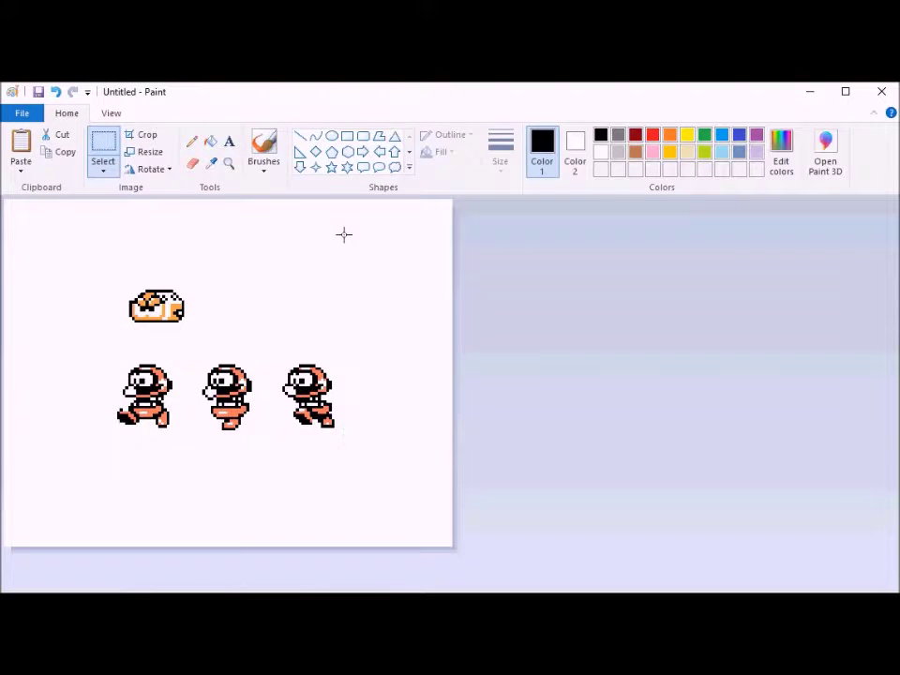
Try to separate the legs of the three running sprites from their upper bodies
{"action": "left_click_drag", "start_coordinate": [66, 469], "coordinate": [398, 402]}
{"action": "left_click_drag", "start_coordinate": [338, 417], "coordinate": [337, 426]}
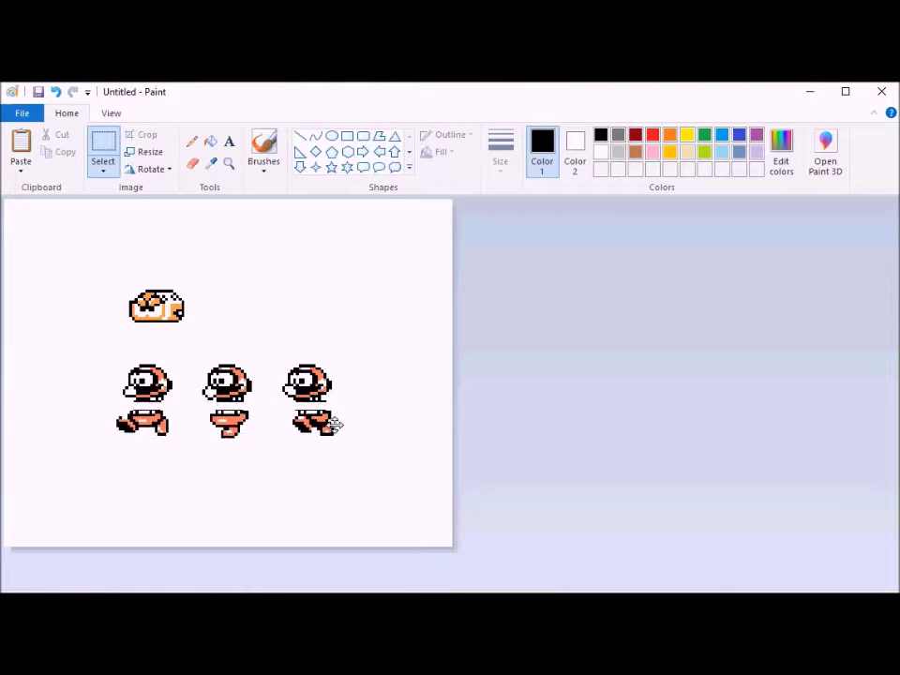
{"action": "key", "text": "ctrl+z"}
{"action": "left_click_drag", "start_coordinate": [365, 473], "coordinate": [84, 401]}
{"action": "left_click_drag", "start_coordinate": [223, 405], "coordinate": [223, 425]}
{"action": "key", "text": "ctrl+z"}
Move the three sets of legs down, then delete the upper bodies and the stray pixels above the legs
{"action": "left_click_drag", "start_coordinate": [95, 467], "coordinate": [417, 397]}
{"action": "left_click_drag", "start_coordinate": [253, 424], "coordinate": [253, 455]}
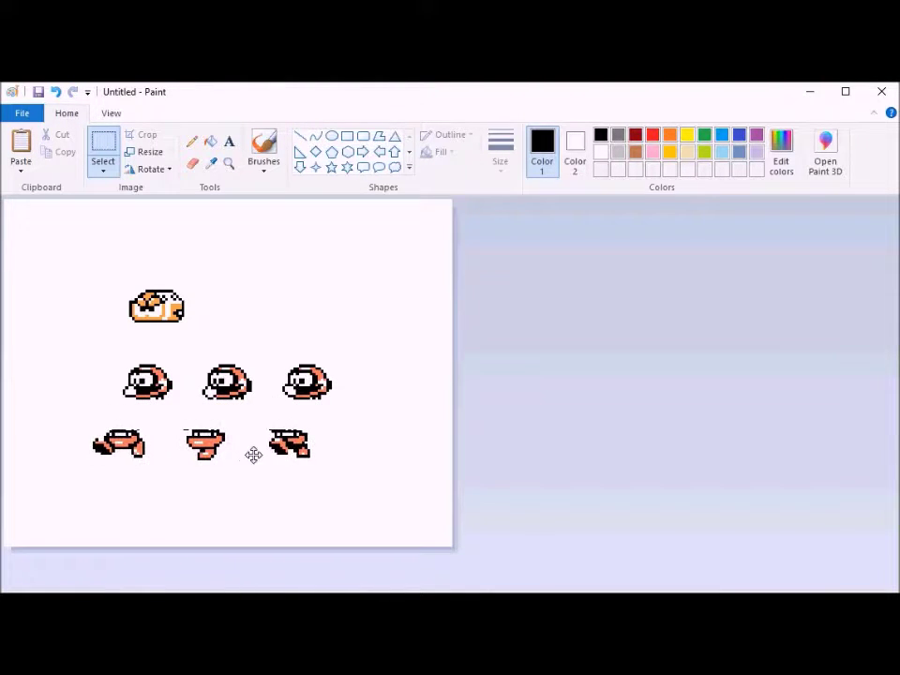
{"action": "left_click_drag", "start_coordinate": [86, 360], "coordinate": [380, 409]}
{"action": "key", "text": "Delete"}
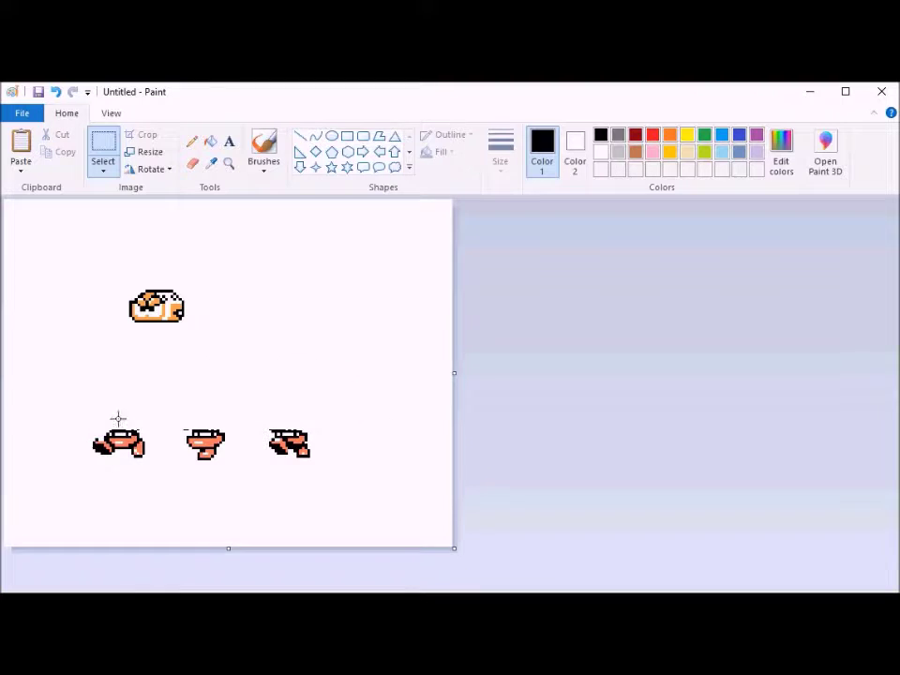
{"action": "left_click_drag", "start_coordinate": [82, 417], "coordinate": [344, 429]}
{"action": "key", "text": "Delete"}
Switch to mega_man_3_enemies and copy the green enemy with a raised arm, second from the right in its row
{"action": "mouse_move", "coordinate": [342, 591]}
{"action": "left_click", "coordinate": [389, 549]}
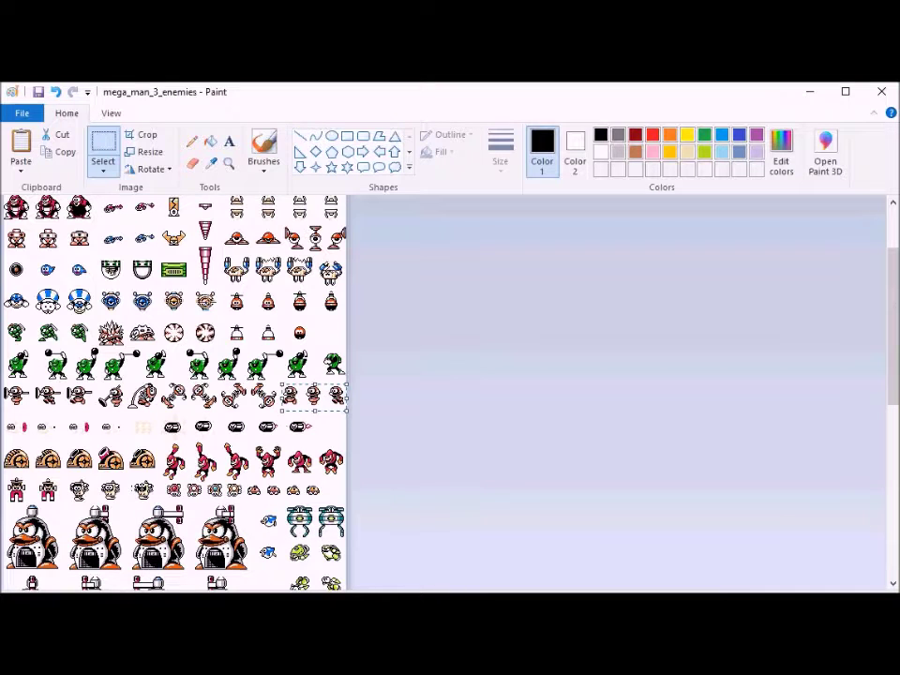
{"action": "left_click", "coordinate": [98, 148]}
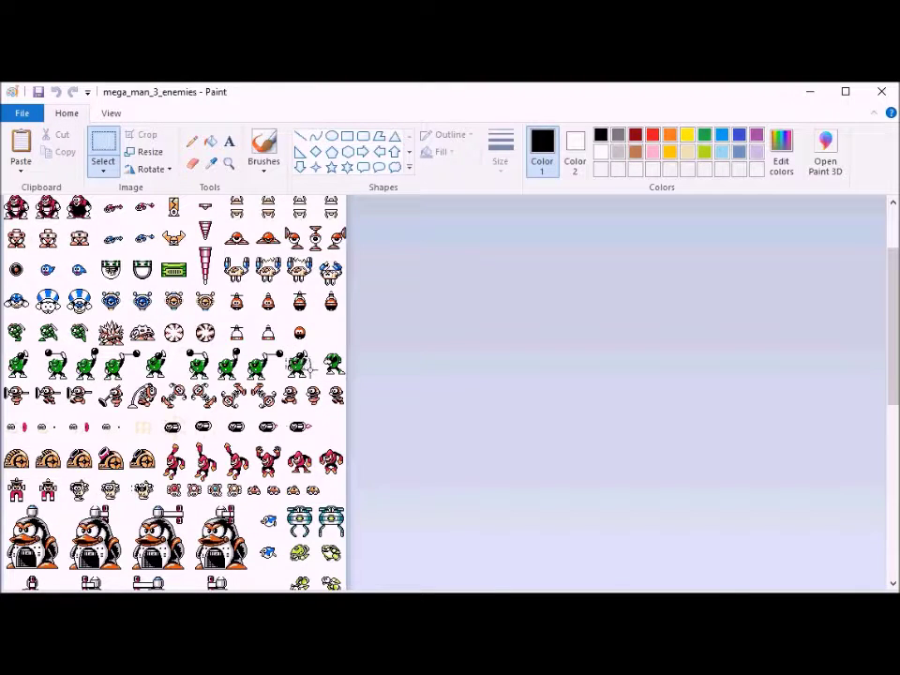
{"action": "left_click_drag", "start_coordinate": [285, 351], "coordinate": [317, 379]}
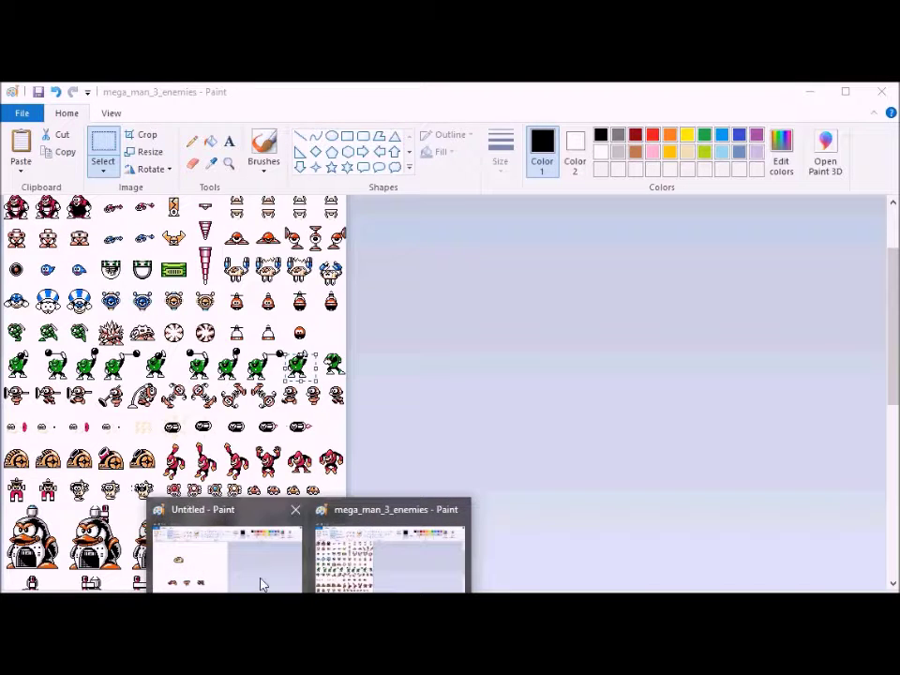
Paste the green enemy into the untitled image, enlarge it to 350%, and place it to the right of the orange head
{"action": "left_click", "coordinate": [262, 582]}
{"action": "key", "text": "ctrl+v"}
{"action": "left_click", "coordinate": [150, 151]}
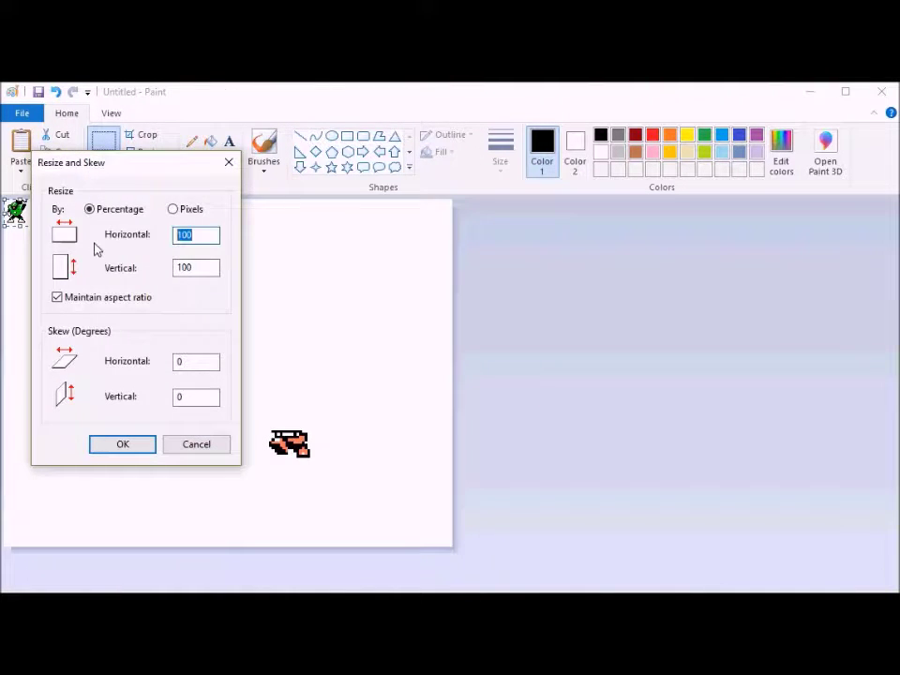
{"action": "type", "text": "350"}
{"action": "key", "text": "Return"}
{"action": "left_click_drag", "start_coordinate": [45, 242], "coordinate": [297, 318]}
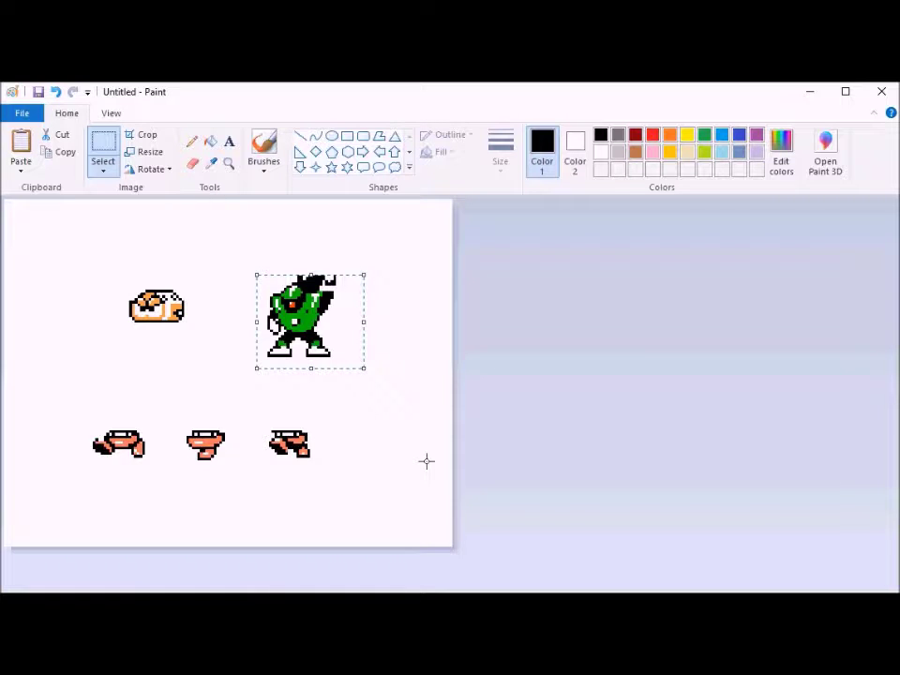
Erase the green enemy's legs, raised hand and lowered hand, keeping its head and body
{"action": "left_click_drag", "start_coordinate": [259, 368], "coordinate": [354, 334]}
{"action": "left_click", "coordinate": [480, 357]}
{"action": "left_click", "coordinate": [193, 163]}
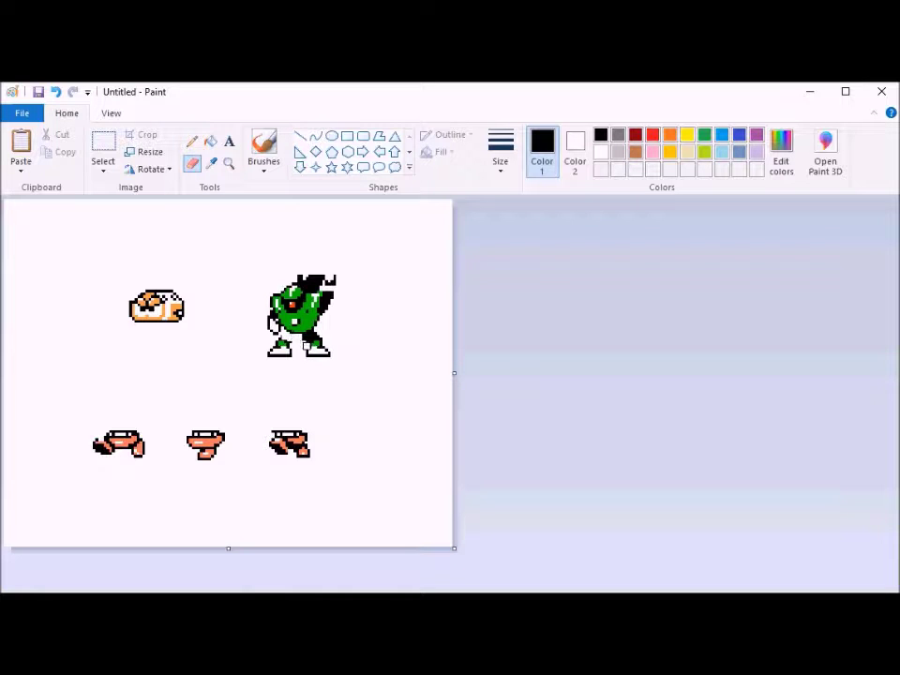
{"action": "key", "text": "ctrl+z"}
{"action": "left_click_drag", "start_coordinate": [293, 340], "coordinate": [299, 339]}
{"action": "key", "text": "ctrl+z"}
{"action": "key", "text": "ctrl+z"}
{"action": "mouse_move", "coordinate": [311, 337]}
{"action": "left_mouse_down"}
{"action": "mouse_move", "coordinate": [311, 351]}
{"action": "mouse_move", "coordinate": [339, 351]}
{"action": "left_mouse_up"}
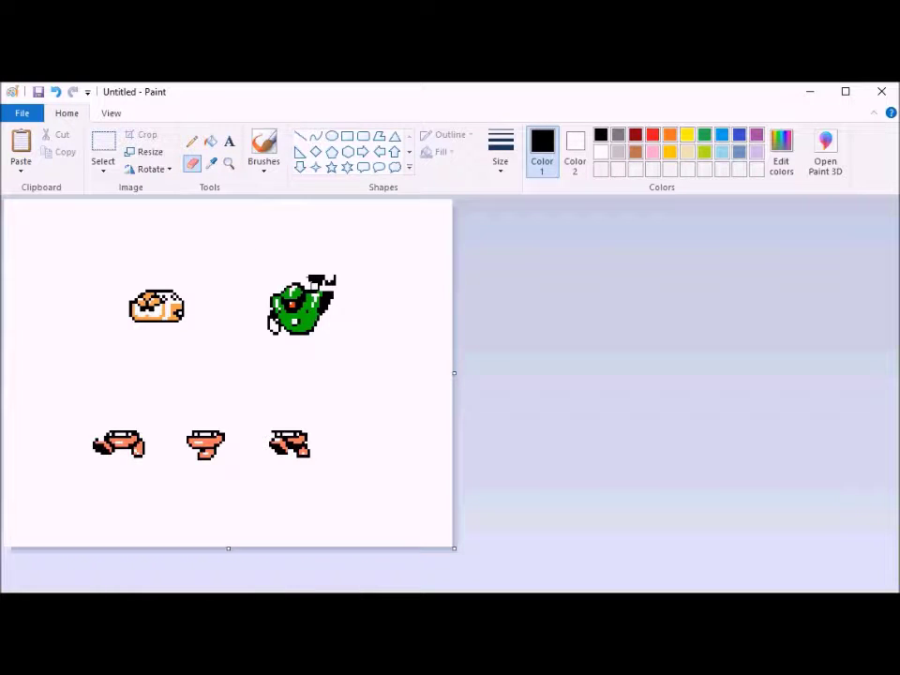
{"action": "key", "text": "ctrl+z"}
{"action": "left_click_drag", "start_coordinate": [310, 280], "coordinate": [331, 279]}
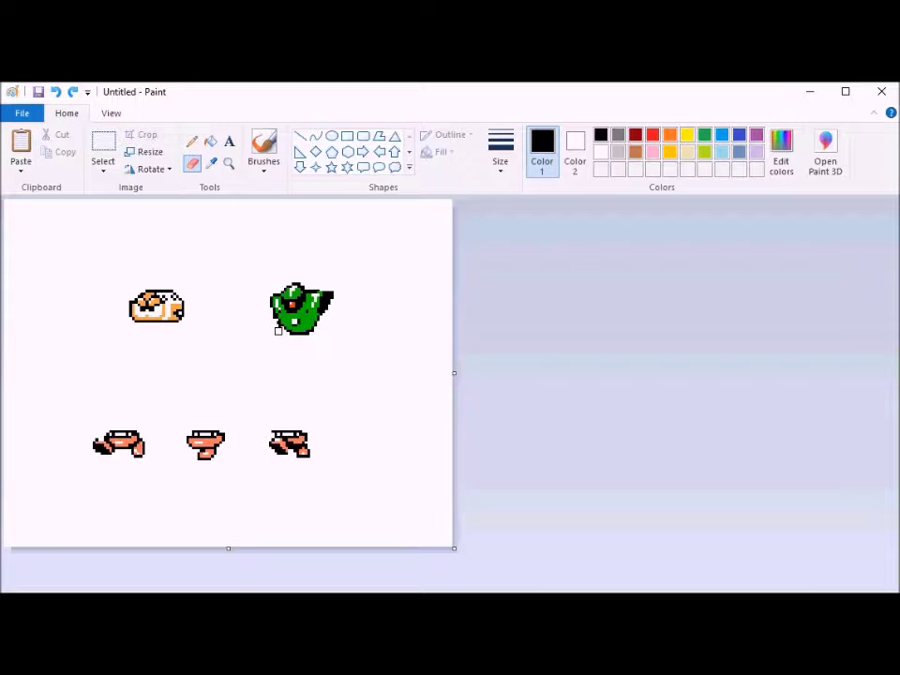
Choose the Fill tool and set Color 1 to white
{"action": "left_click", "coordinate": [103, 145]}
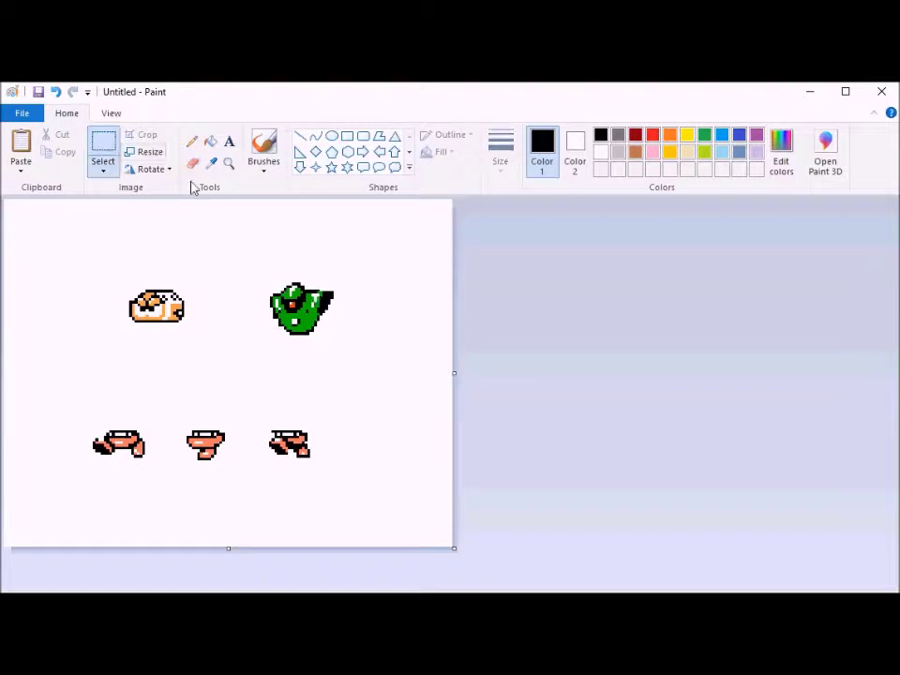
{"action": "mouse_move", "coordinate": [249, 249]}
{"action": "left_mouse_down"}
{"action": "mouse_move", "coordinate": [300, 348]}
{"action": "mouse_move", "coordinate": [315, 306]}
{"action": "left_mouse_up"}
{"action": "left_click", "coordinate": [210, 141]}
{"action": "left_click", "coordinate": [601, 152]}
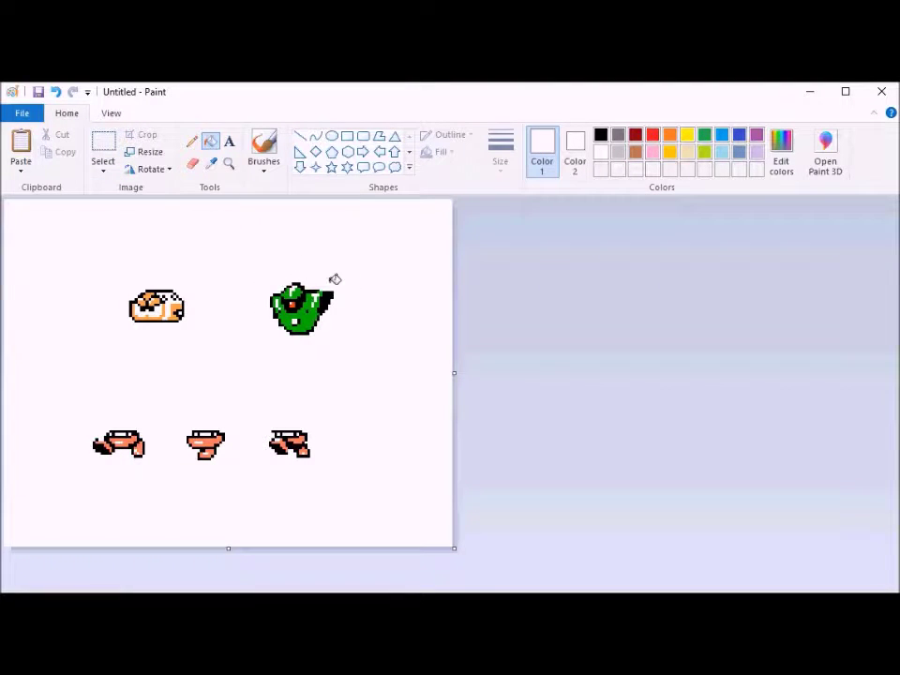
Enlarge the green enemy's head and body to 125%
{"action": "left_click", "coordinate": [106, 155]}
{"action": "left_click", "coordinate": [150, 152]}
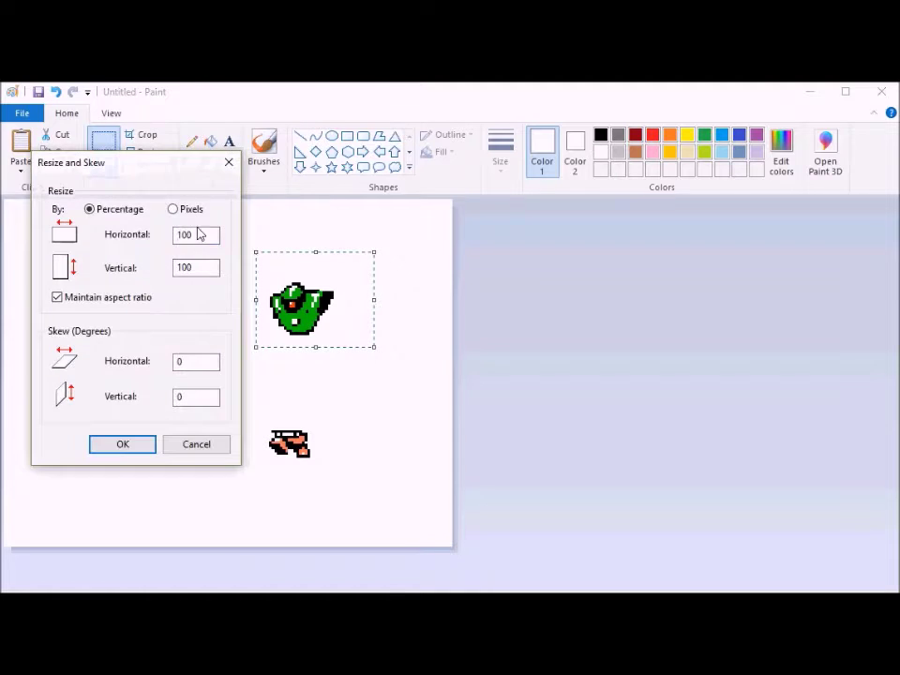
{"action": "left_click_drag", "start_coordinate": [199, 233], "coordinate": [158, 248]}
{"action": "type", "text": "125"}
{"action": "key", "text": "Return"}
{"action": "left_click", "coordinate": [409, 331]}
Duplicate the left half of the green body, flip the copy horizontally, and place it left of the orange head
{"action": "left_click_drag", "start_coordinate": [249, 277], "coordinate": [318, 375]}
{"action": "key", "text": "ctrl+c"}
{"action": "key", "text": "ctrl+v"}
{"action": "left_click", "coordinate": [150, 169]}
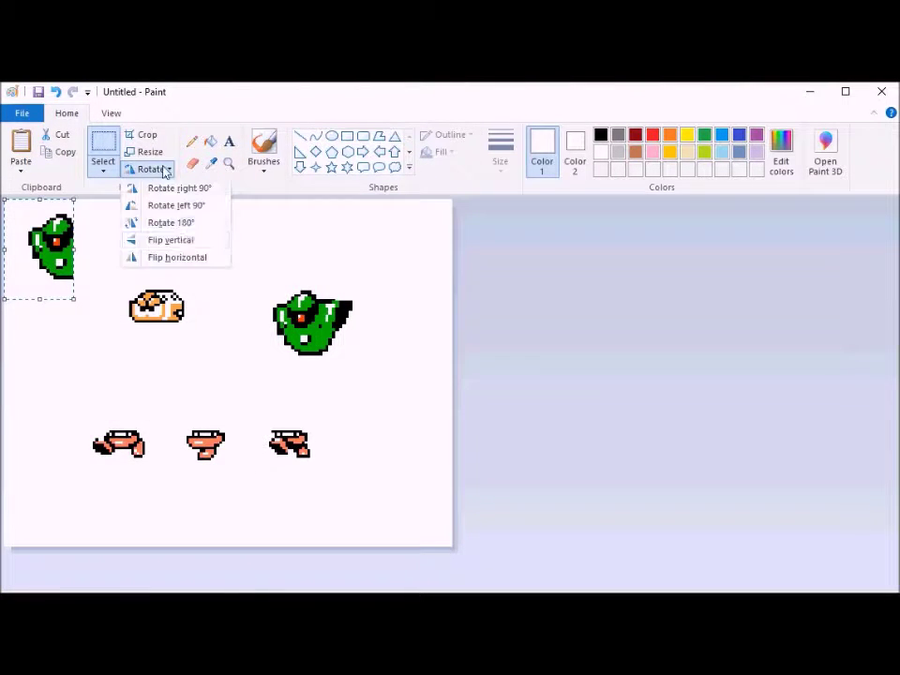
{"action": "left_click", "coordinate": [174, 257]}
{"action": "left_click_drag", "start_coordinate": [42, 251], "coordinate": [63, 330]}
Turn on transparent selection and delete the head portion of the flipped green half
{"action": "left_click", "coordinate": [103, 169]}
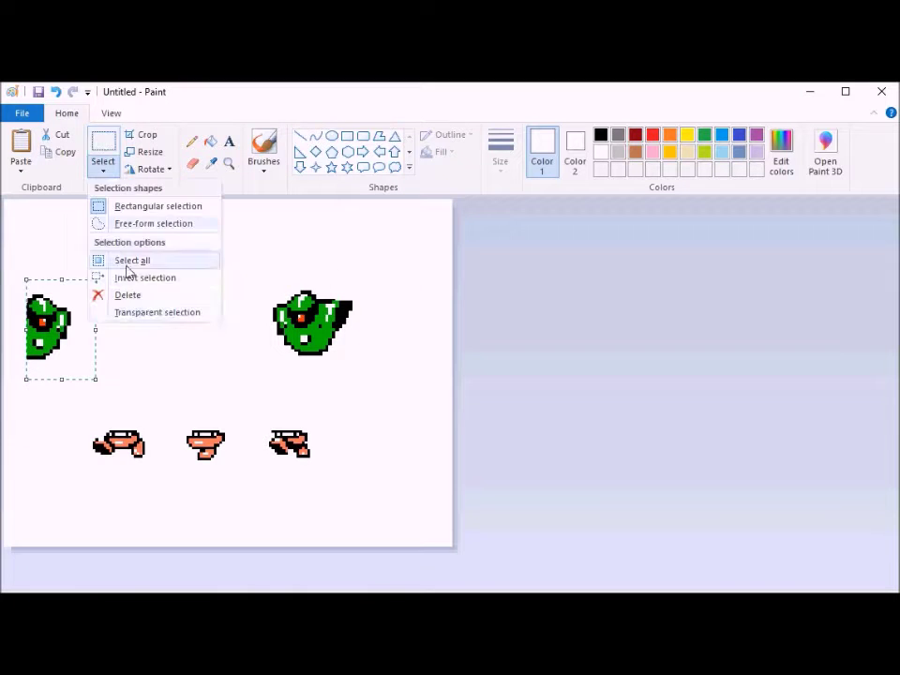
{"action": "left_click", "coordinate": [151, 312]}
{"action": "left_click_drag", "start_coordinate": [95, 292], "coordinate": [58, 369]}
{"action": "left_click", "coordinate": [26, 262]}
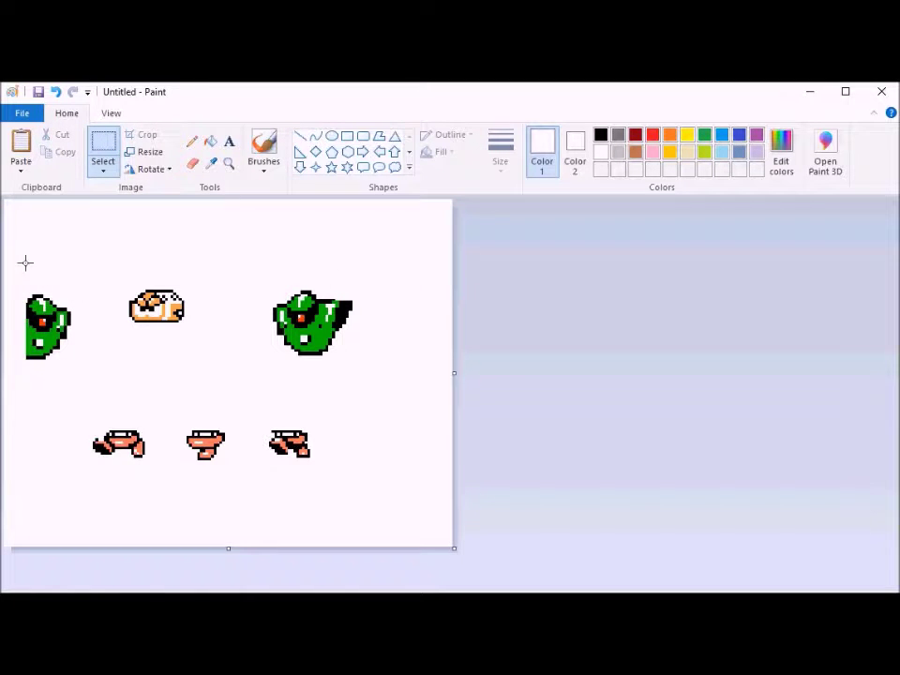
{"action": "left_click_drag", "start_coordinate": [12, 275], "coordinate": [56, 329]}
{"action": "key", "text": "Delete"}
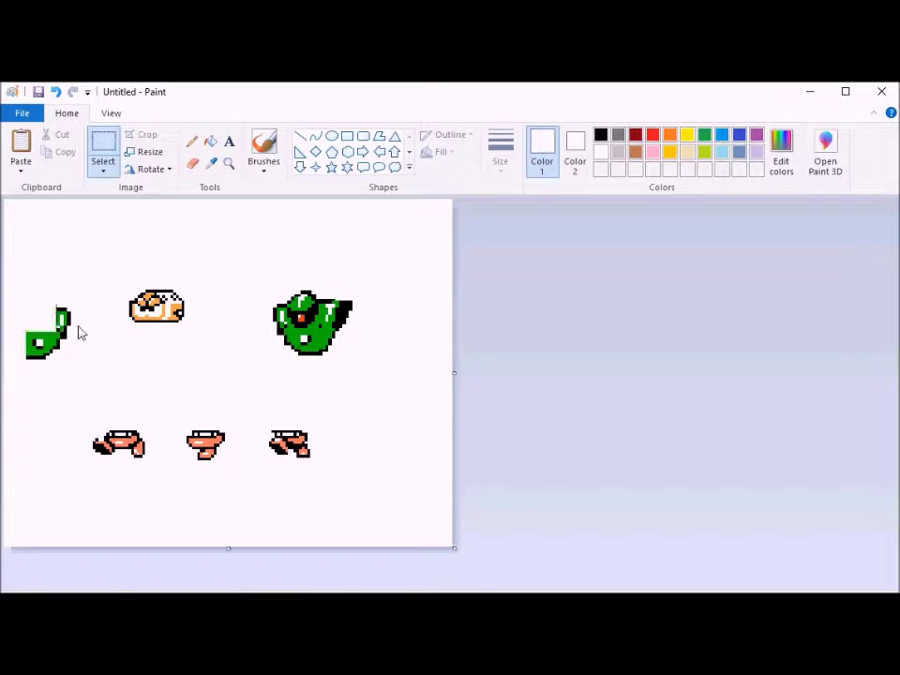
{"action": "left_click_drag", "start_coordinate": [41, 294], "coordinate": [58, 328]}
{"action": "left_click", "coordinate": [65, 336]}
Move the remaining flipped shoulder piece to just below and right of the green body
{"action": "left_click_drag", "start_coordinate": [5, 276], "coordinate": [86, 394]}
{"action": "key", "text": "Delete"}
{"action": "left_click_drag", "start_coordinate": [311, 323], "coordinate": [388, 386]}
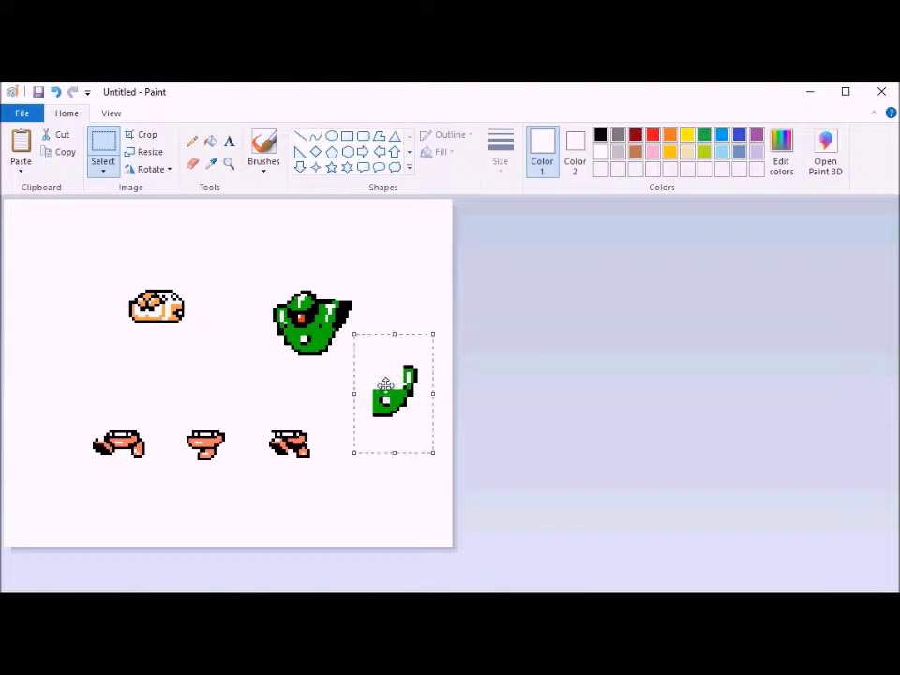
Erase the black tip sticking out from the green body's right shoulder
{"action": "left_click", "coordinate": [394, 284]}
{"action": "left_click", "coordinate": [211, 143]}
{"action": "left_click", "coordinate": [192, 163]}
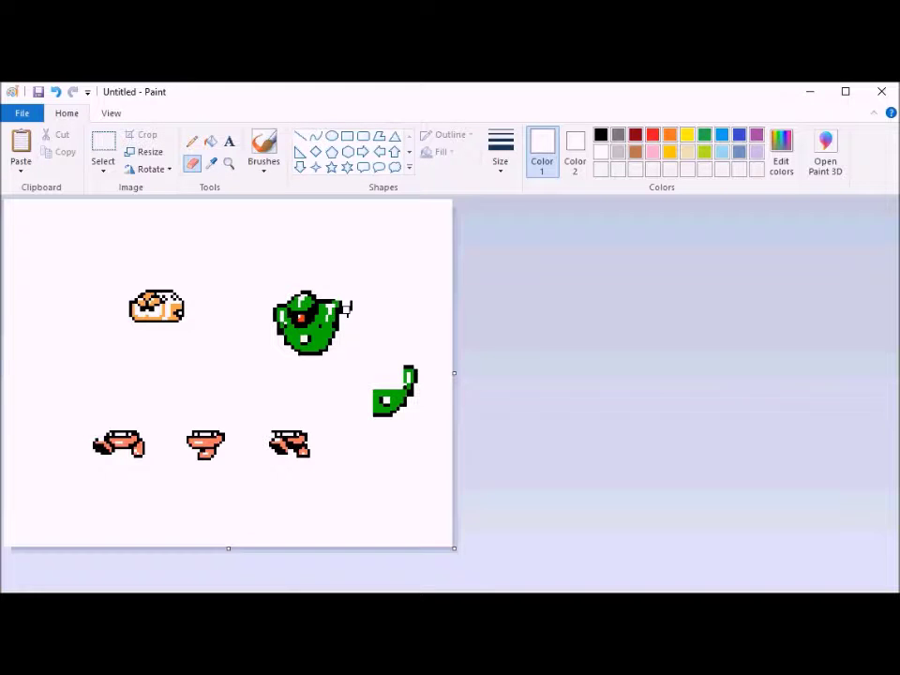
Try to fit the flipped shoulder piece onto the right side of the green body
{"action": "left_click", "coordinate": [106, 150]}
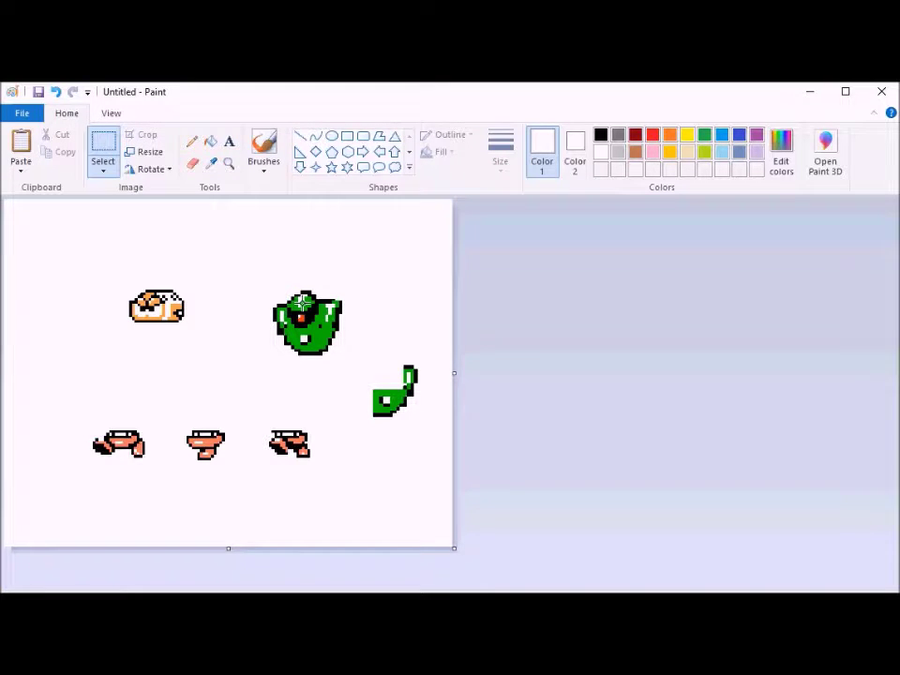
{"action": "left_click_drag", "start_coordinate": [382, 346], "coordinate": [340, 323]}
{"action": "left_click", "coordinate": [406, 297]}
{"action": "key", "text": "ctrl+z"}
{"action": "key", "text": "Delete"}
{"action": "left_click", "coordinate": [367, 344]}
{"action": "left_click_drag", "start_coordinate": [384, 348], "coordinate": [342, 308]}
{"action": "left_click", "coordinate": [402, 316]}
{"action": "key", "text": "ctrl+z"}
Erase the pointed corner of the green body's right shoulder and fit the upper part of the flipped shoulder piece there
{"action": "left_click", "coordinate": [193, 162]}
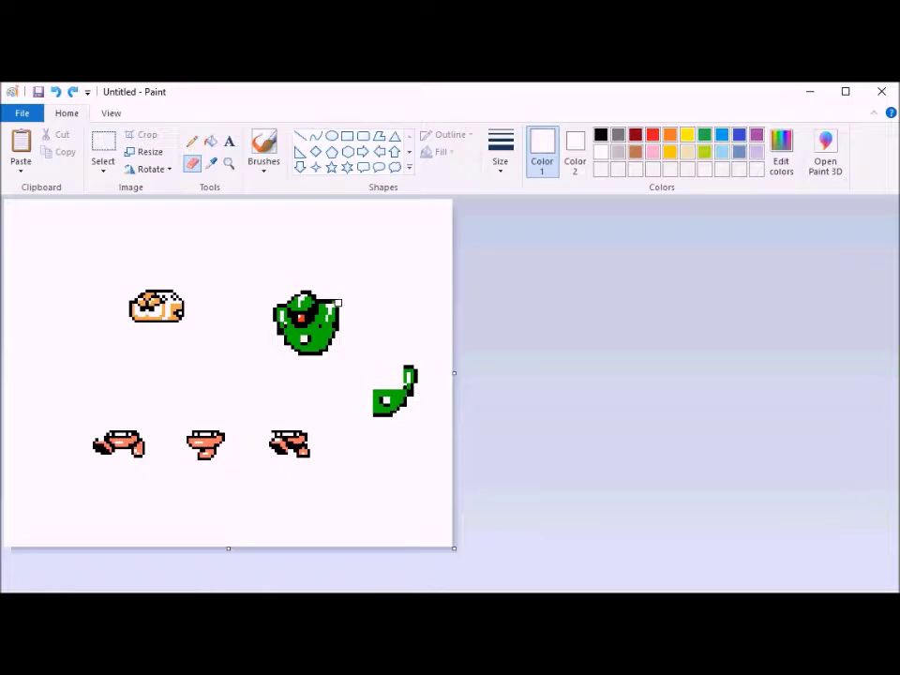
{"action": "left_click", "coordinate": [103, 150]}
{"action": "left_click_drag", "start_coordinate": [387, 330], "coordinate": [347, 313]}
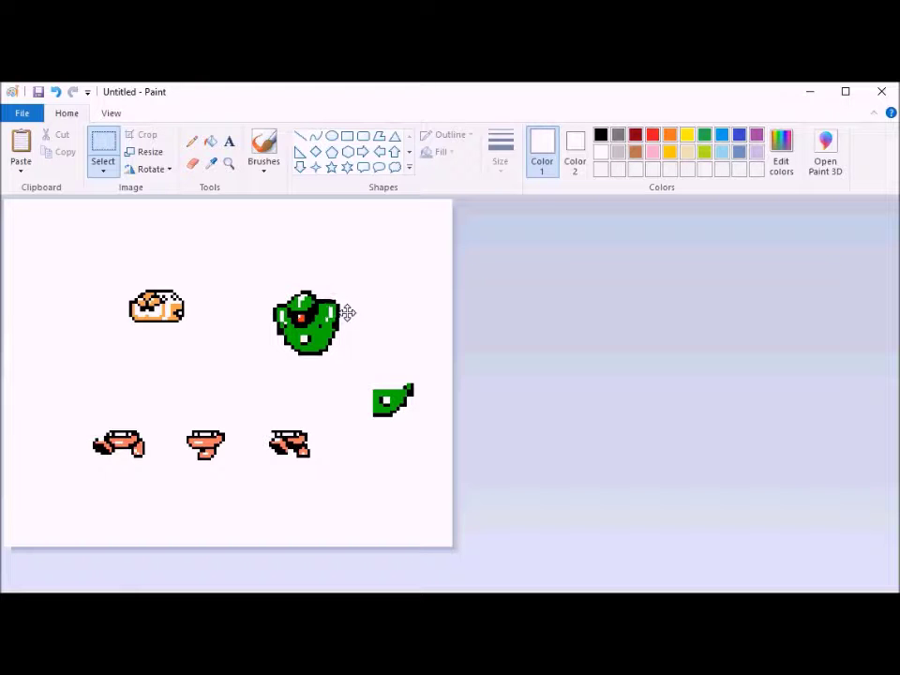
{"action": "key", "text": "ctrl+z"}
{"action": "left_click_drag", "start_coordinate": [389, 348], "coordinate": [348, 313]}
{"action": "left_click", "coordinate": [441, 299]}
Erase the green enemy's head and visor, leaving the body as a hollow U shape
{"action": "left_click_drag", "start_coordinate": [90, 270], "coordinate": [235, 326]}
{"action": "left_click", "coordinate": [273, 250]}
{"action": "left_click", "coordinate": [194, 165]}
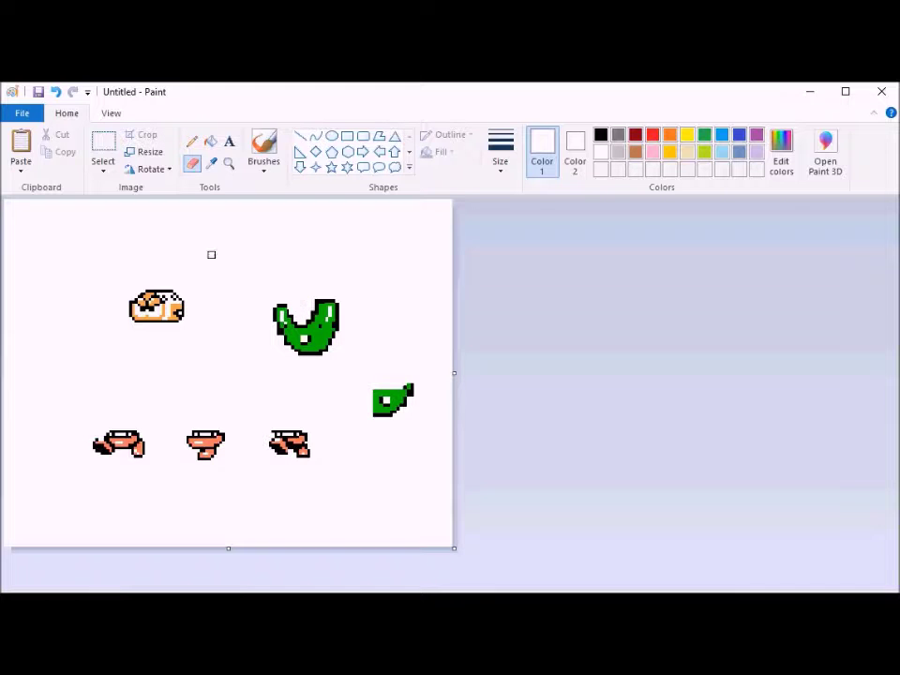
Reposition the orange head in the open area above and to the left of the green body
{"action": "left_click", "coordinate": [105, 143]}
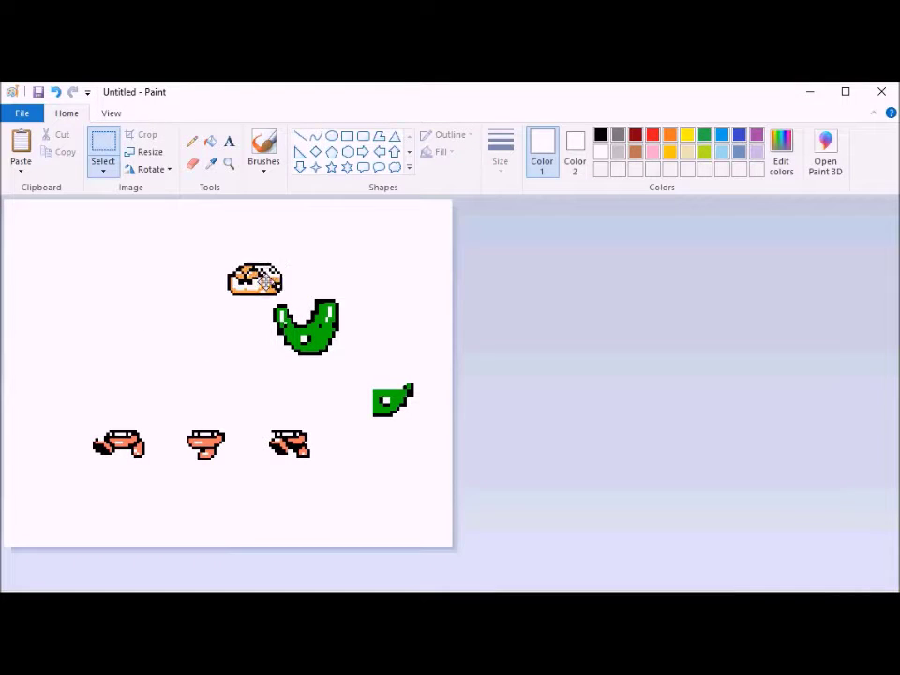
{"action": "left_click_drag", "start_coordinate": [268, 282], "coordinate": [234, 303]}
{"action": "left_click", "coordinate": [376, 236]}
{"action": "left_click", "coordinate": [297, 276]}
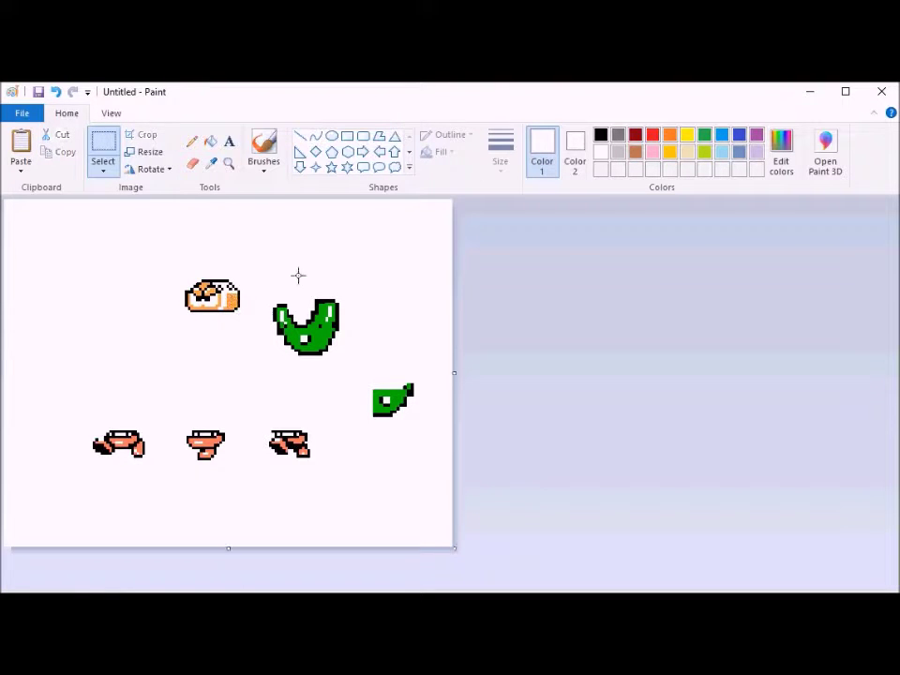
{"action": "left_click_drag", "start_coordinate": [162, 260], "coordinate": [243, 317]}
{"action": "mouse_move", "coordinate": [223, 300]}
{"action": "left_mouse_down"}
{"action": "mouse_move", "coordinate": [317, 308]}
{"action": "mouse_move", "coordinate": [311, 289]}
{"action": "mouse_move", "coordinate": [313, 314]}
{"action": "mouse_move", "coordinate": [203, 278]}
{"action": "left_mouse_up"}
Copy the arm of the blue-handed enemy from the mega_man_3_enemies sheet into the drawing and enlarge it
{"action": "left_click", "coordinate": [332, 589]}
{"action": "left_click", "coordinate": [332, 588]}
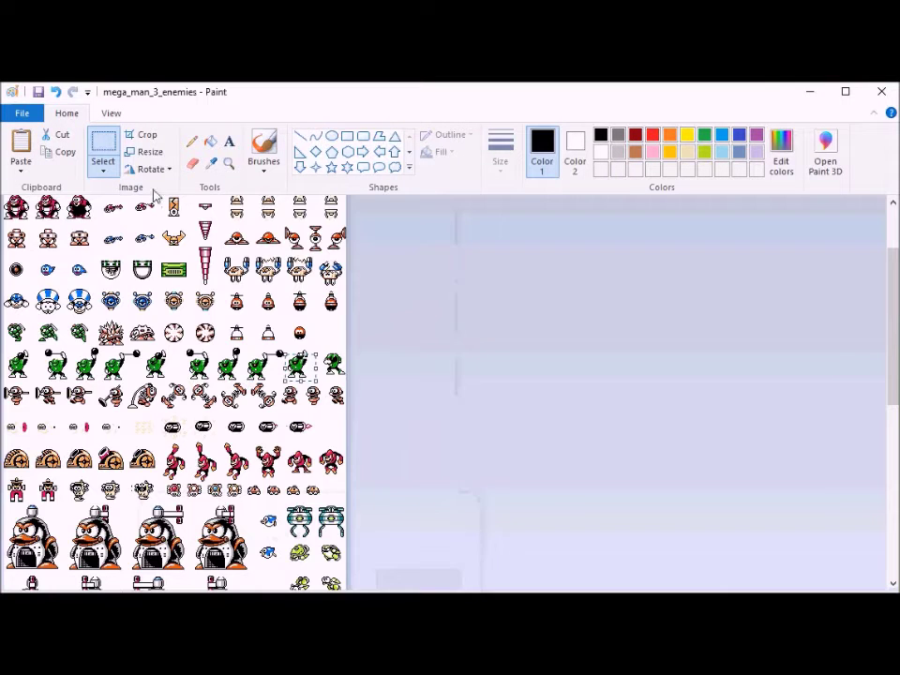
{"action": "scroll", "coordinate": [108, 235], "scroll_direction": "up", "scroll_amount": 3}
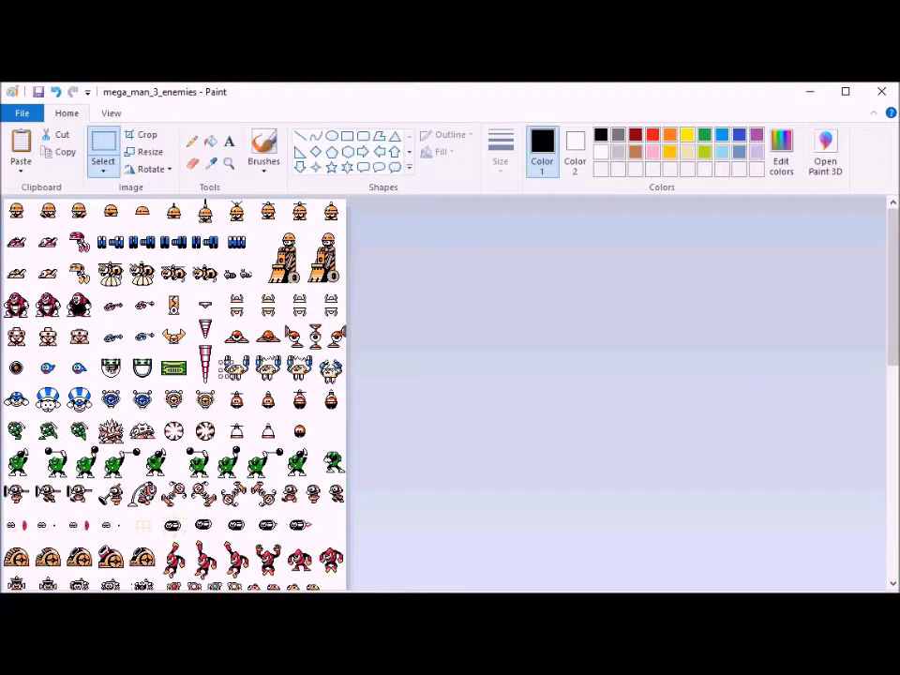
{"action": "left_click", "coordinate": [225, 554]}
{"action": "left_click", "coordinate": [150, 152]}
{"action": "type", "text": "40"}
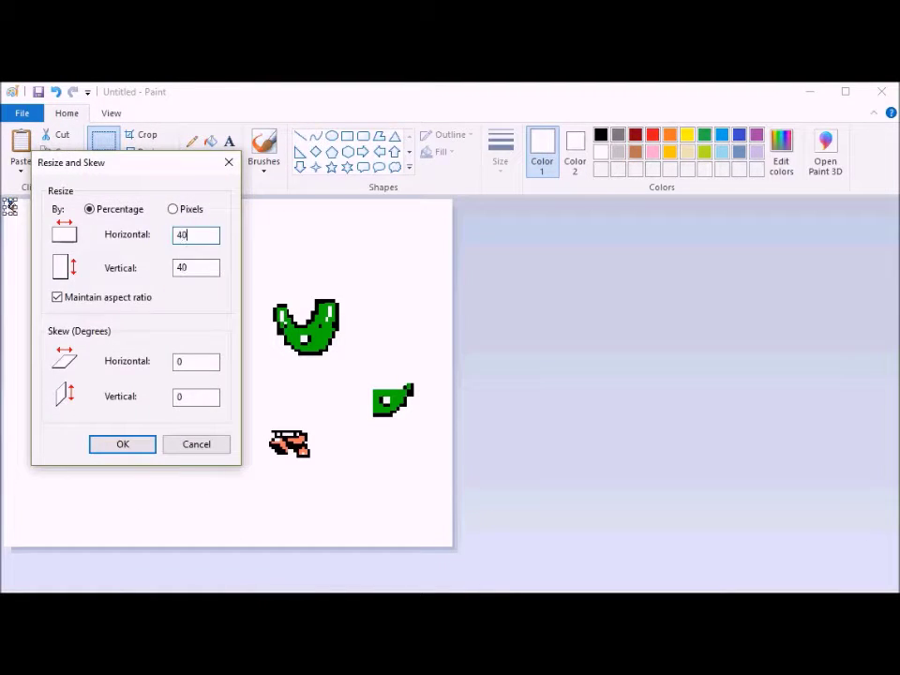
{"action": "key", "text": "Escape"}
Remove the blue hand and the orange body remnants from the pasted piece, keeping only the segmented arm
{"action": "left_click_drag", "start_coordinate": [10, 254], "coordinate": [69, 282]}
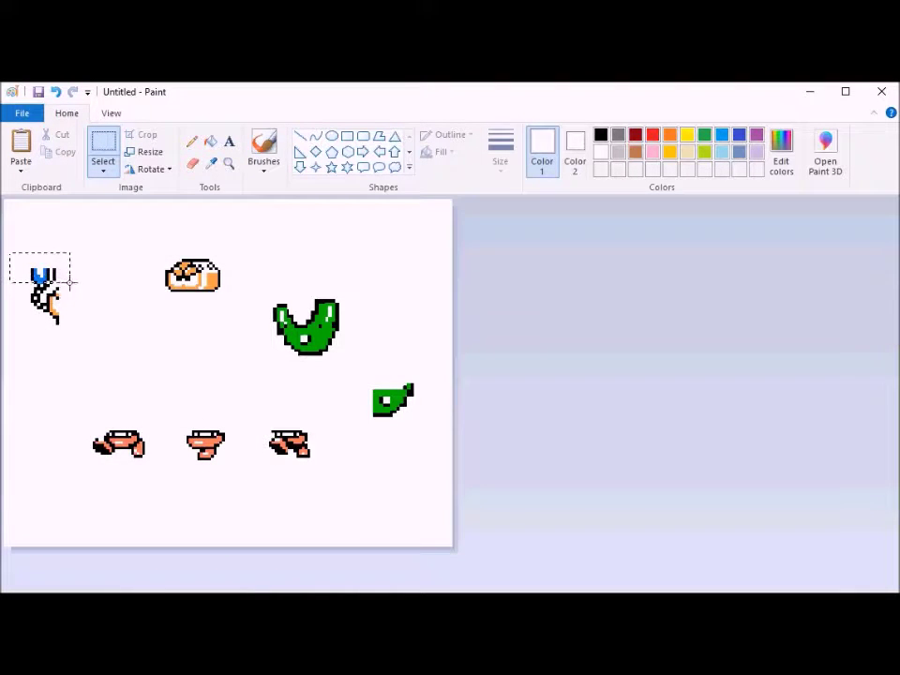
{"action": "left_click", "coordinate": [192, 163]}
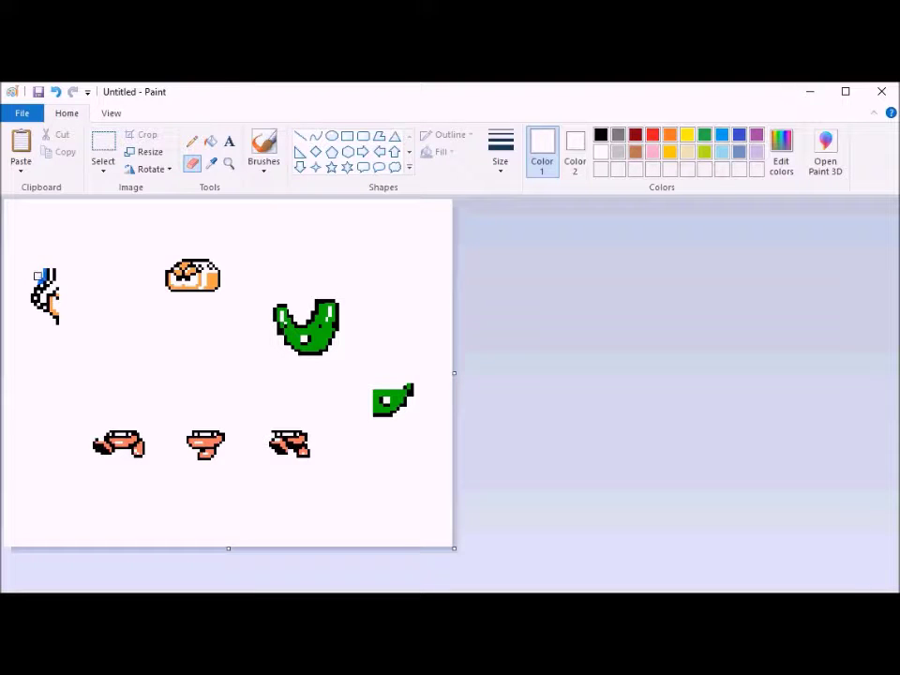
{"action": "left_click_drag", "start_coordinate": [42, 273], "coordinate": [38, 278]}
{"action": "left_click", "coordinate": [104, 150]}
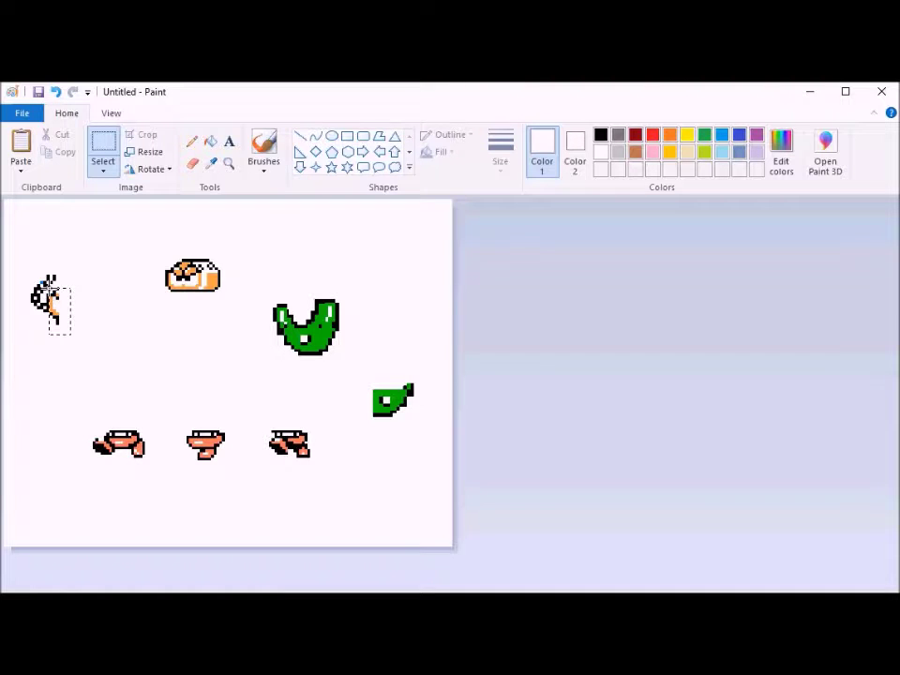
{"action": "key", "text": "Delete"}
Rotate the segmented arm 90 degrees clockwise and flip it horizontally
{"action": "left_click_drag", "start_coordinate": [19, 258], "coordinate": [88, 336]}
{"action": "left_click_drag", "start_coordinate": [56, 297], "coordinate": [99, 307]}
{"action": "left_click", "coordinate": [151, 168]}
{"action": "left_click", "coordinate": [174, 186]}
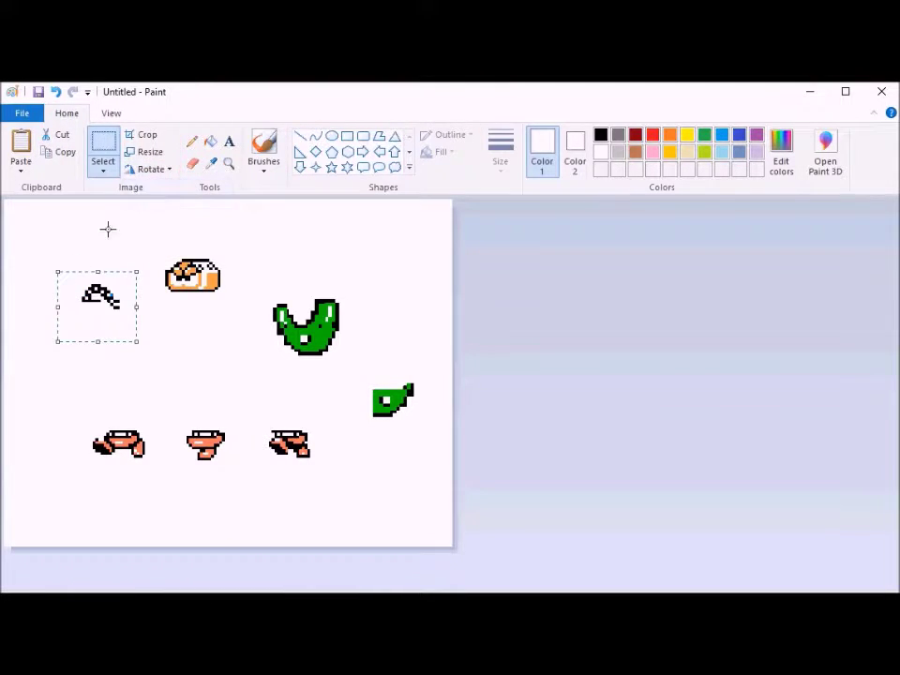
{"action": "left_click", "coordinate": [167, 233]}
{"action": "left_click_drag", "start_coordinate": [148, 242], "coordinate": [239, 335]}
{"action": "left_click_drag", "start_coordinate": [70, 265], "coordinate": [137, 330]}
{"action": "left_click", "coordinate": [104, 169]}
{"action": "left_click", "coordinate": [157, 311]}
{"action": "left_click", "coordinate": [151, 169]}
{"action": "left_click", "coordinate": [167, 258]}
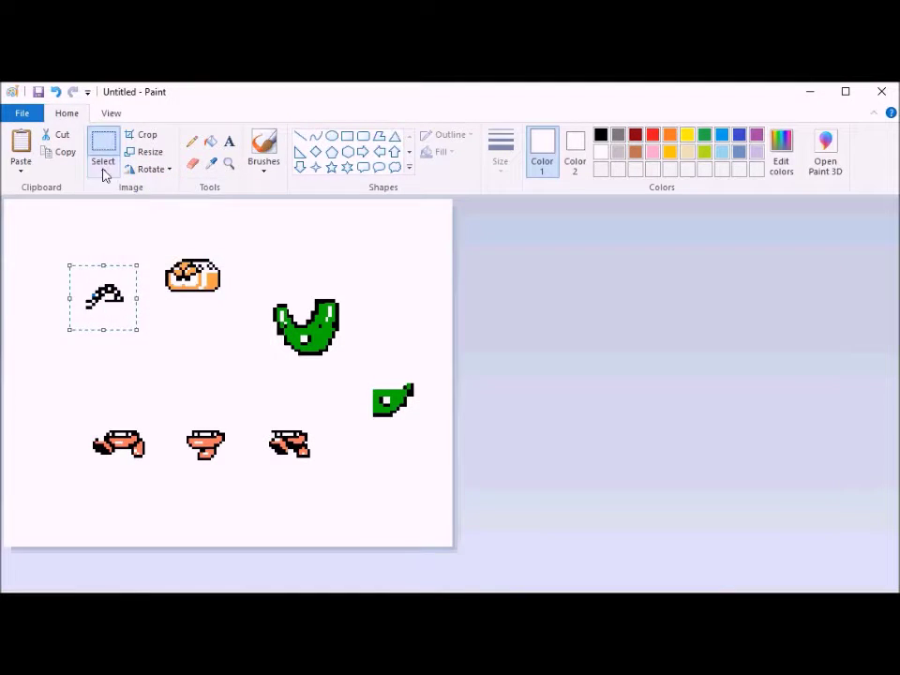
Move the curved arm to the empty area above the green body
{"action": "left_click", "coordinate": [103, 172]}
{"action": "left_click", "coordinate": [98, 310]}
{"action": "mouse_move", "coordinate": [93, 302]}
{"action": "left_mouse_down"}
{"action": "mouse_move", "coordinate": [271, 323]}
{"action": "mouse_move", "coordinate": [268, 251]}
{"action": "mouse_move", "coordinate": [289, 259]}
{"action": "left_mouse_up"}
{"action": "left_click", "coordinate": [336, 235]}
{"action": "key", "text": "Delete"}
Duplicate the curved arm and place the copy to the left of the orange head
{"action": "left_click_drag", "start_coordinate": [246, 209], "coordinate": [326, 273]}
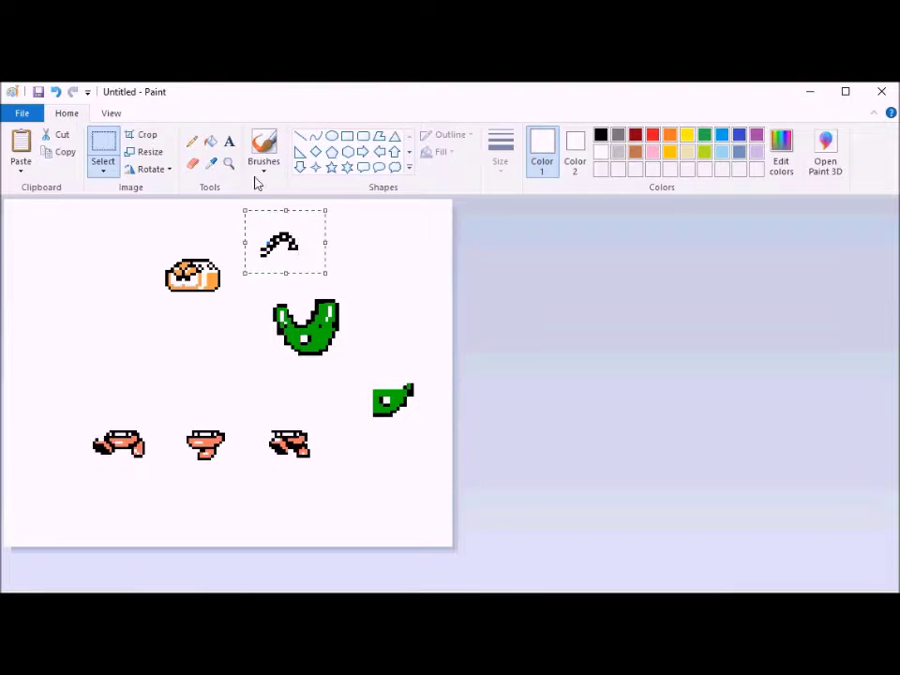
{"action": "left_click", "coordinate": [192, 163]}
{"action": "left_click", "coordinate": [103, 150]}
{"action": "left_click_drag", "start_coordinate": [227, 206], "coordinate": [324, 267]}
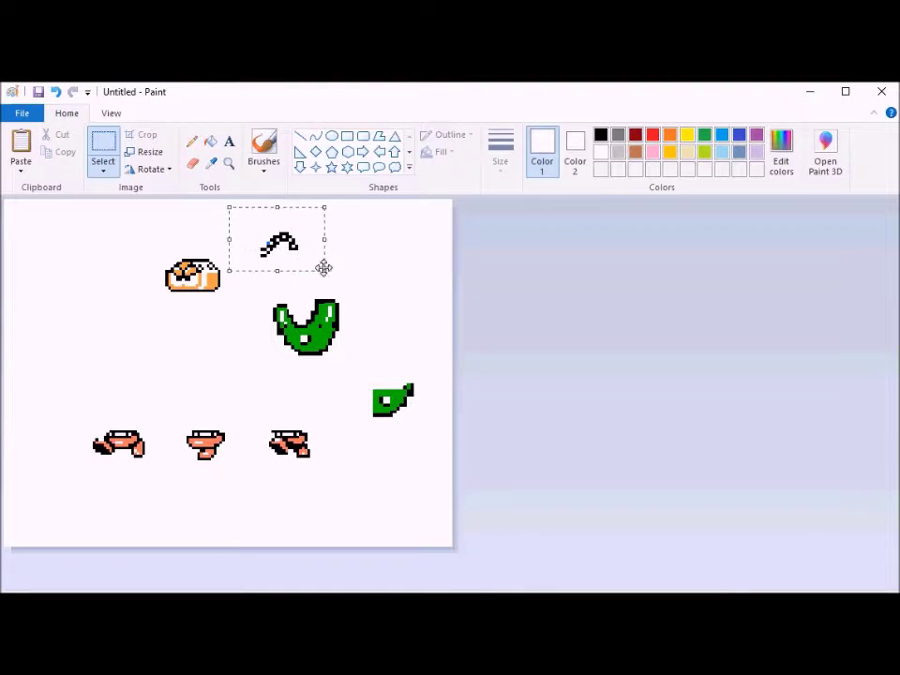
{"action": "key", "text": "ctrl+c"}
{"action": "key", "text": "ctrl+v"}
{"action": "left_click_drag", "start_coordinate": [23, 218], "coordinate": [45, 279]}
{"action": "left_click_drag", "start_coordinate": [82, 324], "coordinate": [80, 324]}
{"action": "left_click_drag", "start_coordinate": [74, 305], "coordinate": [73, 300]}
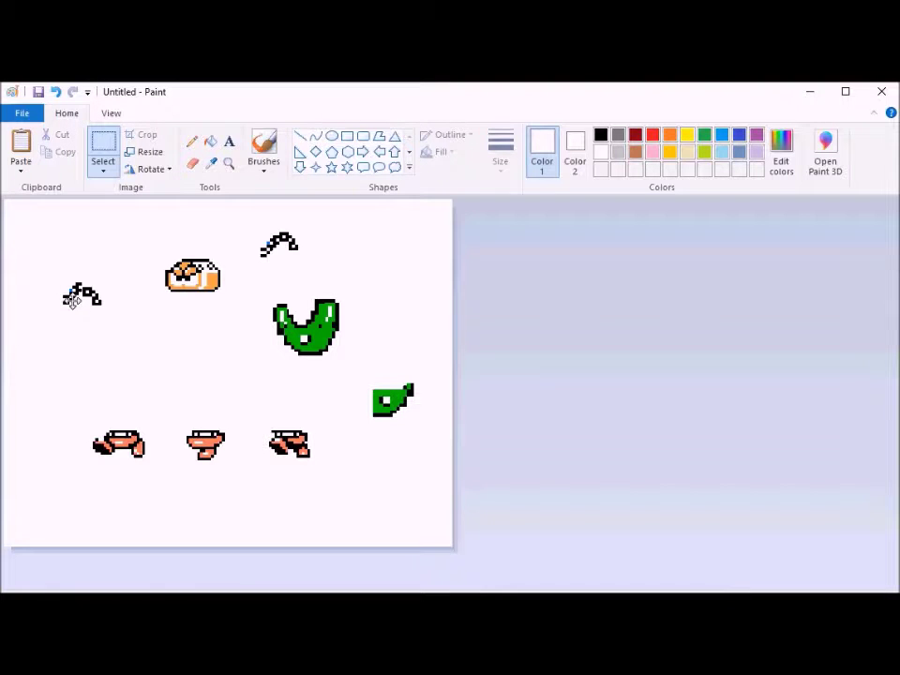
Duplicate the lower-left segment of the copied arm, flip it vertically and place it above the copied arm
{"action": "left_click", "coordinate": [54, 281]}
{"action": "left_click_drag", "start_coordinate": [75, 315], "coordinate": [78, 317]}
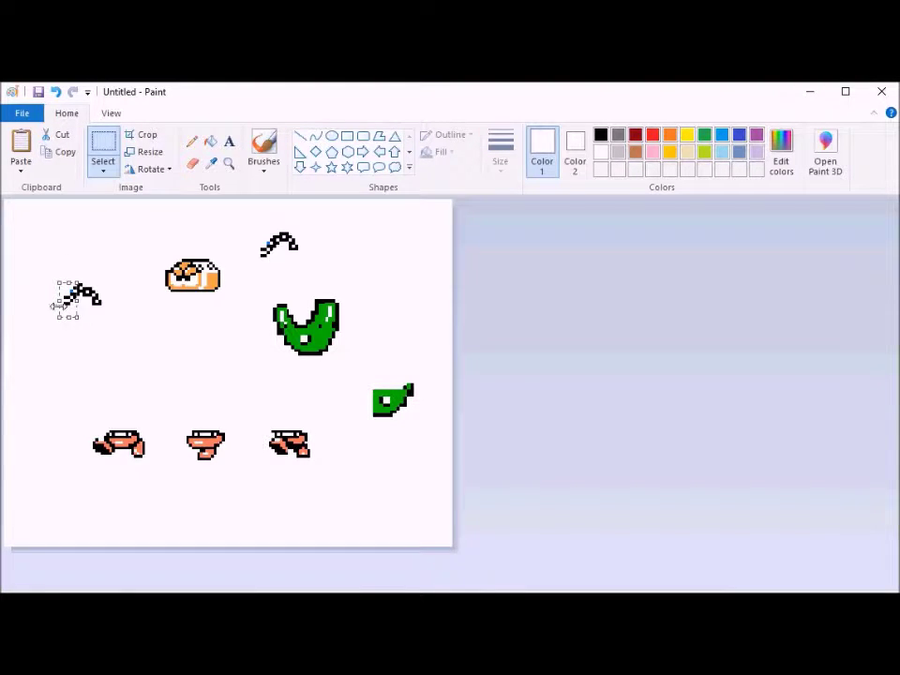
{"action": "key", "text": "ctrl+z"}
{"action": "left_click_drag", "start_coordinate": [55, 274], "coordinate": [80, 321]}
{"action": "key", "text": "ctrl+z"}
{"action": "key", "text": "ctrl+c"}
{"action": "key", "text": "ctrl+v"}
{"action": "left_click", "coordinate": [153, 170]}
{"action": "left_click", "coordinate": [152, 239]}
{"action": "left_click_drag", "start_coordinate": [26, 232], "coordinate": [109, 258]}
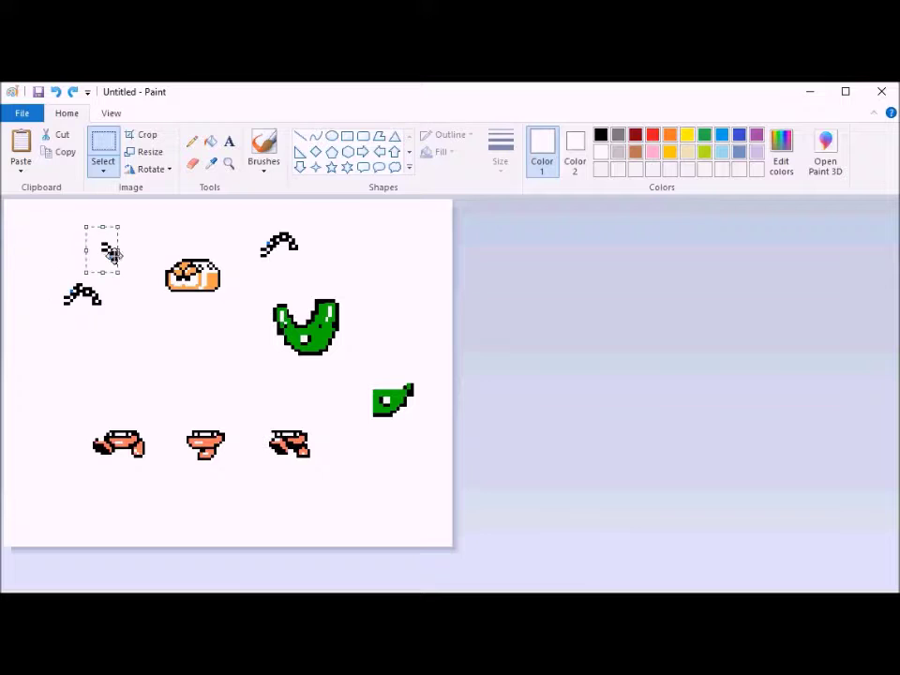
Join the hooked end of the copied arm to the flipped segment to form a downward-sloping arm
{"action": "left_click", "coordinate": [120, 320]}
{"action": "left_click_drag", "start_coordinate": [94, 299], "coordinate": [131, 274]}
{"action": "left_click", "coordinate": [87, 224]}
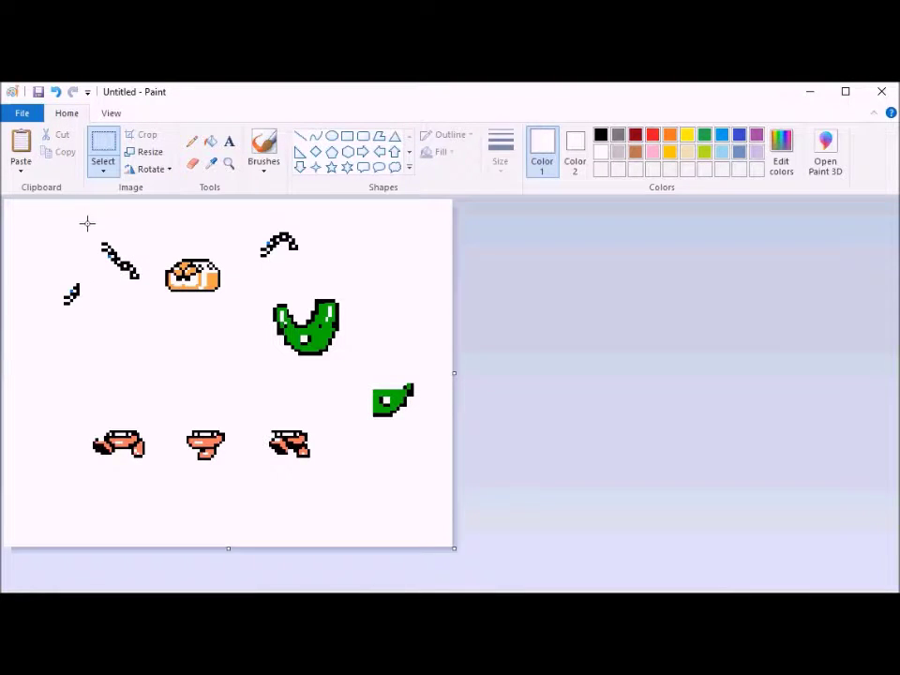
Move the downward-sloping arm to the right of the curved arm, above the green body
{"action": "left_click_drag", "start_coordinate": [93, 231], "coordinate": [159, 291]}
{"action": "left_click", "coordinate": [206, 239]}
{"action": "left_click_drag", "start_coordinate": [159, 259], "coordinate": [333, 264]}
{"action": "key", "text": "ctrl+z"}
{"action": "left_click_drag", "start_coordinate": [108, 227], "coordinate": [160, 287]}
{"action": "left_click_drag", "start_coordinate": [149, 271], "coordinate": [380, 276]}
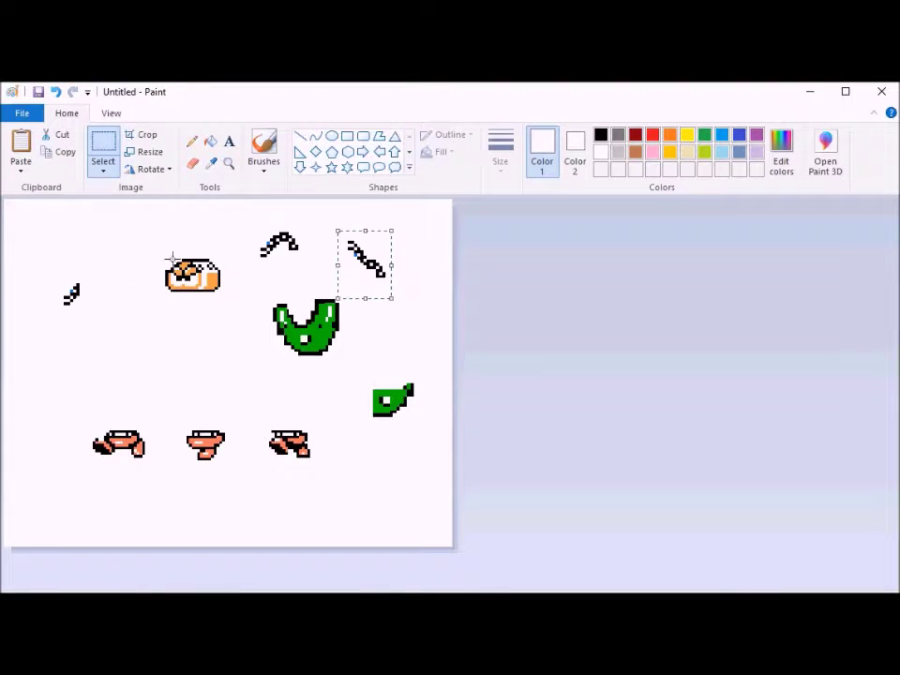
Nudge the orange head slightly down and to the right
{"action": "left_click_drag", "start_coordinate": [226, 305], "coordinate": [226, 305]}
{"action": "left_click_drag", "start_coordinate": [208, 287], "coordinate": [211, 291]}
{"action": "left_click", "coordinate": [413, 312]}
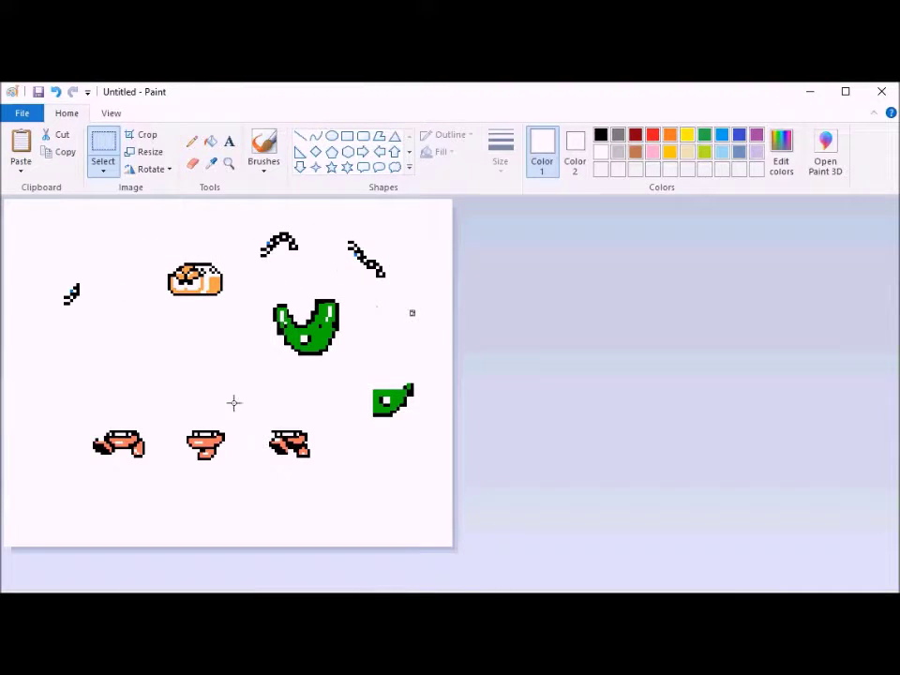
Look through the mega_man_3_enemies sheet for further usable parts
{"action": "mouse_move", "coordinate": [225, 561]}
{"action": "left_click", "coordinate": [388, 553]}
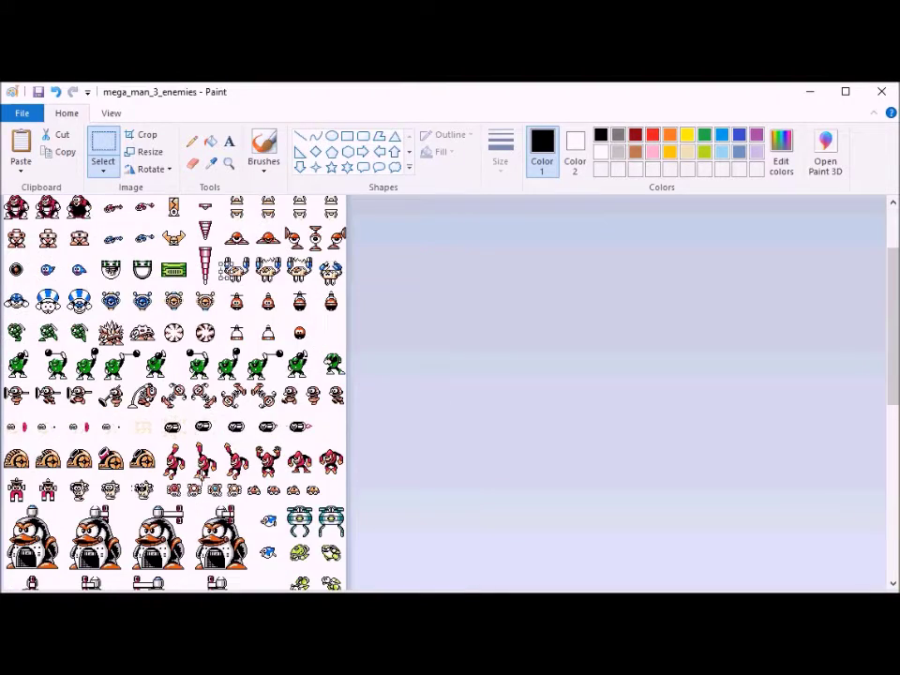
{"action": "scroll", "coordinate": [173, 432], "scroll_direction": "down", "scroll_amount": 5}
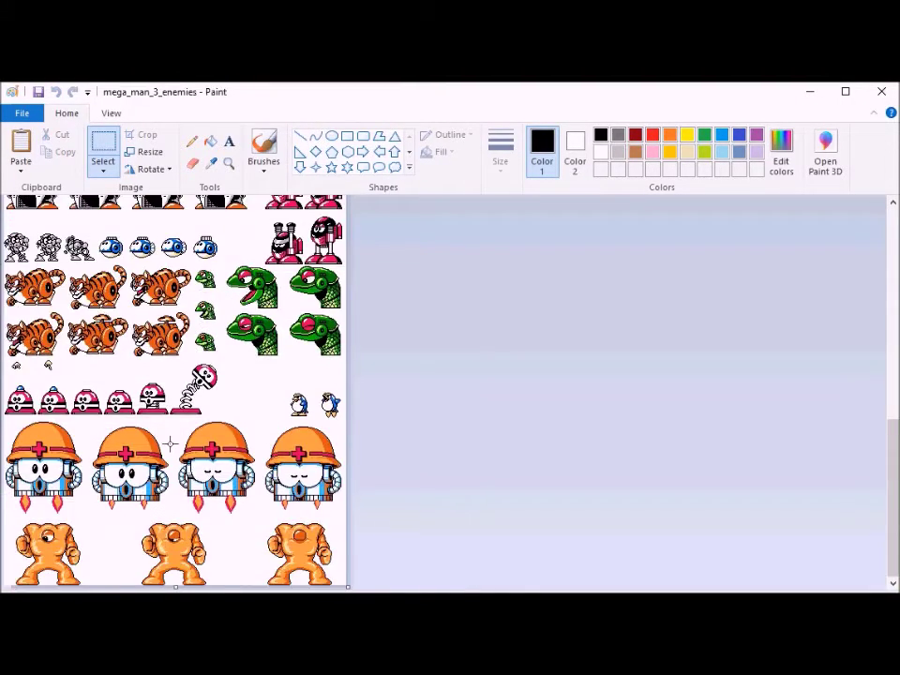
{"action": "scroll", "coordinate": [173, 432], "scroll_direction": "up", "scroll_amount": 4}
{"action": "scroll", "coordinate": [173, 432], "scroll_direction": "up", "scroll_amount": 3}
Open the Mega_man_2 _enemies sheet and look through its sprites for usable parts
{"action": "key", "text": "ctrl+o"}
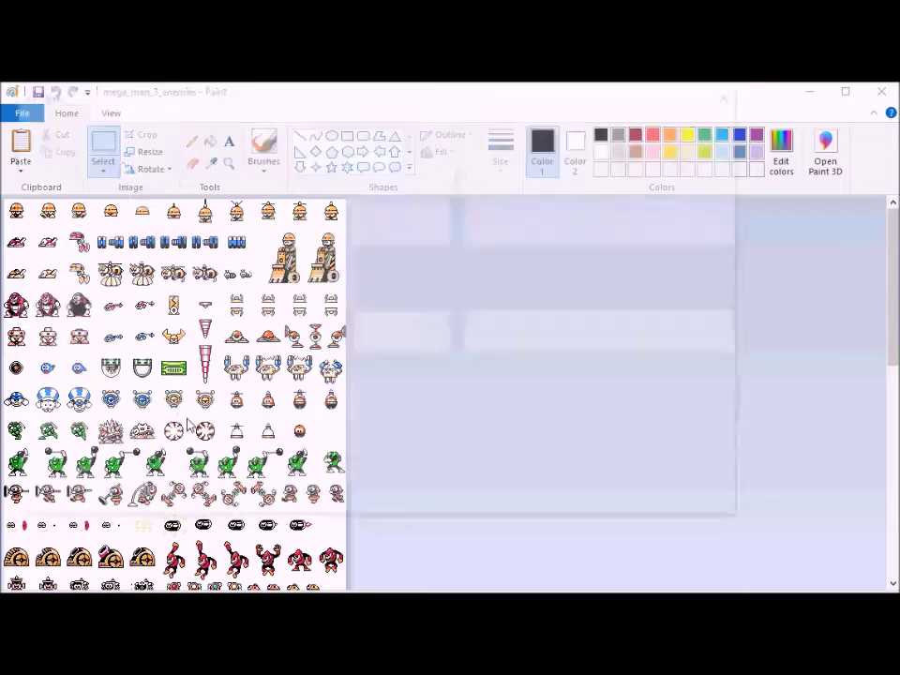
{"action": "left_click_drag", "start_coordinate": [386, 104], "coordinate": [404, 137]}
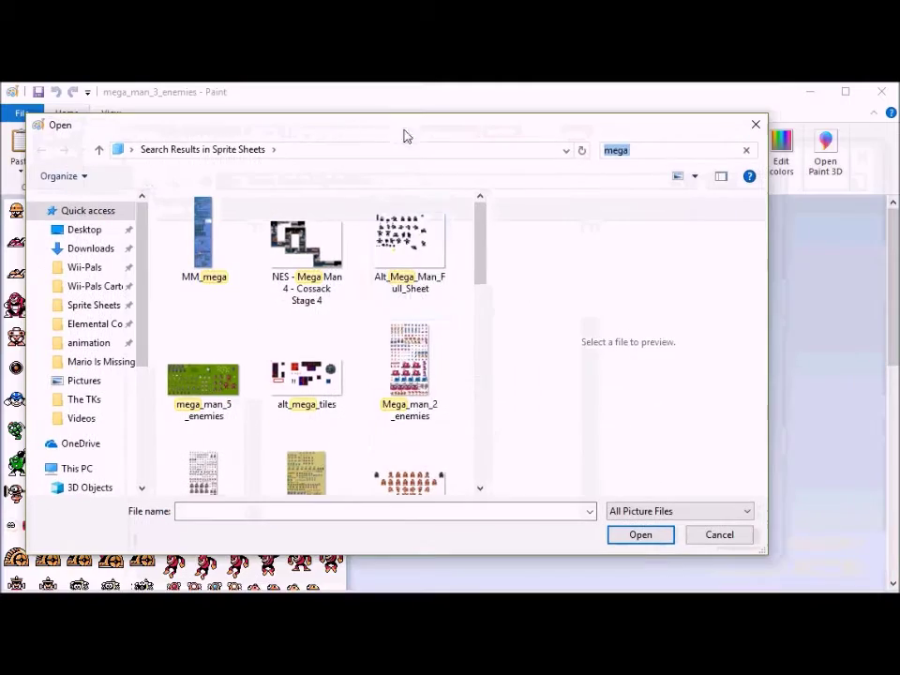
{"action": "left_click", "coordinate": [410, 366]}
{"action": "left_click", "coordinate": [633, 535]}
{"action": "left_click", "coordinate": [104, 172]}
{"action": "left_click", "coordinate": [382, 301]}
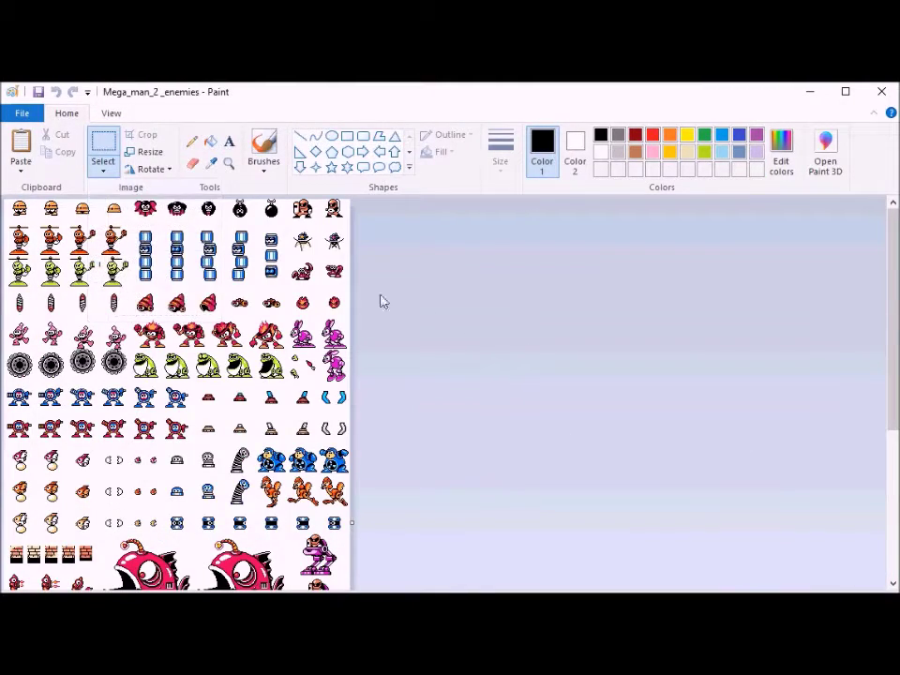
{"action": "left_click", "coordinate": [119, 159]}
{"action": "scroll", "coordinate": [231, 263], "scroll_direction": "down", "scroll_amount": 5}
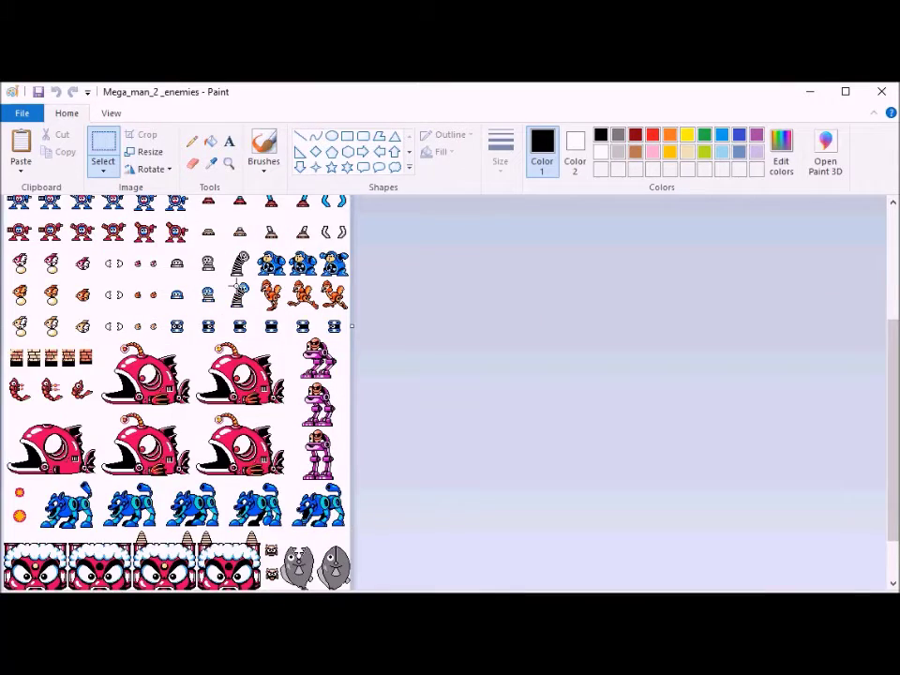
{"action": "scroll", "coordinate": [235, 291], "scroll_direction": "up", "scroll_amount": 3}
{"action": "scroll", "coordinate": [206, 308], "scroll_direction": "down", "scroll_amount": 3}
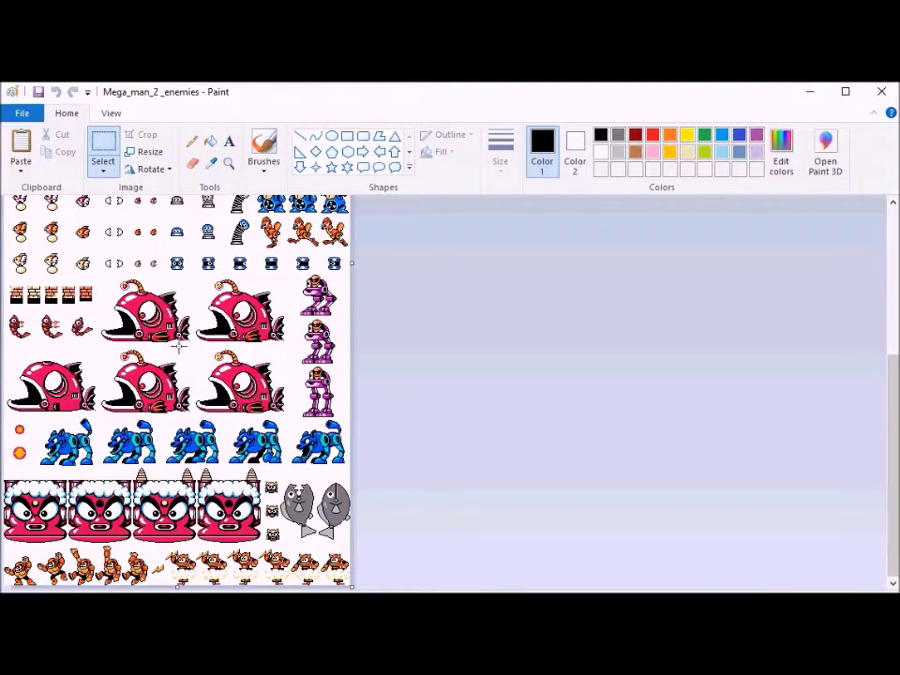
{"action": "scroll", "coordinate": [178, 345], "scroll_direction": "up", "scroll_amount": 3}
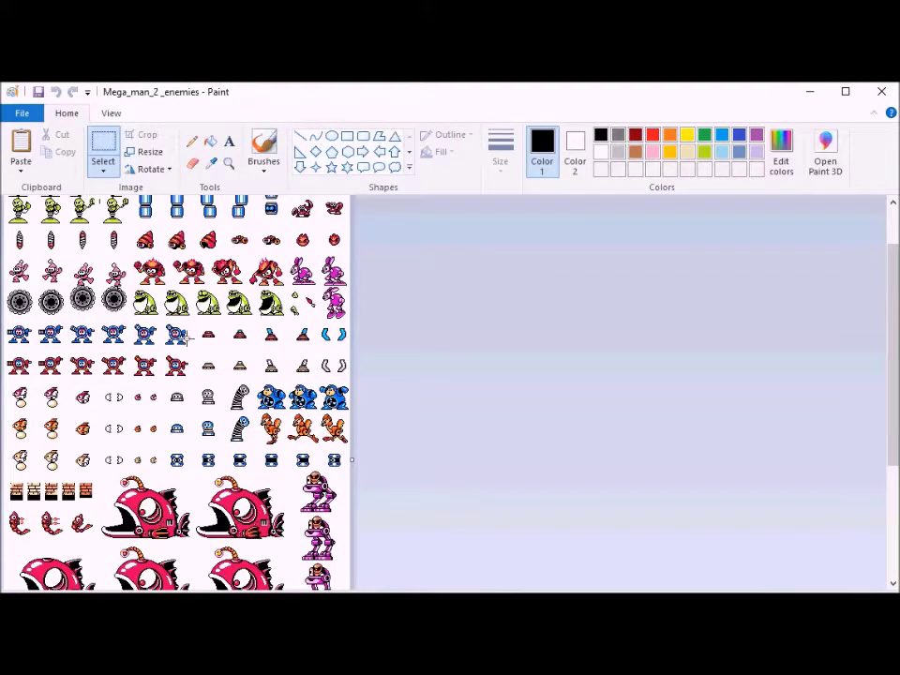
{"action": "scroll", "coordinate": [186, 337], "scroll_direction": "up", "scroll_amount": 1}
Open the megaman_enemies_sheet image and look through its sprites
{"action": "key", "text": "ctrl+o"}
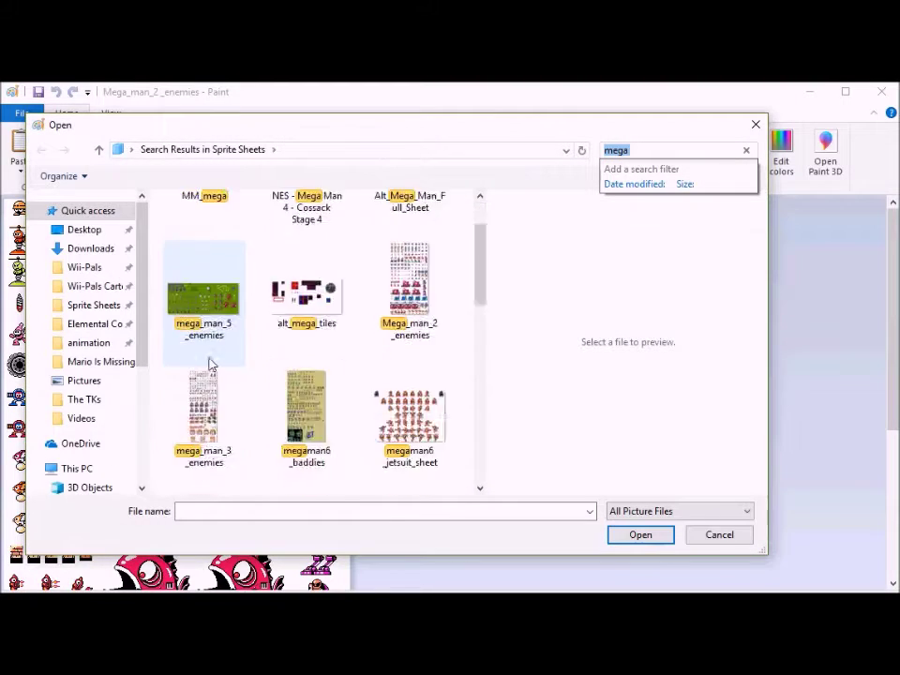
{"action": "scroll", "coordinate": [209, 362], "scroll_direction": "down", "scroll_amount": 3}
{"action": "double_click", "coordinate": [306, 277]}
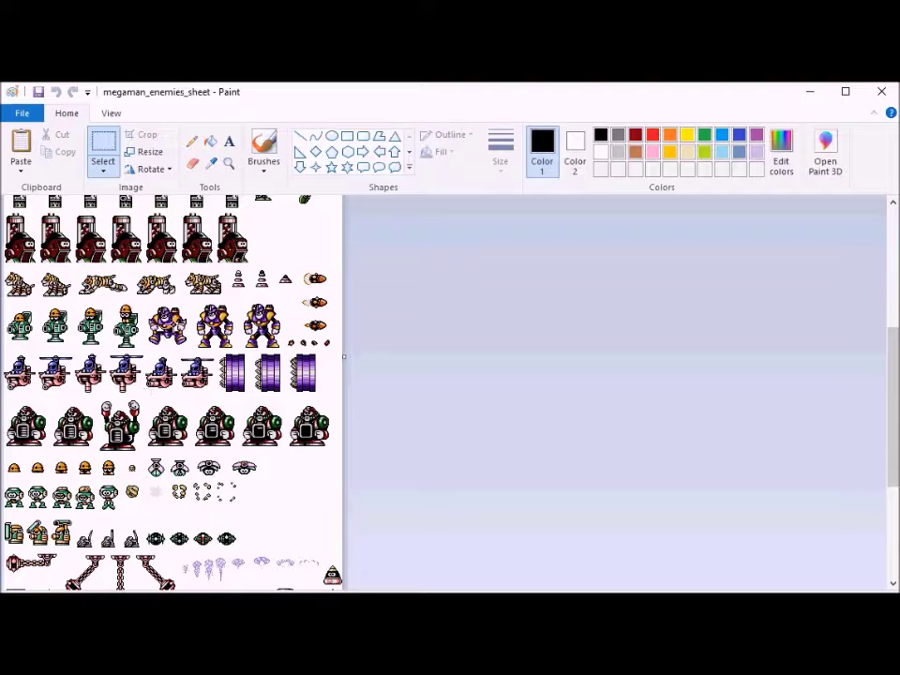
{"action": "scroll", "coordinate": [176, 324], "scroll_direction": "up", "scroll_amount": 5}
{"action": "scroll", "coordinate": [174, 324], "scroll_direction": "down", "scroll_amount": 9}
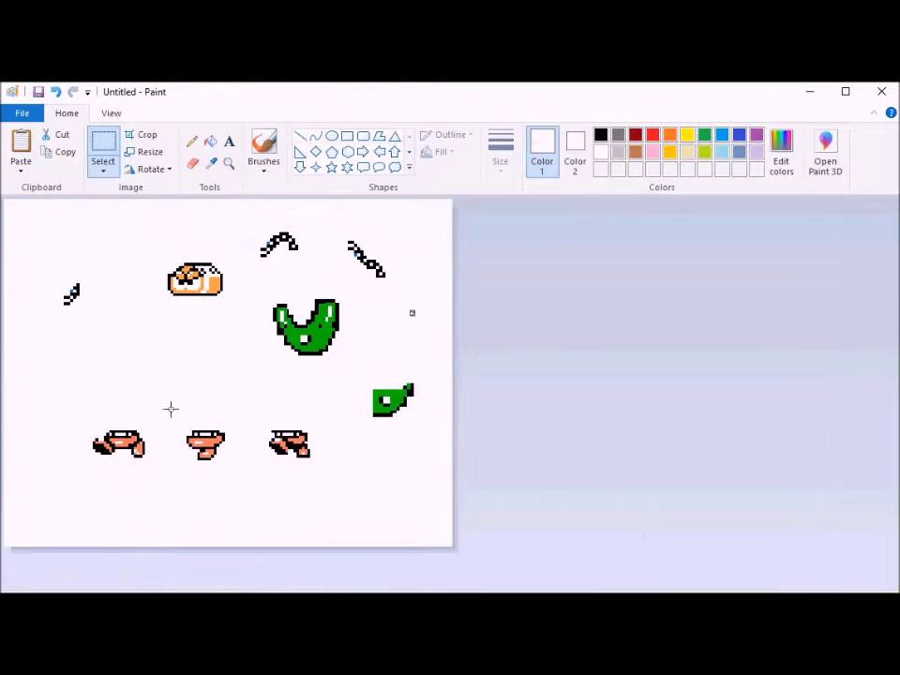
Move the rightmost pair of legs in the Untitled drawing slightly up and to the right
{"action": "left_click_drag", "start_coordinate": [260, 415], "coordinate": [324, 479]}
{"action": "mouse_move", "coordinate": [302, 454]}
{"action": "left_mouse_down"}
{"action": "mouse_move", "coordinate": [327, 378]}
{"action": "mouse_move", "coordinate": [320, 440]}
{"action": "left_mouse_up"}
{"action": "left_click_drag", "start_coordinate": [276, 404], "coordinate": [316, 408]}
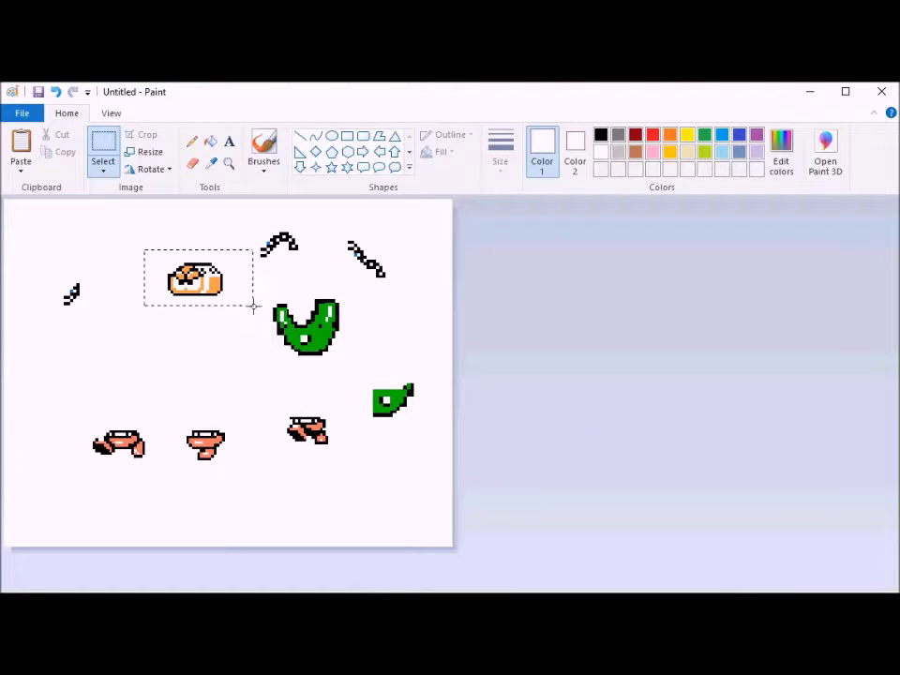
Duplicate the orange head twice, placing one copy near the upper-left corner of the canvas
{"action": "left_click_drag", "start_coordinate": [253, 306], "coordinate": [243, 313]}
{"action": "key", "text": "ctrl+c"}
{"action": "key", "text": "ctrl+v"}
{"action": "mouse_move", "coordinate": [54, 234]}
{"action": "left_mouse_down"}
{"action": "mouse_move", "coordinate": [179, 346]}
{"action": "mouse_move", "coordinate": [77, 255]}
{"action": "left_mouse_up"}
{"action": "key", "text": "ctrl+v"}
Attach the curved arm to the right side of the upper-left orange head
{"action": "left_click_drag", "start_coordinate": [246, 212], "coordinate": [305, 263]}
{"action": "left_click_drag", "start_coordinate": [281, 244], "coordinate": [187, 259]}
{"action": "left_click", "coordinate": [189, 262]}
{"action": "left_click_drag", "start_coordinate": [158, 200], "coordinate": [139, 246]}
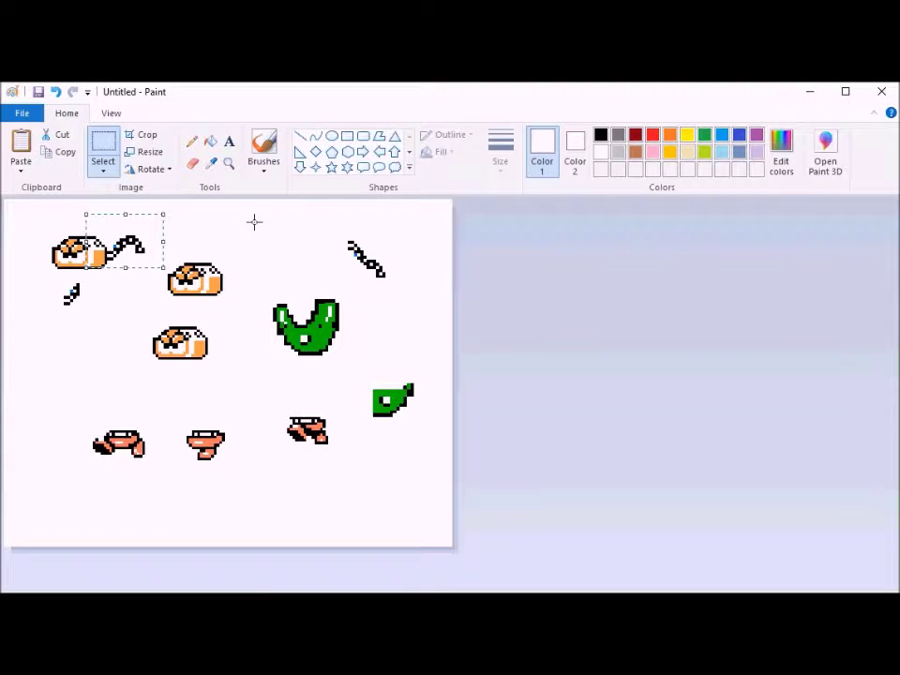
Duplicate the attached curved arm and place the copy above the original orange head
{"action": "key", "text": "ctrl+c"}
{"action": "key", "text": "ctrl+v"}
{"action": "left_click_drag", "start_coordinate": [44, 230], "coordinate": [245, 229]}
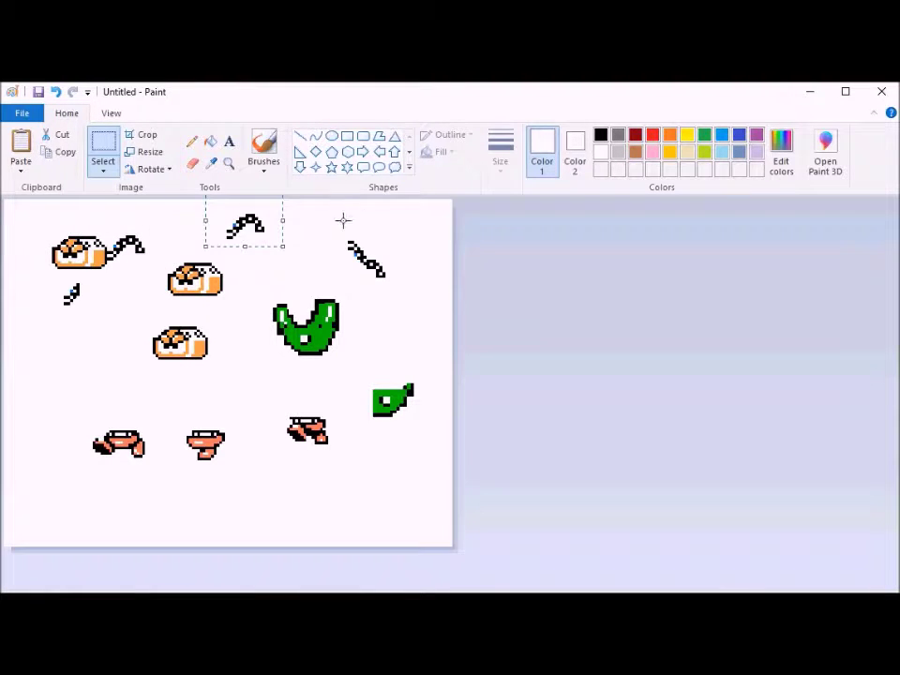
{"action": "left_click", "coordinate": [260, 274]}
Place another copy of the orange head near the lower-left corner and attach the downward-sloping arm to it
{"action": "left_click_drag", "start_coordinate": [122, 235], "coordinate": [112, 231]}
{"action": "left_click_drag", "start_coordinate": [36, 217], "coordinate": [112, 269]}
{"action": "key", "text": "ctrl+c"}
{"action": "key", "text": "ctrl+v"}
{"action": "left_click_drag", "start_coordinate": [66, 211], "coordinate": [82, 478]}
{"action": "left_click_drag", "start_coordinate": [318, 230], "coordinate": [121, 527]}
Move the head with the downward-sloping arm to the canvas's lower-right area, below the rightmost legs
{"action": "left_click_drag", "start_coordinate": [30, 478], "coordinate": [137, 546]}
{"action": "left_click_drag", "start_coordinate": [111, 527], "coordinate": [391, 506]}
{"action": "left_click", "coordinate": [519, 459]}
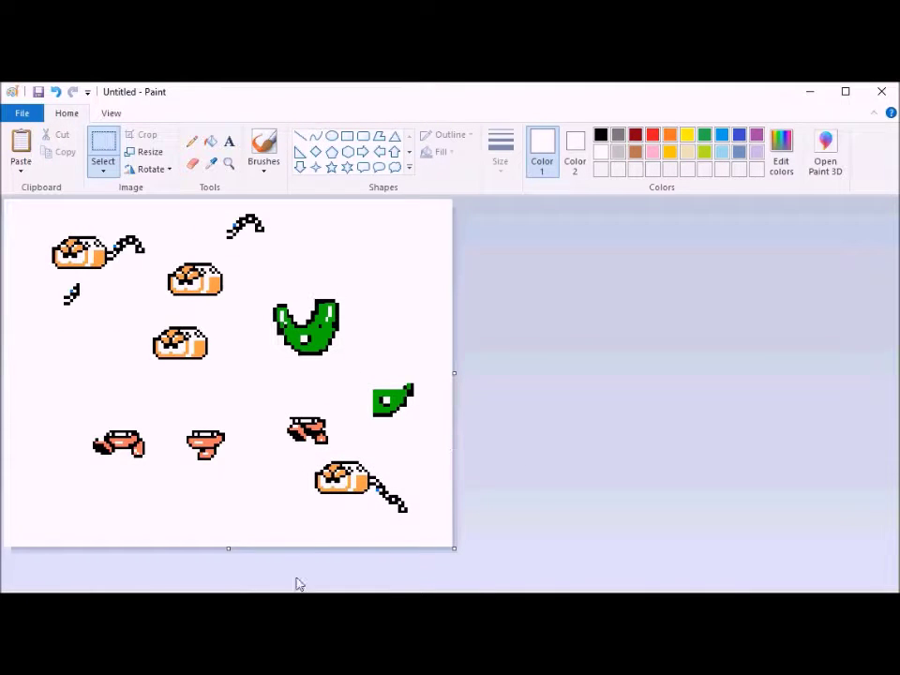
Copy the upper body of the middle purple robot from megaman_enemies_sheet into the untitled canvas and enlarge it to 300 percent
{"action": "mouse_move", "coordinate": [309, 591]}
{"action": "left_click", "coordinate": [380, 584]}
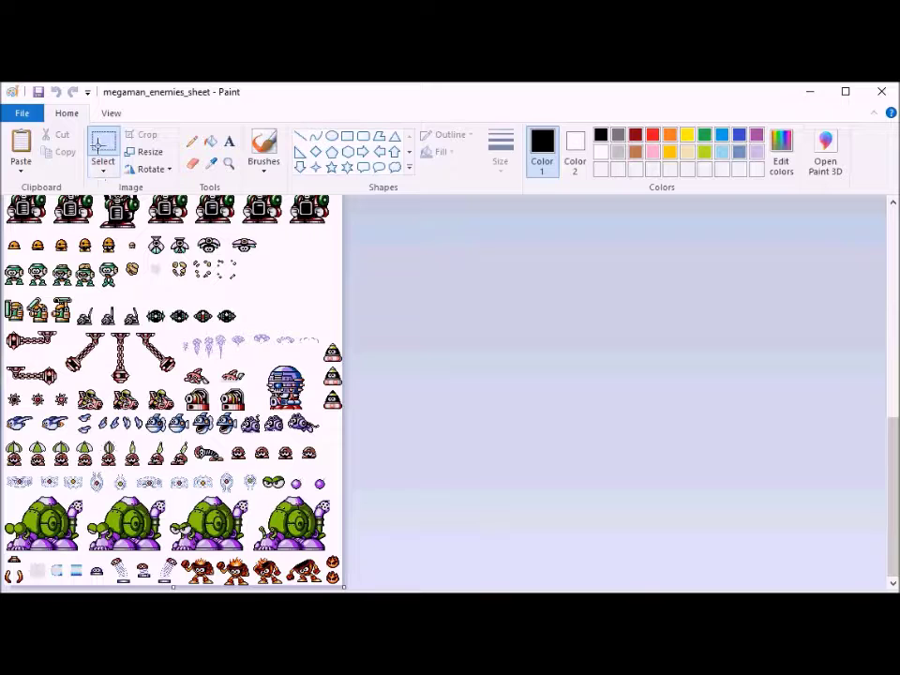
{"action": "scroll", "coordinate": [170, 476], "scroll_direction": "up", "scroll_amount": 3}
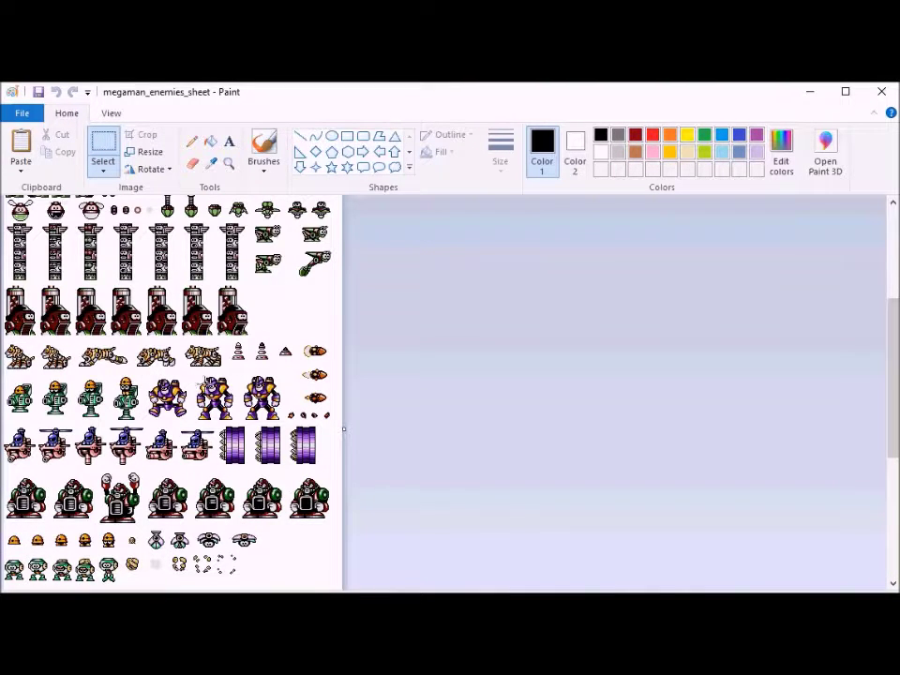
{"action": "left_click_drag", "start_coordinate": [208, 387], "coordinate": [227, 398]}
{"action": "key", "text": "ctrl+c"}
{"action": "left_click", "coordinate": [302, 591]}
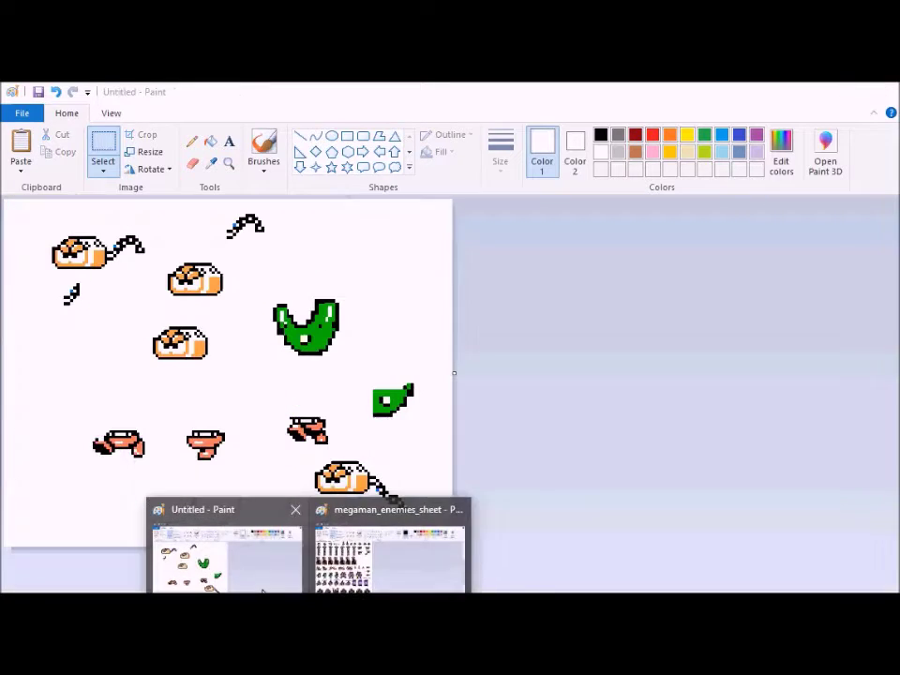
{"action": "left_click", "coordinate": [211, 569]}
{"action": "key", "text": "ctrl+v"}
{"action": "left_click", "coordinate": [150, 151]}
{"action": "type", "text": "300"}
{"action": "key", "text": "Return"}
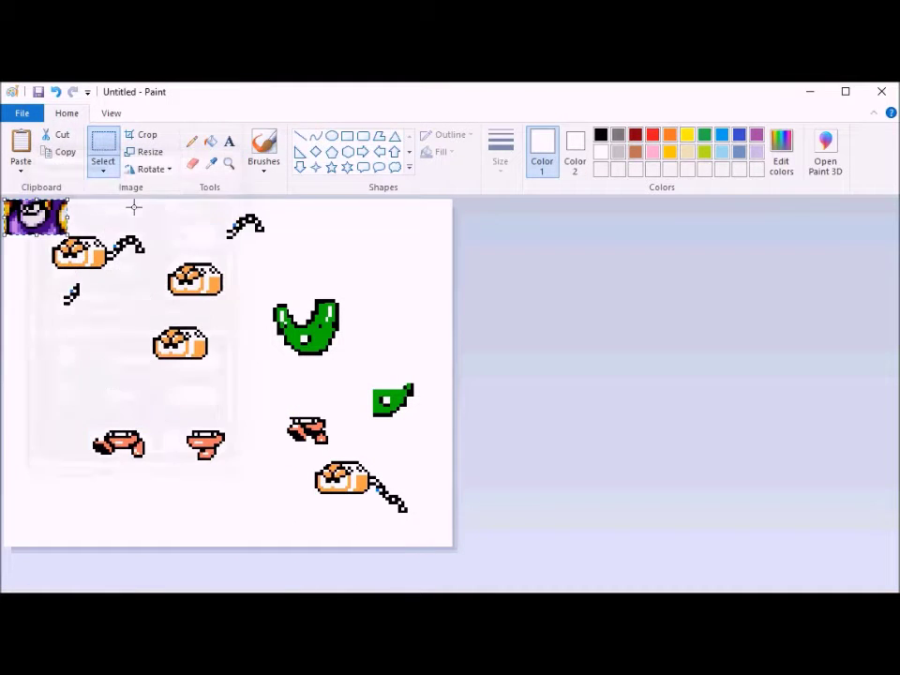
Open the mega_man_3_enemies sheet in the other Paint window and copy the underside of the first round blue fish
{"action": "mouse_move", "coordinate": [309, 589]}
{"action": "left_click", "coordinate": [370, 563]}
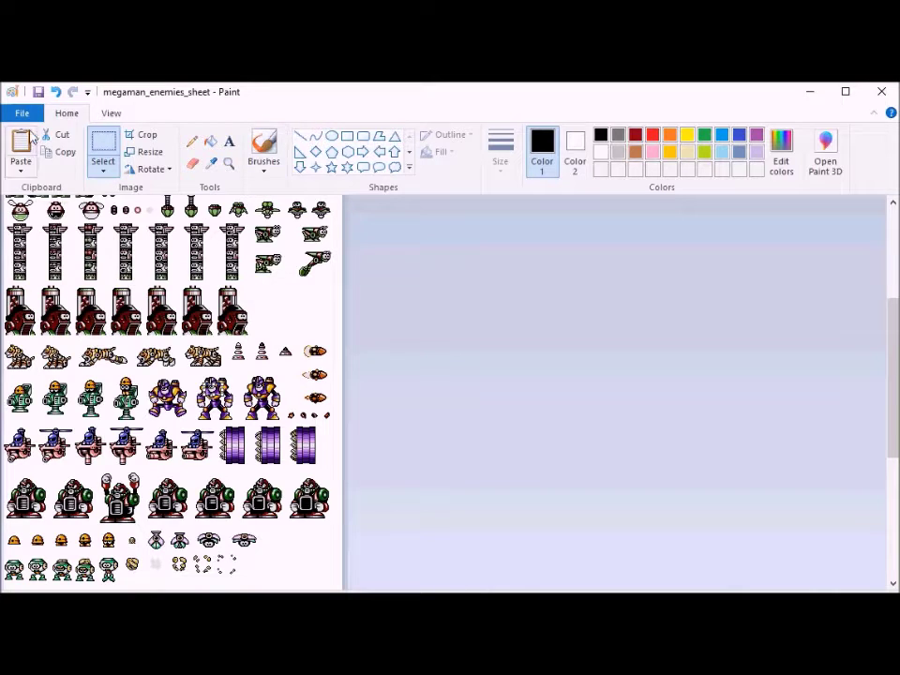
{"action": "left_click", "coordinate": [21, 112]}
{"action": "left_click", "coordinate": [217, 185]}
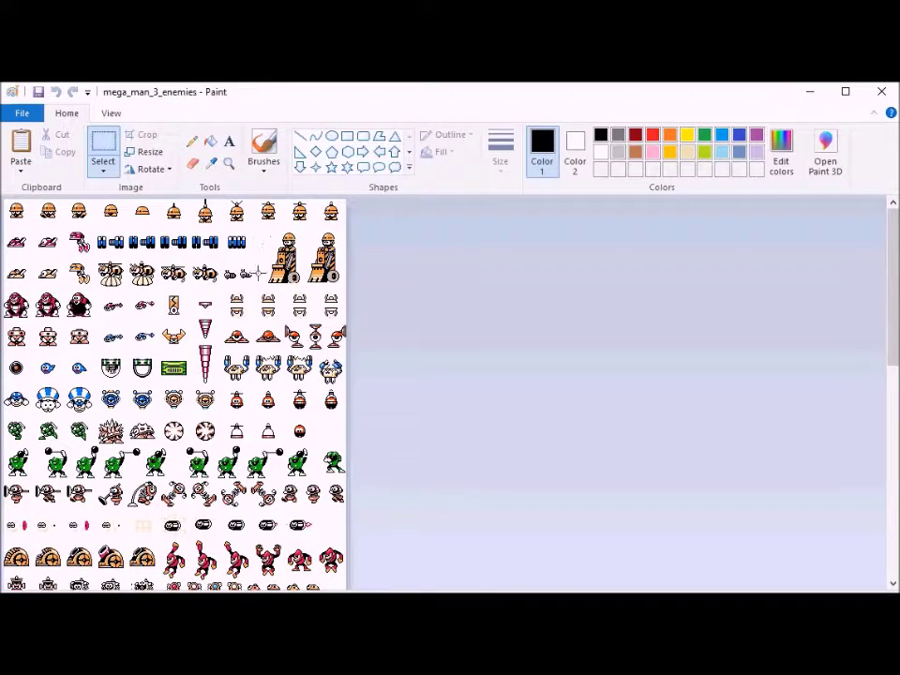
{"action": "scroll", "coordinate": [169, 296], "scroll_direction": "down", "scroll_amount": 10}
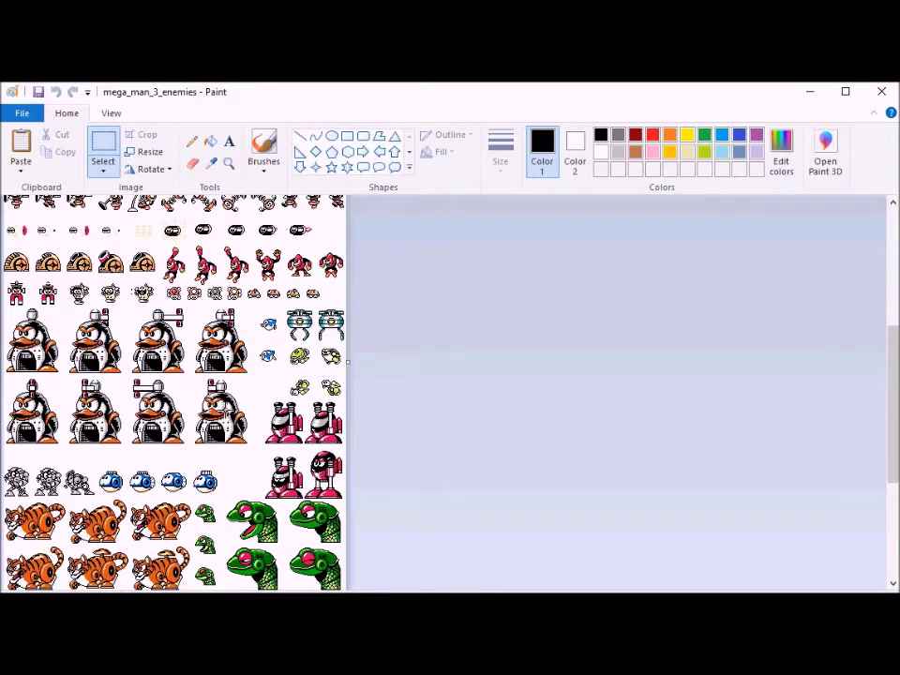
{"action": "scroll", "coordinate": [199, 399], "scroll_direction": "up", "scroll_amount": 3}
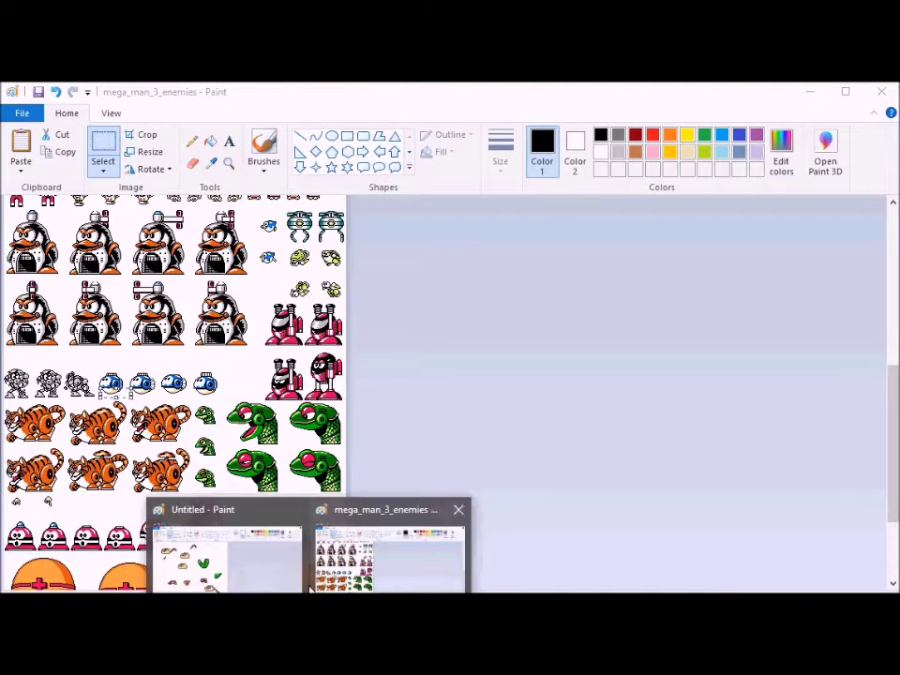
Bring the fish underside into the untitled canvas, enlarge it to 350 percent and place it above the green body as a jaw
{"action": "left_click", "coordinate": [225, 553]}
{"action": "left_click", "coordinate": [145, 151]}
{"action": "type", "text": "350"}
{"action": "key", "text": "Return"}
{"action": "left_click_drag", "start_coordinate": [52, 210], "coordinate": [349, 262]}
{"action": "left_click", "coordinate": [494, 255]}
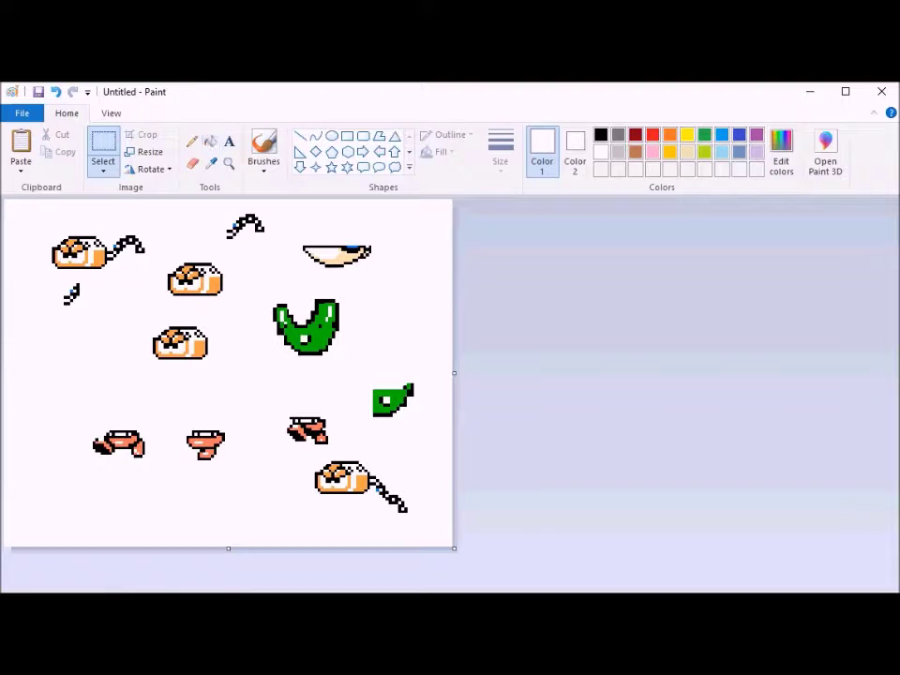
Move the jaw piece closer to the green body, fill over its blue patch and erase its protruding right end
{"action": "left_click", "coordinate": [384, 552]}
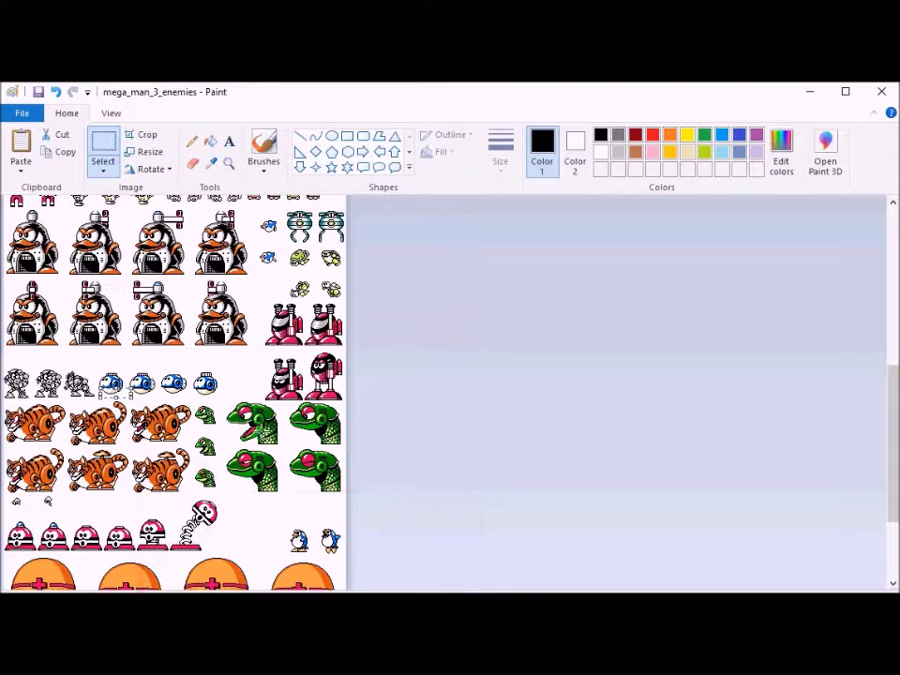
{"action": "left_click", "coordinate": [806, 95]}
{"action": "left_click_drag", "start_coordinate": [295, 234], "coordinate": [377, 274]}
{"action": "mouse_move", "coordinate": [365, 263]}
{"action": "left_mouse_down"}
{"action": "mouse_move", "coordinate": [208, 375]}
{"action": "mouse_move", "coordinate": [354, 279]}
{"action": "left_mouse_up"}
{"action": "left_click", "coordinate": [212, 142]}
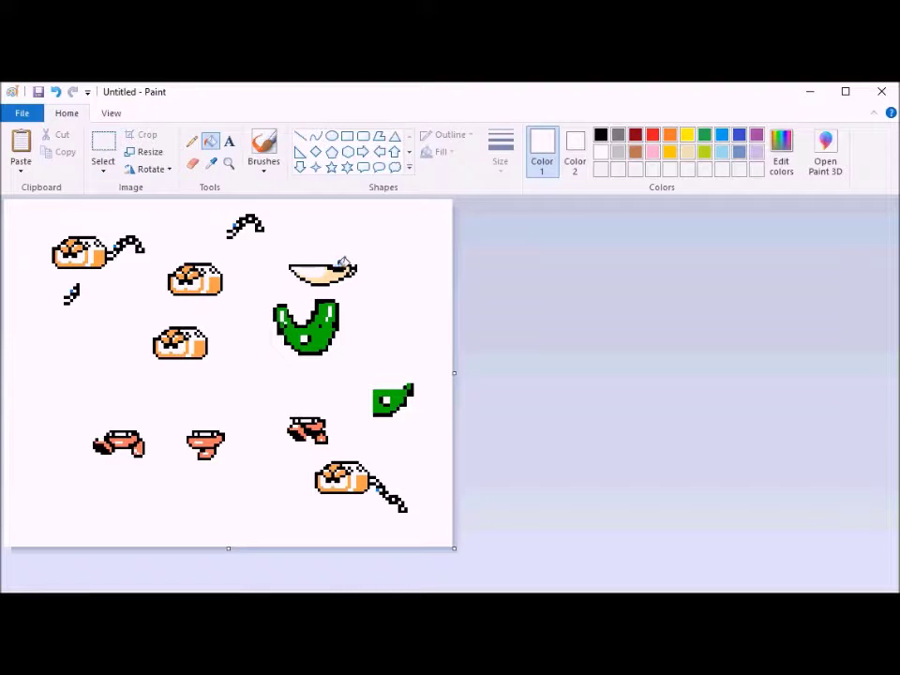
{"action": "left_click", "coordinate": [193, 164]}
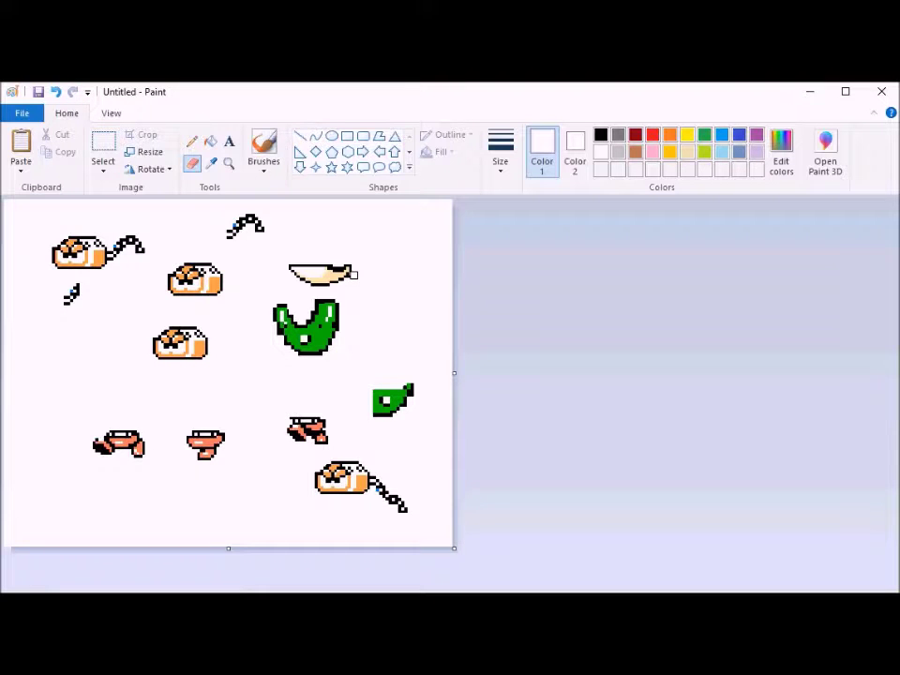
Attach the jaw piece to the underside of the lower orange head on the canvas's left half
{"action": "left_click", "coordinate": [103, 145]}
{"action": "left_click_drag", "start_coordinate": [268, 255], "coordinate": [177, 366]}
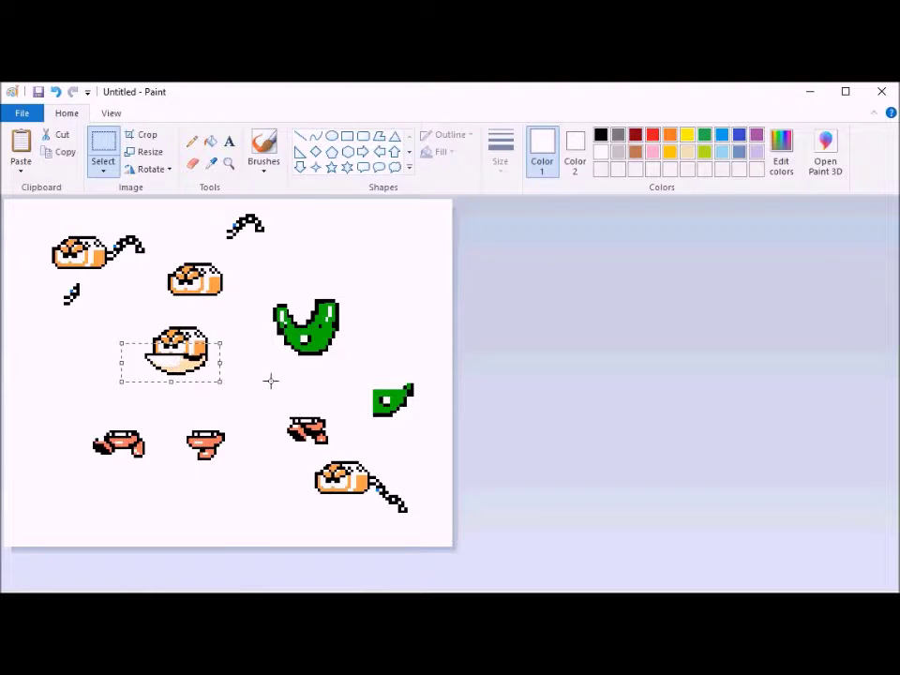
{"action": "left_click", "coordinate": [111, 315]}
{"action": "left_click_drag", "start_coordinate": [111, 316], "coordinate": [220, 384]}
Move the small arm fragment to the canvas's lower-left corner area
{"action": "left_click", "coordinate": [38, 305]}
{"action": "left_click_drag", "start_coordinate": [46, 274], "coordinate": [103, 328]}
{"action": "left_click_drag", "start_coordinate": [73, 314], "coordinate": [40, 489]}
{"action": "left_click", "coordinate": [290, 329]}
Place a copy of the jawed head over the upper-left head so that the head with the curved arm gains a jaw
{"action": "left_click_drag", "start_coordinate": [135, 312], "coordinate": [209, 396]}
{"action": "key", "text": "ctrl+c"}
{"action": "key", "text": "ctrl+v"}
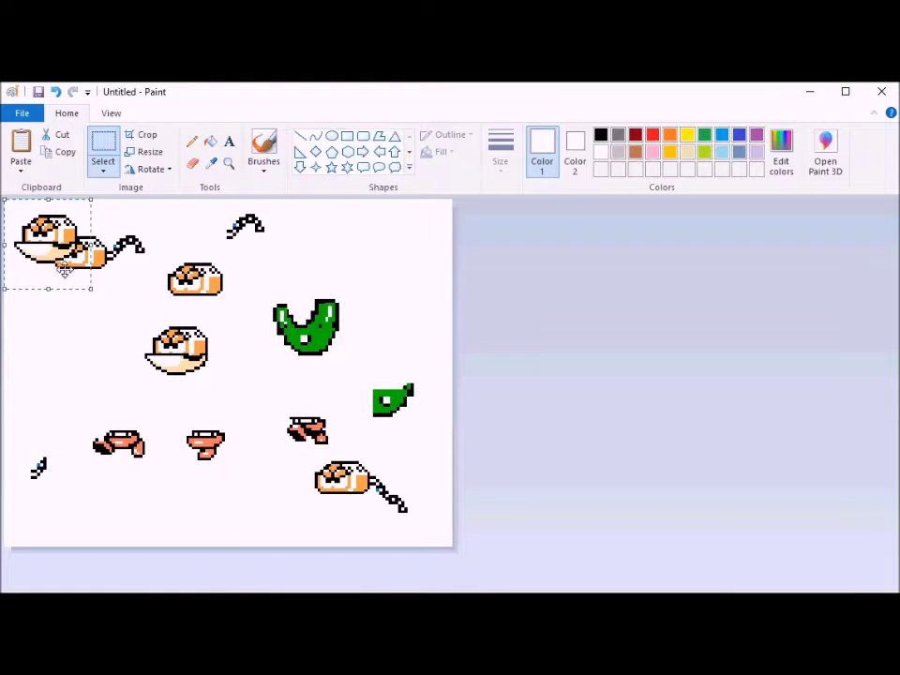
{"action": "left_click_drag", "start_coordinate": [39, 227], "coordinate": [79, 242]}
{"action": "key", "text": "ctrl+z"}
{"action": "key", "text": "ctrl+v"}
{"action": "key", "text": "ctrl+z"}
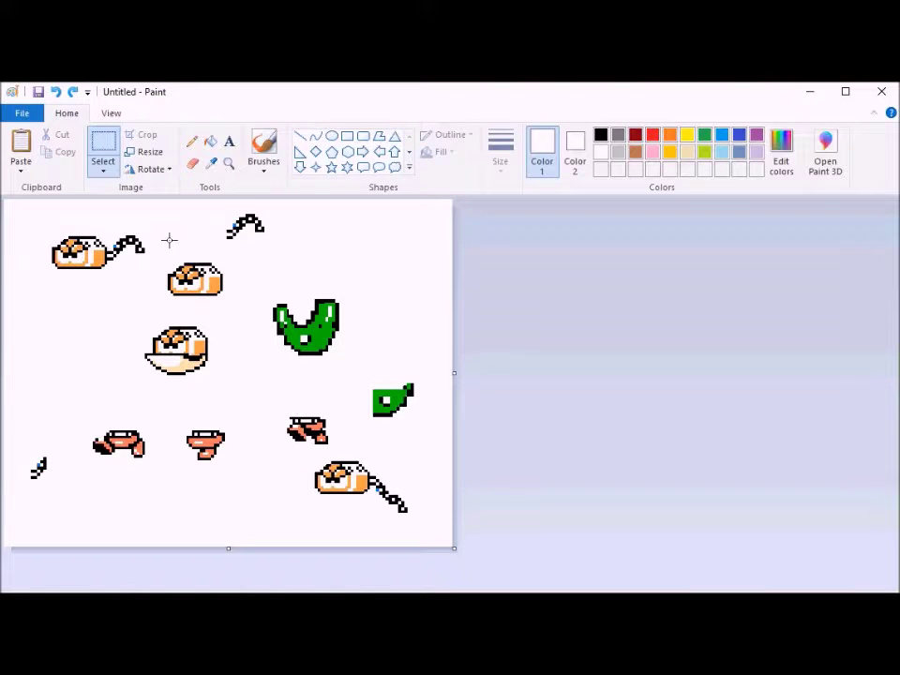
{"action": "key", "text": "ctrl+y"}
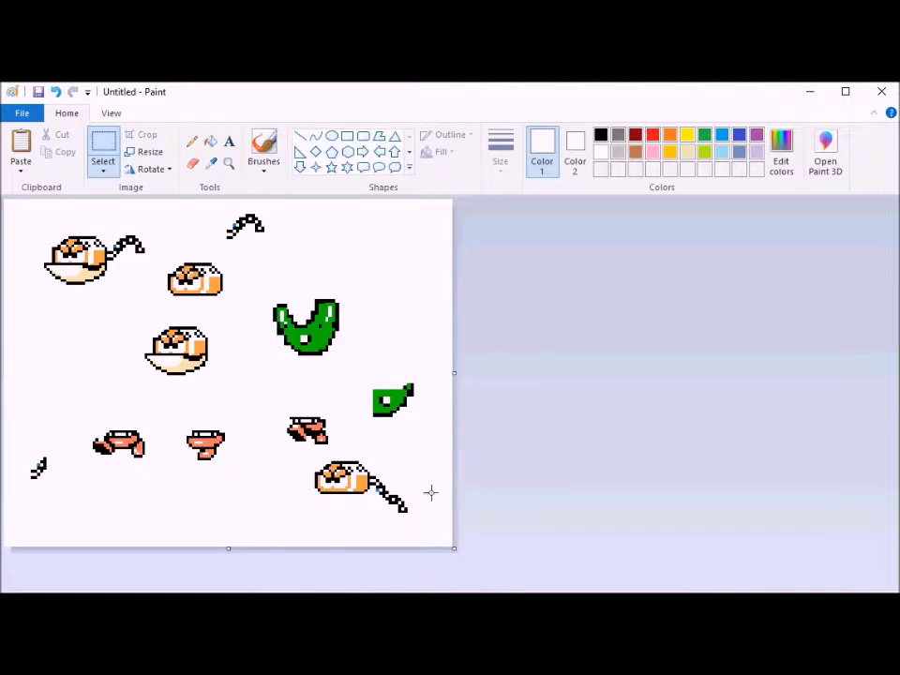
Copy the downward-sloping arm and move the green U-shaped body to the canvas's upper-right corner
{"action": "left_click_drag", "start_coordinate": [360, 451], "coordinate": [360, 450]}
{"action": "key", "text": "ctrl+c"}
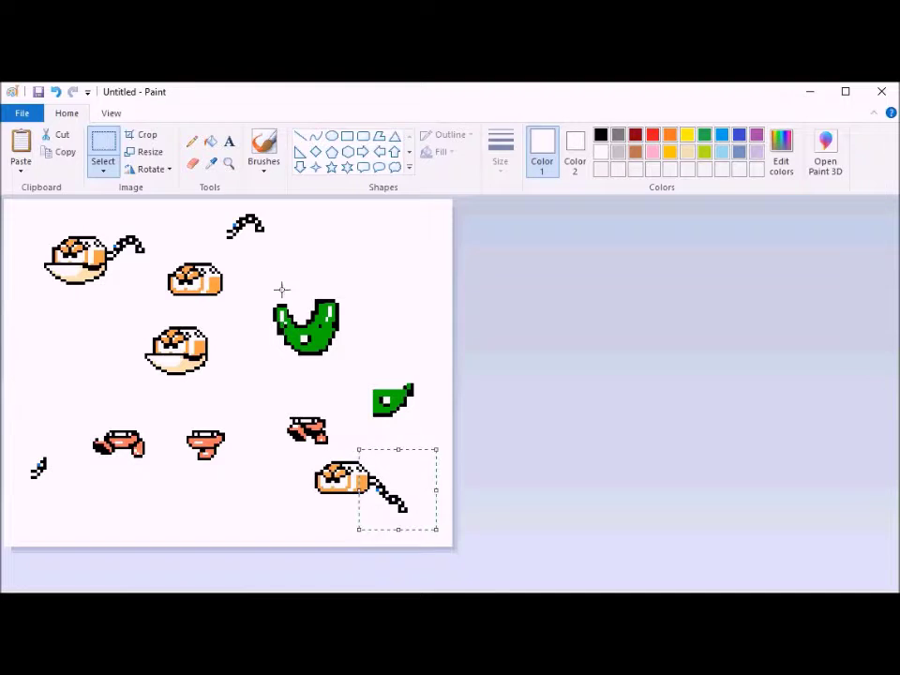
{"action": "left_click_drag", "start_coordinate": [250, 272], "coordinate": [359, 372]}
{"action": "left_click_drag", "start_coordinate": [336, 309], "coordinate": [429, 219]}
Try to attach a copy of the downward-sloping arm to the lower jawed head
{"action": "key", "text": "ctrl+v"}
{"action": "left_click_drag", "start_coordinate": [25, 248], "coordinate": [205, 360]}
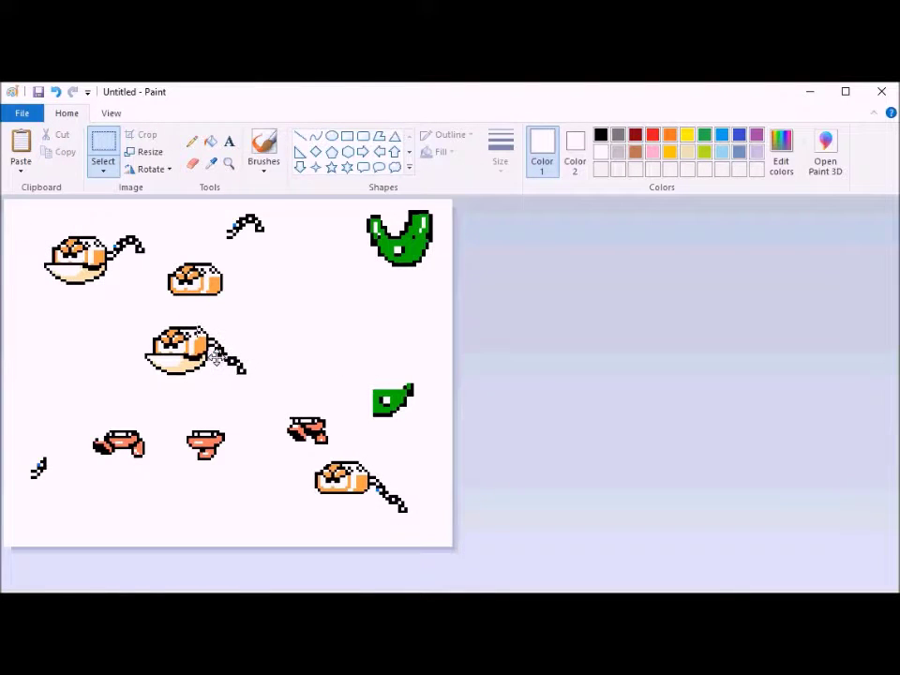
{"action": "key", "text": "ctrl+z"}
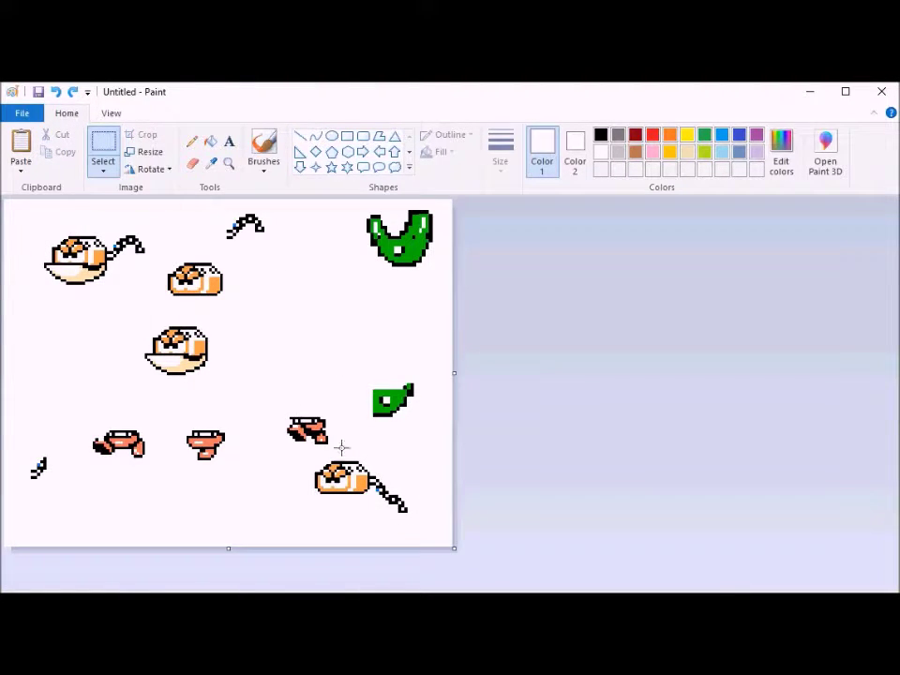
Place a copy of the upper-left jawed head in the canvas's middle and attach the downward-sloping arm to it
{"action": "left_click_drag", "start_coordinate": [37, 224], "coordinate": [97, 269]}
{"action": "key", "text": "ctrl+c"}
{"action": "key", "text": "ctrl+v"}
{"action": "left_click_drag", "start_coordinate": [42, 235], "coordinate": [290, 317]}
{"action": "left_click", "coordinate": [431, 490]}
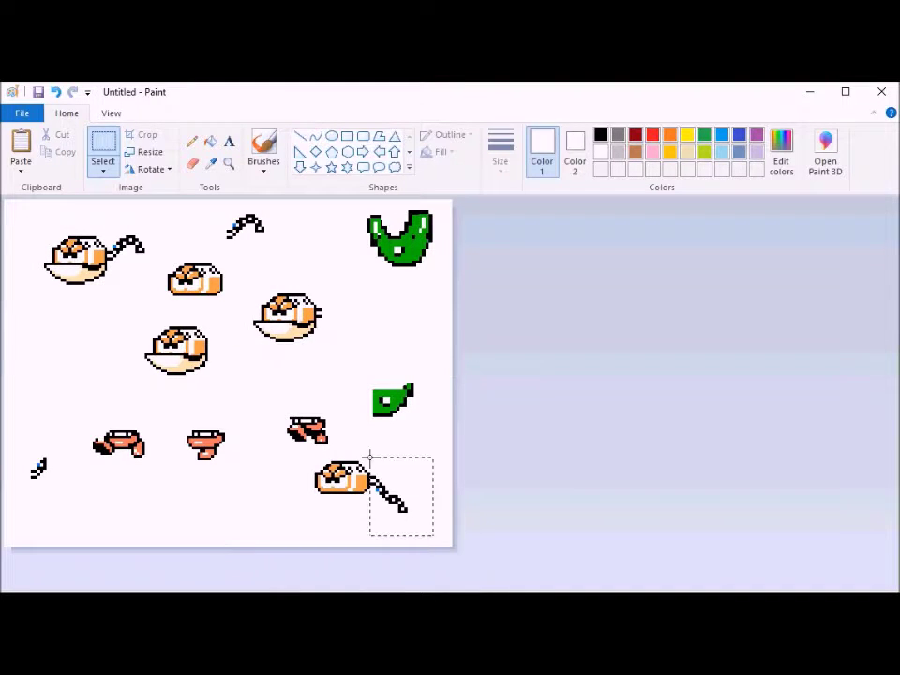
{"action": "left_click_drag", "start_coordinate": [372, 460], "coordinate": [337, 322]}
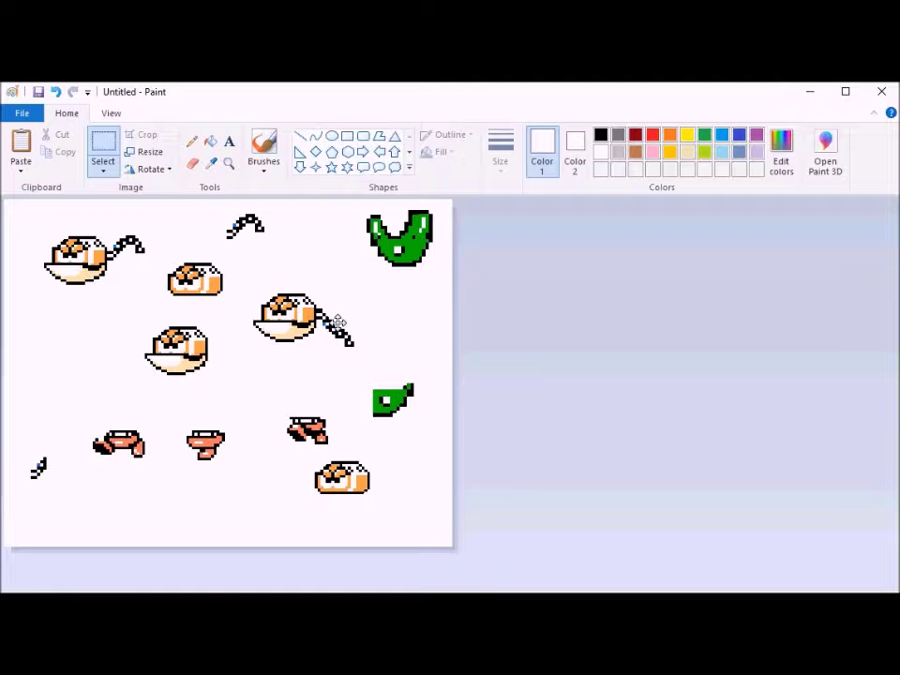
Widen the canvas to the right and move the three leg sprites and the small arm fragment into the new space
{"action": "left_click_drag", "start_coordinate": [455, 370], "coordinate": [727, 371]}
{"action": "left_click_drag", "start_coordinate": [82, 410], "coordinate": [347, 461]}
{"action": "left_click_drag", "start_coordinate": [292, 417], "coordinate": [645, 471]}
{"action": "left_click", "coordinate": [815, 353]}
{"action": "left_click_drag", "start_coordinate": [20, 429], "coordinate": [79, 497]}
{"action": "left_click_drag", "start_coordinate": [66, 461], "coordinate": [626, 356]}
Duplicate the green U-shaped body twice and place the copies side by side in the canvas's lower-left area
{"action": "left_click_drag", "start_coordinate": [346, 206], "coordinate": [463, 278]}
{"action": "key", "text": "ctrl+c"}
{"action": "key", "text": "ctrl+v"}
{"action": "left_click_drag", "start_coordinate": [53, 258], "coordinate": [133, 504]}
{"action": "key", "text": "ctrl+v"}
{"action": "left_click_drag", "start_coordinate": [95, 264], "coordinate": [271, 512]}
{"action": "left_click", "coordinate": [470, 408]}
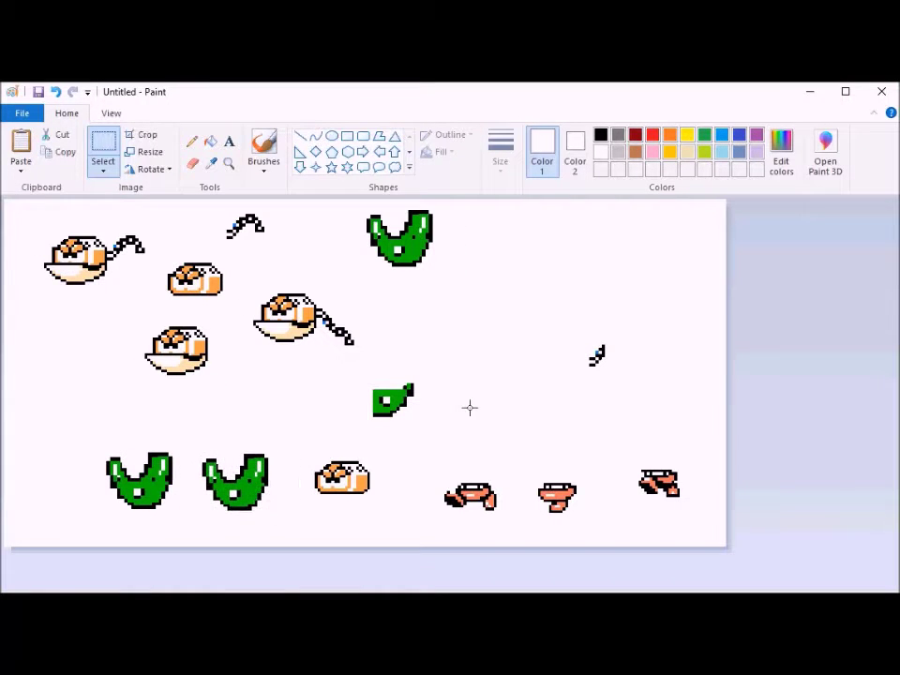
Enlarge the three leg sprites together to 125 percent and shift them left within the canvas's lower-right area
{"action": "left_click_drag", "start_coordinate": [582, 502], "coordinate": [583, 484]}
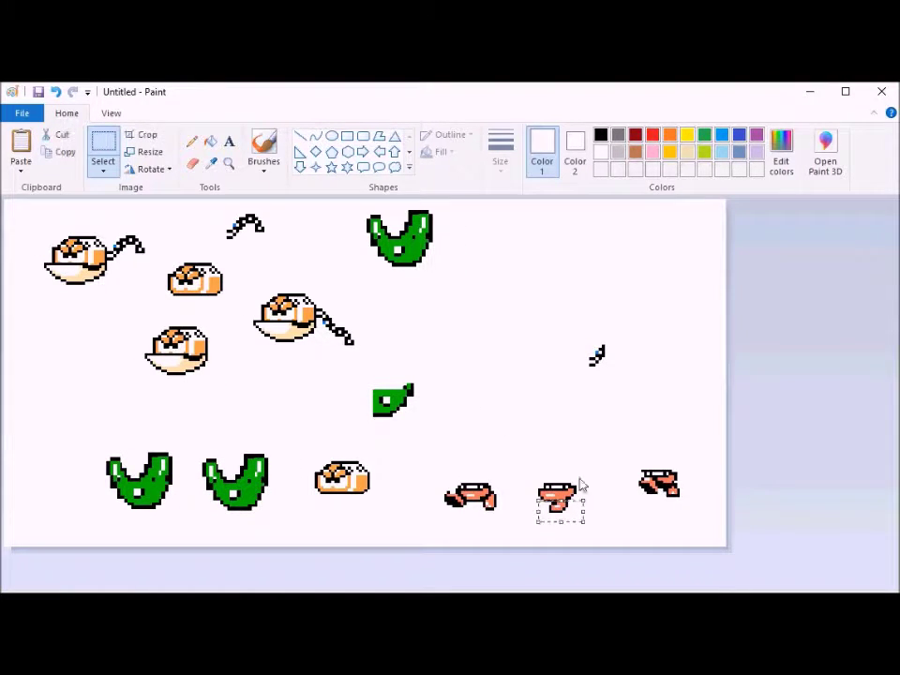
{"action": "left_click_drag", "start_coordinate": [522, 460], "coordinate": [590, 529]}
{"action": "left_click", "coordinate": [579, 411]}
{"action": "left_click_drag", "start_coordinate": [461, 449], "coordinate": [709, 520]}
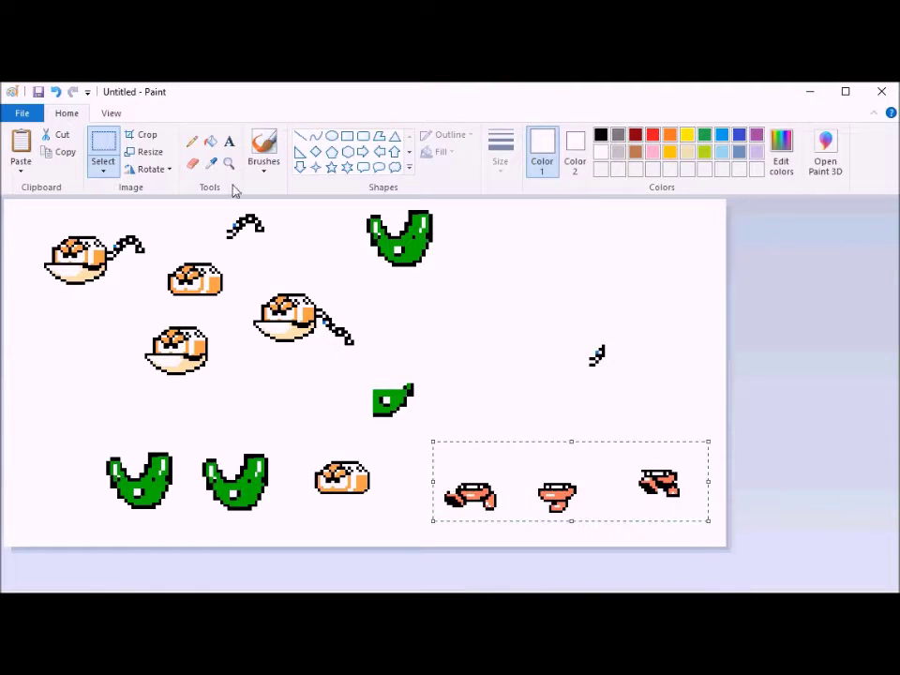
{"action": "left_click", "coordinate": [150, 169]}
{"action": "left_click", "coordinate": [148, 151]}
{"action": "left_click_drag", "start_coordinate": [159, 242], "coordinate": [127, 251]}
{"action": "type", "text": "125"}
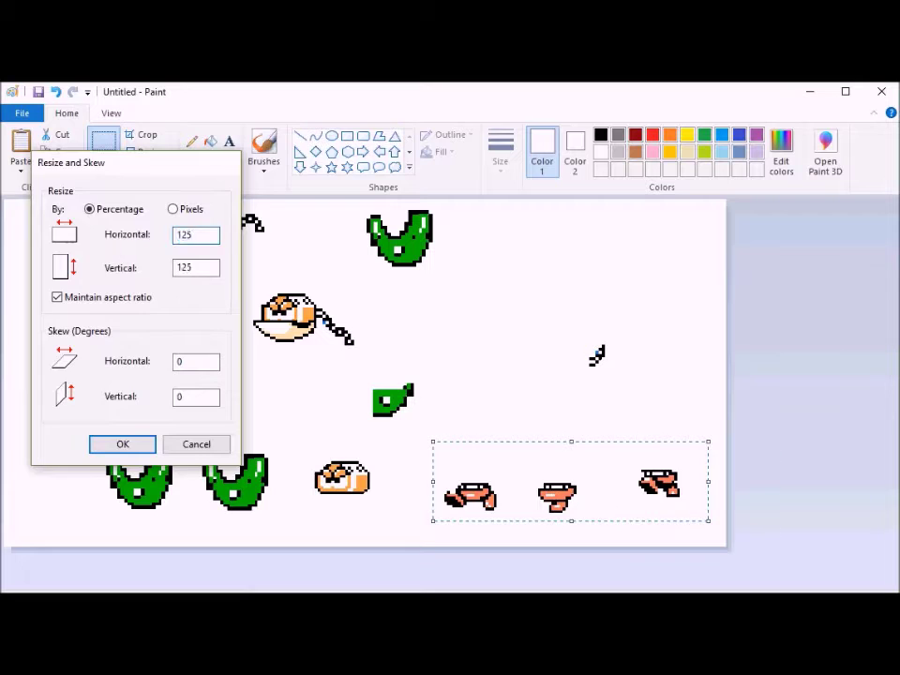
{"action": "key", "text": "Return"}
{"action": "left_click_drag", "start_coordinate": [565, 494], "coordinate": [515, 494]}
{"action": "left_click", "coordinate": [606, 366]}
Move the jawed head with the downward-sloping arm to the right, below the upper green body
{"action": "left_click_drag", "start_coordinate": [351, 201], "coordinate": [466, 280]}
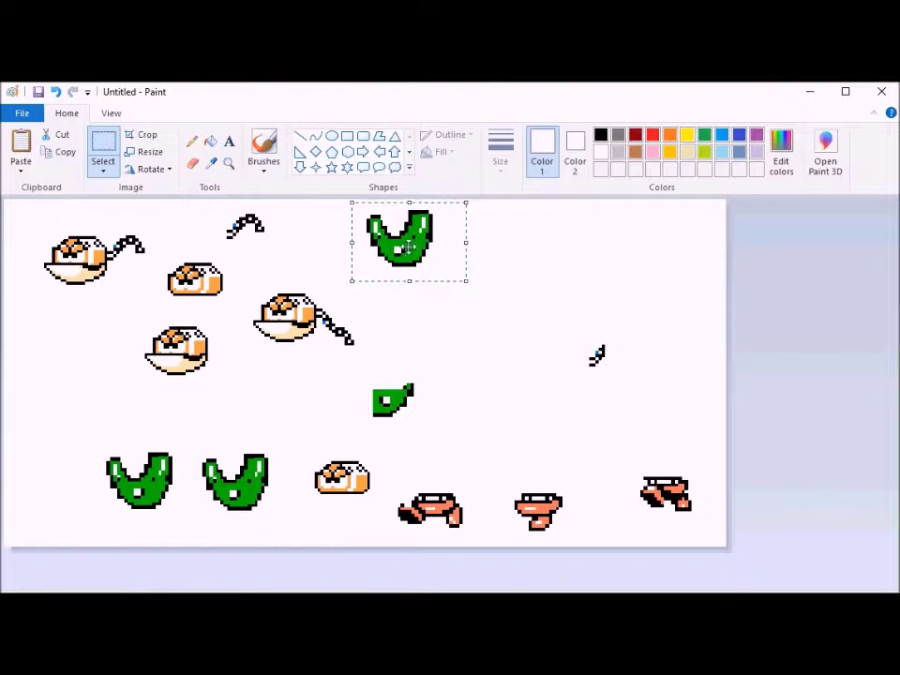
{"action": "left_click_drag", "start_coordinate": [249, 287], "coordinate": [358, 356]}
{"action": "left_click_drag", "start_coordinate": [359, 338], "coordinate": [494, 337]}
Delete the cut-off half of a green body and move the small arm fragment to the canvas's left edge
{"action": "left_click_drag", "start_coordinate": [335, 362], "coordinate": [486, 421]}
{"action": "key", "text": "Delete"}
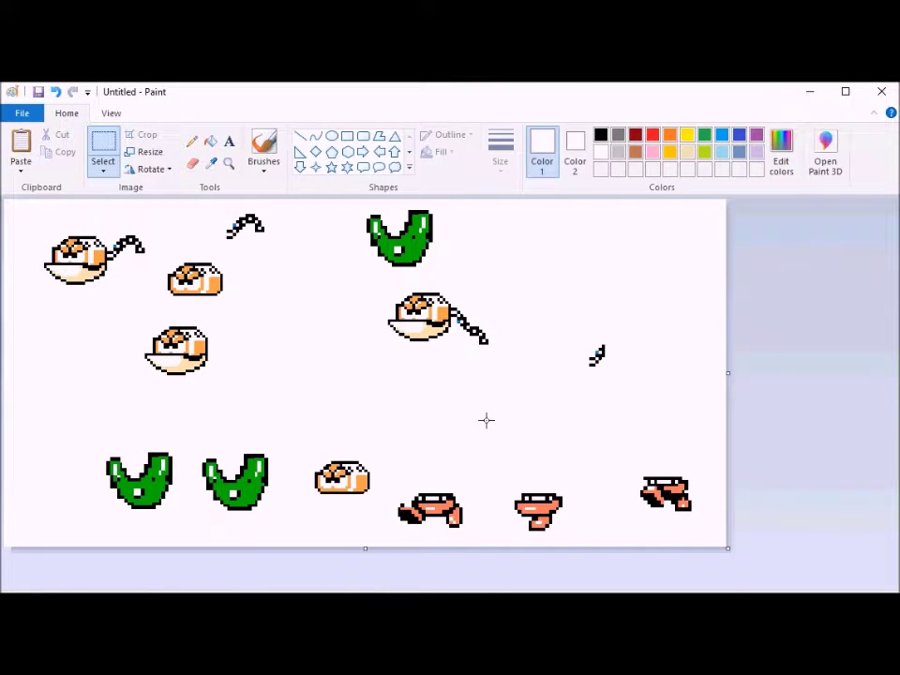
{"action": "left_click_drag", "start_coordinate": [575, 335], "coordinate": [642, 386]}
{"action": "left_click_drag", "start_coordinate": [609, 360], "coordinate": [42, 404]}
Move the upper green body toward the right side and attach the jawed head's downward-sloping arm to it
{"action": "left_click_drag", "start_coordinate": [366, 206], "coordinate": [458, 271]}
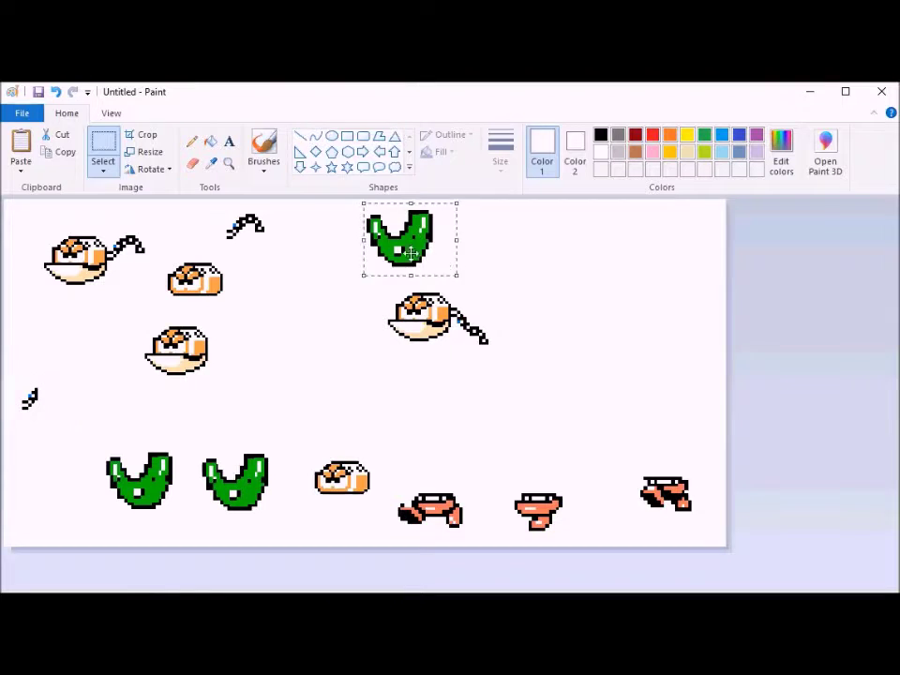
{"action": "left_click_drag", "start_coordinate": [412, 244], "coordinate": [598, 365]}
{"action": "left_click", "coordinate": [482, 324]}
{"action": "left_click_drag", "start_coordinate": [484, 323], "coordinate": [542, 340]}
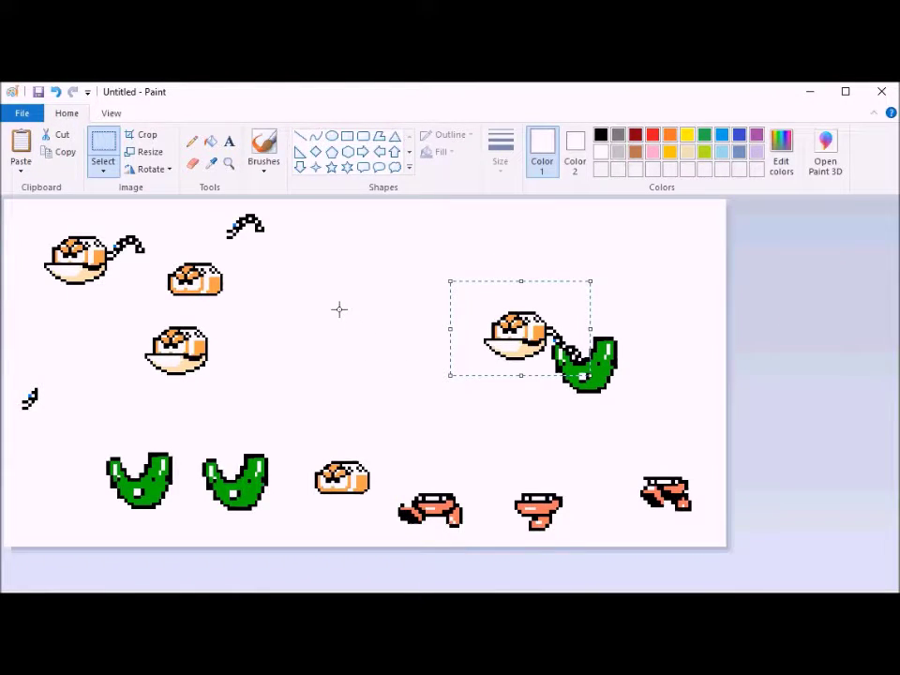
{"action": "left_click", "coordinate": [539, 399]}
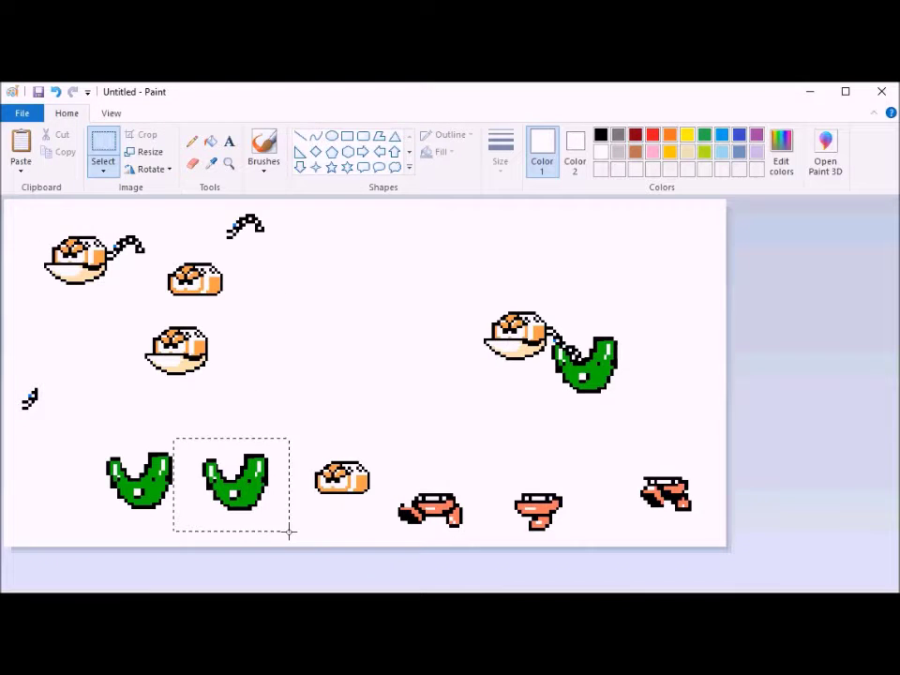
Move one lower green body to the canvas's upper middle and join it with the jawed head that has the curved arm
{"action": "left_click_drag", "start_coordinate": [289, 532], "coordinate": [289, 531]}
{"action": "left_click_drag", "start_coordinate": [246, 466], "coordinate": [357, 317]}
{"action": "left_click_drag", "start_coordinate": [32, 219], "coordinate": [150, 289]}
{"action": "left_click_drag", "start_coordinate": [129, 281], "coordinate": [327, 356]}
{"action": "left_click_drag", "start_coordinate": [237, 284], "coordinate": [426, 407]}
{"action": "left_click_drag", "start_coordinate": [357, 347], "coordinate": [407, 289]}
{"action": "left_click", "coordinate": [639, 269]}
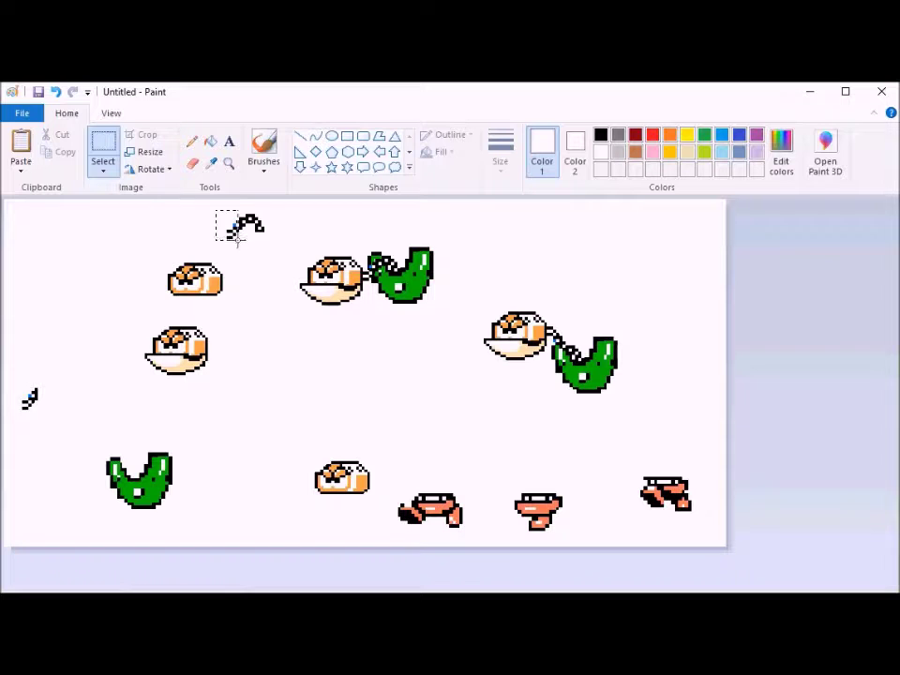
Place a copy of the curved arm beside the lower jawed head and separate its lower section from its tip
{"action": "left_click_drag", "start_coordinate": [227, 234], "coordinate": [275, 368]}
{"action": "left_click_drag", "start_coordinate": [238, 236], "coordinate": [238, 239]}
{"action": "key", "text": "ctrl+c"}
{"action": "key", "text": "ctrl+v"}
{"action": "left_click_drag", "start_coordinate": [17, 211], "coordinate": [249, 397]}
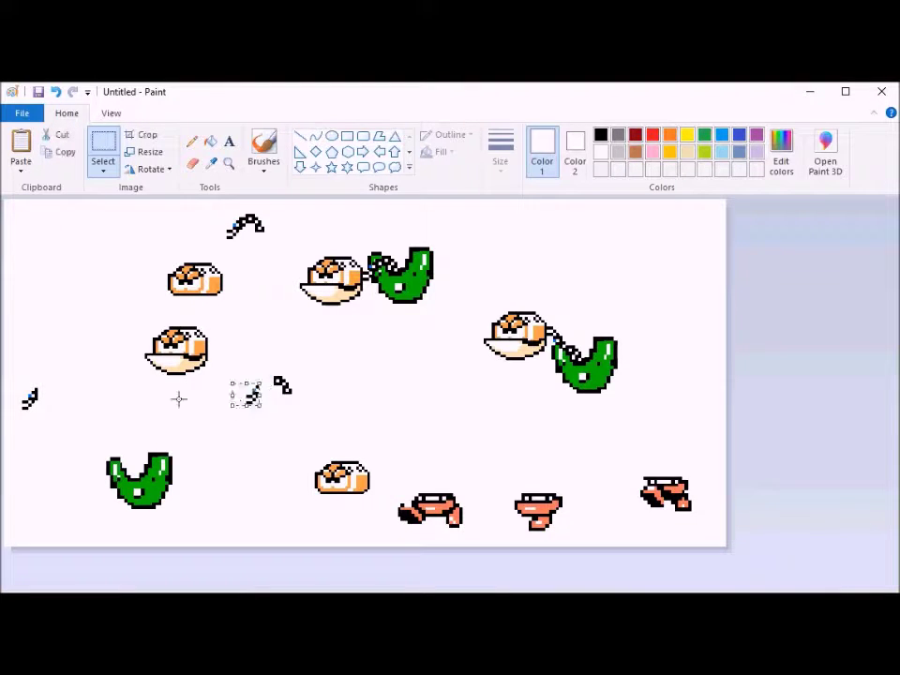
Move the small arm fragment from the left edge to the right of the split arm and trim it with the eraser
{"action": "mouse_move", "coordinate": [51, 422]}
{"action": "left_mouse_down"}
{"action": "mouse_move", "coordinate": [13, 378]}
{"action": "mouse_move", "coordinate": [259, 390]}
{"action": "mouse_move", "coordinate": [344, 377]}
{"action": "left_mouse_up"}
{"action": "left_click", "coordinate": [192, 163]}
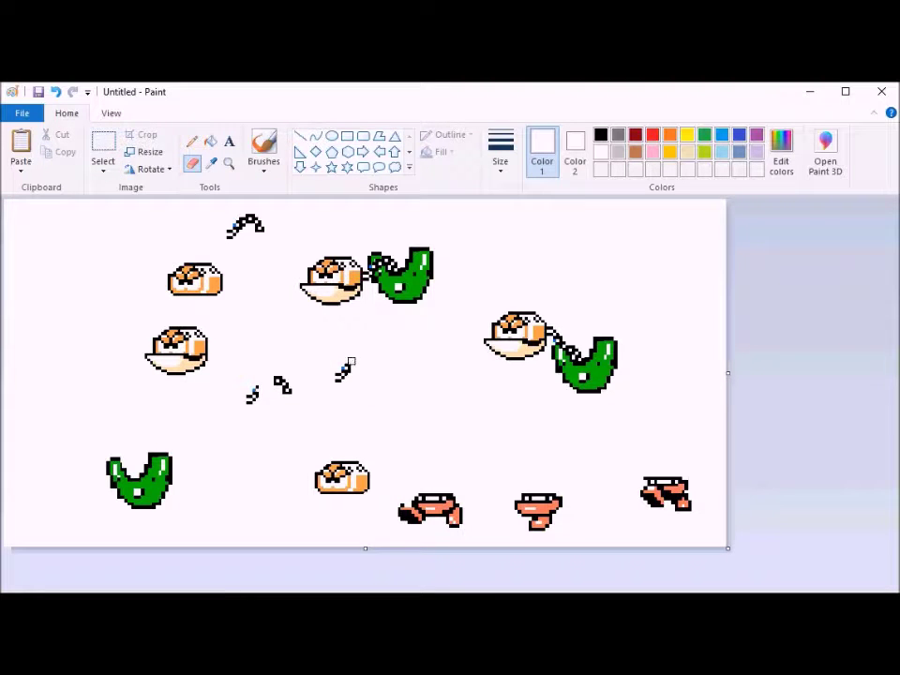
{"action": "left_click", "coordinate": [102, 150]}
{"action": "left_click_drag", "start_coordinate": [364, 344], "coordinate": [362, 407]}
Rejoin the split arm's lower section with its tip and move the small arm fragment slightly down
{"action": "left_click_drag", "start_coordinate": [216, 326], "coordinate": [265, 401]}
{"action": "left_click", "coordinate": [252, 364]}
{"action": "left_click_drag", "start_coordinate": [378, 396], "coordinate": [366, 410]}
{"action": "left_click_drag", "start_coordinate": [390, 367], "coordinate": [356, 420]}
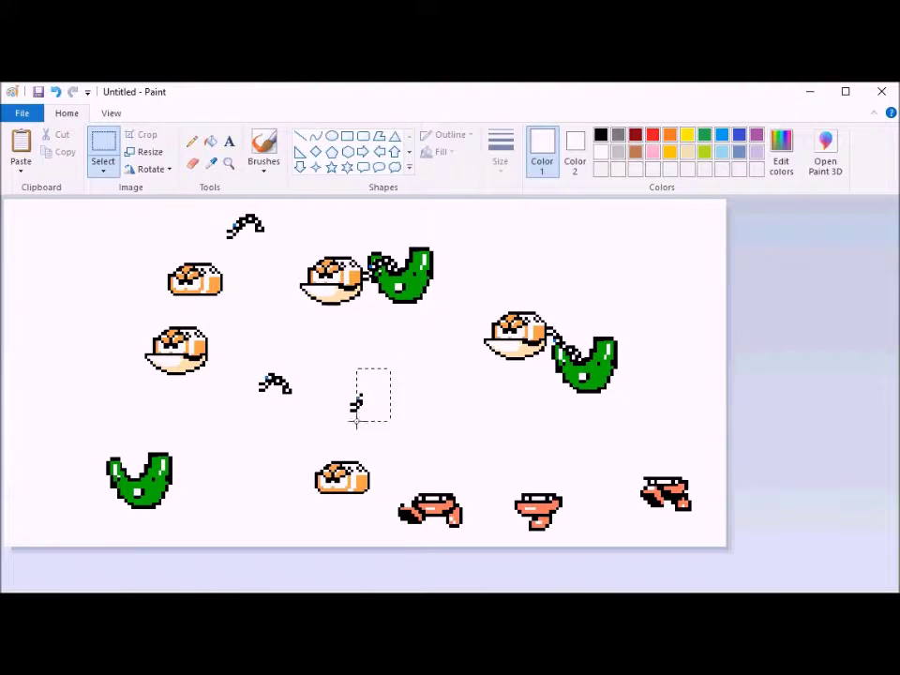
{"action": "left_click", "coordinate": [437, 387]}
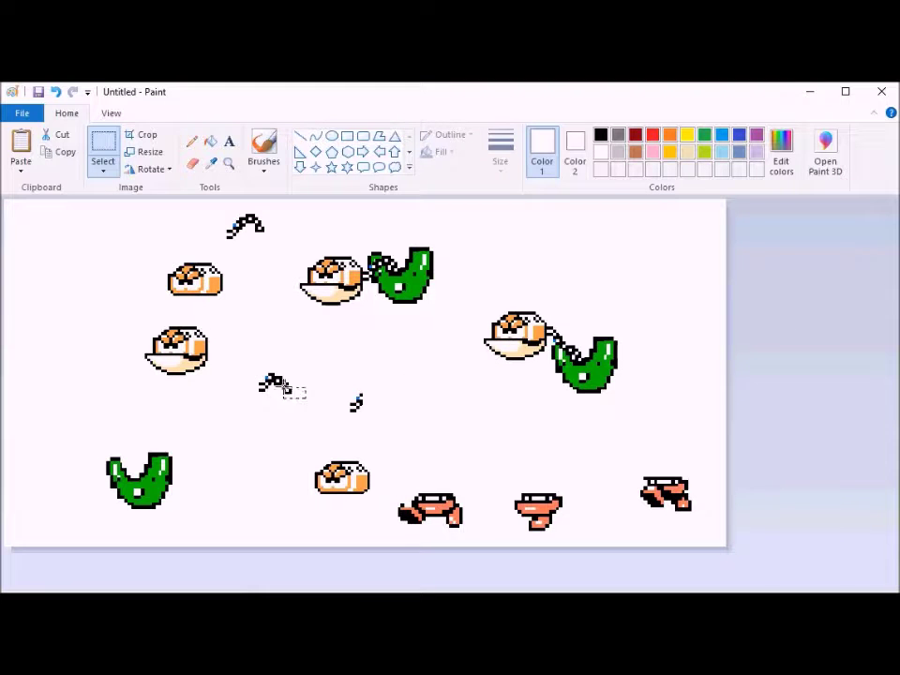
Lengthen the rejoined arm with a copy of its end segment and move it up and to the right
{"action": "key", "text": "ctrl+c"}
{"action": "key", "text": "ctrl+v"}
{"action": "left_click_drag", "start_coordinate": [25, 221], "coordinate": [306, 402]}
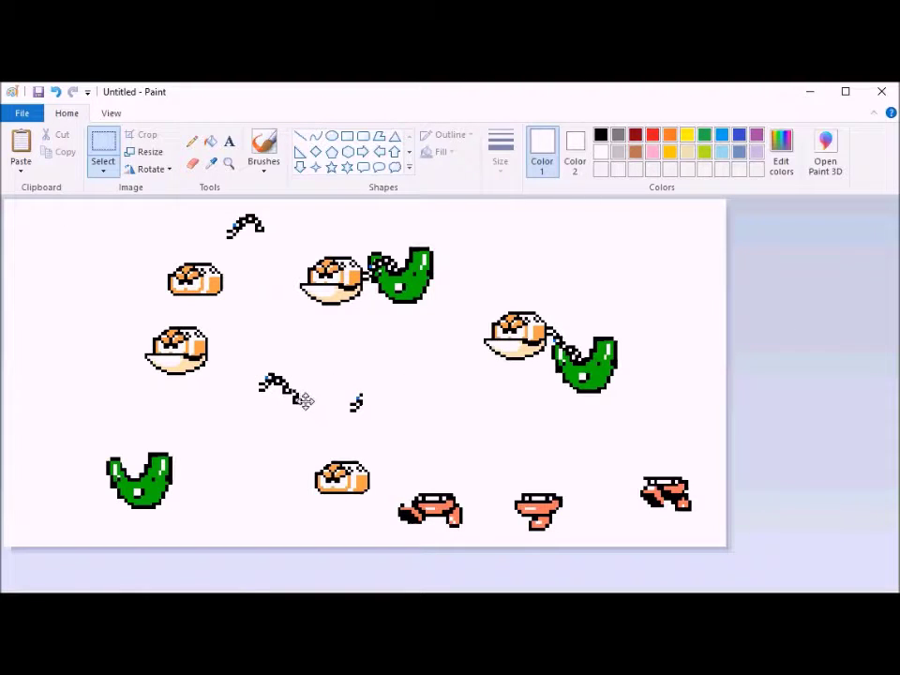
{"action": "left_click", "coordinate": [383, 361]}
{"action": "left_click_drag", "start_coordinate": [239, 357], "coordinate": [325, 366]}
{"action": "left_click", "coordinate": [404, 362]}
Copy the lengthened arm's left end section, place the copy right of the arm and flip it vertically
{"action": "left_click_drag", "start_coordinate": [282, 320], "coordinate": [302, 359]}
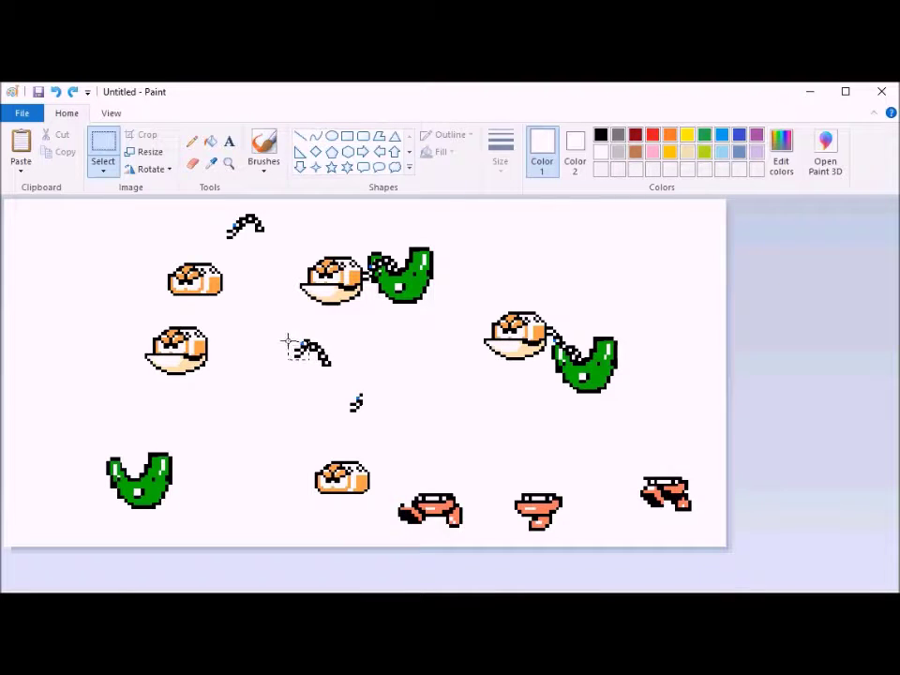
{"action": "key", "text": "ctrl+v"}
{"action": "left_click_drag", "start_coordinate": [17, 211], "coordinate": [409, 353]}
{"action": "left_click", "coordinate": [152, 169]}
{"action": "left_click", "coordinate": [169, 239]}
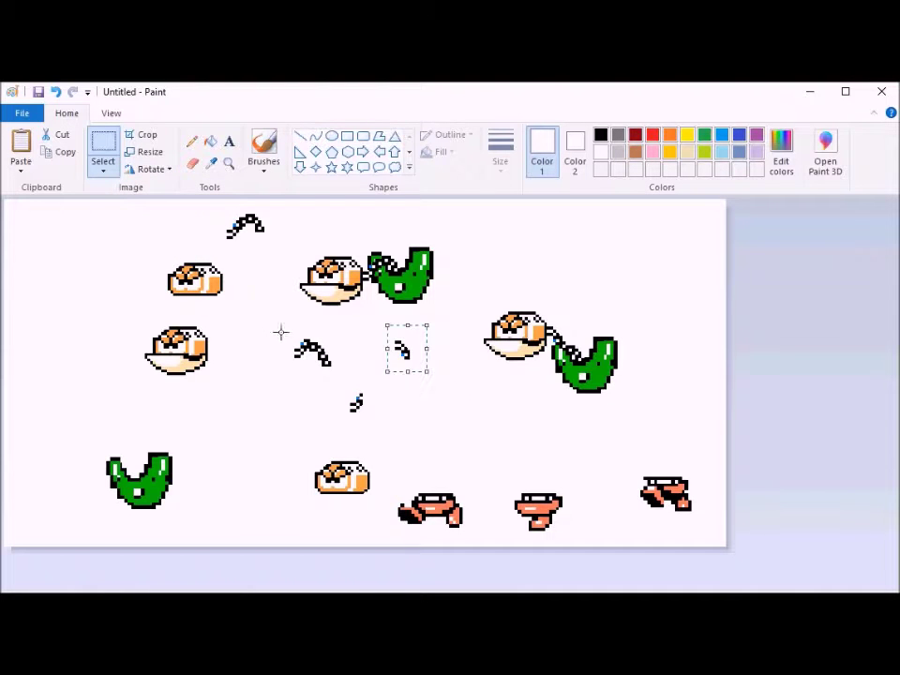
Replace the arm's left end with the flipped piece and move the resulting downward-sloping arm to the right
{"action": "left_click_drag", "start_coordinate": [280, 332], "coordinate": [302, 371]}
{"action": "key", "text": "Delete"}
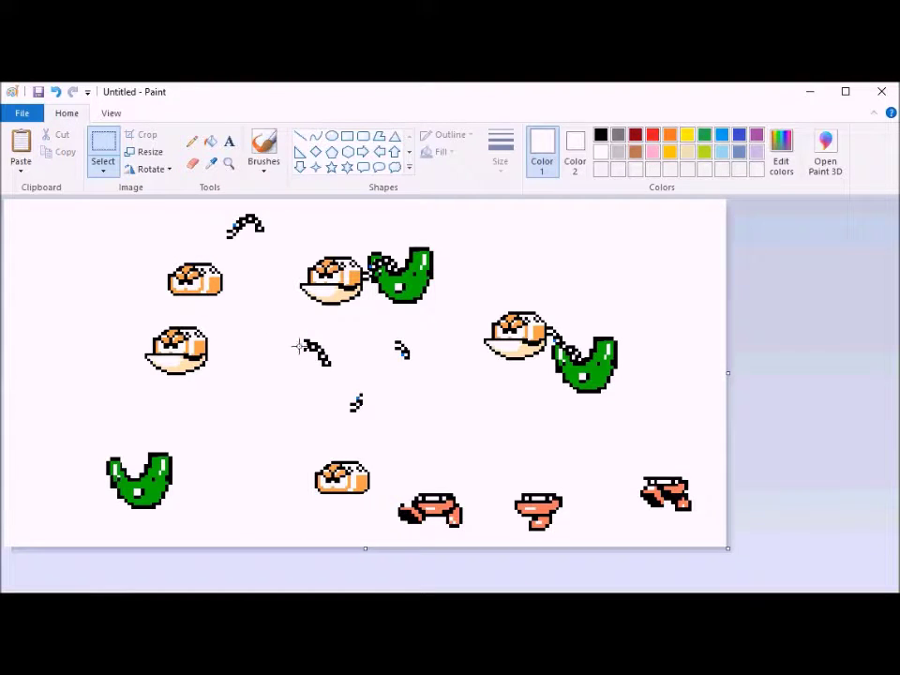
{"action": "left_click", "coordinate": [193, 164]}
{"action": "left_click", "coordinate": [103, 148]}
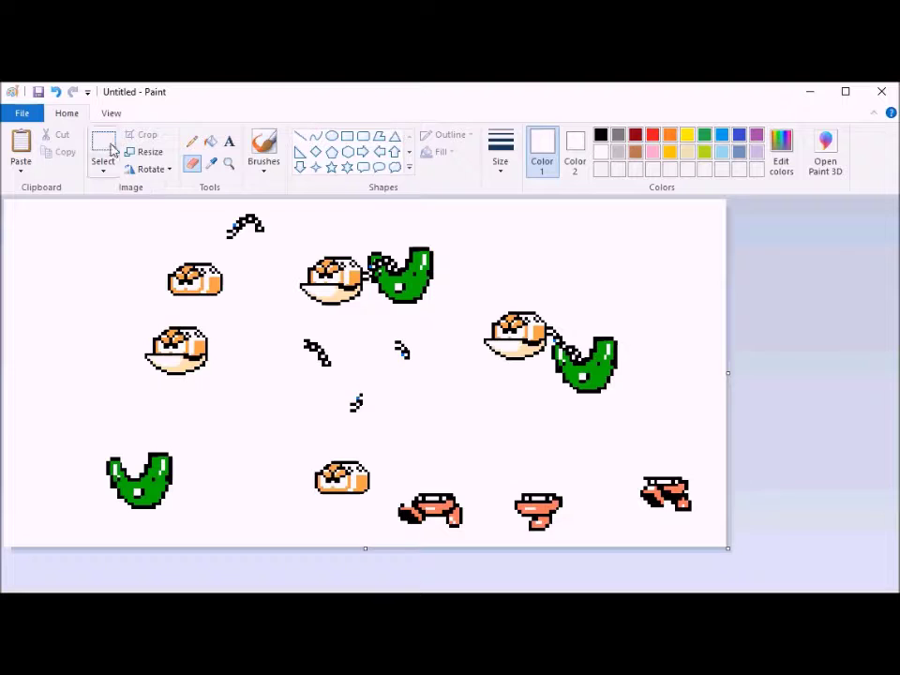
{"action": "left_click_drag", "start_coordinate": [386, 326], "coordinate": [311, 353]}
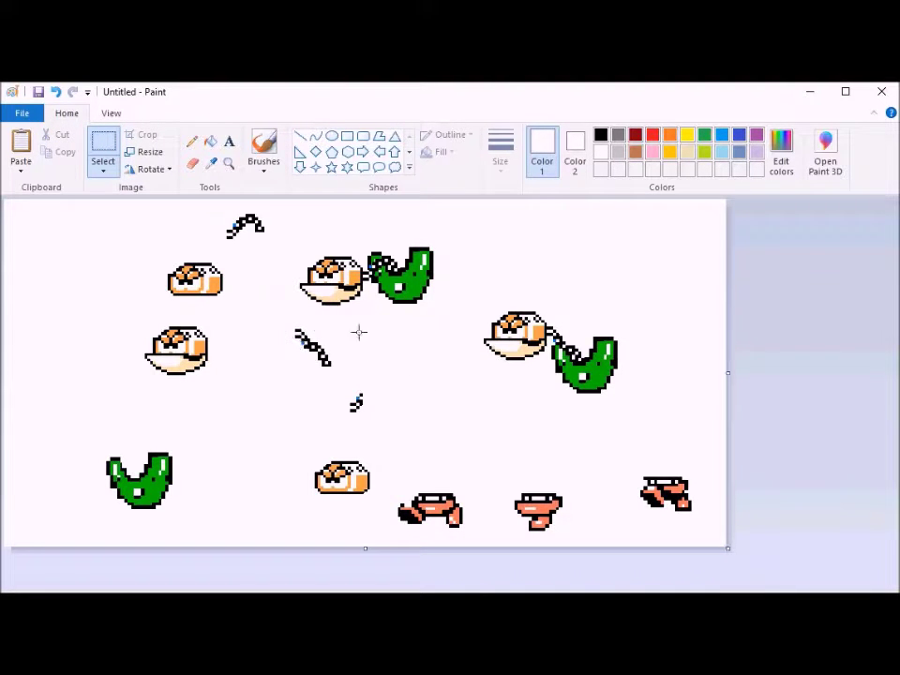
{"action": "left_click_drag", "start_coordinate": [347, 379], "coordinate": [426, 376]}
{"action": "left_click", "coordinate": [384, 315]}
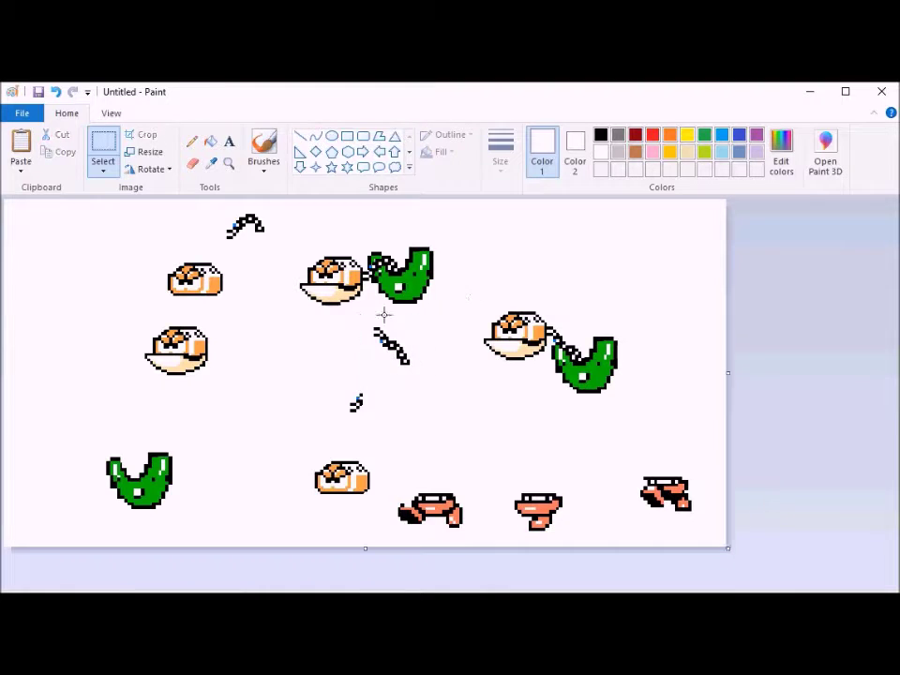
Detach the sloping arm's upper tip, reorient it by rotating and flipping, and set it aside to the arm's lower left
{"action": "left_click_drag", "start_coordinate": [369, 318], "coordinate": [398, 338]}
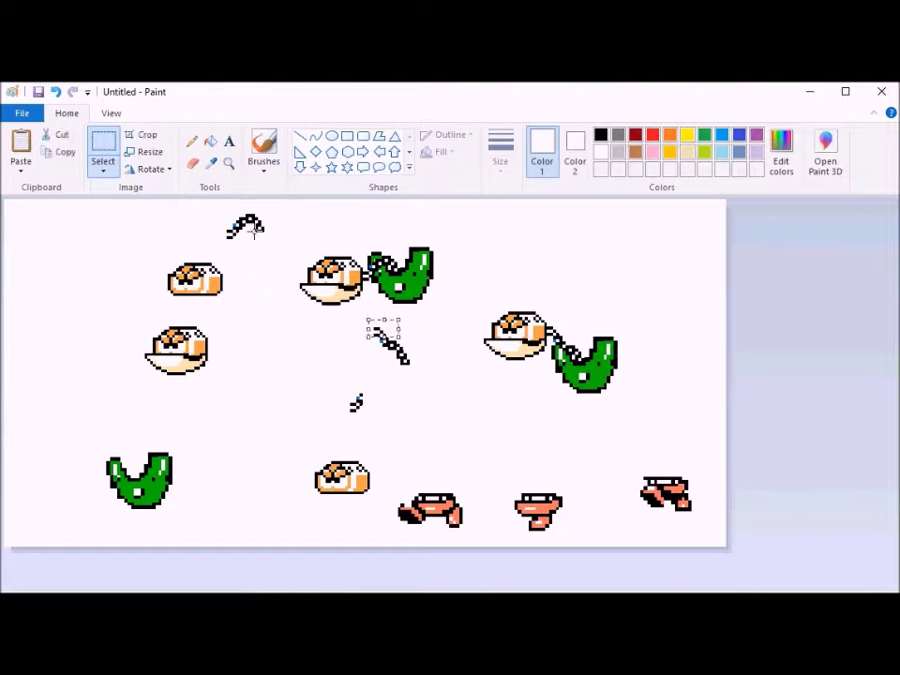
{"action": "left_click", "coordinate": [151, 169]}
{"action": "left_click", "coordinate": [193, 255]}
{"action": "left_click_drag", "start_coordinate": [378, 320], "coordinate": [403, 336]}
{"action": "left_click", "coordinate": [151, 169]}
{"action": "left_click", "coordinate": [183, 188]}
{"action": "left_click", "coordinate": [151, 169]}
{"action": "left_click", "coordinate": [183, 237]}
{"action": "left_click", "coordinate": [103, 167]}
{"action": "left_click", "coordinate": [188, 310]}
{"action": "left_click_drag", "start_coordinate": [385, 327], "coordinate": [311, 370]}
{"action": "left_click", "coordinate": [309, 346]}
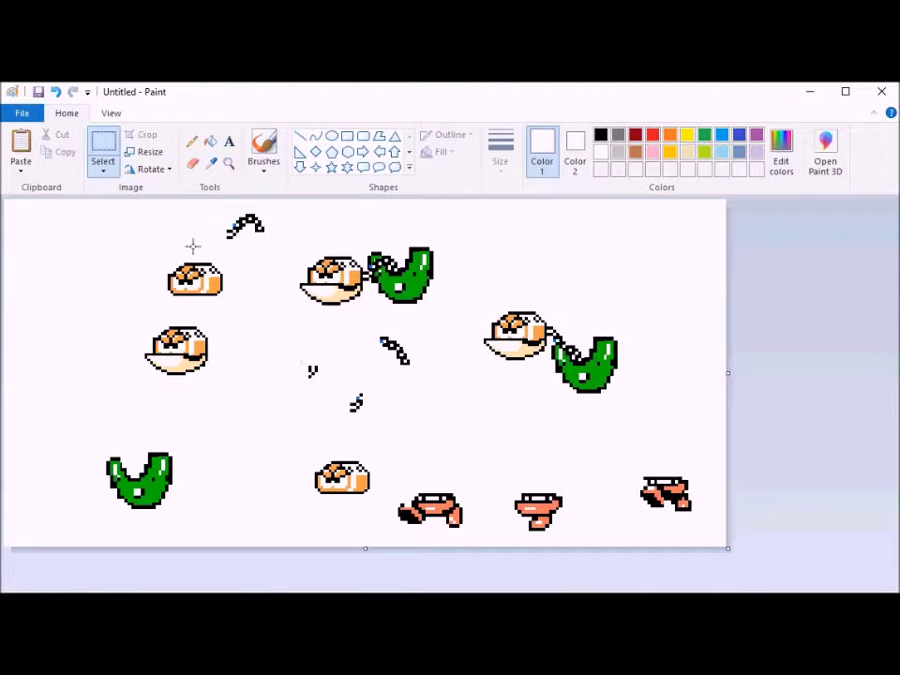
Copy the sloping arm's lower end segment, flip it horizontally and vertically, and attach it to the arm's upper end
{"action": "left_click_drag", "start_coordinate": [296, 352], "coordinate": [356, 393]}
{"action": "left_click_drag", "start_coordinate": [426, 375], "coordinate": [402, 359]}
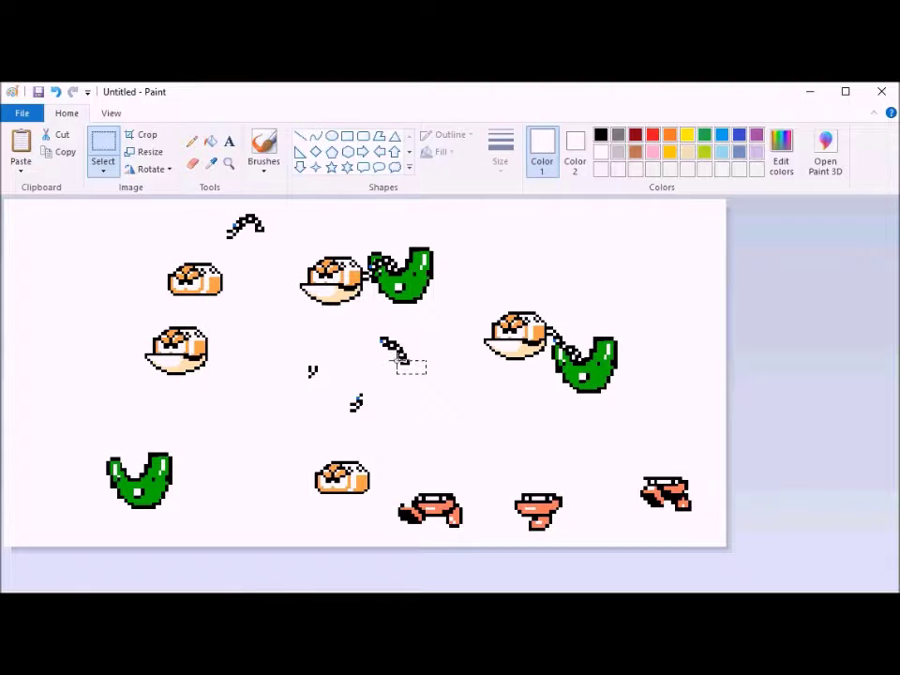
{"action": "key", "text": "ctrl+c"}
{"action": "key", "text": "ctrl+v"}
{"action": "left_click_drag", "start_coordinate": [26, 207], "coordinate": [117, 240]}
{"action": "left_click", "coordinate": [152, 169]}
{"action": "left_click", "coordinate": [178, 257]}
{"action": "left_click", "coordinate": [105, 168]}
{"action": "left_click", "coordinate": [157, 311]}
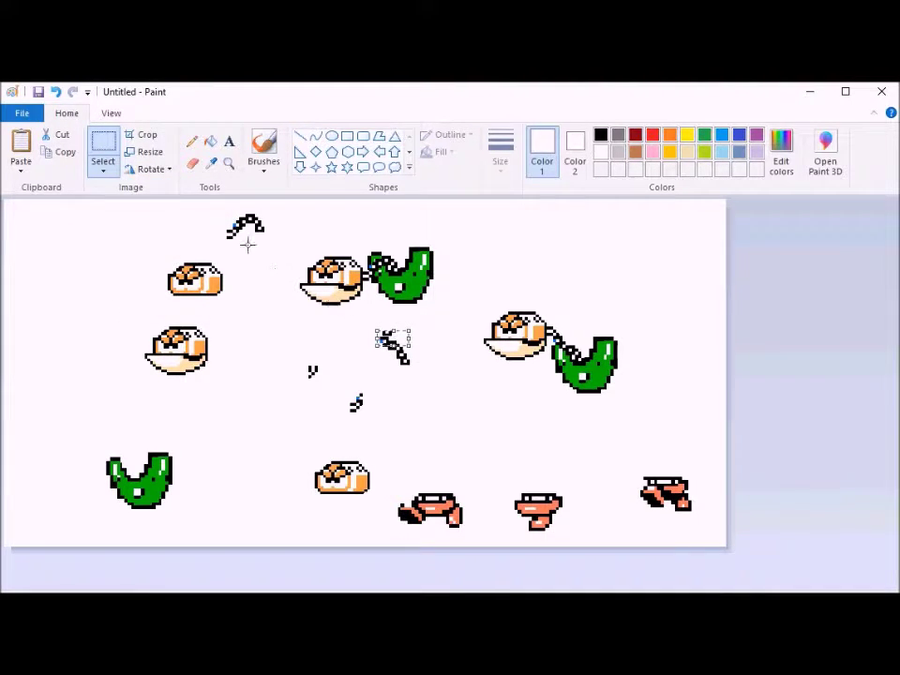
{"action": "left_click", "coordinate": [151, 169]}
{"action": "left_click", "coordinate": [171, 241]}
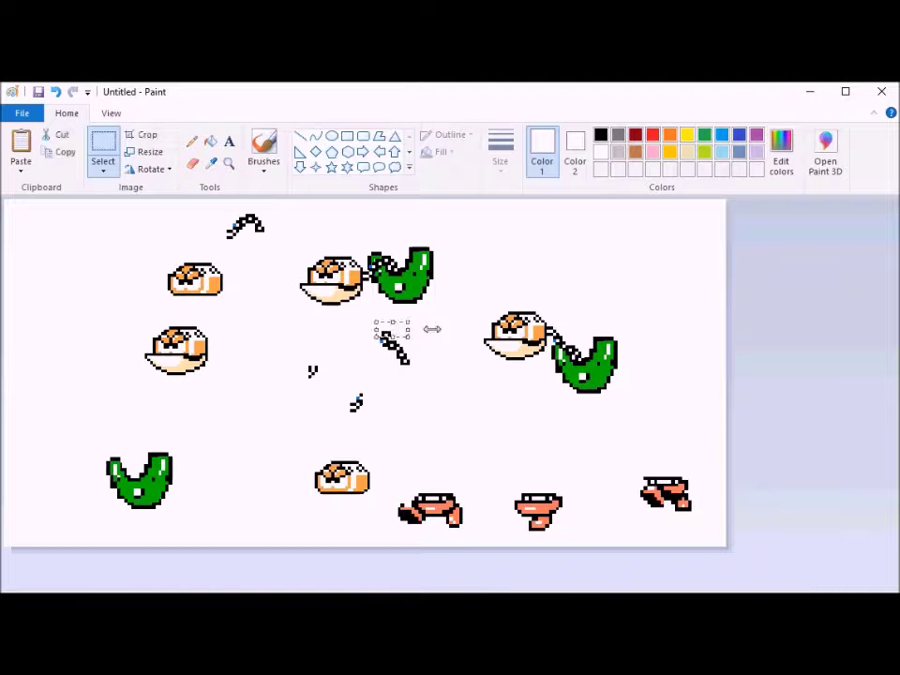
{"action": "left_click", "coordinate": [352, 350]}
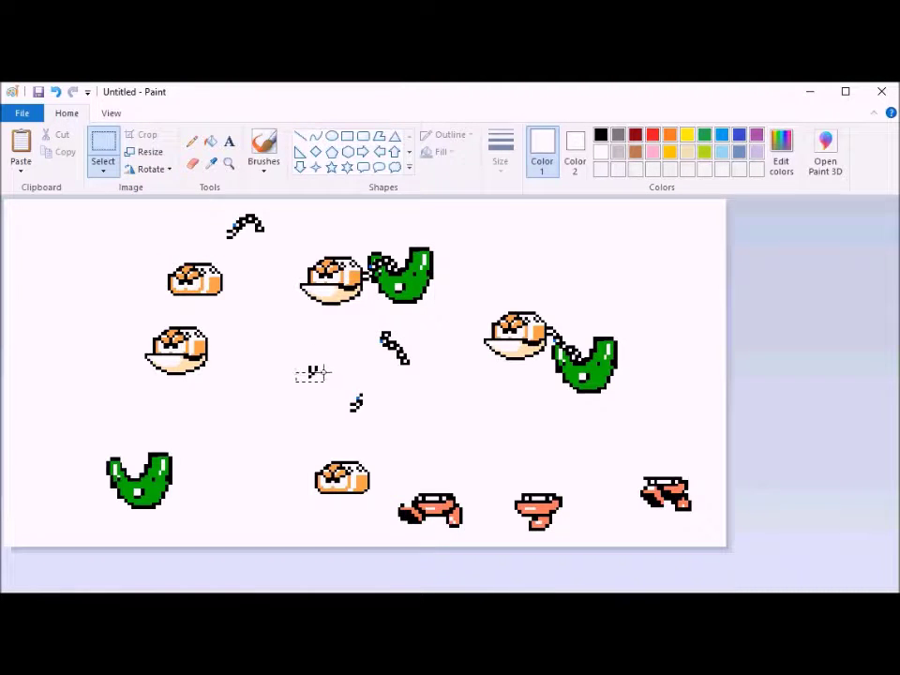
Join the Y-shaped fragment to the arm's upper end, move the arm to the left edge and duplicate the lower jawed head
{"action": "left_click", "coordinate": [321, 372]}
{"action": "left_click_drag", "start_coordinate": [317, 382], "coordinate": [74, 423]}
{"action": "left_click_drag", "start_coordinate": [128, 318], "coordinate": [232, 391]}
{"action": "key", "text": "ctrl+c"}
{"action": "key", "text": "ctrl+v"}
Rotate the jawed head copy left 90° and flip it vertically with transparent selection on
{"action": "left_click", "coordinate": [150, 169]}
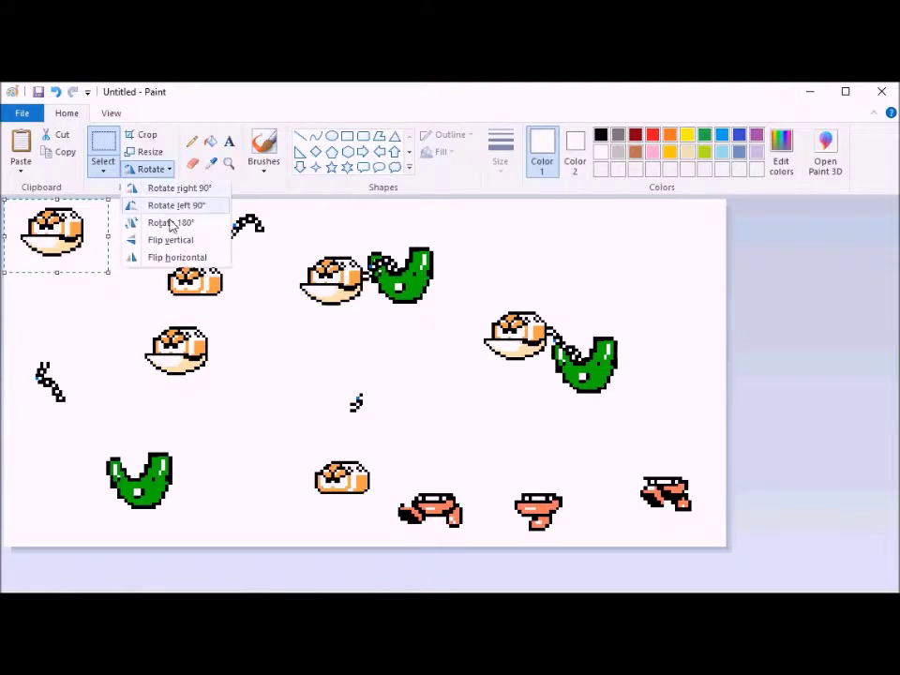
{"action": "left_click", "coordinate": [161, 206]}
{"action": "left_click", "coordinate": [103, 167]}
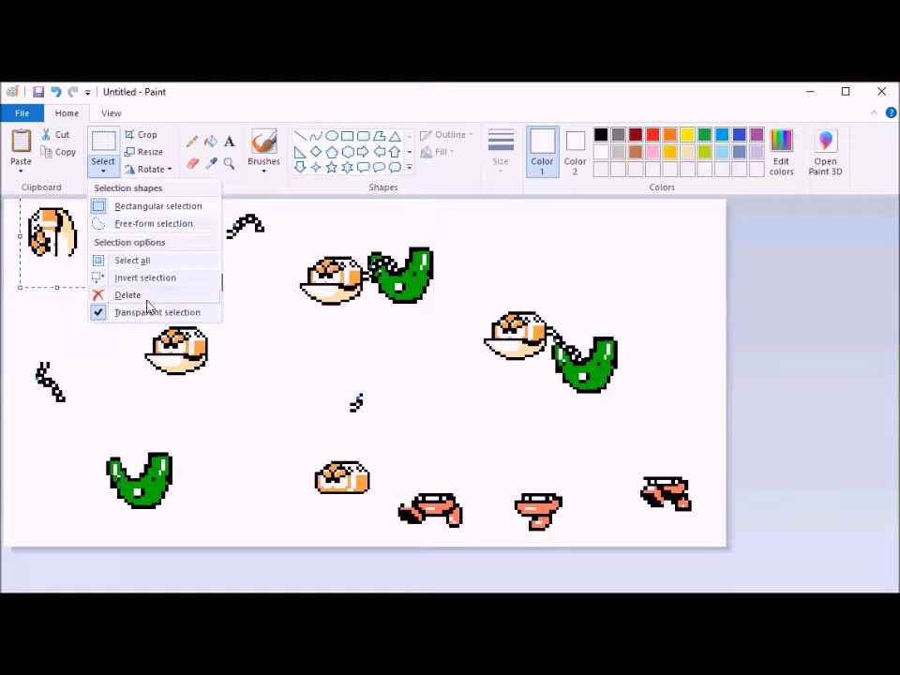
{"action": "left_click", "coordinate": [148, 309]}
{"action": "left_click", "coordinate": [151, 169]}
{"action": "left_click", "coordinate": [170, 240]}
{"action": "left_click", "coordinate": [103, 171]}
{"action": "left_click", "coordinate": [140, 312]}
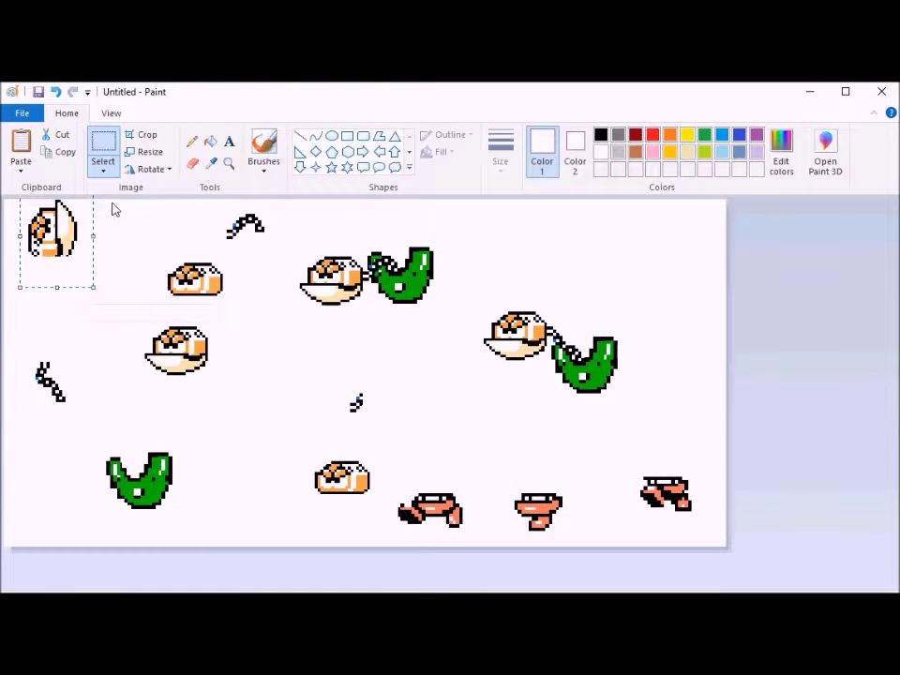
Flip the rotated head copy horizontally and place it on top of the arm at the left edge with transparent selection
{"action": "left_click", "coordinate": [103, 171]}
{"action": "left_click", "coordinate": [151, 169]}
{"action": "left_click", "coordinate": [188, 256]}
{"action": "left_click_drag", "start_coordinate": [102, 282], "coordinate": [4, 183]}
{"action": "left_click", "coordinate": [103, 169]}
{"action": "left_click", "coordinate": [139, 312]}
{"action": "left_click_drag", "start_coordinate": [59, 242], "coordinate": [44, 341]}
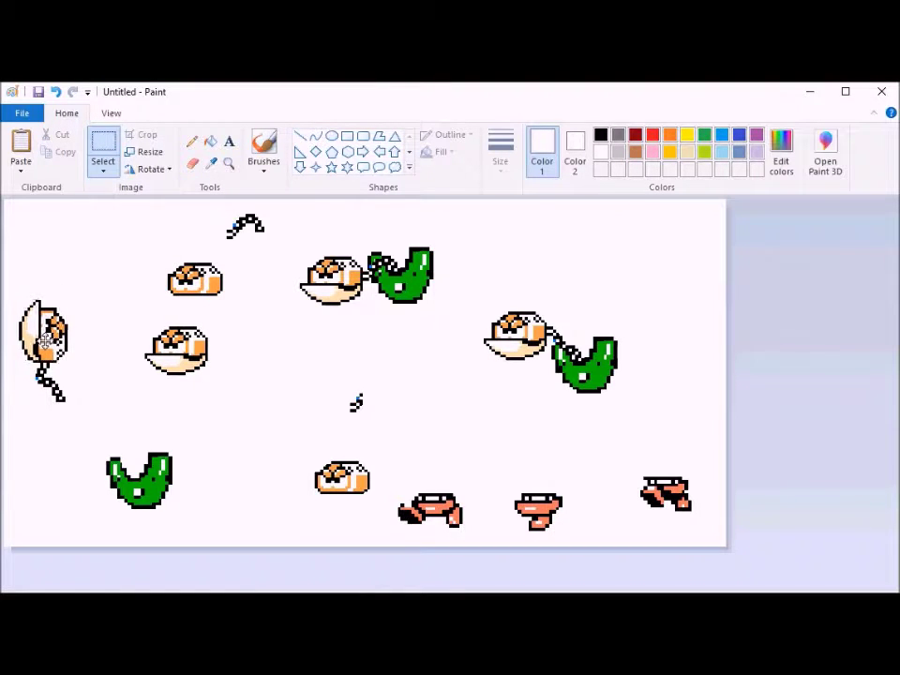
Move the upright head with its arm up and to the right, and shift the loose green body slightly up
{"action": "left_click_drag", "start_coordinate": [12, 287], "coordinate": [86, 425]}
{"action": "mouse_move", "coordinate": [43, 379]}
{"action": "left_mouse_down"}
{"action": "mouse_move", "coordinate": [80, 350]}
{"action": "mouse_move", "coordinate": [199, 350]}
{"action": "mouse_move", "coordinate": [84, 327]}
{"action": "left_mouse_up"}
{"action": "left_click", "coordinate": [218, 387]}
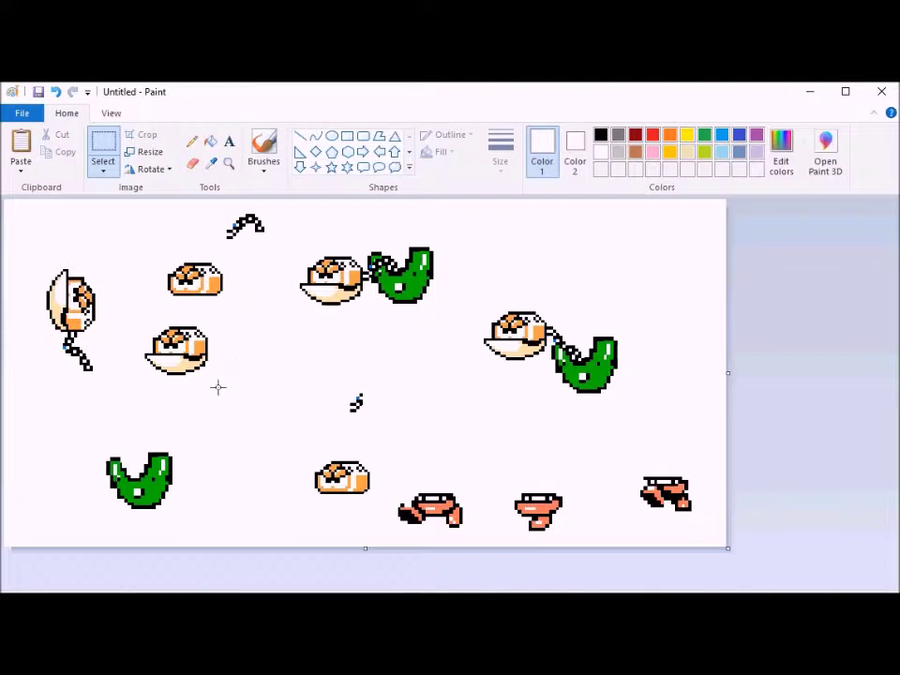
{"action": "left_click_drag", "start_coordinate": [61, 435], "coordinate": [209, 545]}
{"action": "left_click_drag", "start_coordinate": [161, 479], "coordinate": [154, 455]}
{"action": "left_click", "coordinate": [150, 328]}
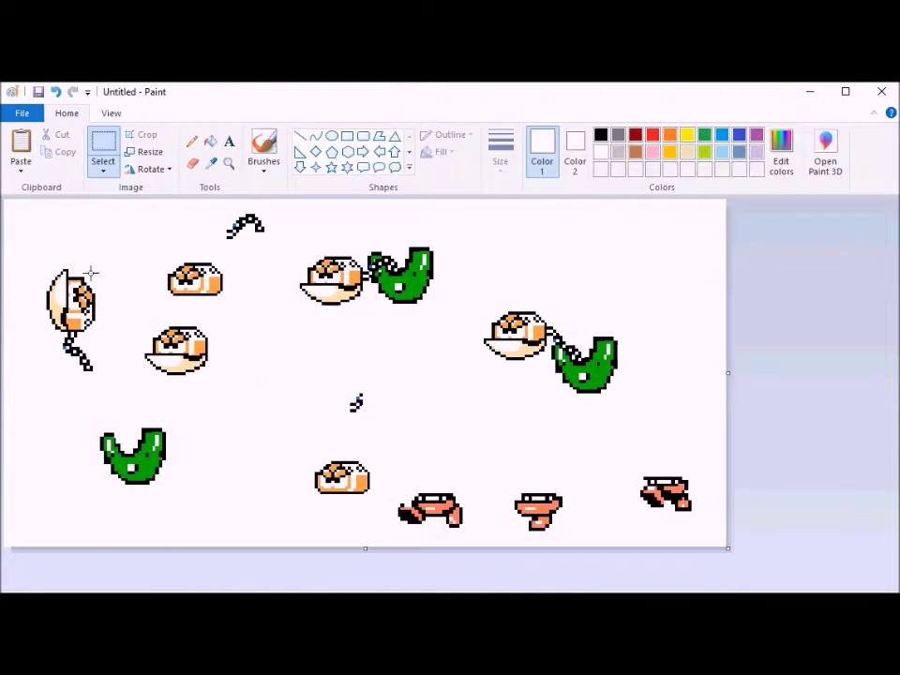
Move the spare jawed head to the canvas's upper right and attach the upright head's arm to the loose green body
{"action": "left_click_drag", "start_coordinate": [36, 257], "coordinate": [108, 390]}
{"action": "left_click_drag", "start_coordinate": [133, 319], "coordinate": [608, 277]}
{"action": "left_click_drag", "start_coordinate": [29, 262], "coordinate": [118, 388]}
{"action": "left_click_drag", "start_coordinate": [69, 332], "coordinate": [110, 416]}
{"action": "left_click", "coordinate": [245, 400]}
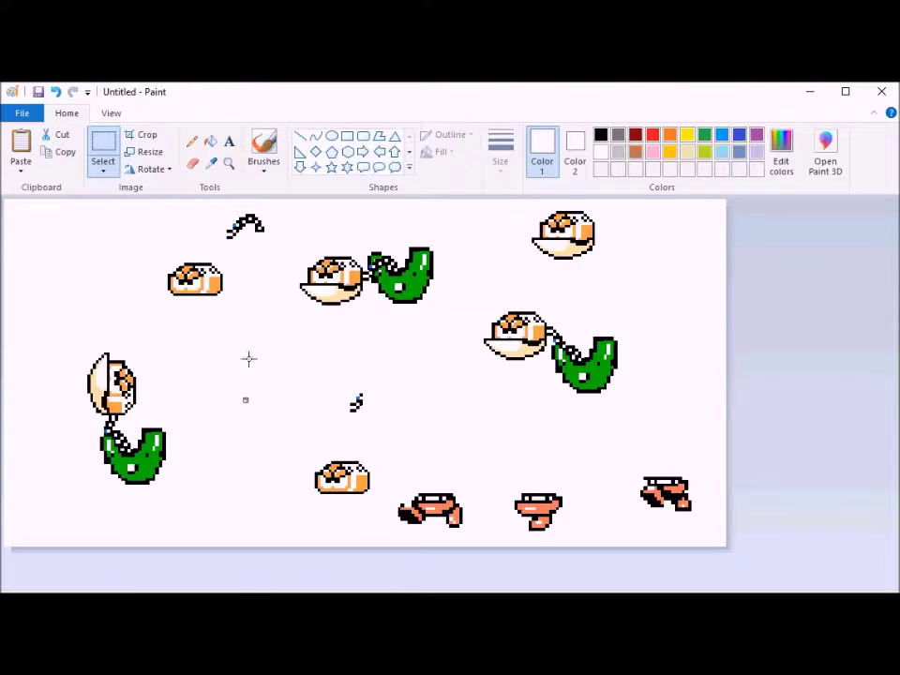
Copy a blue-armed orange enemy from the mega_man_3_enemies sheet and paste it into the Untitled canvas
{"action": "left_click", "coordinate": [385, 549]}
{"action": "scroll", "coordinate": [385, 549], "scroll_direction": "down", "scroll_amount": 10}
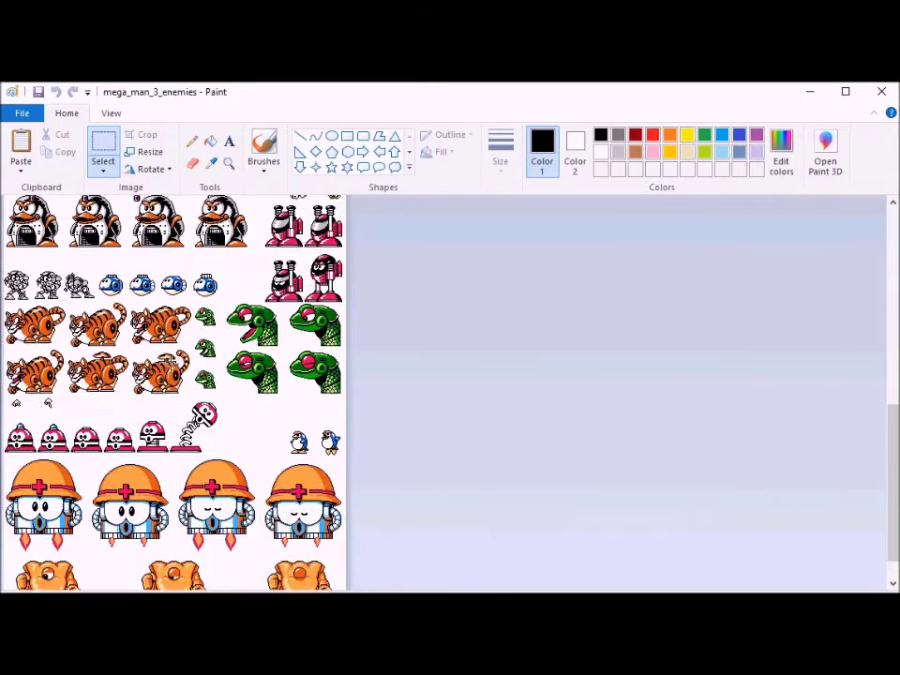
{"action": "scroll", "coordinate": [169, 319], "scroll_direction": "up", "scroll_amount": 3}
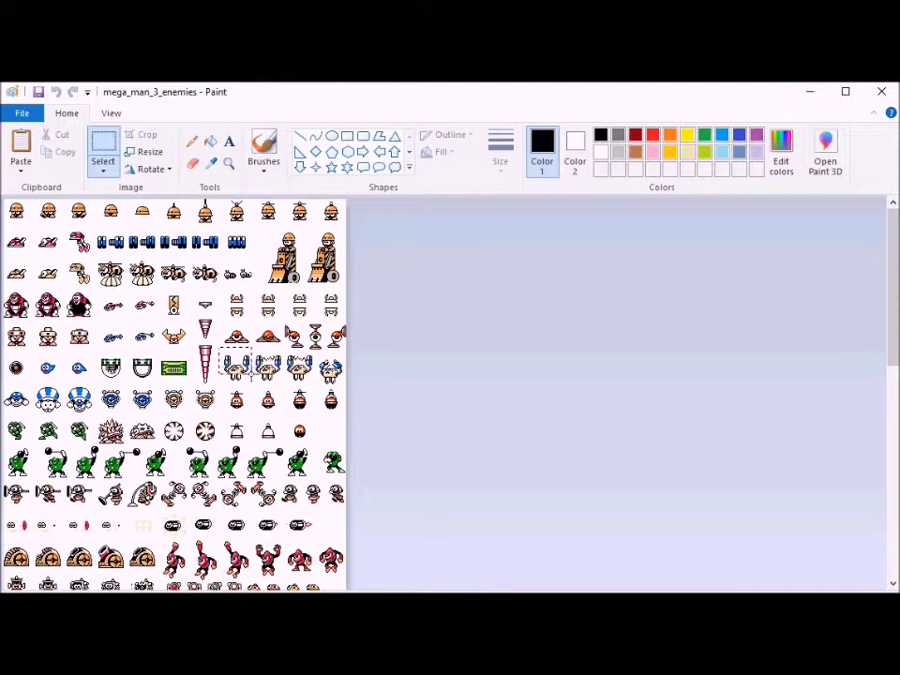
{"action": "left_click_drag", "start_coordinate": [252, 379], "coordinate": [253, 379]}
{"action": "mouse_move", "coordinate": [285, 591]}
{"action": "left_click", "coordinate": [248, 553]}
{"action": "key", "text": "ctrl+v"}
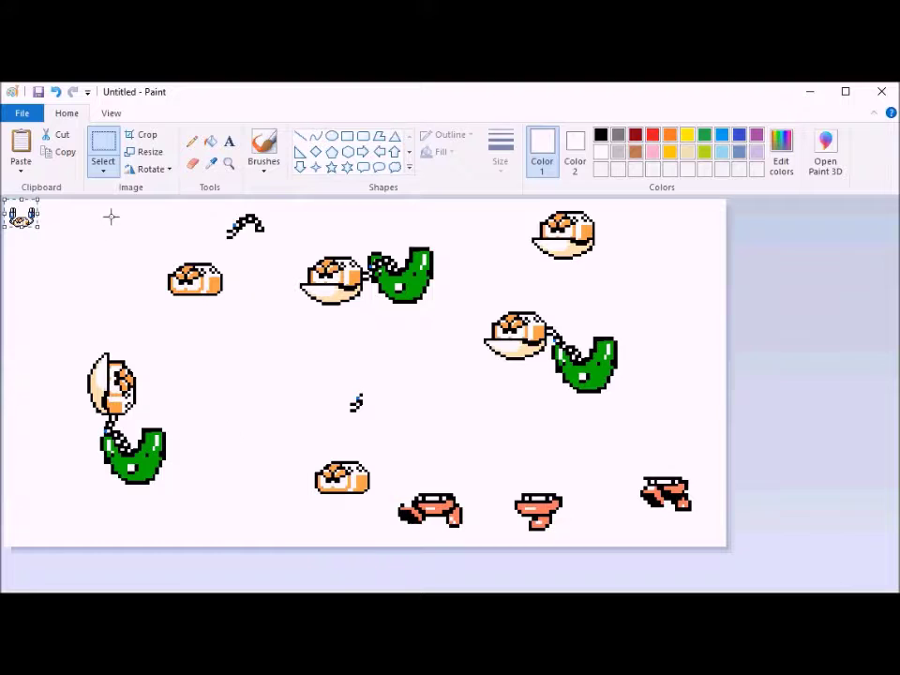
Enlarge the pasted blue-armed enemy by percentage with its aspect ratio maintained and place it in the canvas's upper left
{"action": "left_click", "coordinate": [155, 169]}
{"action": "left_click", "coordinate": [150, 151]}
{"action": "left_click_drag", "start_coordinate": [195, 234], "coordinate": [159, 237]}
{"action": "type", "text": "3"}
{"action": "key", "text": "BackSpace"}
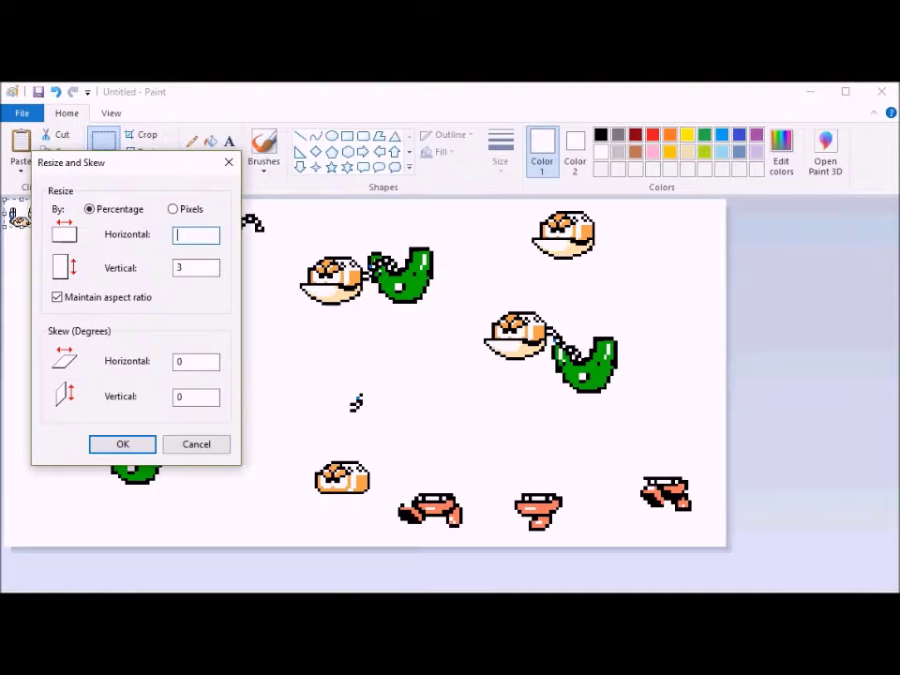
{"action": "key", "text": "Return"}
{"action": "left_click", "coordinate": [143, 315]}
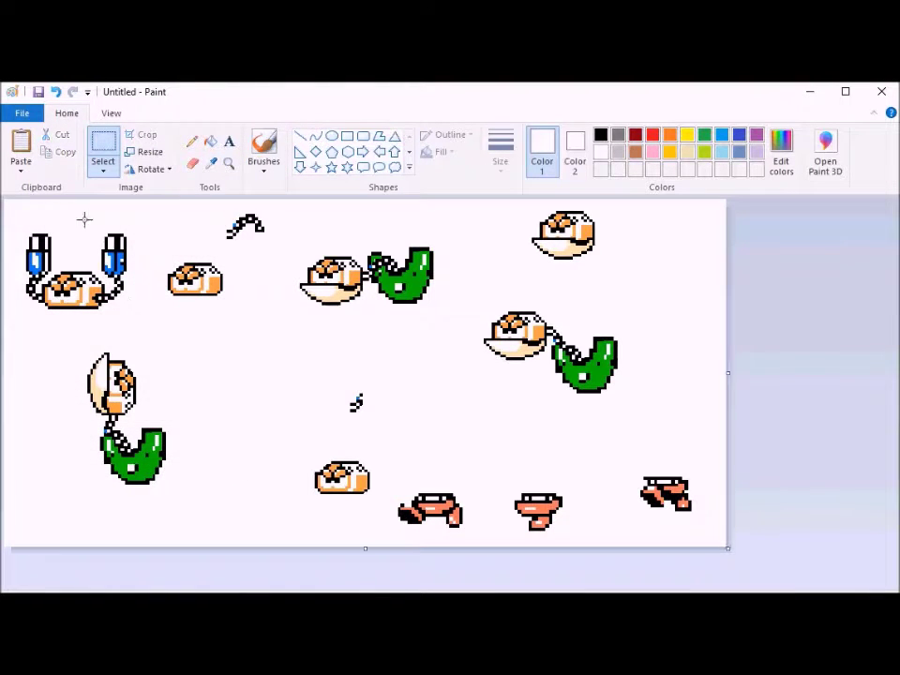
Place a copy of the enlarged enemy's blue arm below the closed orange head and remove the stray pixels around it
{"action": "left_click_drag", "start_coordinate": [137, 278], "coordinate": [139, 278]}
{"action": "key", "text": "ctrl+c"}
{"action": "key", "text": "ctrl+v"}
{"action": "left_click_drag", "start_coordinate": [42, 235], "coordinate": [233, 356]}
{"action": "left_click", "coordinate": [274, 321]}
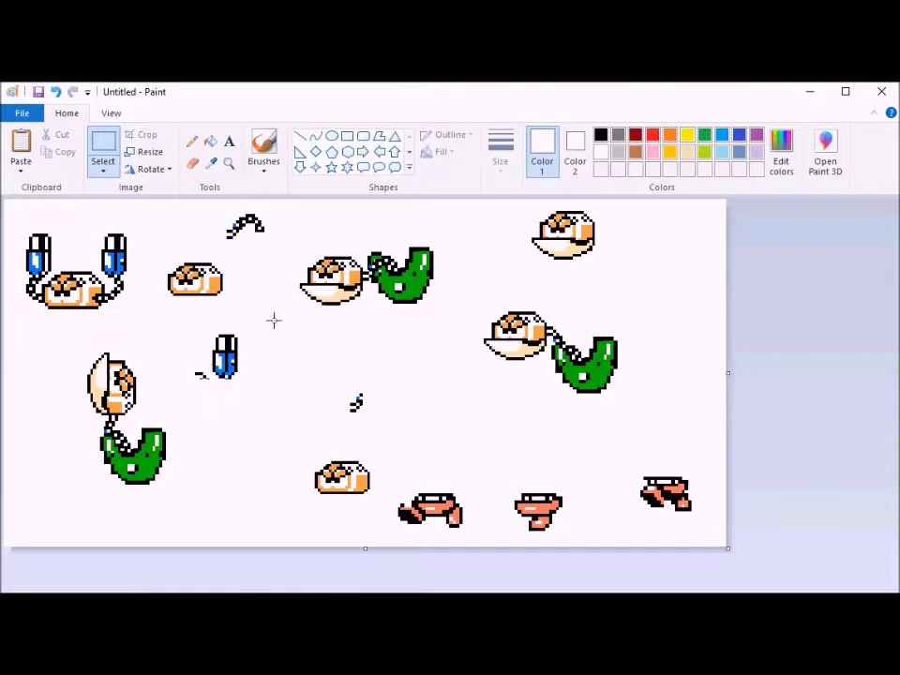
{"action": "left_click", "coordinate": [216, 357]}
{"action": "left_click_drag", "start_coordinate": [232, 241], "coordinate": [237, 244]}
Rotate the small arm fragment right 90° and fit a piece of it to the bottom of the blue arm
{"action": "left_click", "coordinate": [367, 357]}
{"action": "left_click_drag", "start_coordinate": [338, 381], "coordinate": [377, 422]}
{"action": "left_click_drag", "start_coordinate": [360, 405], "coordinate": [237, 386]}
{"action": "left_click", "coordinate": [150, 169]}
{"action": "left_click", "coordinate": [171, 188]}
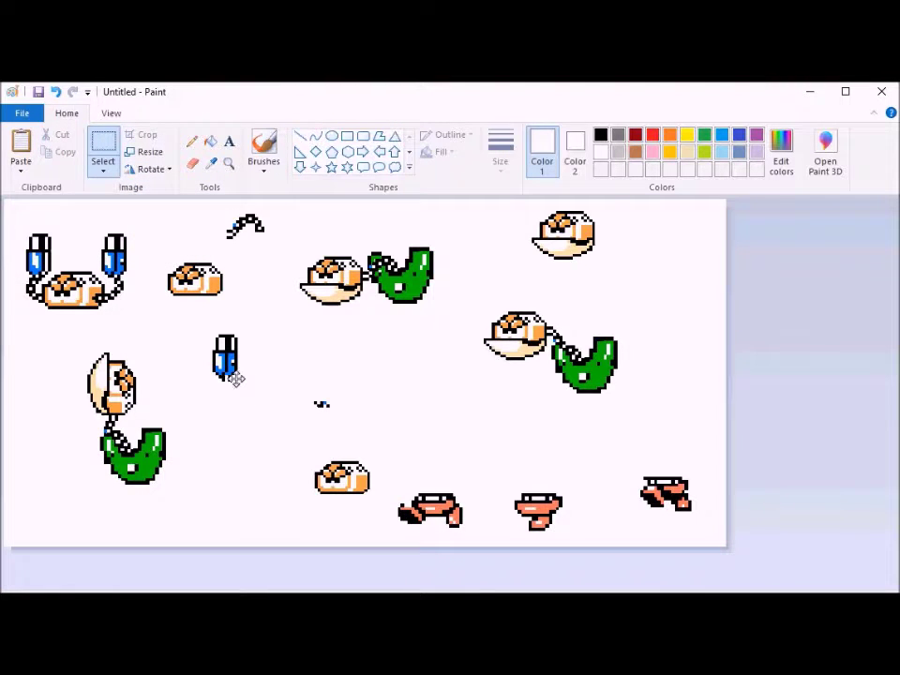
Copy an arm section of a green enemy from the mega_man_3_enemies sheet and return to the Untitled canvas
{"action": "mouse_move", "coordinate": [310, 600]}
{"action": "left_click", "coordinate": [392, 549]}
{"action": "scroll", "coordinate": [216, 368], "scroll_direction": "down", "scroll_amount": 3}
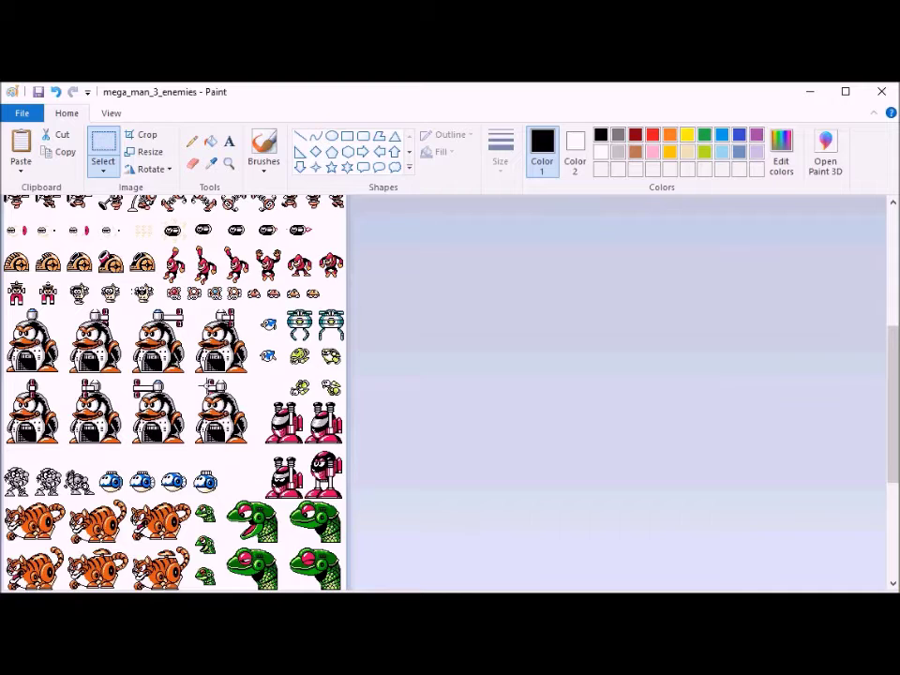
{"action": "scroll", "coordinate": [202, 380], "scroll_direction": "up", "scroll_amount": 1}
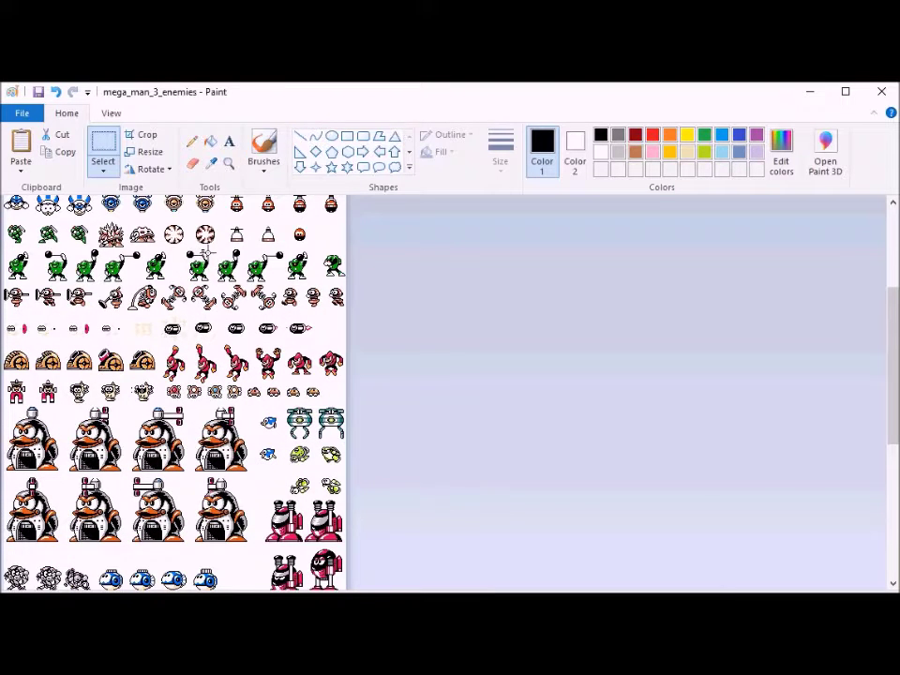
{"action": "scroll", "coordinate": [209, 253], "scroll_direction": "down", "scroll_amount": 6}
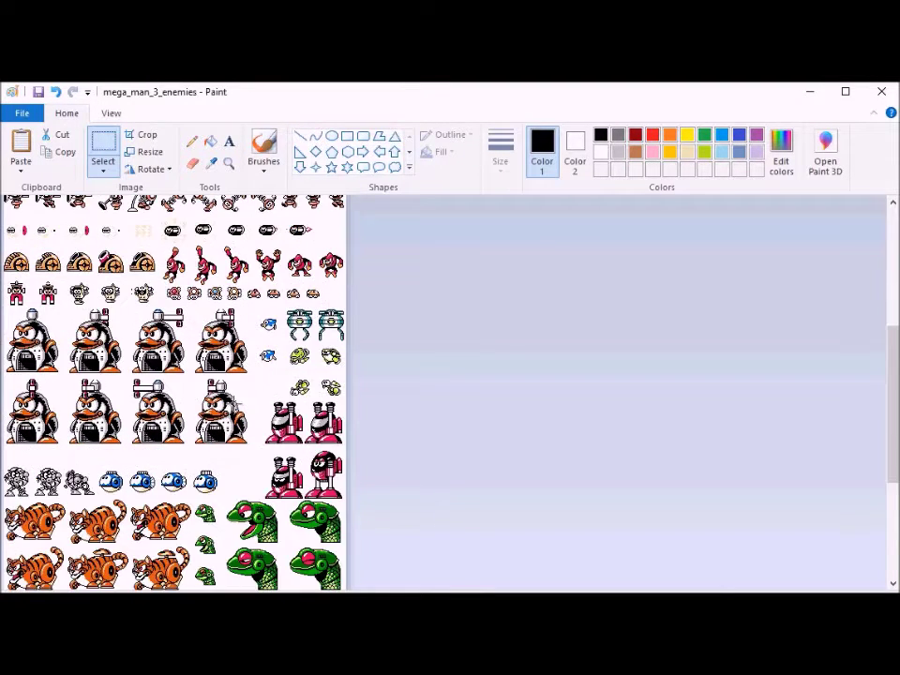
{"action": "left_click", "coordinate": [272, 563]}
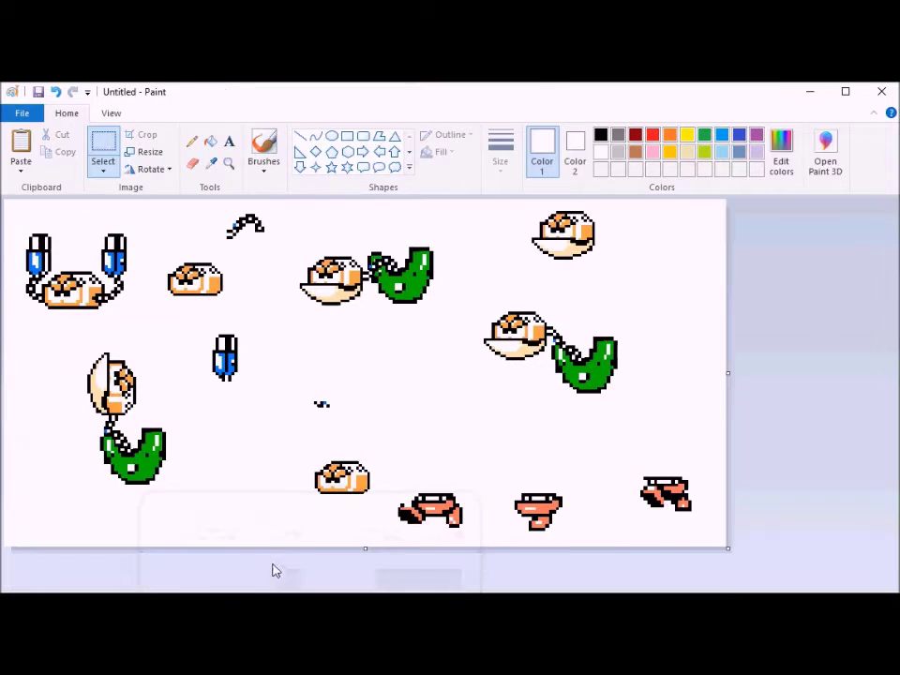
Paste the green arm section, enlarge it to 400% and place it near the canvas's middle
{"action": "left_click", "coordinate": [164, 157]}
{"action": "type", "text": "400"}
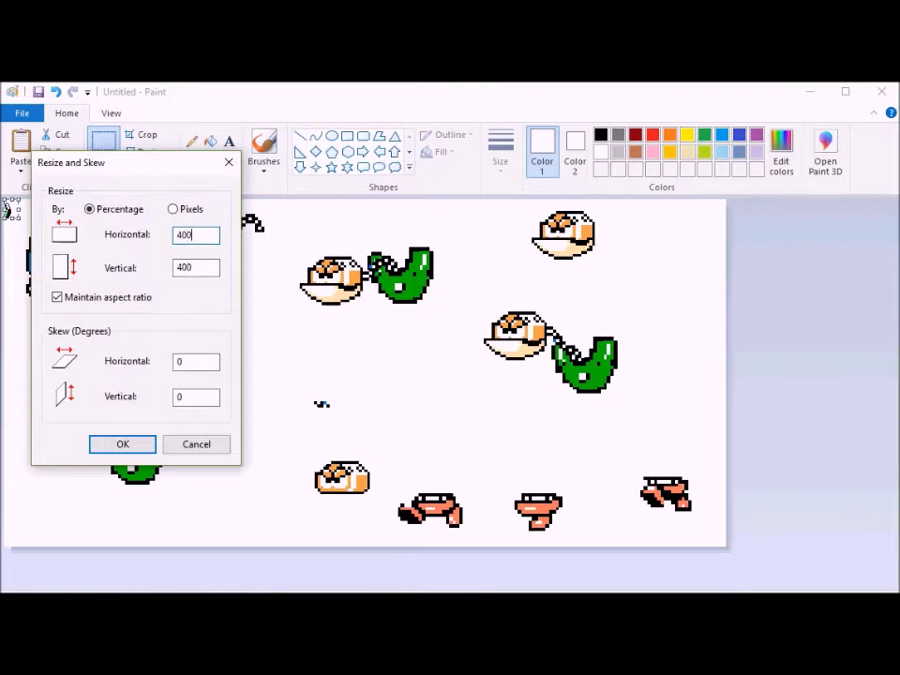
{"action": "key", "text": "Return"}
{"action": "left_click_drag", "start_coordinate": [49, 260], "coordinate": [449, 396]}
{"action": "left_click", "coordinate": [320, 239]}
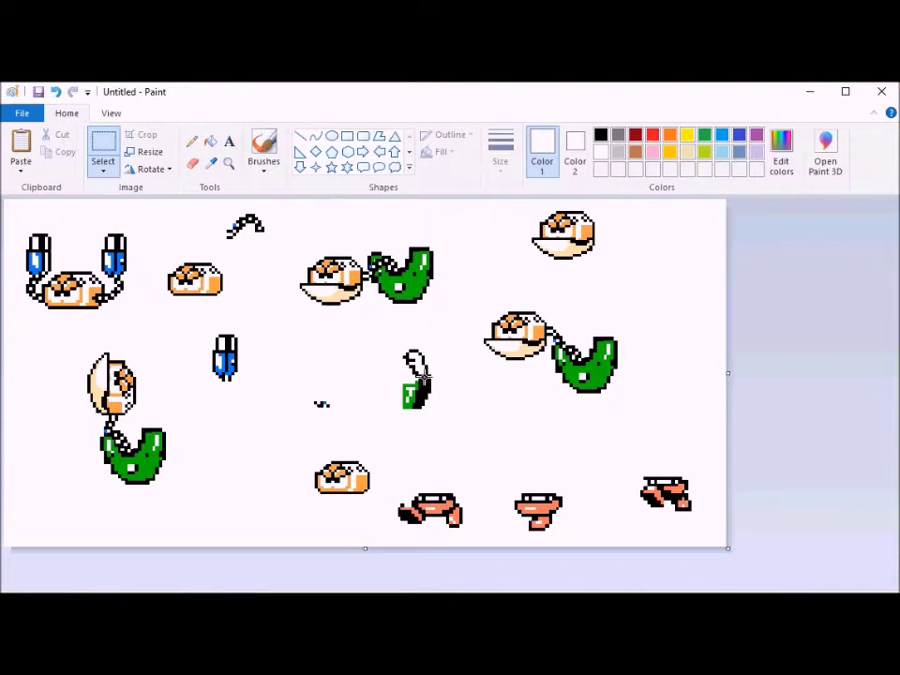
Remove the green area and the white hand from the pasted arm, keeping only its black section
{"action": "left_click", "coordinate": [210, 141]}
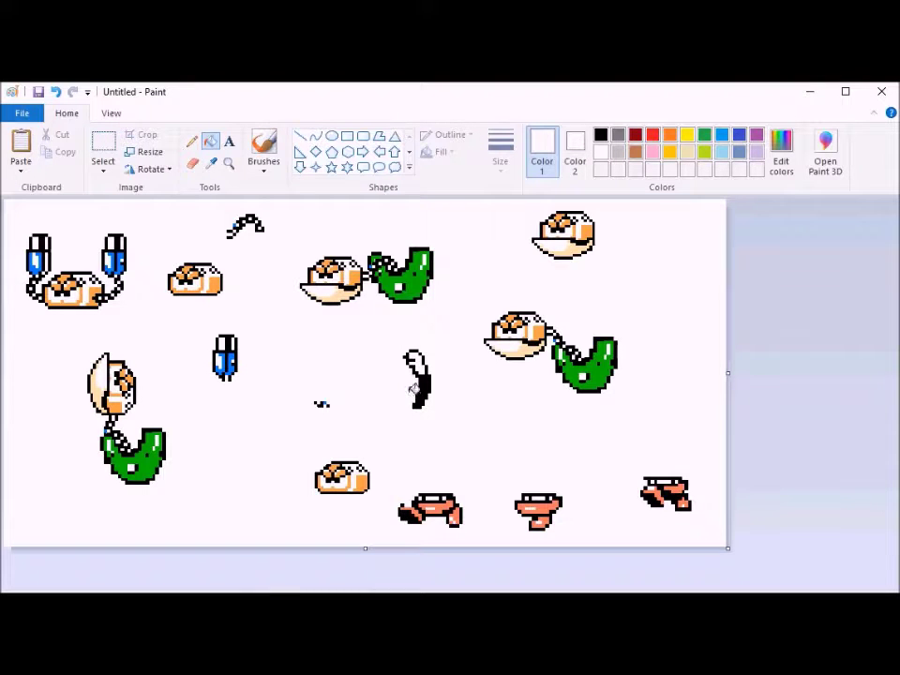
{"action": "left_click", "coordinate": [192, 163]}
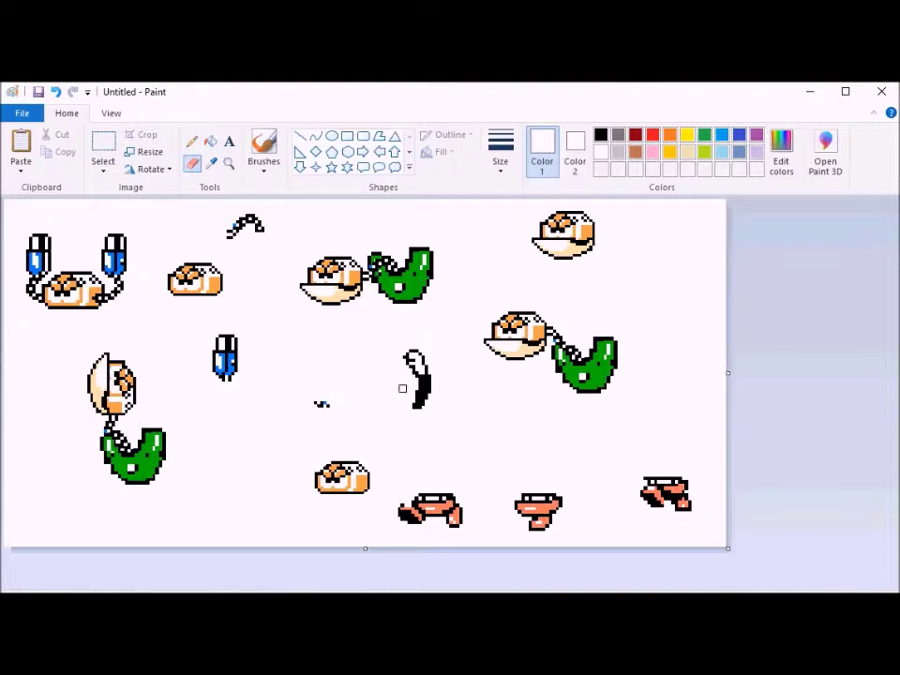
{"action": "left_click", "coordinate": [104, 146]}
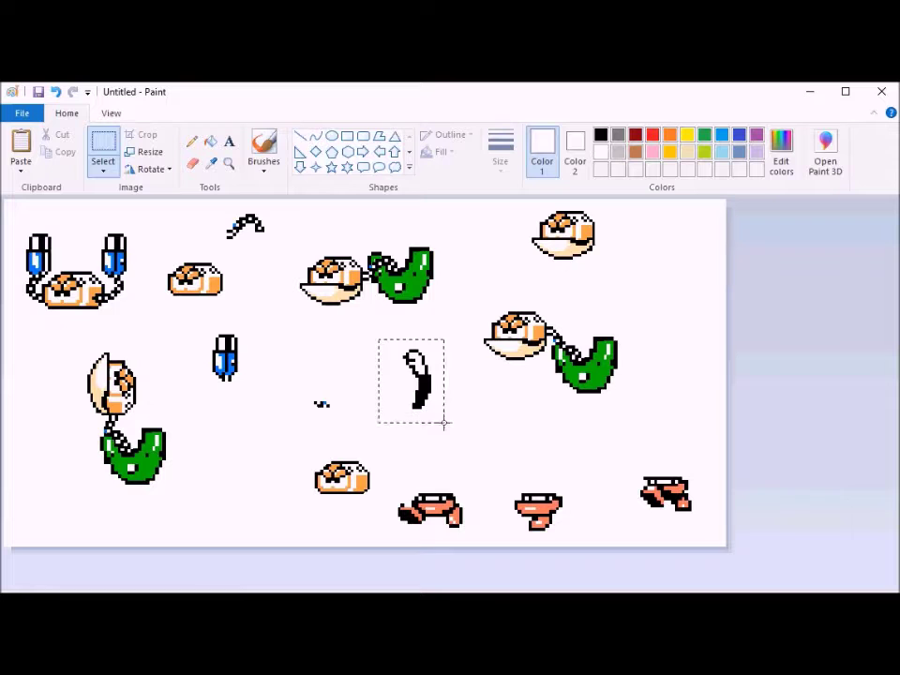
{"action": "left_click_drag", "start_coordinate": [433, 364], "coordinate": [448, 374]}
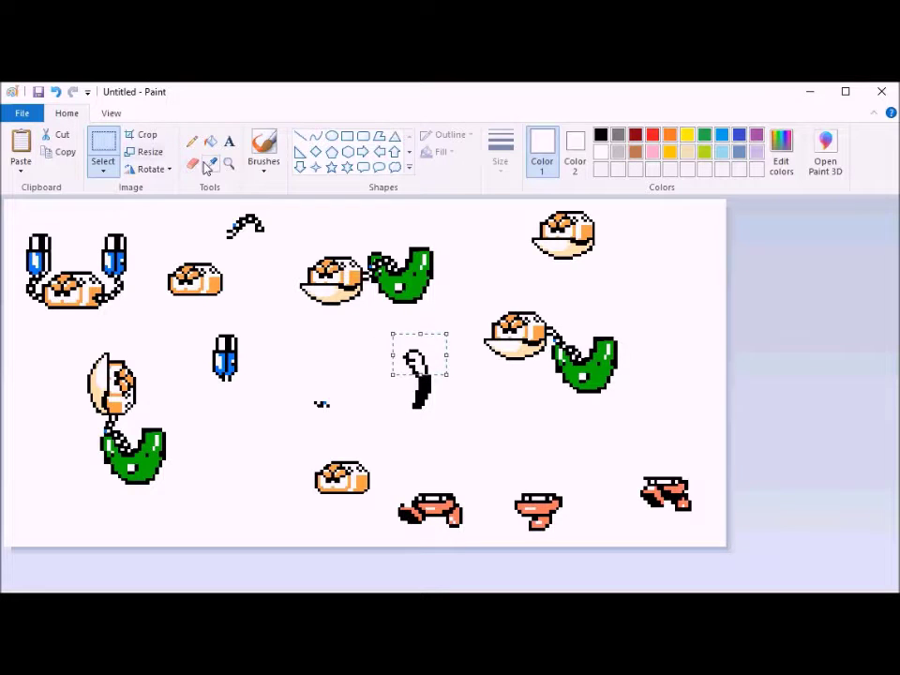
{"action": "key", "text": "Delete"}
Move the black arm section below the blue arm and turn both pieces upside down
{"action": "left_click_drag", "start_coordinate": [197, 310], "coordinate": [260, 404]}
{"action": "left_click", "coordinate": [146, 171]}
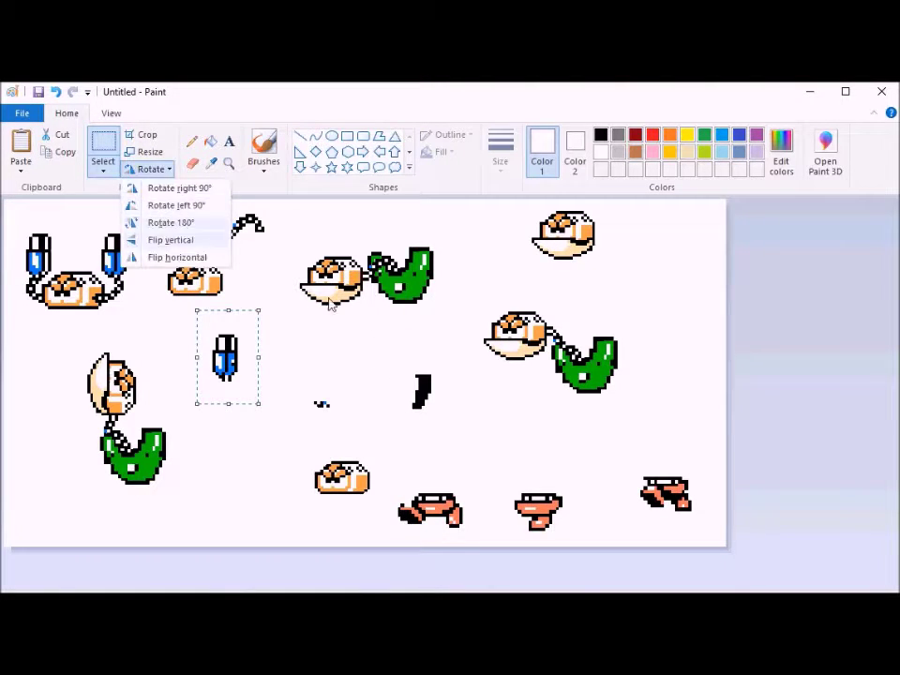
{"action": "left_click", "coordinate": [408, 358]}
{"action": "mouse_move", "coordinate": [406, 357]}
{"action": "left_mouse_down"}
{"action": "mouse_move", "coordinate": [437, 418]}
{"action": "mouse_move", "coordinate": [353, 388]}
{"action": "mouse_move", "coordinate": [244, 406]}
{"action": "left_mouse_up"}
{"action": "left_click", "coordinate": [150, 169]}
{"action": "left_click", "coordinate": [189, 227]}
{"action": "left_click_drag", "start_coordinate": [198, 319], "coordinate": [254, 384]}
{"action": "left_click", "coordinate": [150, 169]}
{"action": "left_click", "coordinate": [172, 227]}
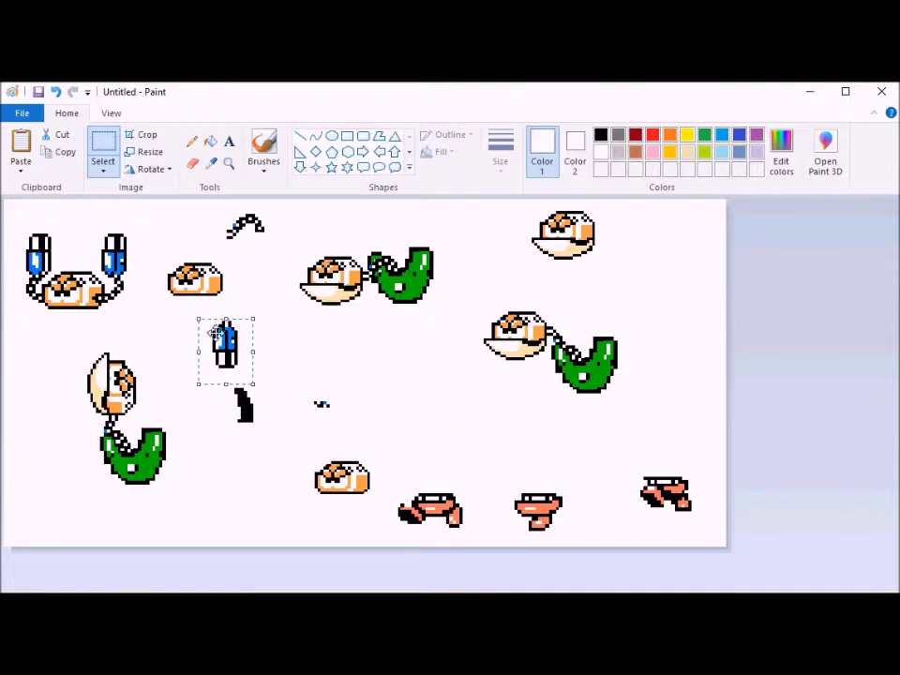
Move the inverted blue arm toward the canvas's middle and delete its black-and-white end
{"action": "left_click_drag", "start_coordinate": [218, 334], "coordinate": [363, 372]}
{"action": "left_click", "coordinate": [344, 422]}
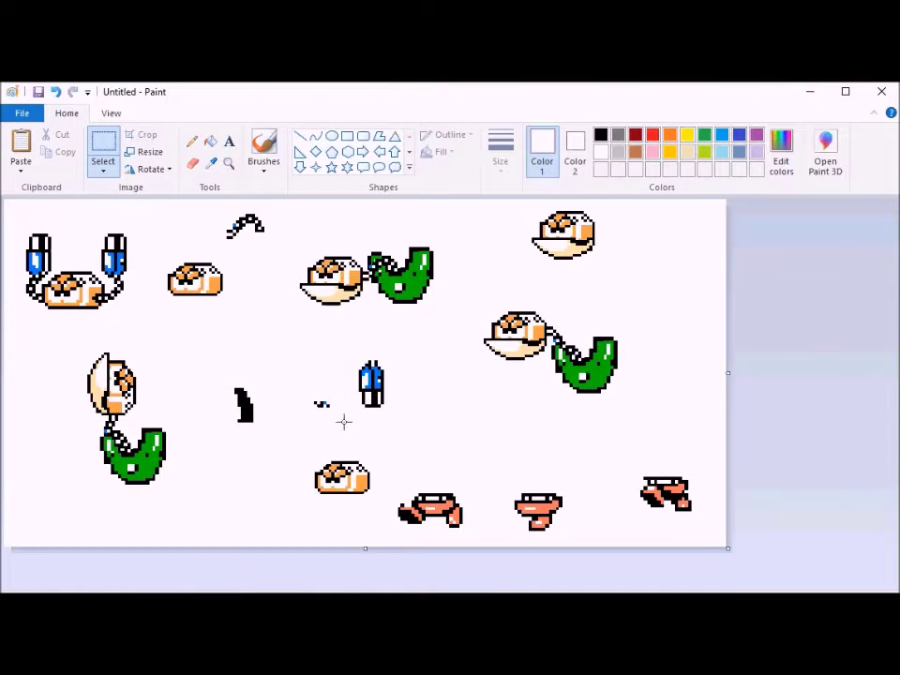
{"action": "key", "text": "Delete"}
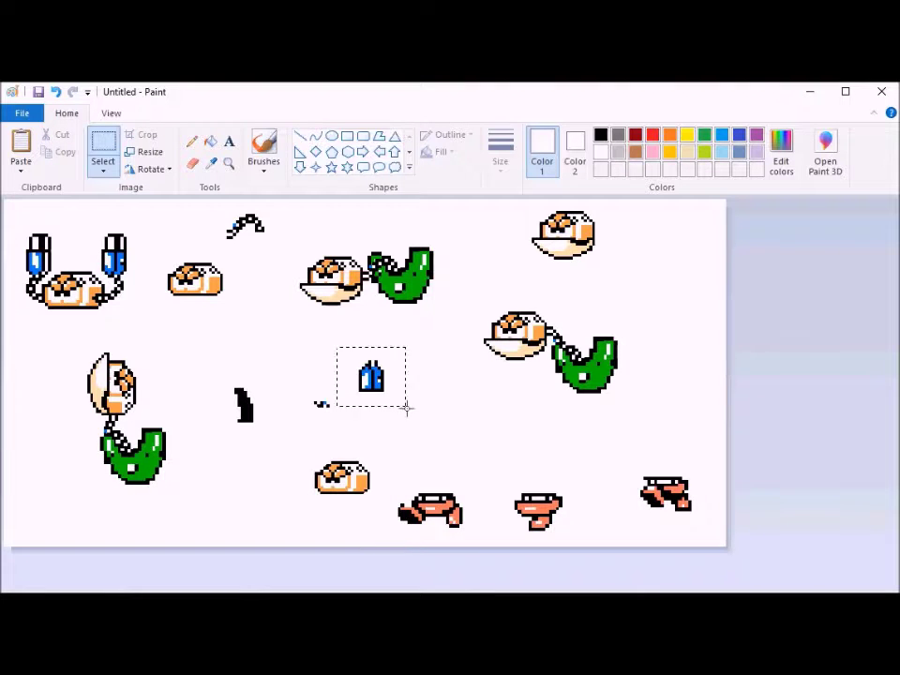
Flip the remaining blue piece vertically and place it in the empty area near the canvas's middle
{"action": "left_click_drag", "start_coordinate": [375, 394], "coordinate": [248, 446]}
{"action": "left_click", "coordinate": [152, 170]}
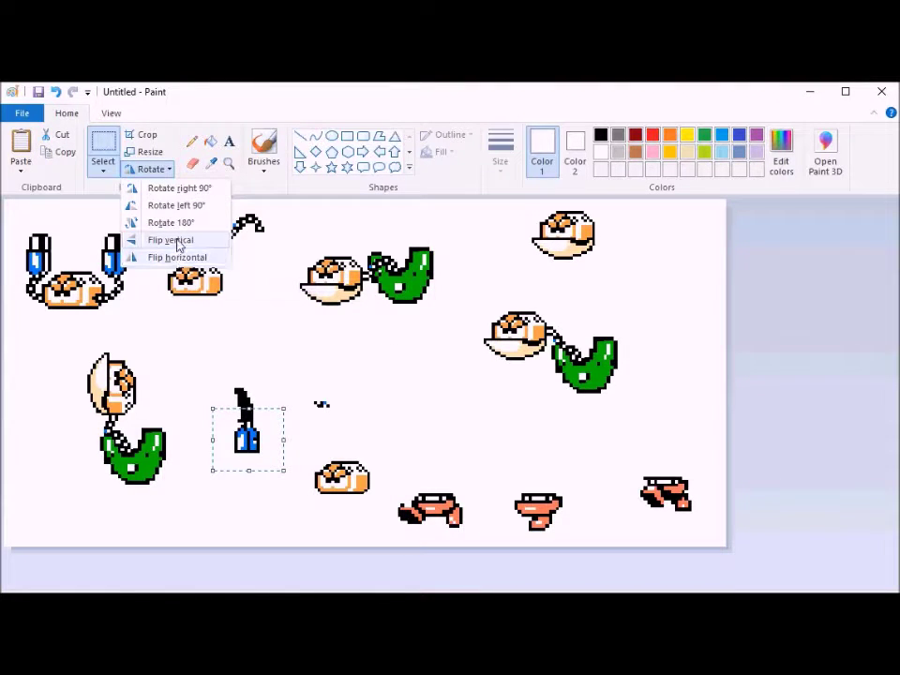
{"action": "left_click", "coordinate": [171, 242]}
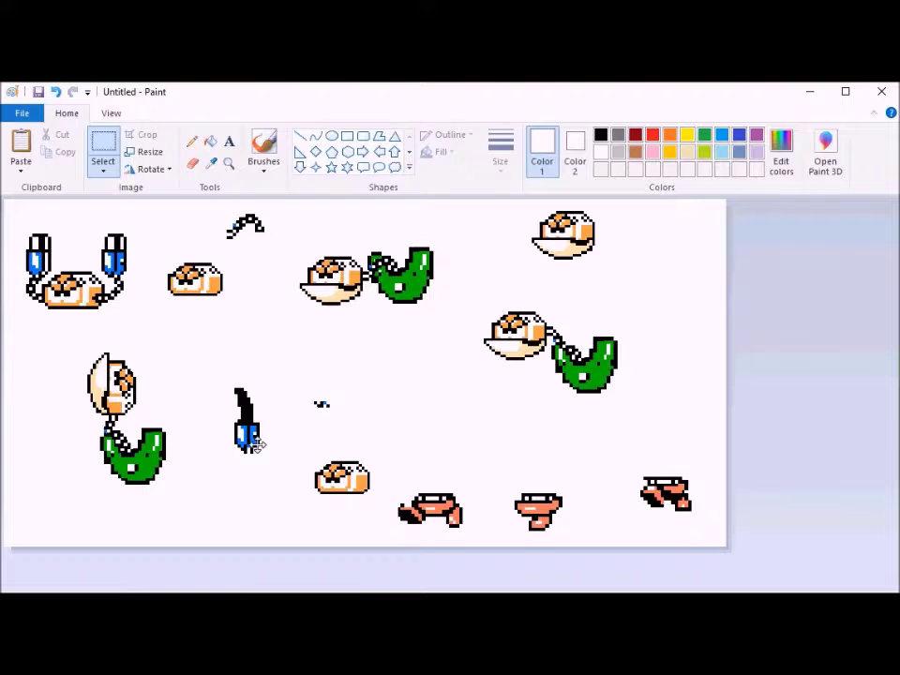
{"action": "left_click_drag", "start_coordinate": [255, 445], "coordinate": [400, 401]}
Copy the blue piece, mirror the copy horizontally and join it to the original's right side
{"action": "left_click", "coordinate": [363, 357]}
{"action": "key", "text": "ctrl+c"}
{"action": "key", "text": "ctrl+v"}
{"action": "left_click", "coordinate": [151, 169]}
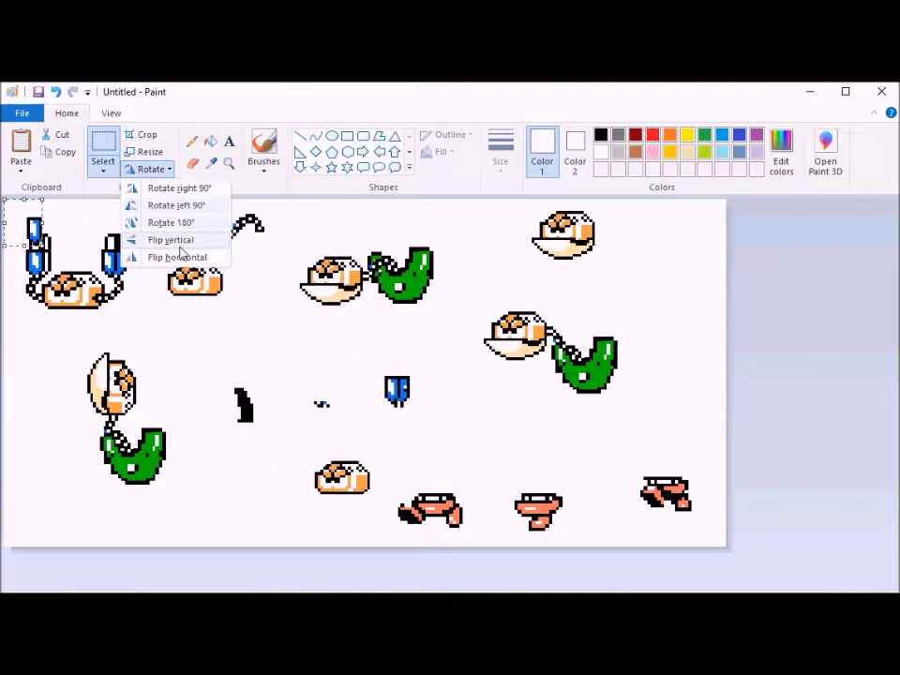
{"action": "left_click", "coordinate": [173, 241]}
{"action": "left_click_drag", "start_coordinate": [28, 234], "coordinate": [405, 389]}
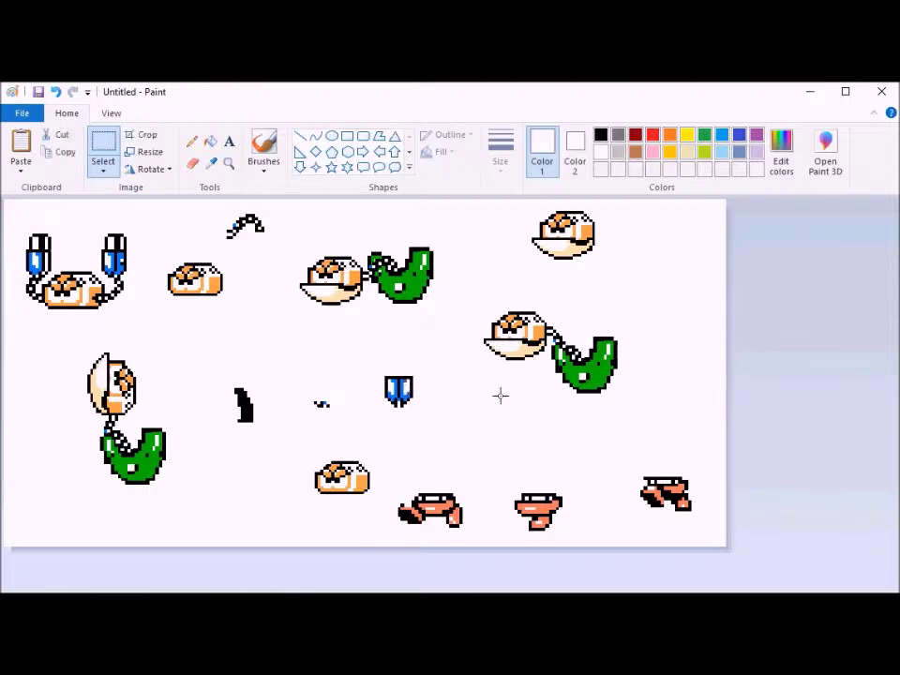
Flip the joined blue piece vertically so its pointed ends face upward
{"action": "left_click_drag", "start_coordinate": [369, 358], "coordinate": [432, 419]}
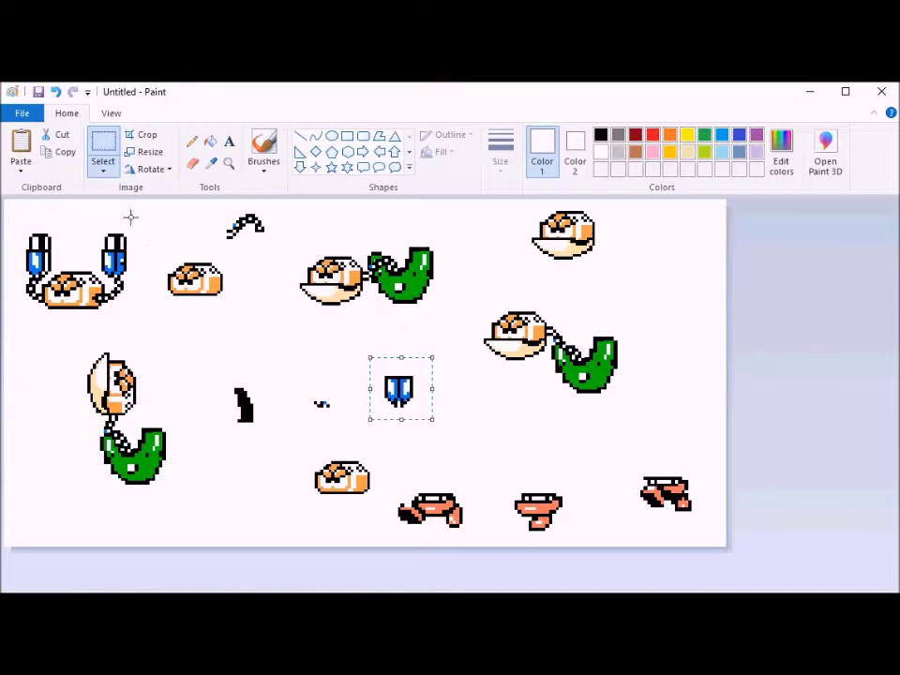
{"action": "left_click", "coordinate": [151, 169]}
{"action": "left_click", "coordinate": [169, 253]}
{"action": "left_click", "coordinate": [151, 169]}
{"action": "left_click", "coordinate": [192, 243]}
Attach the black arm section to the top of the blue block and shift the combined piece slightly down and right
{"action": "left_click", "coordinate": [196, 362]}
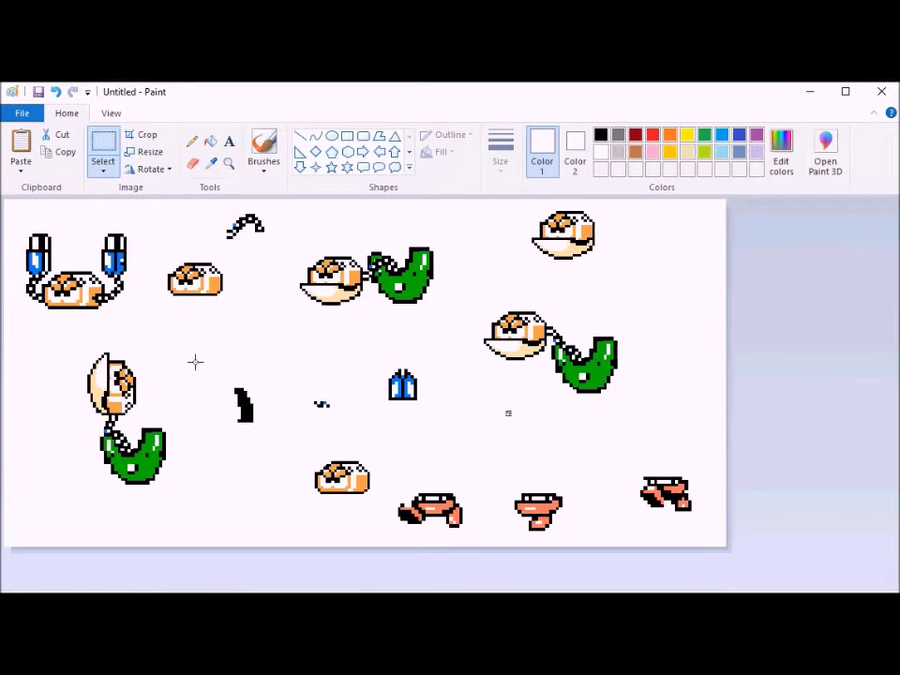
{"action": "left_click_drag", "start_coordinate": [195, 362], "coordinate": [261, 430]}
{"action": "left_click_drag", "start_coordinate": [257, 426], "coordinate": [417, 383]}
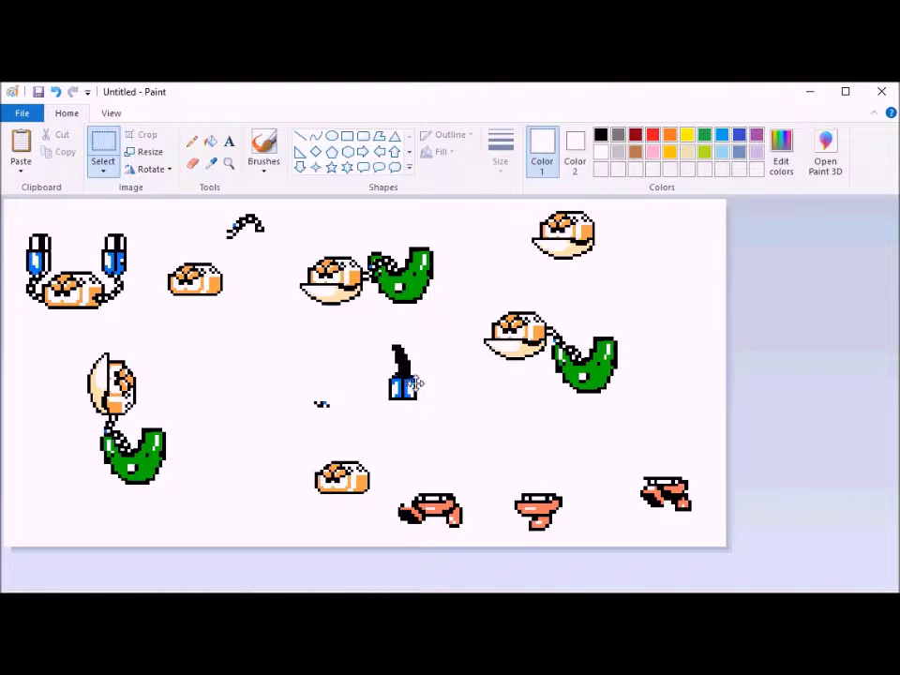
{"action": "left_click_drag", "start_coordinate": [374, 333], "coordinate": [438, 412]}
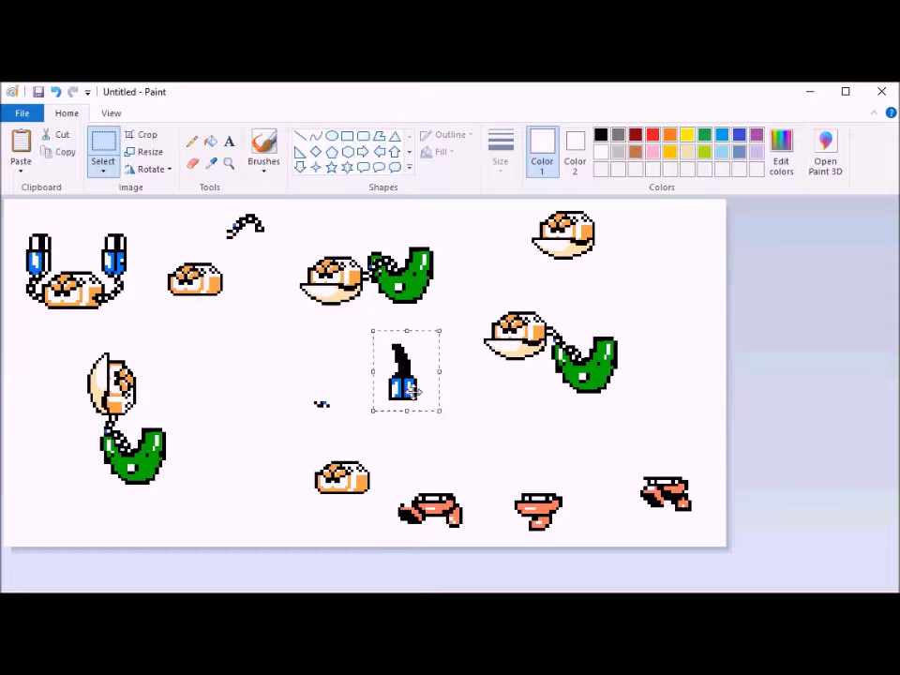
{"action": "mouse_move", "coordinate": [406, 373]}
{"action": "left_mouse_down"}
{"action": "mouse_move", "coordinate": [178, 468]}
{"action": "mouse_move", "coordinate": [223, 434]}
{"action": "mouse_move", "coordinate": [411, 393]}
{"action": "mouse_move", "coordinate": [416, 383]}
{"action": "left_mouse_up"}
Delete the orange head with two raised blue arms and the tiny leftover arm fragment
{"action": "left_click_drag", "start_coordinate": [16, 222], "coordinate": [128, 313]}
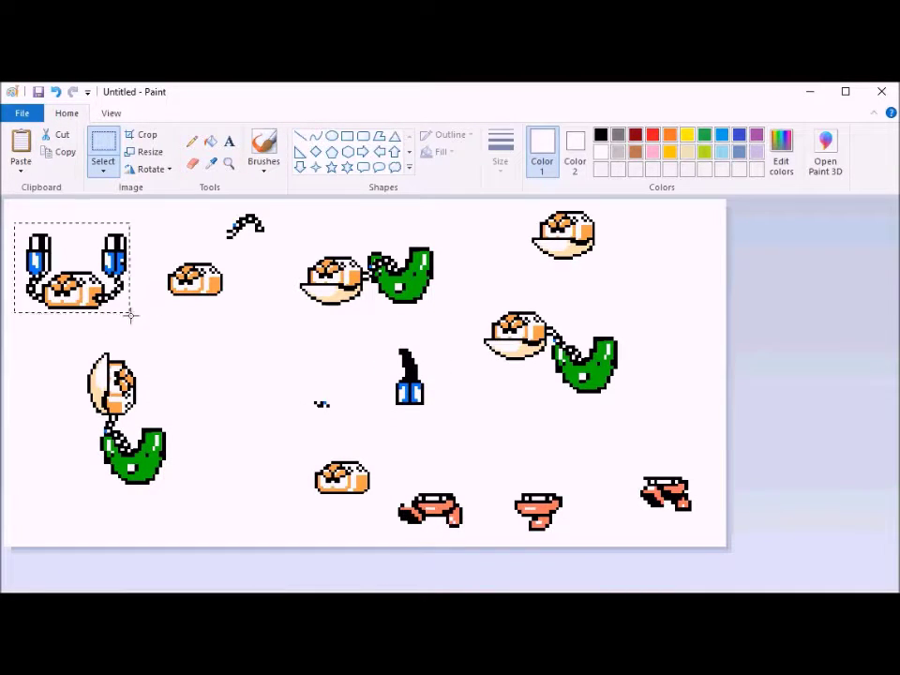
{"action": "key", "text": "Delete"}
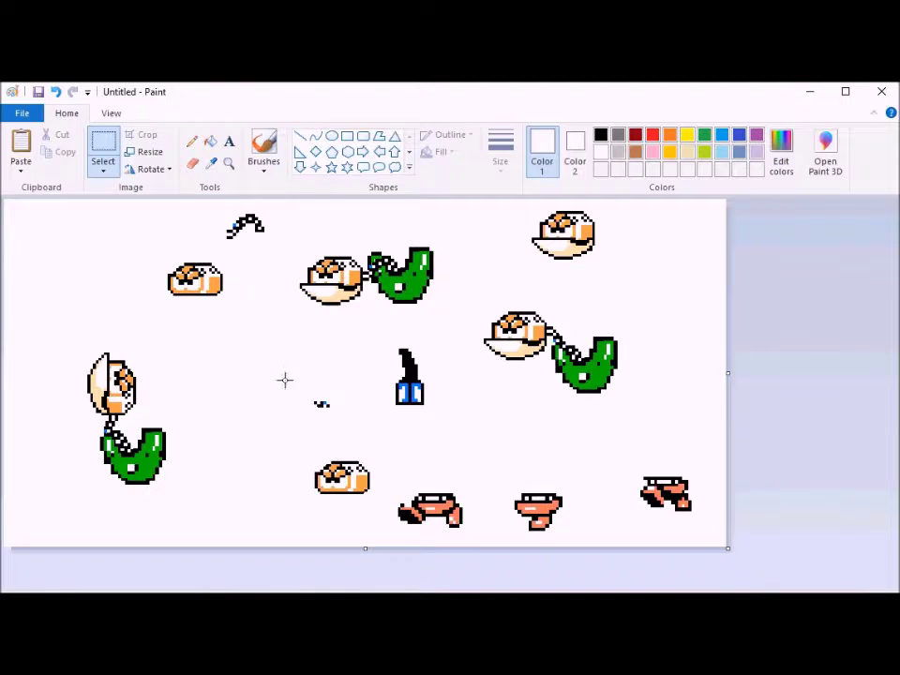
{"action": "left_click_drag", "start_coordinate": [285, 380], "coordinate": [345, 429]}
{"action": "key", "text": "Delete"}
Move the single-foot orange legs beside the upright head figure, then copy their foot and mirror the copy horizontally
{"action": "mouse_move", "coordinate": [508, 480]}
{"action": "left_mouse_down"}
{"action": "mouse_move", "coordinate": [568, 534]}
{"action": "mouse_move", "coordinate": [236, 388]}
{"action": "left_mouse_up"}
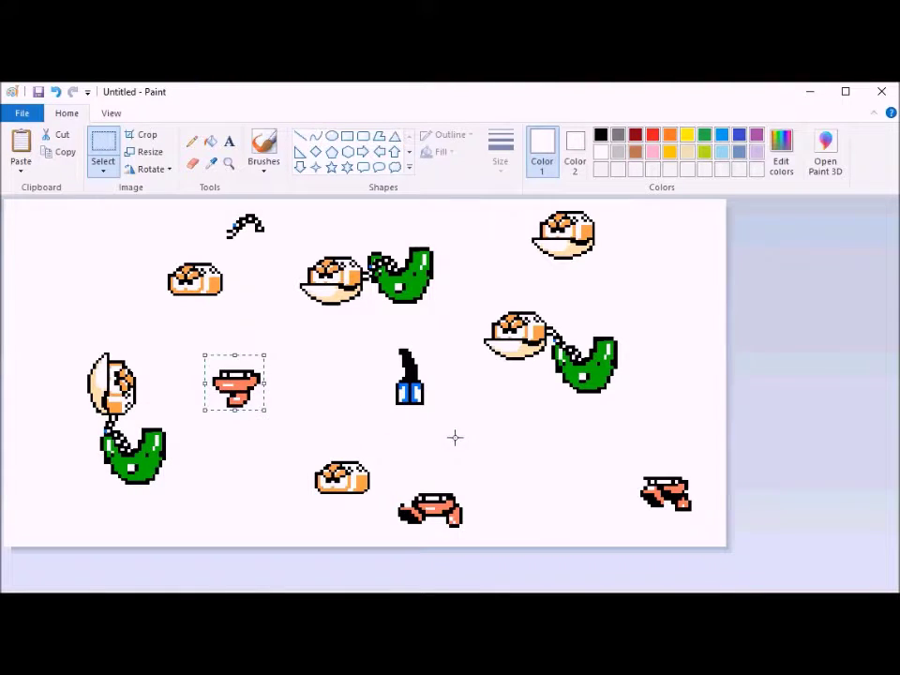
{"action": "left_click_drag", "start_coordinate": [205, 425], "coordinate": [263, 395]}
{"action": "key", "text": "ctrl+c"}
{"action": "key", "text": "ctrl+v"}
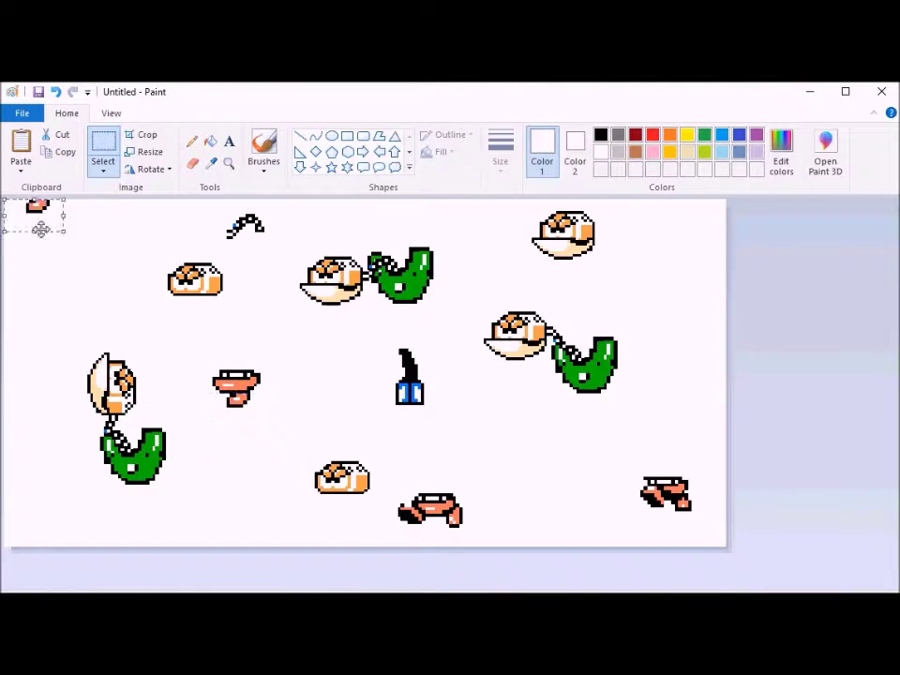
{"action": "left_click_drag", "start_coordinate": [40, 227], "coordinate": [315, 365]}
{"action": "left_click", "coordinate": [150, 169]}
{"action": "left_click", "coordinate": [177, 257]}
Return the single-foot legs to the lower row and place a copy of them beside the upright head figure
{"action": "left_click_drag", "start_coordinate": [211, 360], "coordinate": [570, 521]}
{"action": "key", "text": "ctrl+c"}
{"action": "key", "text": "ctrl+v"}
{"action": "left_click_drag", "start_coordinate": [34, 237], "coordinate": [280, 395]}
Fit the mirrored foot onto the copied legs to form a symmetrical two-footed standing pair
{"action": "left_click", "coordinate": [233, 423]}
{"action": "left_click_drag", "start_coordinate": [270, 401], "coordinate": [242, 401]}
{"action": "left_click_drag", "start_coordinate": [287, 334], "coordinate": [325, 357]}
{"action": "left_click_drag", "start_coordinate": [316, 349], "coordinate": [274, 400]}
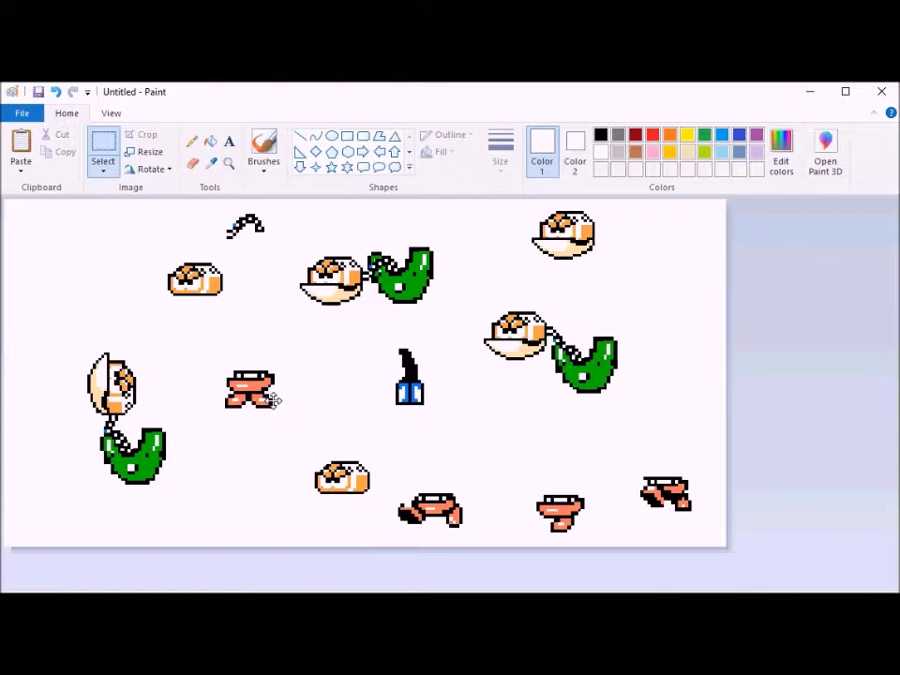
{"action": "left_click_drag", "start_coordinate": [265, 394], "coordinate": [267, 399]}
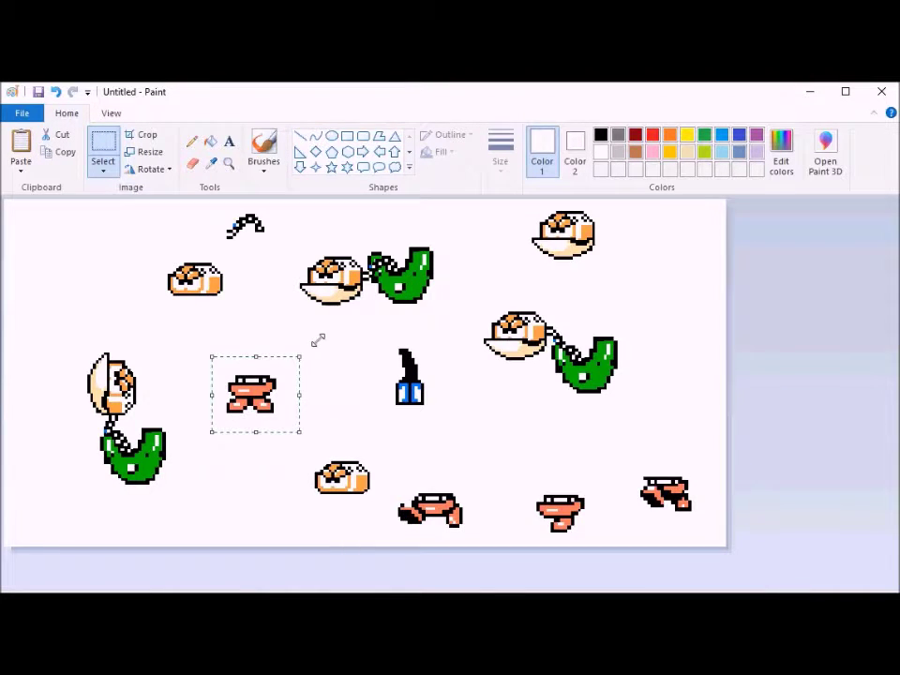
Shift the lower open-mouthed head with the green body left and paste another copy of the orange legs near the canvas's middle
{"action": "left_click_drag", "start_coordinate": [463, 300], "coordinate": [645, 412]}
{"action": "left_click_drag", "start_coordinate": [627, 398], "coordinate": [582, 402]}
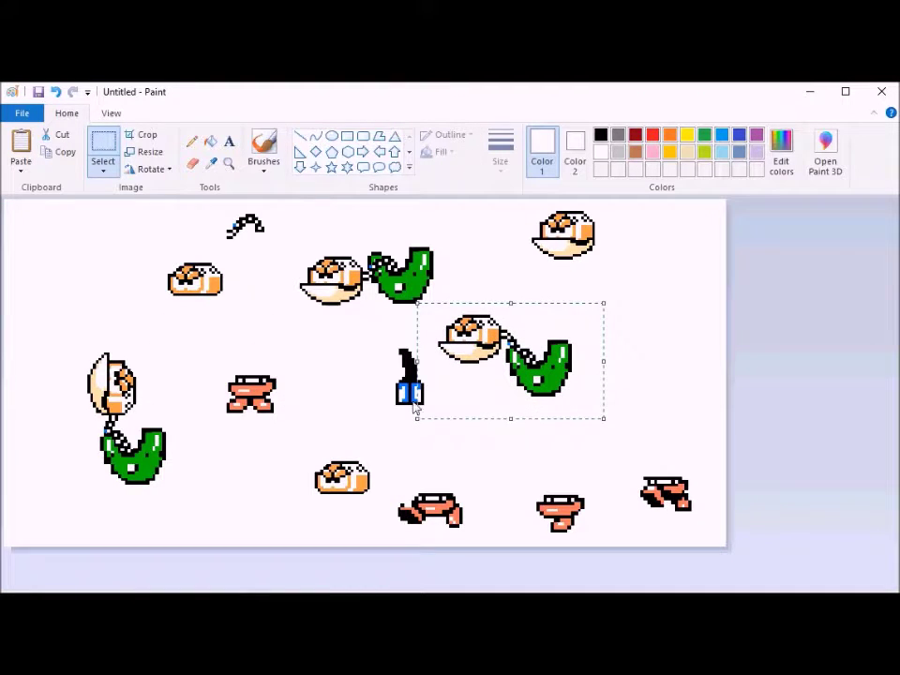
{"action": "key", "text": "ctrl+v"}
{"action": "left_click_drag", "start_coordinate": [30, 235], "coordinate": [336, 372]}
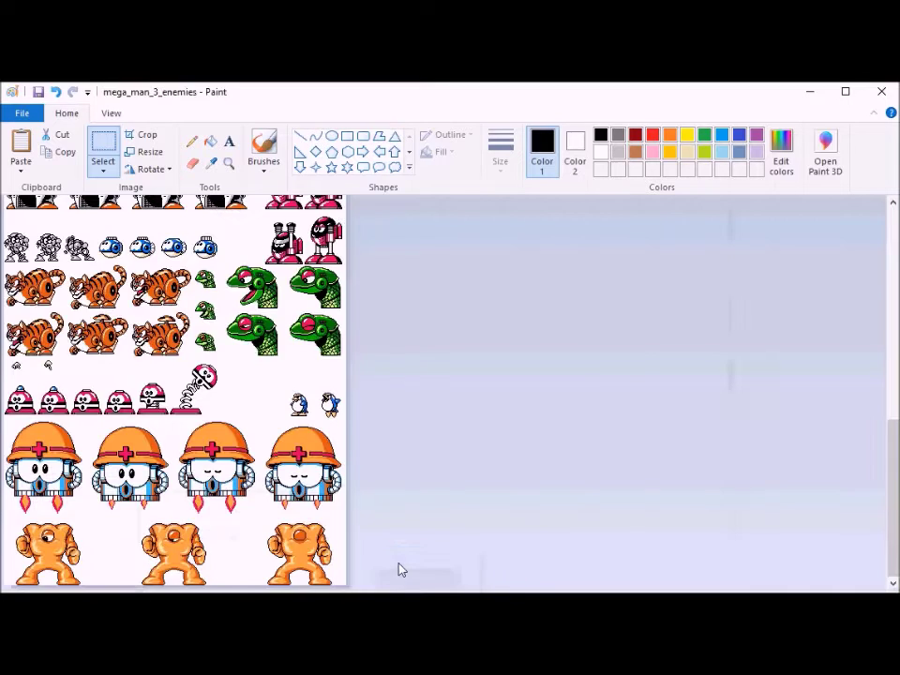
Open the megaman6_baddies sheet in place of mega_man_3_enemies and look through its sprites
{"action": "scroll", "coordinate": [173, 375], "scroll_direction": "up", "scroll_amount": 10}
{"action": "key", "text": "ctrl+o"}
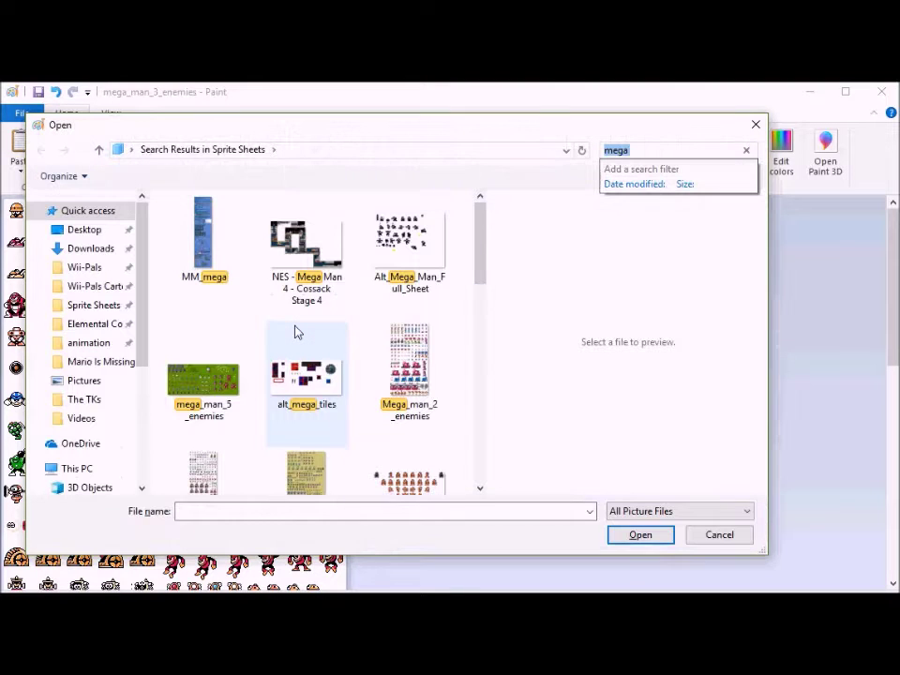
{"action": "scroll", "coordinate": [329, 286], "scroll_direction": "down", "scroll_amount": 2}
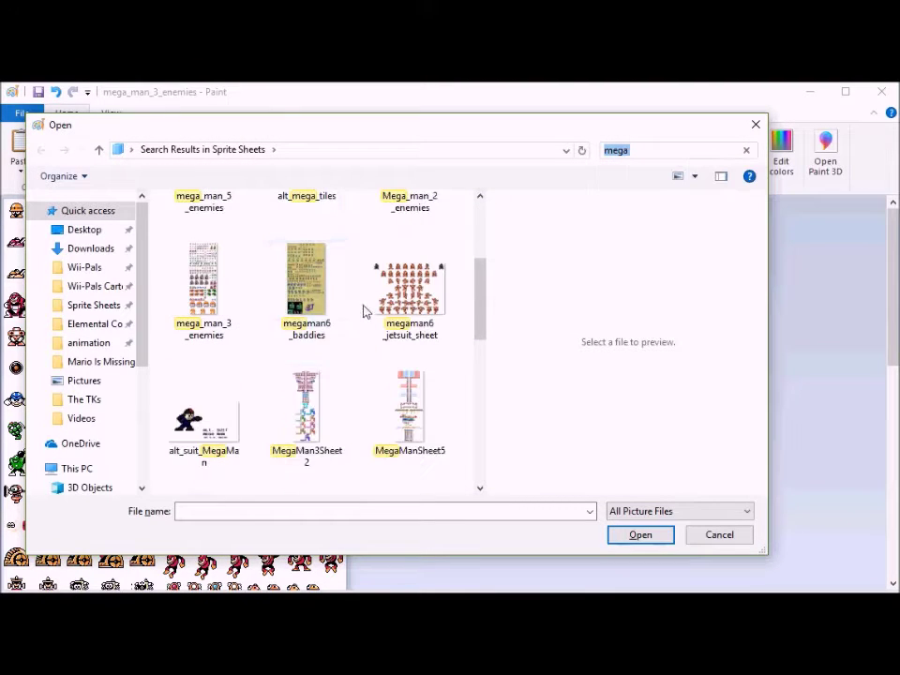
{"action": "scroll", "coordinate": [253, 347], "scroll_direction": "down", "scroll_amount": 3}
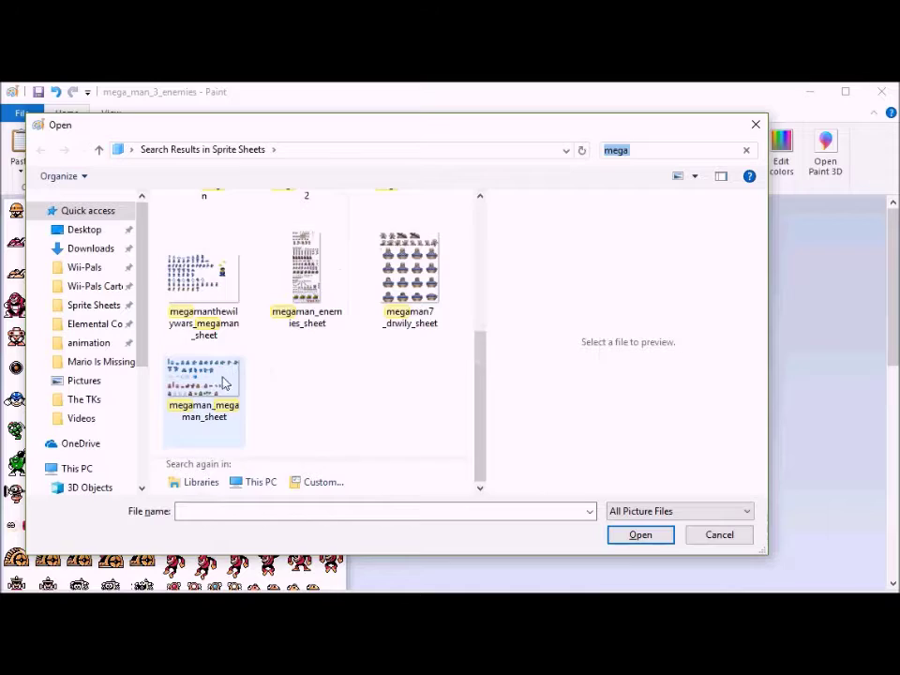
{"action": "scroll", "coordinate": [276, 313], "scroll_direction": "up", "scroll_amount": 3}
{"action": "left_click", "coordinate": [296, 259]}
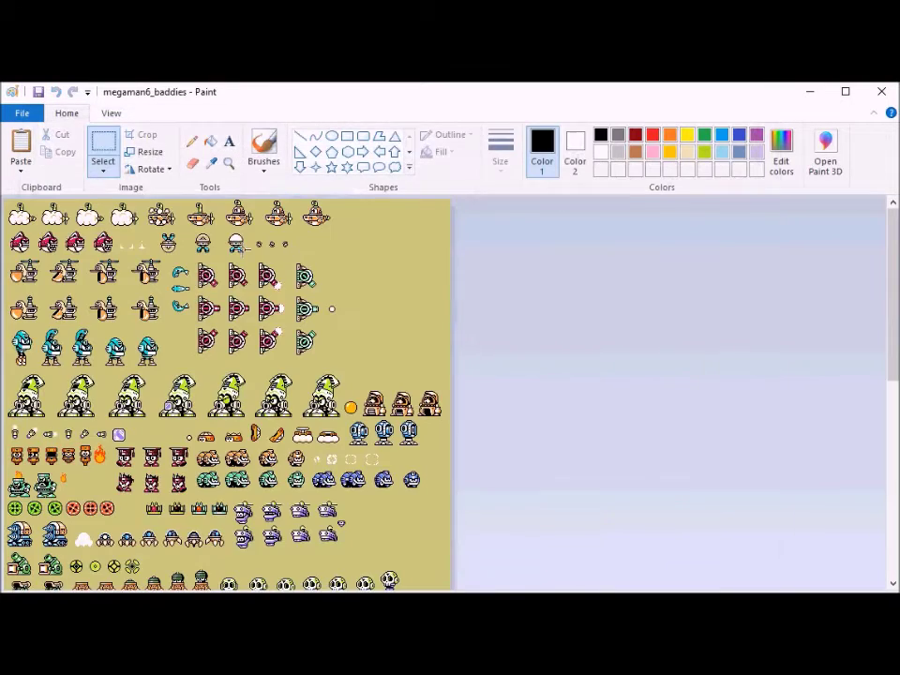
{"action": "scroll", "coordinate": [318, 474], "scroll_direction": "down", "scroll_amount": 3}
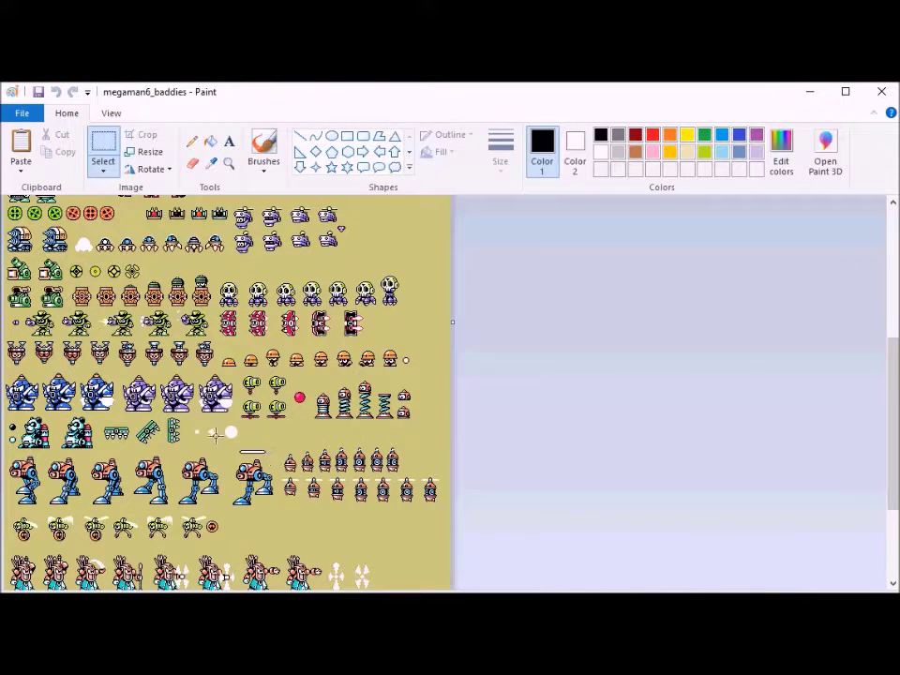
{"action": "scroll", "coordinate": [178, 392], "scroll_direction": "down", "scroll_amount": 2}
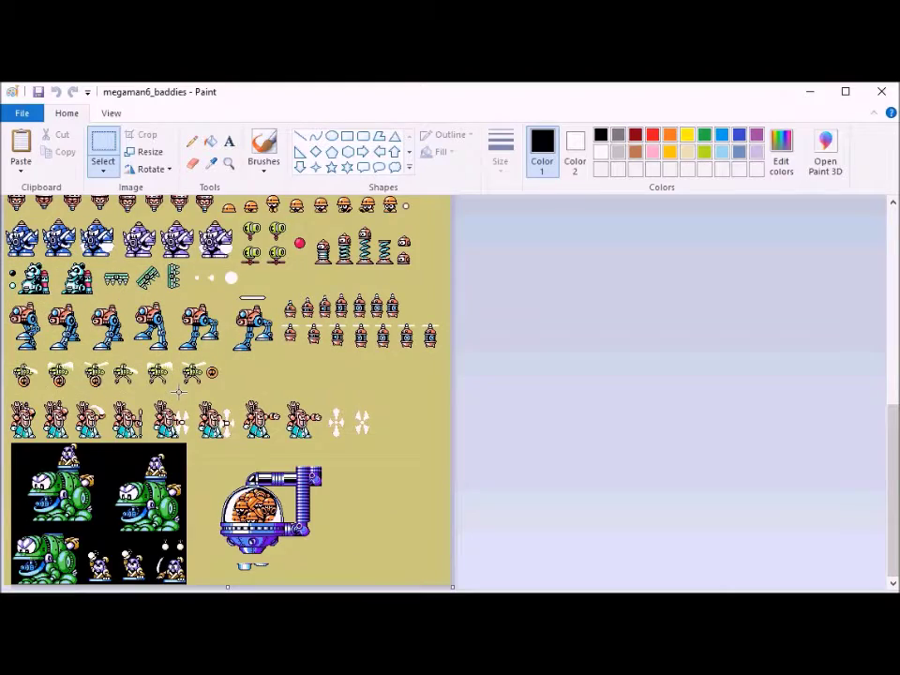
{"action": "scroll", "coordinate": [178, 392], "scroll_direction": "up", "scroll_amount": 5}
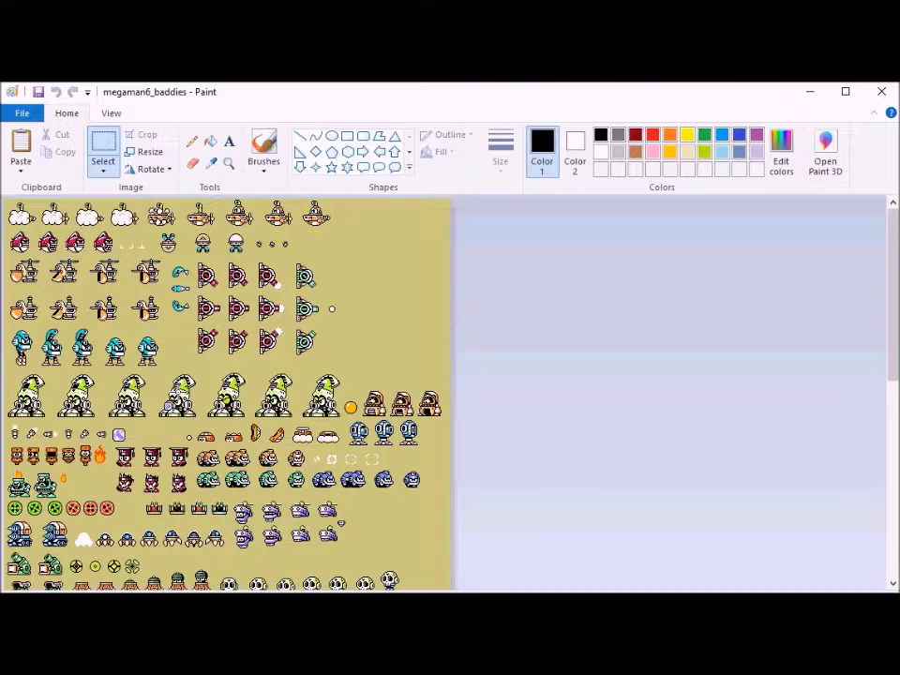
Search the sprite sheets for "mm", open mm_plant_man and examine its poses
{"action": "key", "text": "ctrl+o"}
{"action": "type", "text": "mm"}
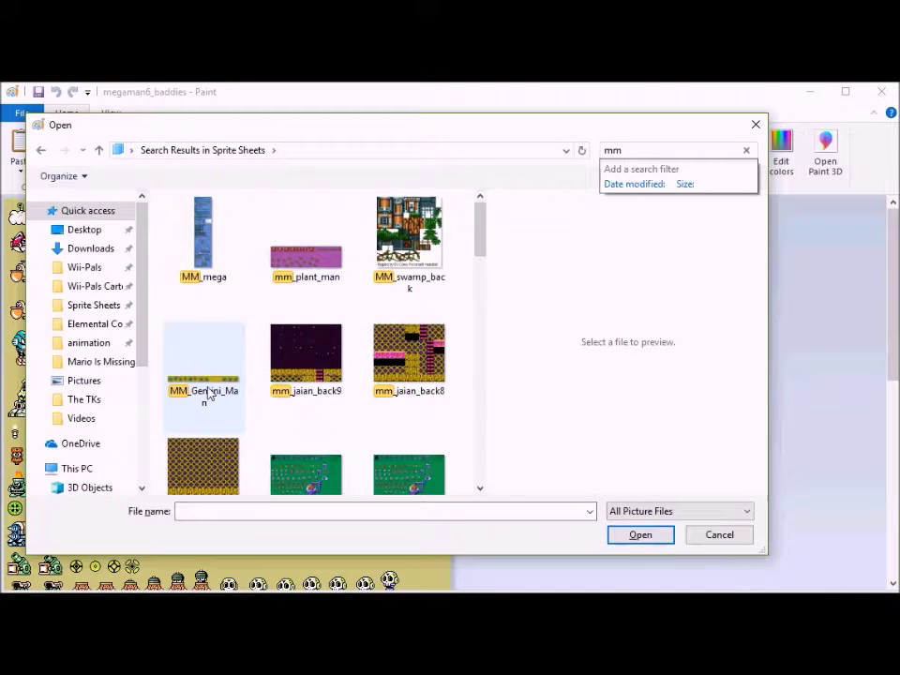
{"action": "left_click", "coordinate": [317, 264]}
{"action": "double_click", "coordinate": [317, 264]}
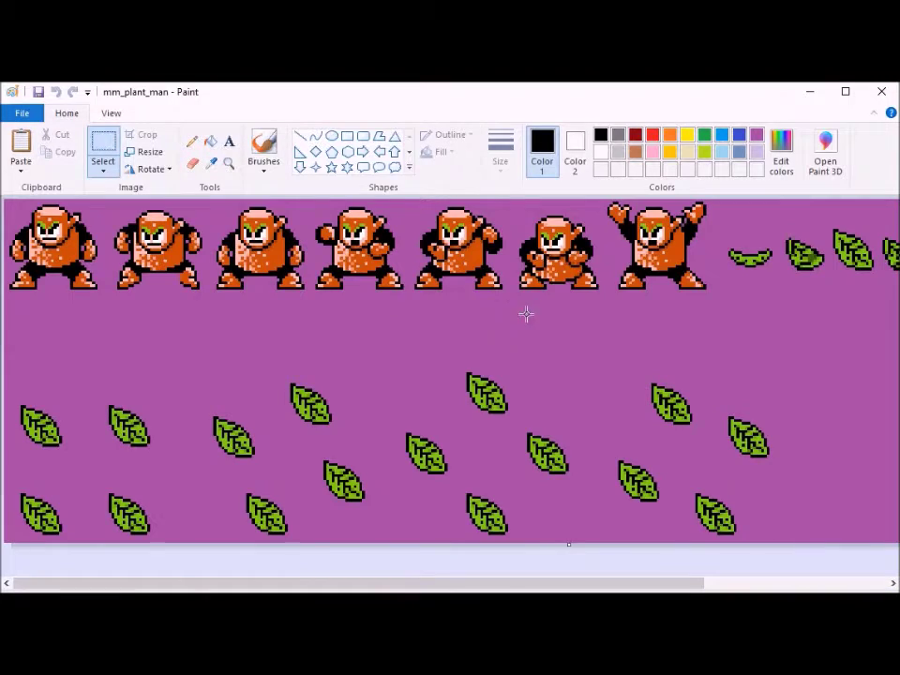
{"action": "scroll", "coordinate": [490, 336], "scroll_direction": "right", "scroll_amount": 1}
{"action": "scroll", "coordinate": [491, 335], "scroll_direction": "left", "scroll_amount": 1}
Open the MM_Gemini_Man sprite sheet
{"action": "key", "text": "ctrl+o"}
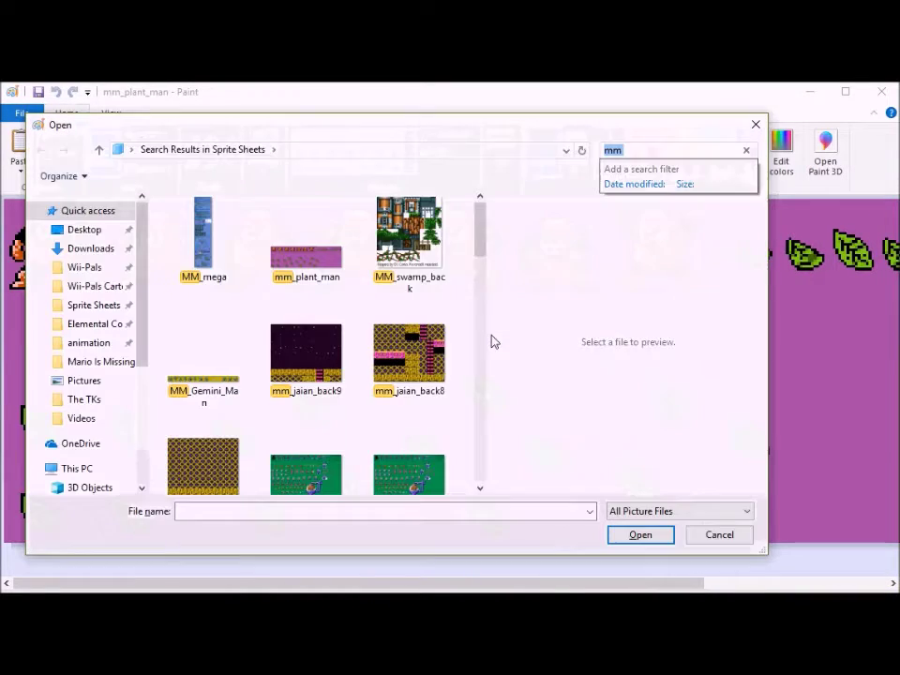
{"action": "double_click", "coordinate": [234, 365]}
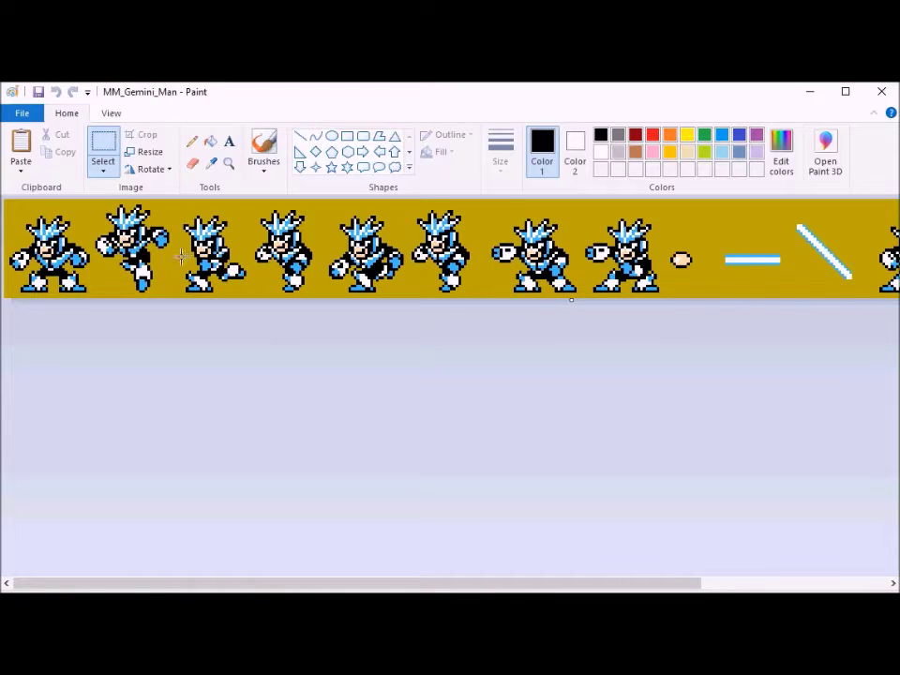
Copy the lower bodies of Gemini Man's poses into the Untitled composition, enlarge the strip to 150% and place it below the other parts
{"action": "left_click", "coordinate": [218, 261]}
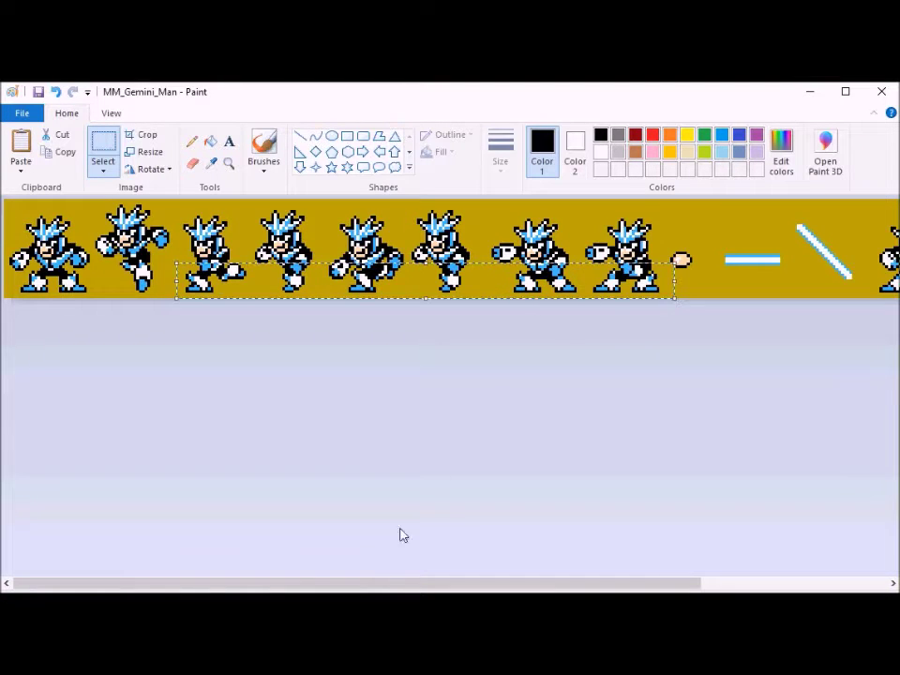
{"action": "left_click", "coordinate": [225, 544]}
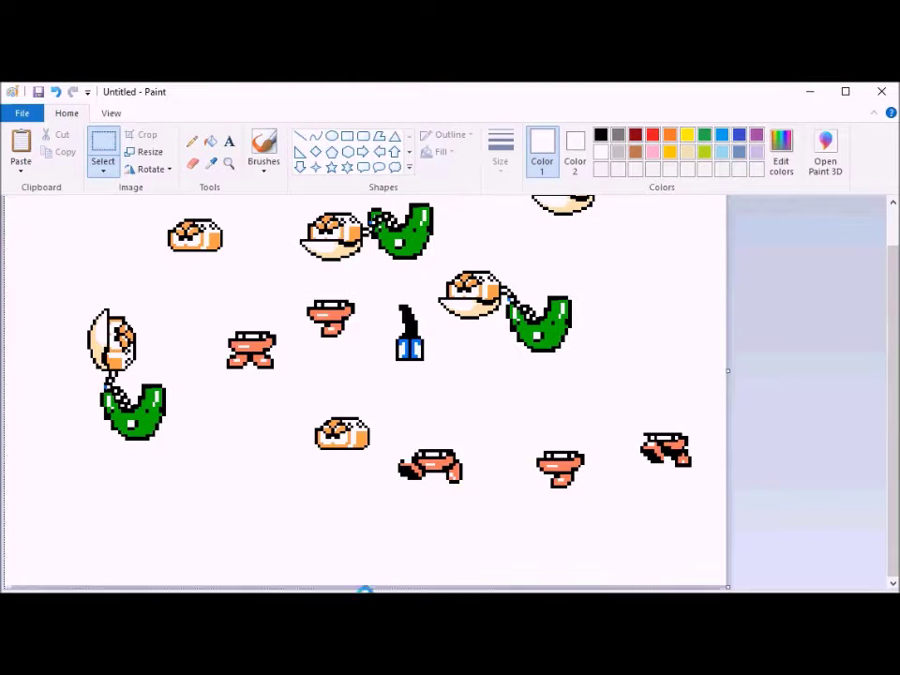
{"action": "key", "text": "ctrl+v"}
{"action": "left_click_drag", "start_coordinate": [215, 231], "coordinate": [311, 528]}
{"action": "left_click", "coordinate": [145, 151]}
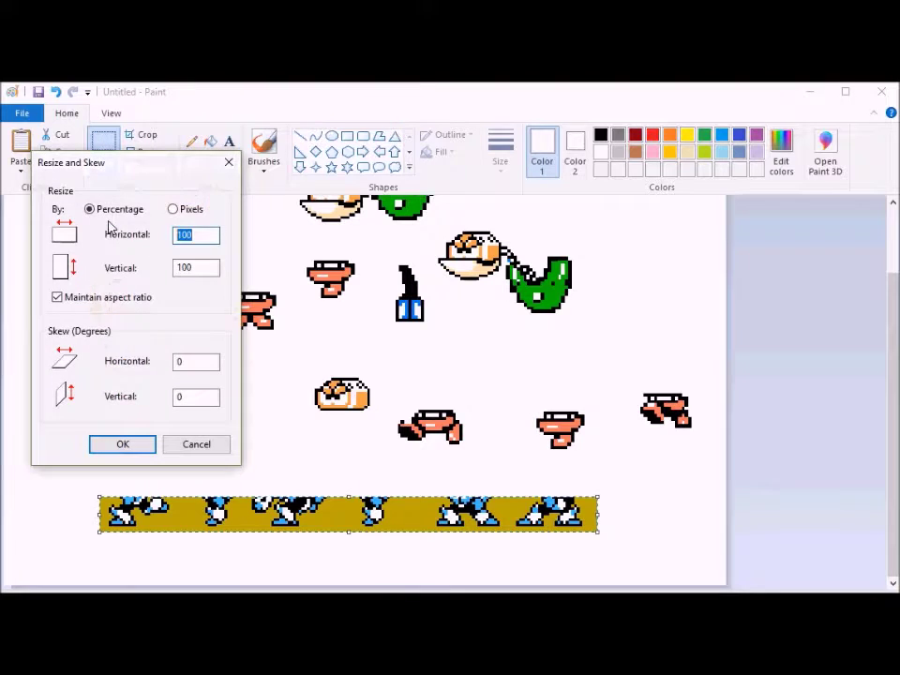
{"action": "type", "text": "150"}
{"action": "left_click", "coordinate": [121, 442]}
{"action": "left_click_drag", "start_coordinate": [481, 506], "coordinate": [412, 506]}
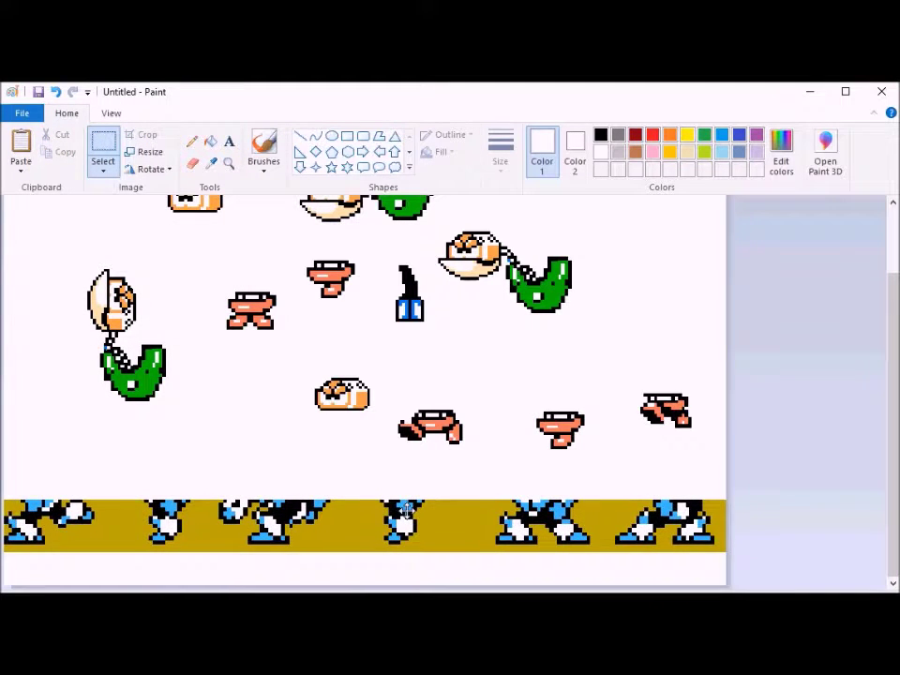
{"action": "left_click", "coordinate": [198, 502]}
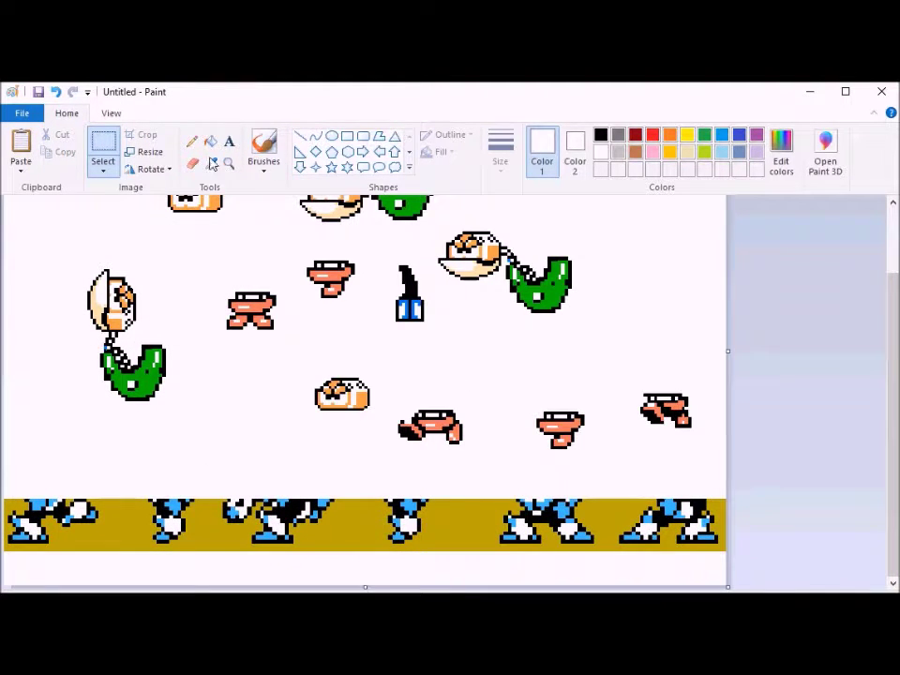
Make the pasted strip's gold background white and move its first crouching legs up beneath the lower green body
{"action": "left_click", "coordinate": [192, 163]}
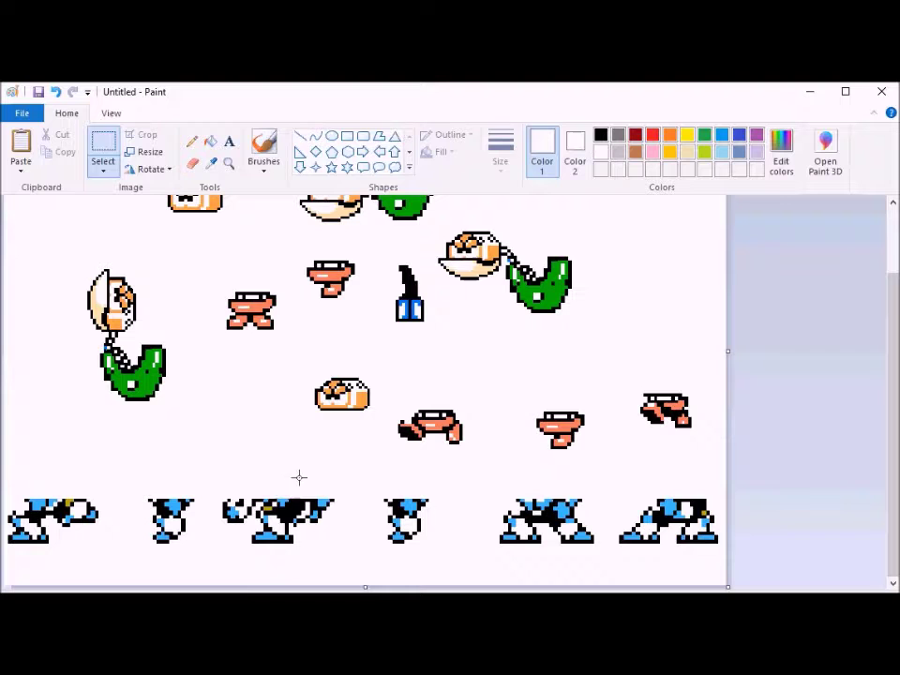
{"action": "left_click", "coordinate": [210, 145]}
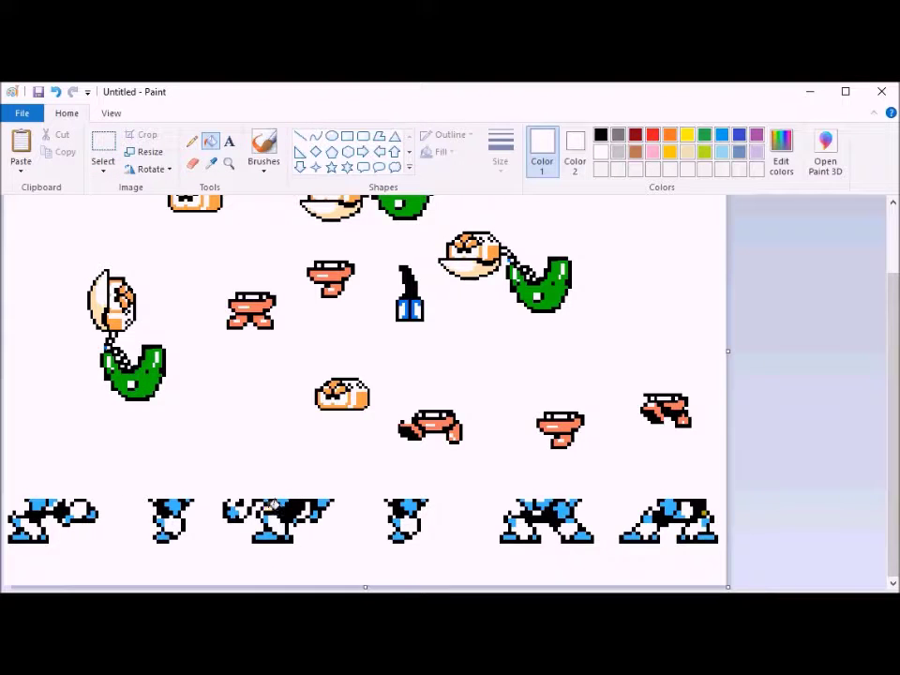
{"action": "left_click", "coordinate": [103, 150]}
{"action": "mouse_move", "coordinate": [11, 488]}
{"action": "left_mouse_down"}
{"action": "mouse_move", "coordinate": [93, 549]}
{"action": "mouse_move", "coordinate": [62, 511]}
{"action": "mouse_move", "coordinate": [161, 441]}
{"action": "mouse_move", "coordinate": [568, 376]}
{"action": "mouse_move", "coordinate": [569, 347]}
{"action": "mouse_move", "coordinate": [557, 359]}
{"action": "left_mouse_up"}
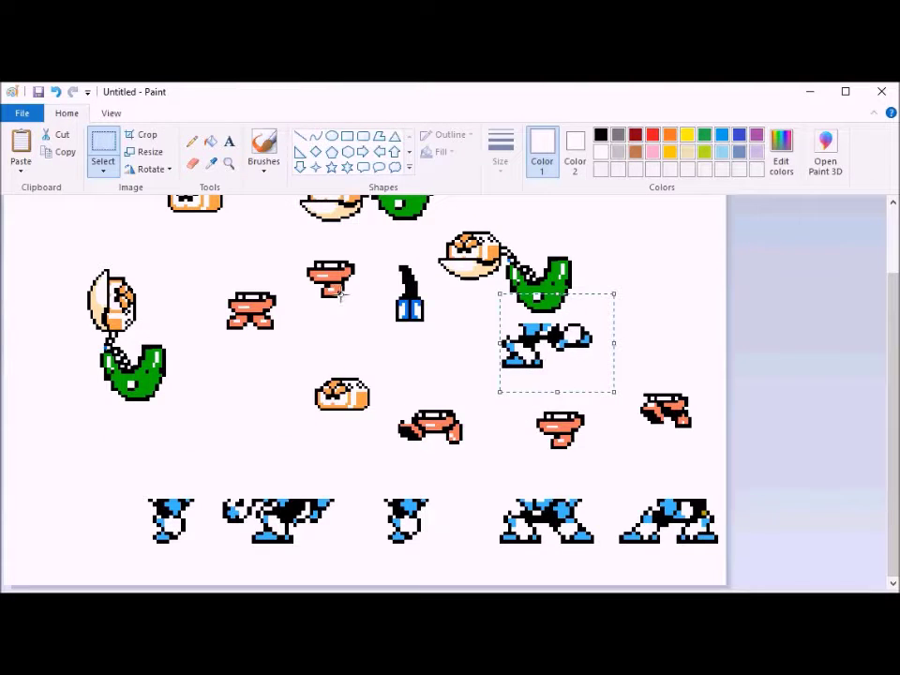
Clean the leftover arm pixels off the wide-stance blue legs, second from the end of the bottom row
{"action": "left_click", "coordinate": [210, 140]}
{"action": "left_click", "coordinate": [103, 151]}
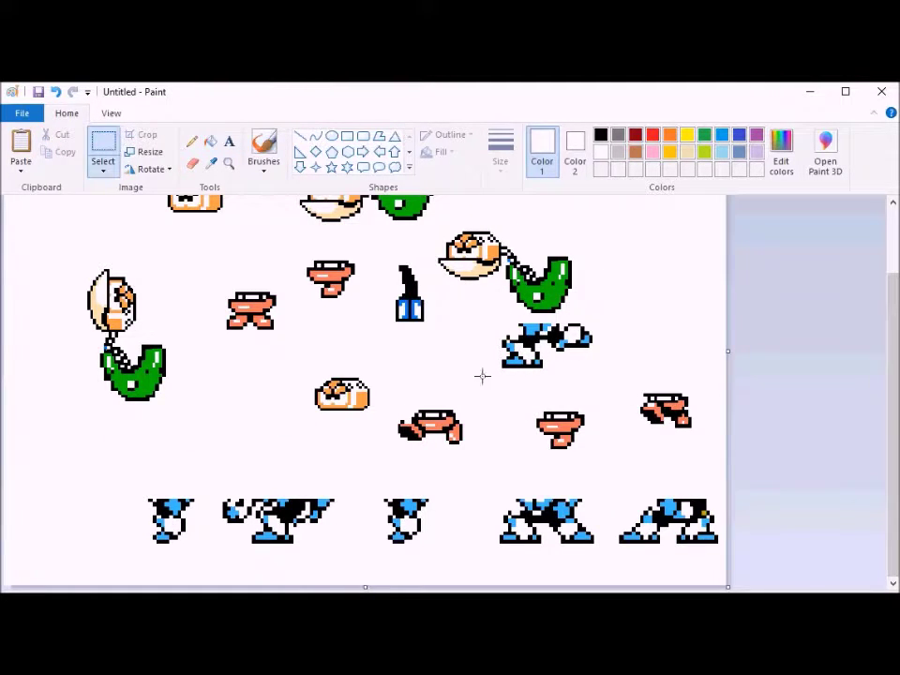
{"action": "left_click", "coordinate": [210, 141]}
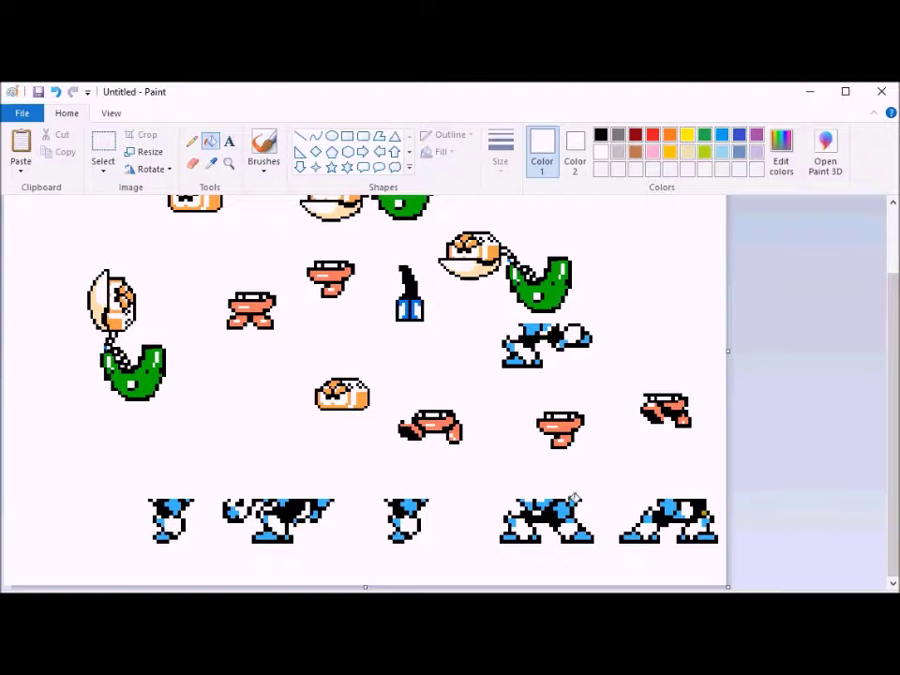
{"action": "left_click", "coordinate": [192, 163]}
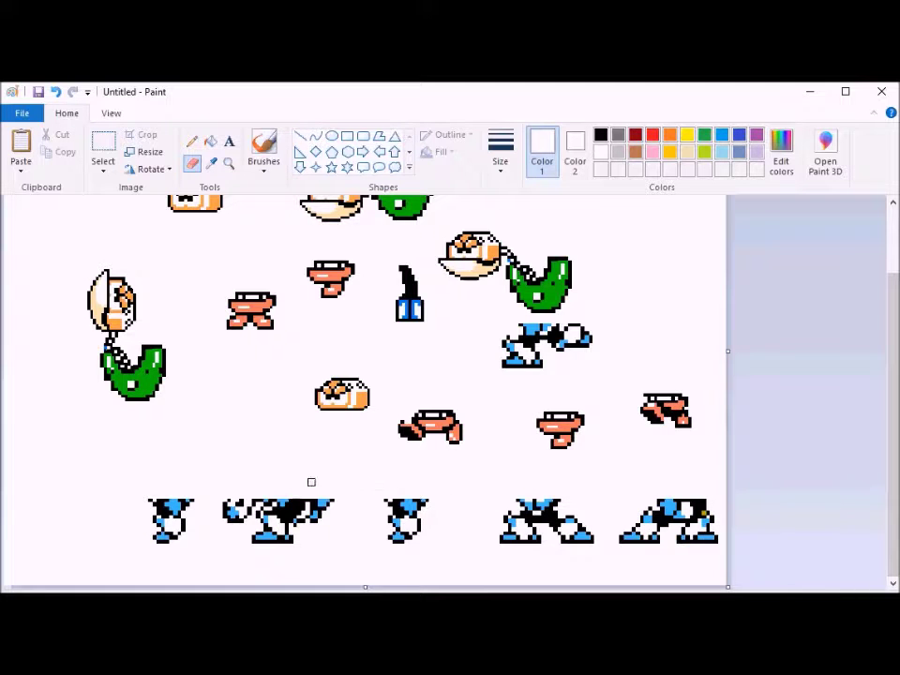
Examine the leg poses in the MM_Gemini_Man sheet and return to the Untitled composition
{"action": "left_click", "coordinate": [353, 585]}
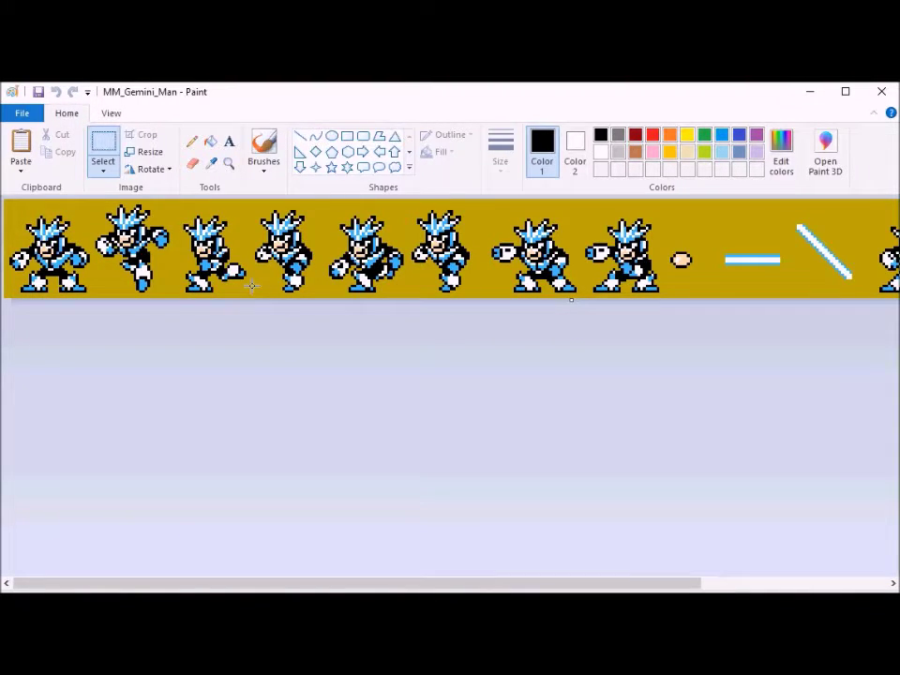
{"action": "left_click", "coordinate": [308, 600]}
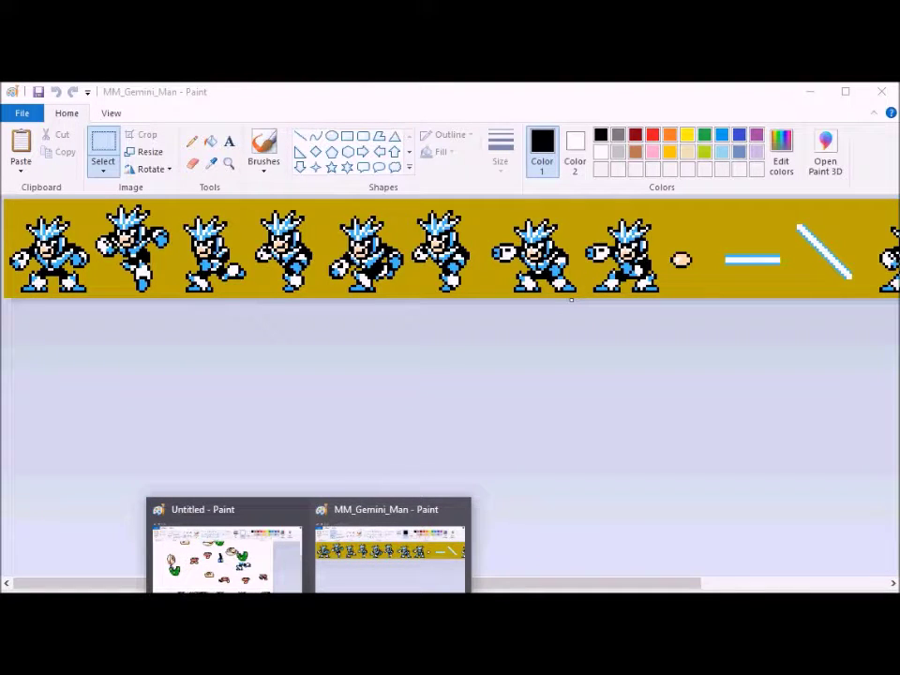
{"action": "left_click_drag", "start_coordinate": [526, 589], "coordinate": [352, 462]}
{"action": "left_click", "coordinate": [309, 605]}
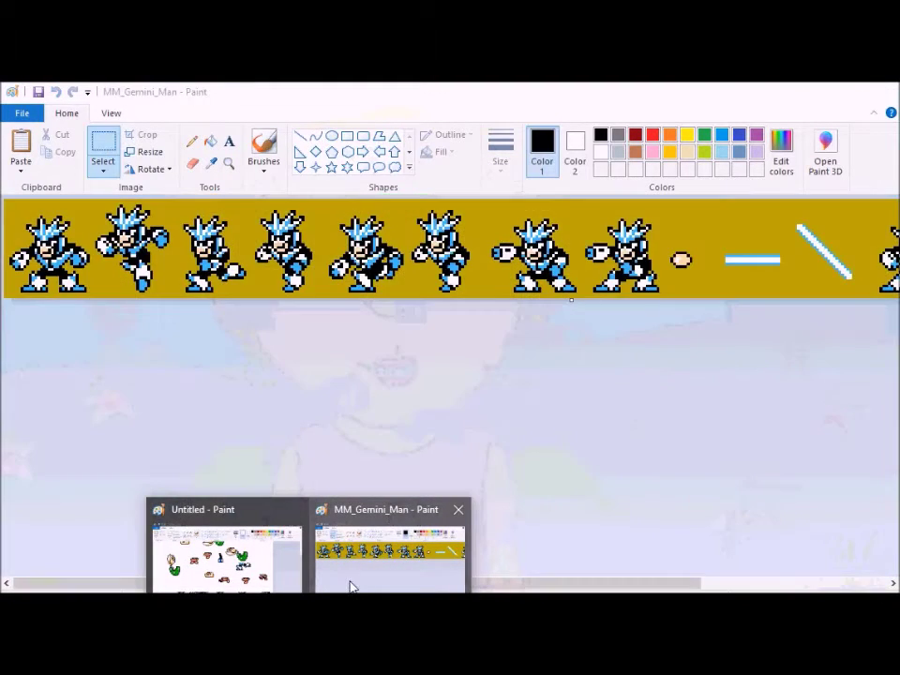
{"action": "left_click", "coordinate": [225, 553]}
Copy the lower part of the first single blue leg in the bottom row
{"action": "left_click", "coordinate": [103, 145]}
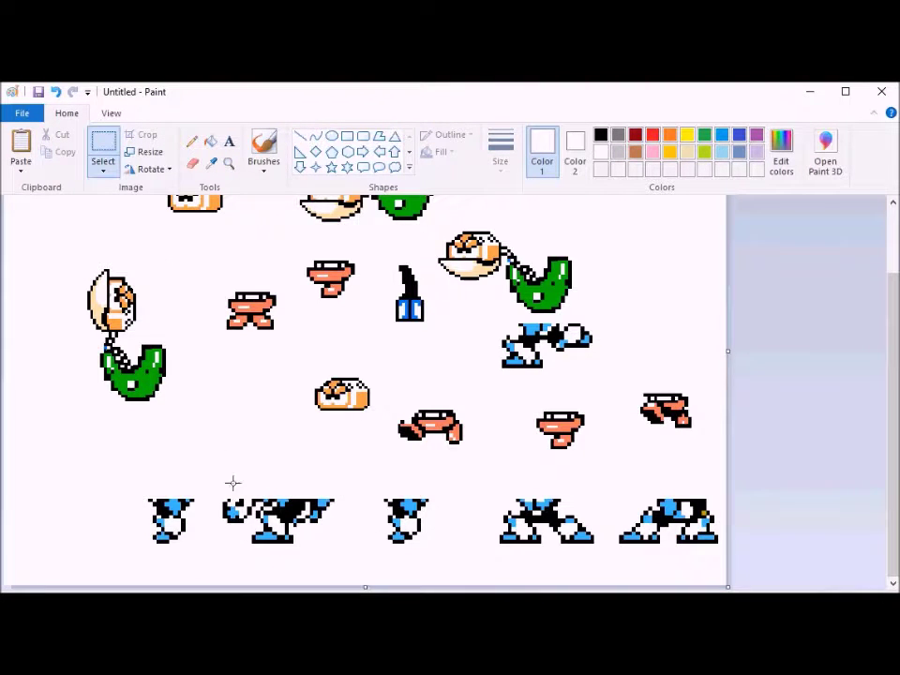
{"action": "left_click_drag", "start_coordinate": [143, 550], "coordinate": [207, 515]}
{"action": "key", "text": "ctrl+c"}
{"action": "key", "text": "ctrl+v"}
{"action": "left_click", "coordinate": [150, 168]}
{"action": "left_click", "coordinate": [167, 240]}
{"action": "left_click_drag", "start_coordinate": [30, 227], "coordinate": [286, 465]}
{"action": "left_click", "coordinate": [142, 171]}
{"action": "left_click", "coordinate": [175, 257]}
{"action": "left_click", "coordinate": [148, 172]}
{"action": "left_click", "coordinate": [175, 205]}
{"action": "left_click", "coordinate": [103, 170]}
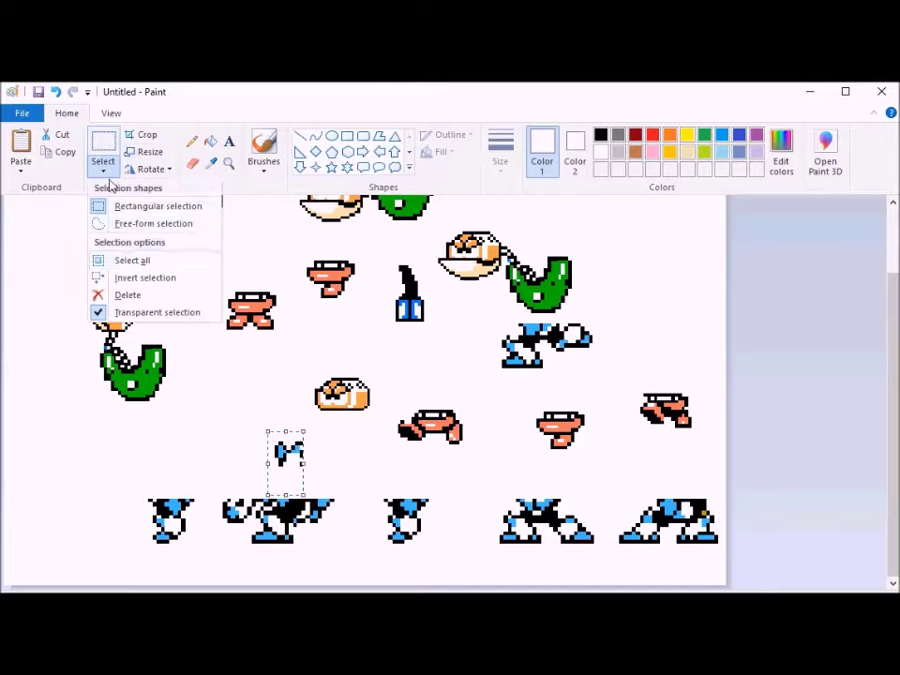
{"action": "left_click", "coordinate": [143, 173]}
{"action": "key", "text": "Delete"}
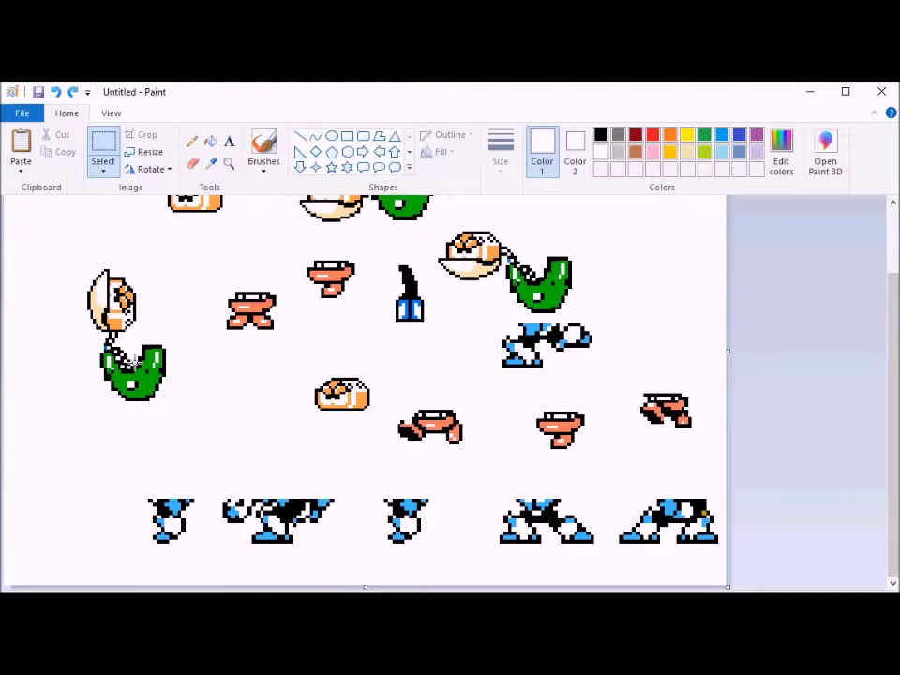
Paste the copied lower leg above the bottom row, rotate it a quarter turn counterclockwise and re-enable transparent selection
{"action": "key", "text": "ctrl+v"}
{"action": "left_click_drag", "start_coordinate": [24, 212], "coordinate": [283, 422]}
{"action": "left_click", "coordinate": [155, 169]}
{"action": "left_click", "coordinate": [174, 205]}
{"action": "left_click", "coordinate": [103, 170]}
{"action": "left_click", "coordinate": [140, 312]}
{"action": "left_click", "coordinate": [357, 440]}
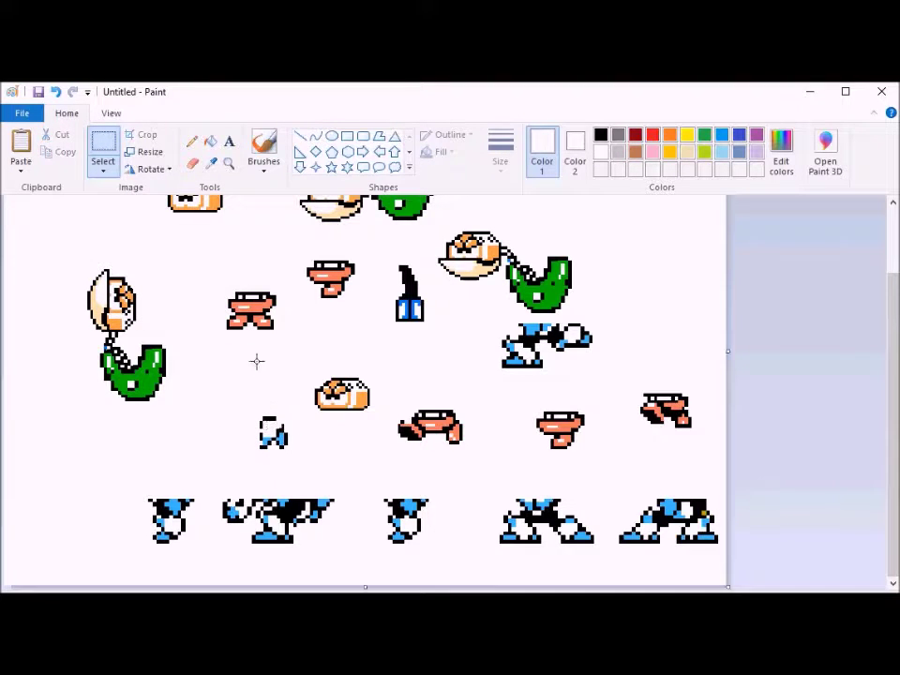
{"action": "mouse_move", "coordinate": [305, 468]}
{"action": "left_mouse_down"}
{"action": "mouse_move", "coordinate": [234, 404]}
{"action": "mouse_move", "coordinate": [269, 418]}
{"action": "left_mouse_up"}
{"action": "left_click", "coordinate": [104, 169]}
{"action": "left_click", "coordinate": [159, 312]}
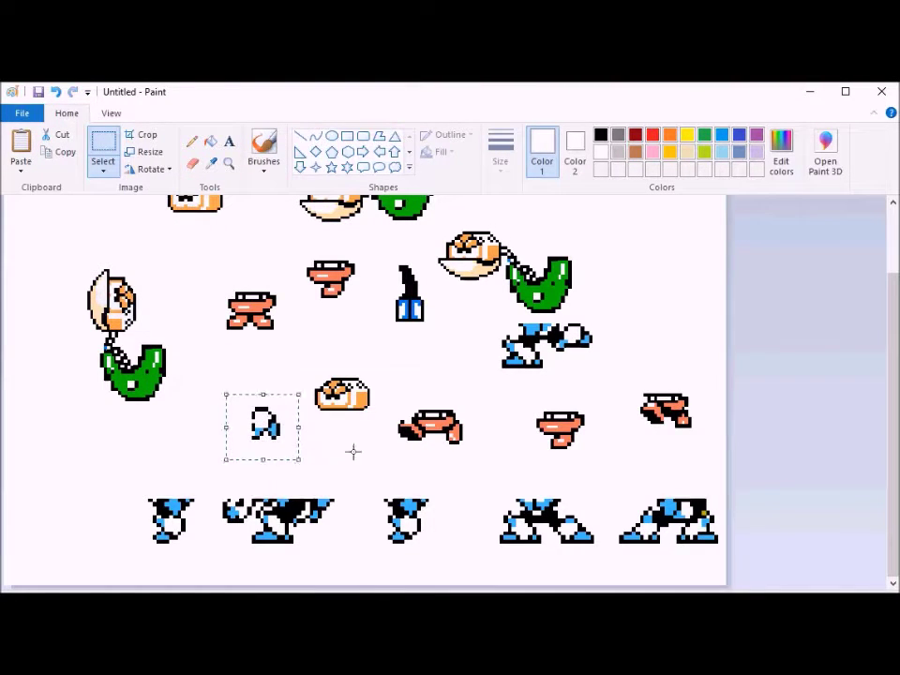
Delete the trailing arm behind the second legs in the bottom row and attach the rotated lower leg there
{"action": "left_click_drag", "start_coordinate": [359, 493], "coordinate": [317, 534]}
{"action": "key", "text": "Delete"}
{"action": "left_click_drag", "start_coordinate": [231, 390], "coordinate": [286, 445]}
{"action": "left_click_drag", "start_coordinate": [273, 434], "coordinate": [310, 489]}
{"action": "key", "text": "ctrl+z"}
{"action": "key", "text": "Delete"}
{"action": "left_click_drag", "start_coordinate": [255, 411], "coordinate": [317, 505]}
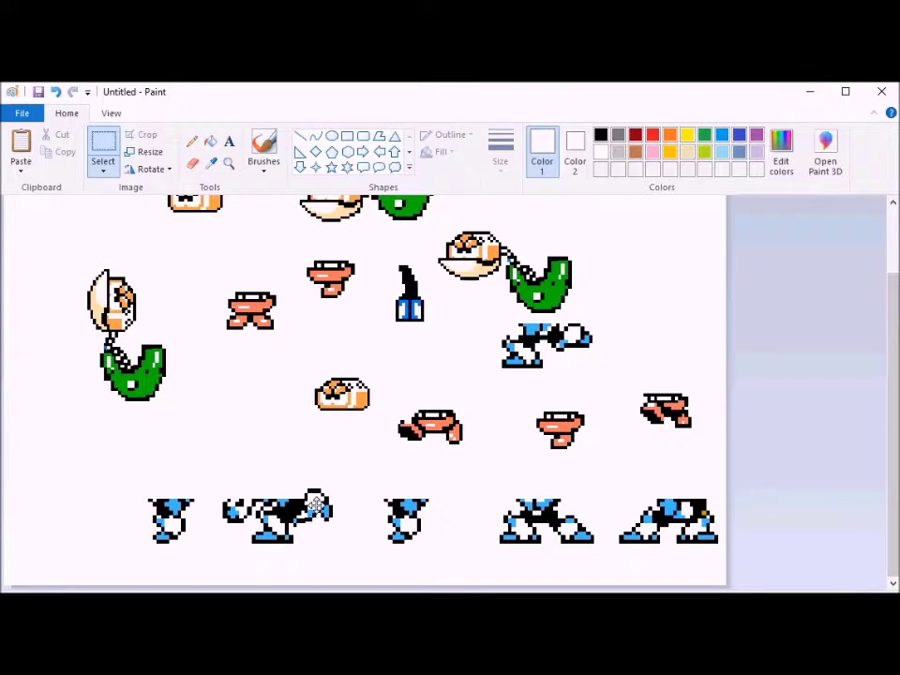
Remove the leftover front arm and stray pixels from the second legs in the bottom row
{"action": "left_click", "coordinate": [252, 399]}
{"action": "left_click_drag", "start_coordinate": [216, 488], "coordinate": [242, 526]}
{"action": "key", "text": "Delete"}
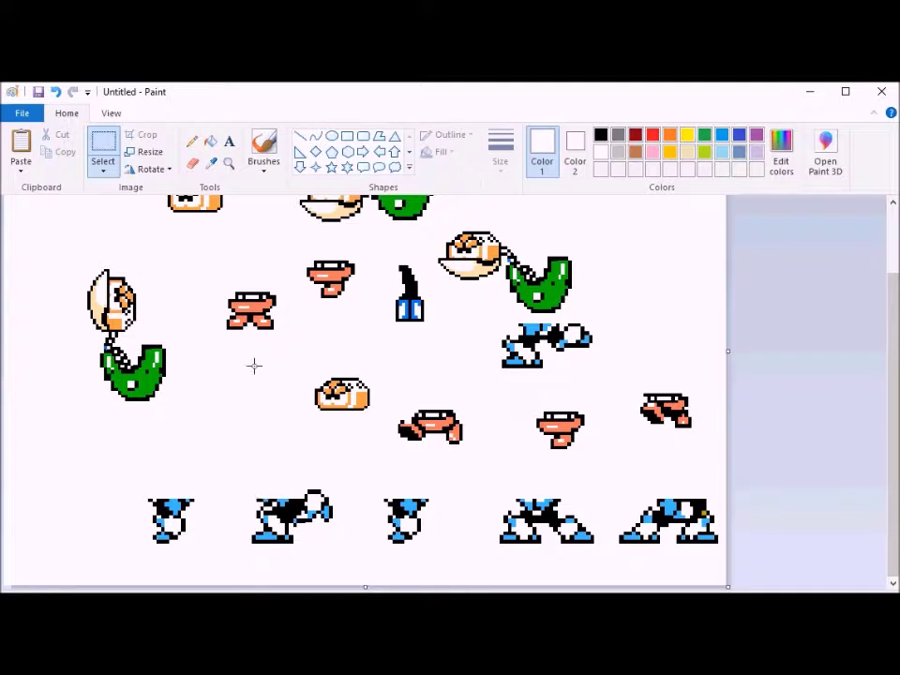
{"action": "left_click", "coordinate": [193, 164]}
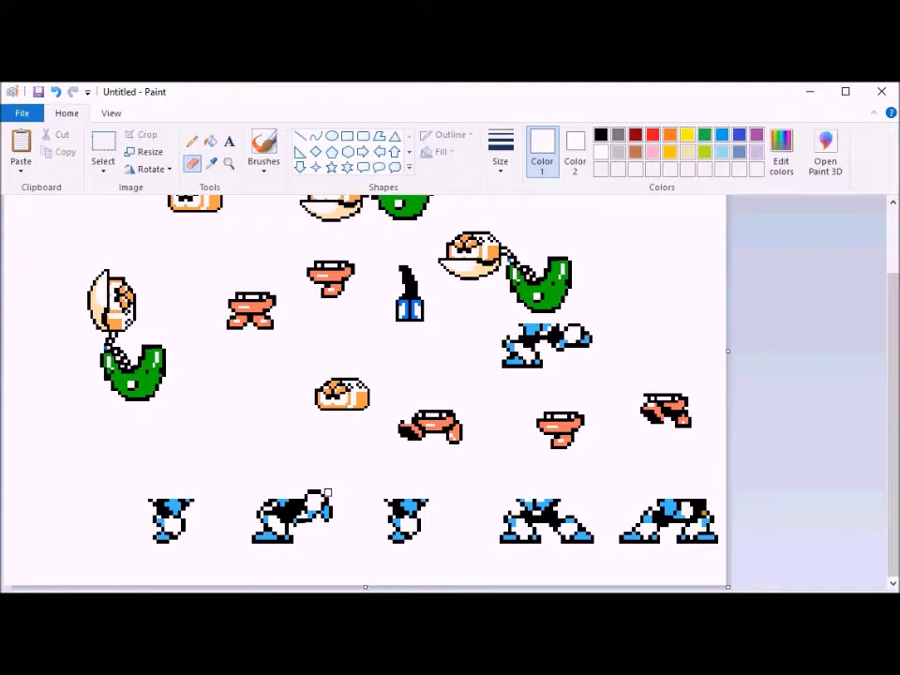
Enlarge the canvas to the right and downward, and move the row of blue legs lower
{"action": "left_click", "coordinate": [103, 145]}
{"action": "left_click", "coordinate": [110, 113]}
{"action": "left_click", "coordinate": [54, 158]}
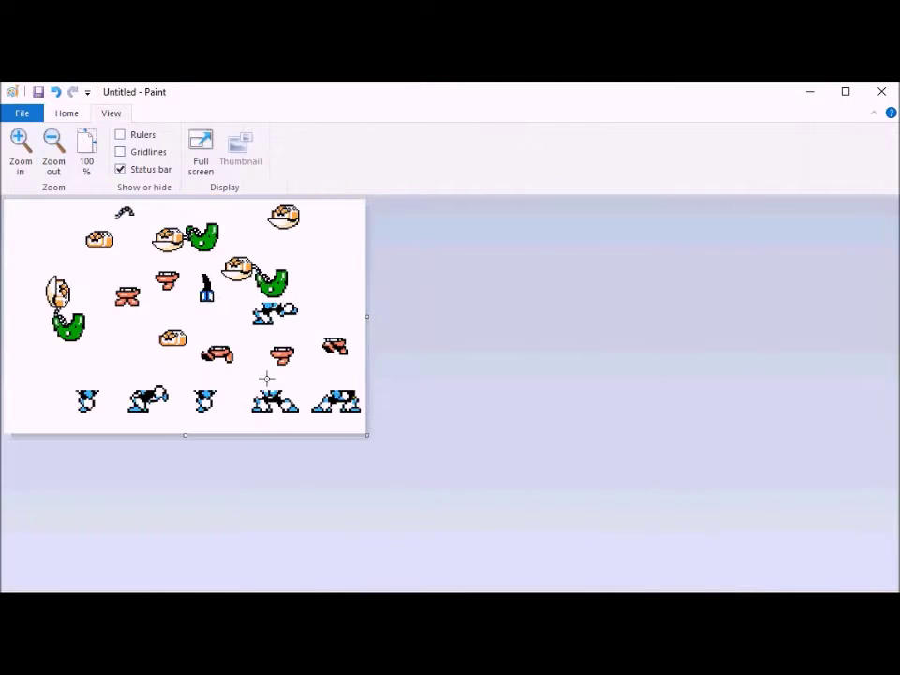
{"action": "left_click_drag", "start_coordinate": [369, 436], "coordinate": [525, 531]}
{"action": "left_click", "coordinate": [66, 113]}
{"action": "left_click_drag", "start_coordinate": [56, 446], "coordinate": [389, 381]}
{"action": "left_click_drag", "start_coordinate": [334, 407], "coordinate": [336, 476]}
Delete the three lower orange leg sprites above the row of blue legs
{"action": "left_click_drag", "start_coordinate": [191, 337], "coordinate": [371, 378]}
{"action": "key", "text": "Delete"}
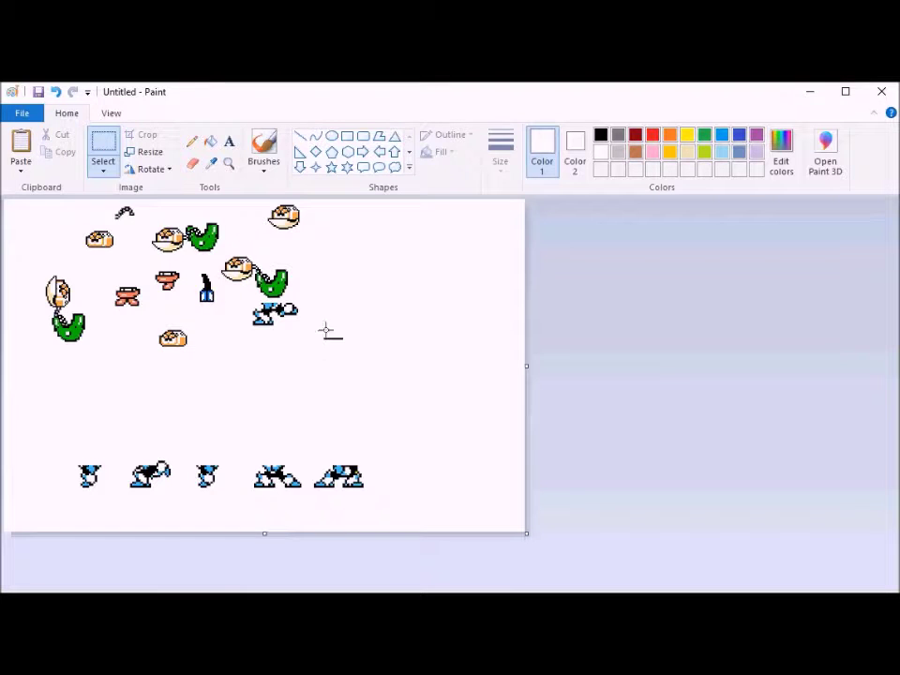
{"action": "left_click_drag", "start_coordinate": [319, 331], "coordinate": [400, 376]}
{"action": "key", "text": "Delete"}
Move the lower orange head into the empty area on its right and the separate crouching blue legs toward the canvas's lower-right corner
{"action": "left_click_drag", "start_coordinate": [150, 319], "coordinate": [203, 361]}
{"action": "left_click_drag", "start_coordinate": [157, 335], "coordinate": [360, 308]}
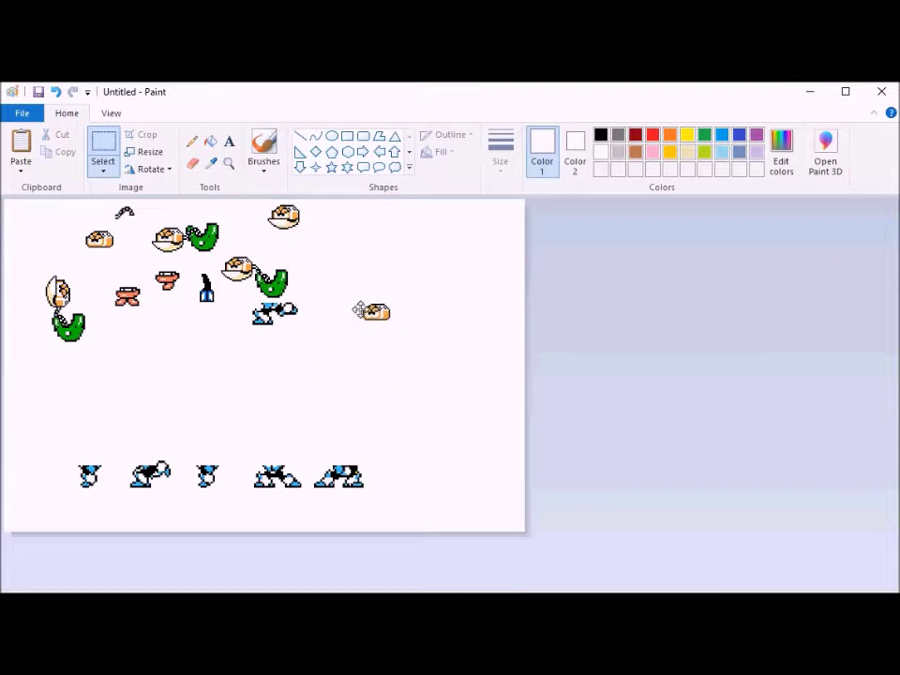
{"action": "left_click_drag", "start_coordinate": [232, 351], "coordinate": [317, 300]}
{"action": "left_click_drag", "start_coordinate": [279, 317], "coordinate": [440, 443]}
{"action": "left_click", "coordinate": [143, 239]}
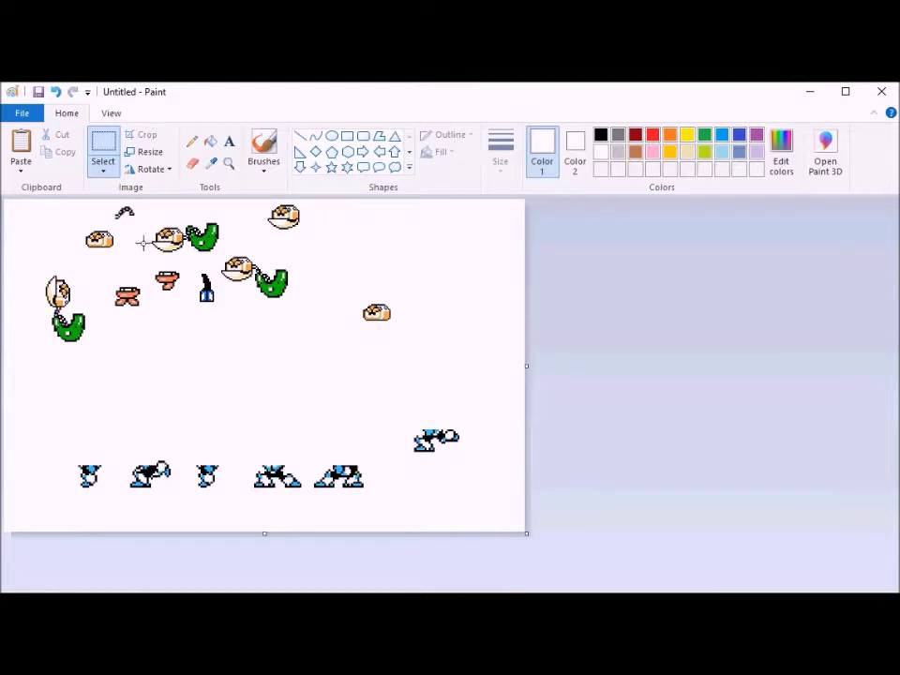
Duplicate the upper open-mouthed head with the green body and place the copy above the lower-right crouching legs
{"action": "left_click_drag", "start_coordinate": [154, 216], "coordinate": [231, 249]}
{"action": "left_click", "coordinate": [142, 212]}
{"action": "left_click_drag", "start_coordinate": [145, 215], "coordinate": [222, 255]}
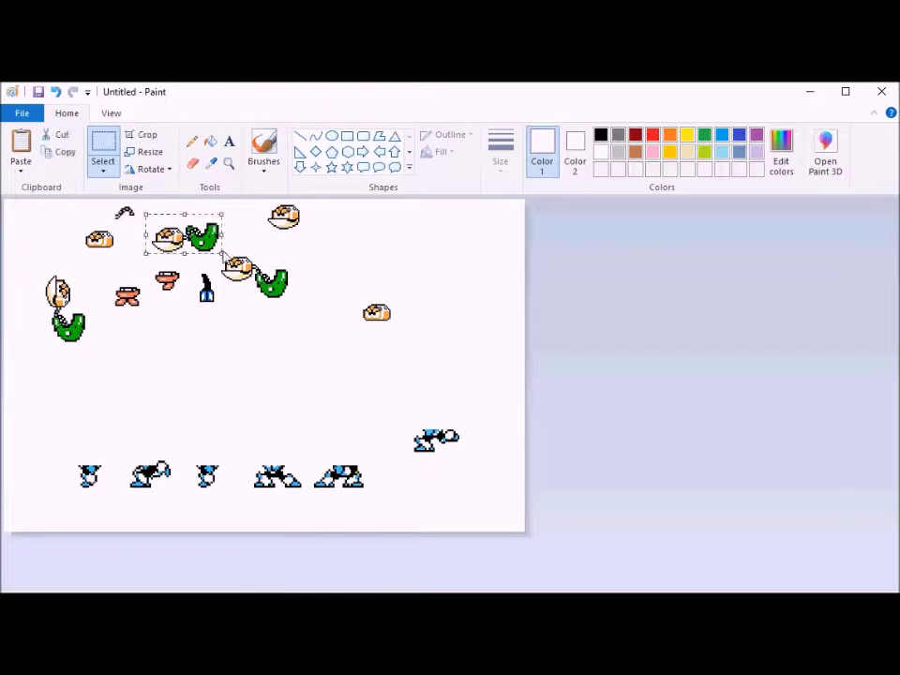
{"action": "key", "text": "ctrl+c"}
{"action": "key", "text": "ctrl+v"}
{"action": "left_click_drag", "start_coordinate": [66, 230], "coordinate": [388, 401]}
Fill the remaining gold spot on the last legs in the bottom row with white
{"action": "left_click", "coordinate": [110, 112]}
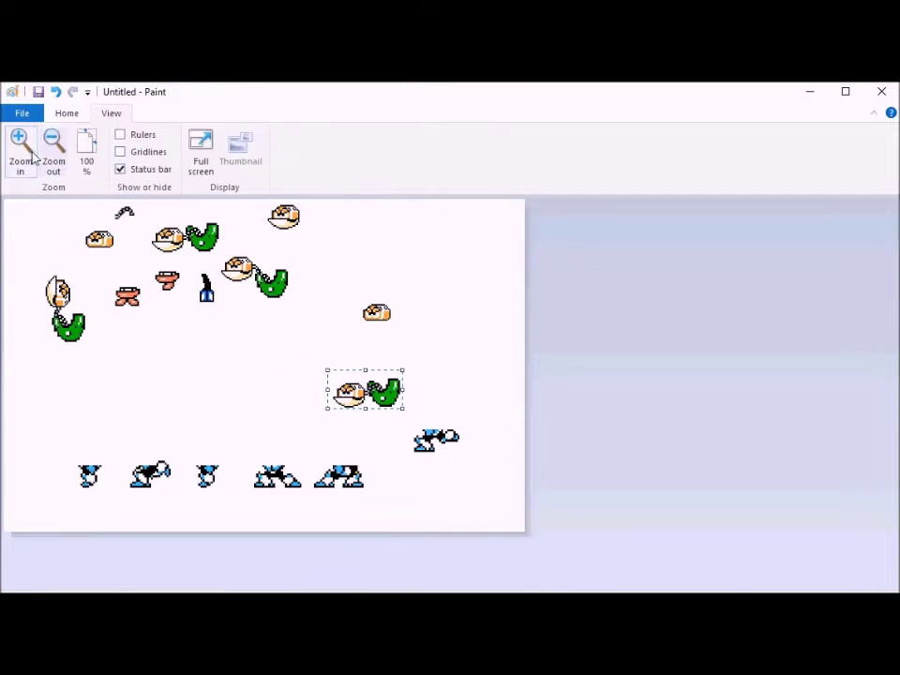
{"action": "left_click", "coordinate": [20, 145]}
{"action": "scroll", "coordinate": [529, 381], "scroll_direction": "down", "scroll_amount": 2}
{"action": "left_click_drag", "start_coordinate": [616, 587], "coordinate": [750, 587]}
{"action": "left_click", "coordinate": [67, 112]}
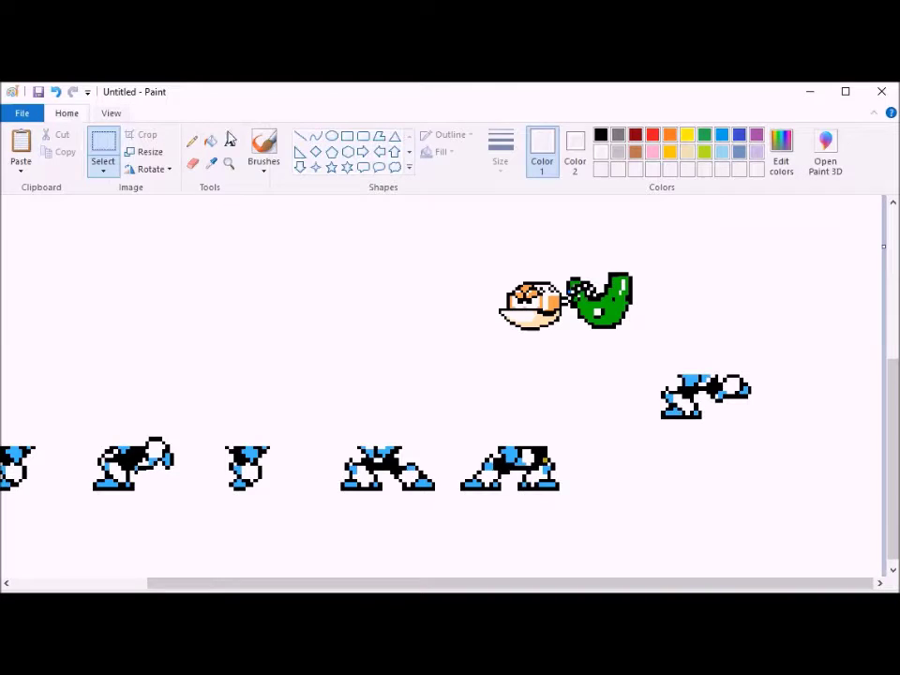
{"action": "left_click", "coordinate": [210, 141]}
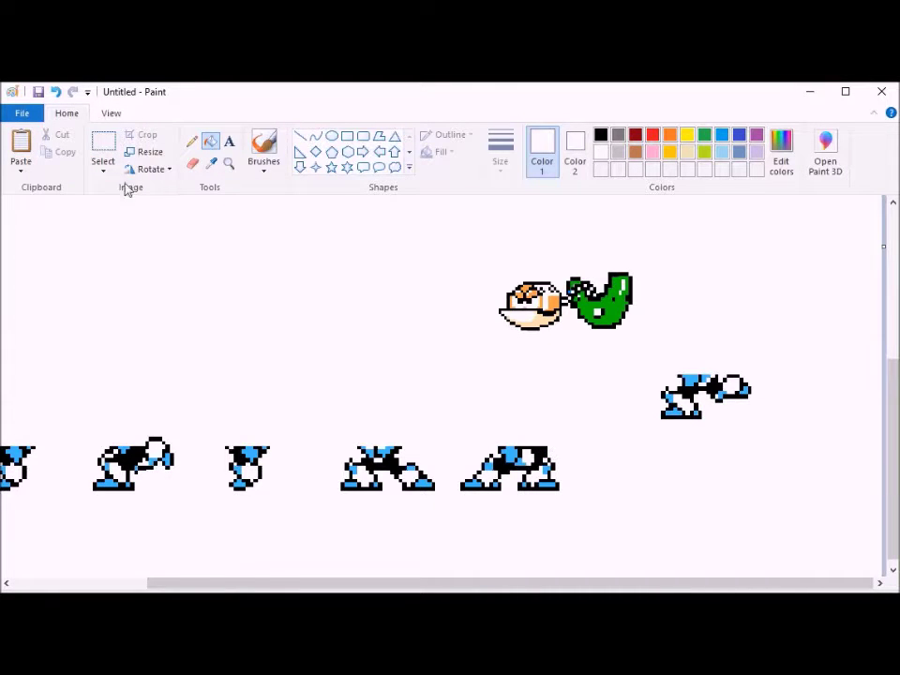
Fit the copied head and green body onto the crouching blue legs at the lower right
{"action": "left_click", "coordinate": [103, 150]}
{"action": "left_click_drag", "start_coordinate": [468, 251], "coordinate": [647, 342]}
{"action": "left_click_drag", "start_coordinate": [584, 301], "coordinate": [674, 356]}
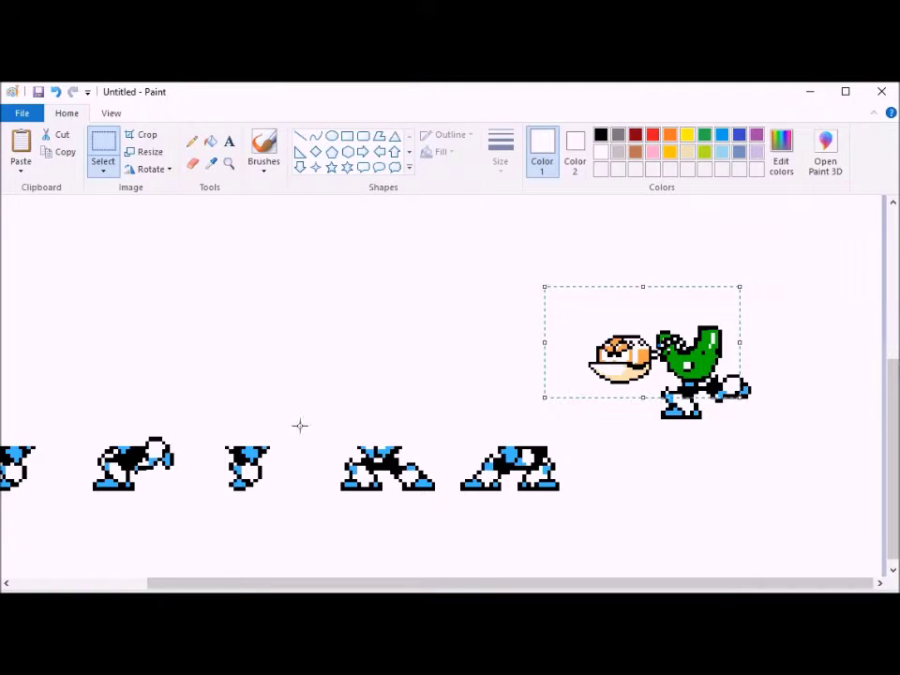
Paste another copy of the head with green body above the second legs in the bottom row
{"action": "left_click_drag", "start_coordinate": [353, 583], "coordinate": [215, 585]}
{"action": "key", "text": "ctrl+v"}
{"action": "mouse_move", "coordinate": [102, 265]}
{"action": "left_mouse_down"}
{"action": "mouse_move", "coordinate": [250, 298]}
{"action": "mouse_move", "coordinate": [240, 422]}
{"action": "mouse_move", "coordinate": [244, 378]}
{"action": "left_mouse_up"}
{"action": "left_click", "coordinate": [192, 162]}
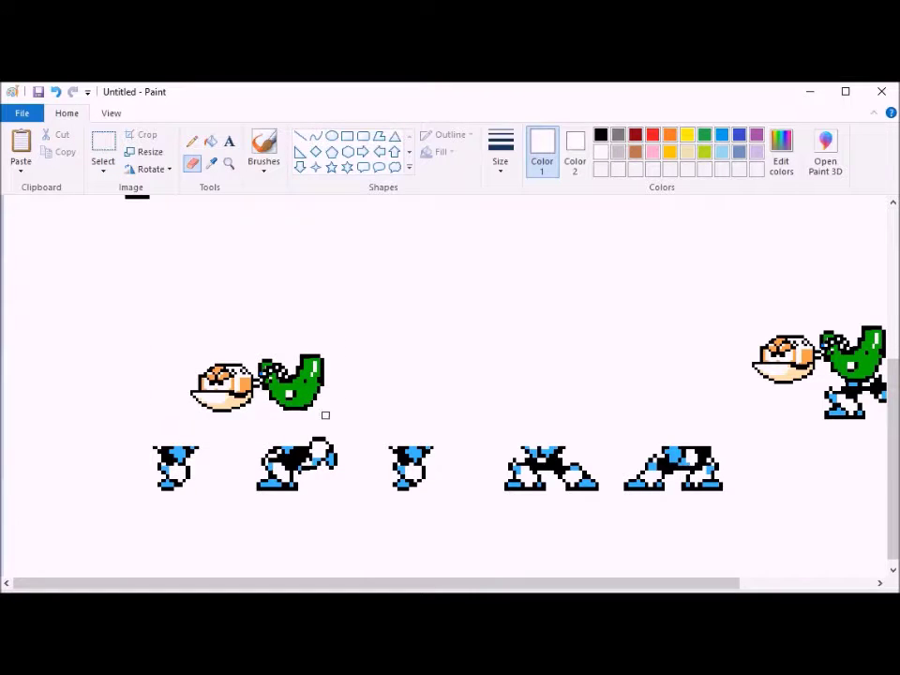
{"action": "left_click", "coordinate": [500, 155]}
{"action": "left_click", "coordinate": [510, 203]}
{"action": "left_click", "coordinate": [500, 155]}
{"action": "left_click", "coordinate": [512, 226]}
Move the first single blue leg down and left, and seat the pasted head with green body on the neighbouring kicked-back legs
{"action": "left_click", "coordinate": [103, 141]}
{"action": "left_click_drag", "start_coordinate": [145, 421], "coordinate": [96, 514]}
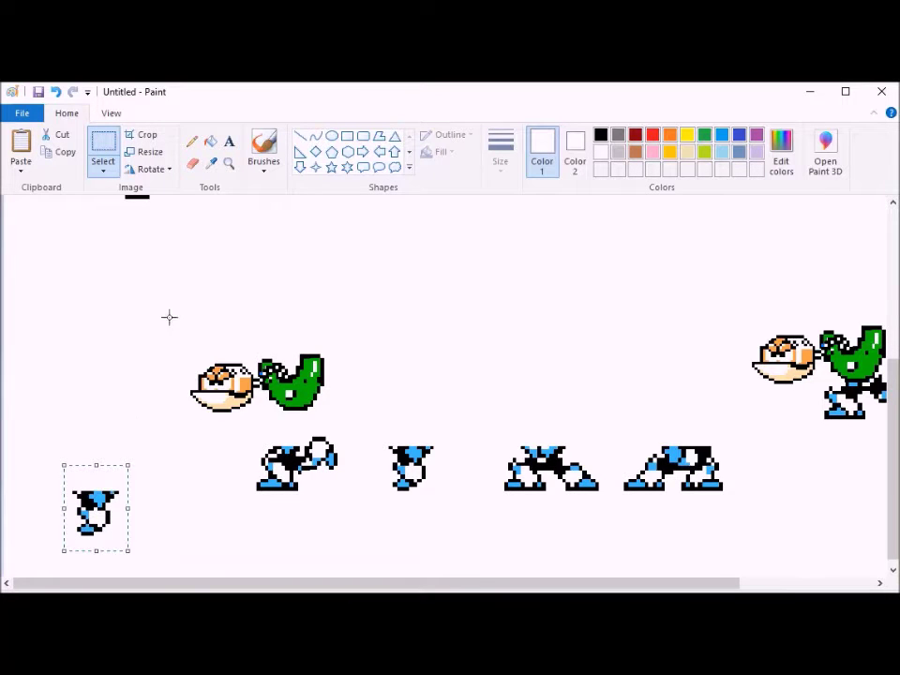
{"action": "left_click_drag", "start_coordinate": [168, 317], "coordinate": [330, 453]}
{"action": "left_click", "coordinate": [230, 382]}
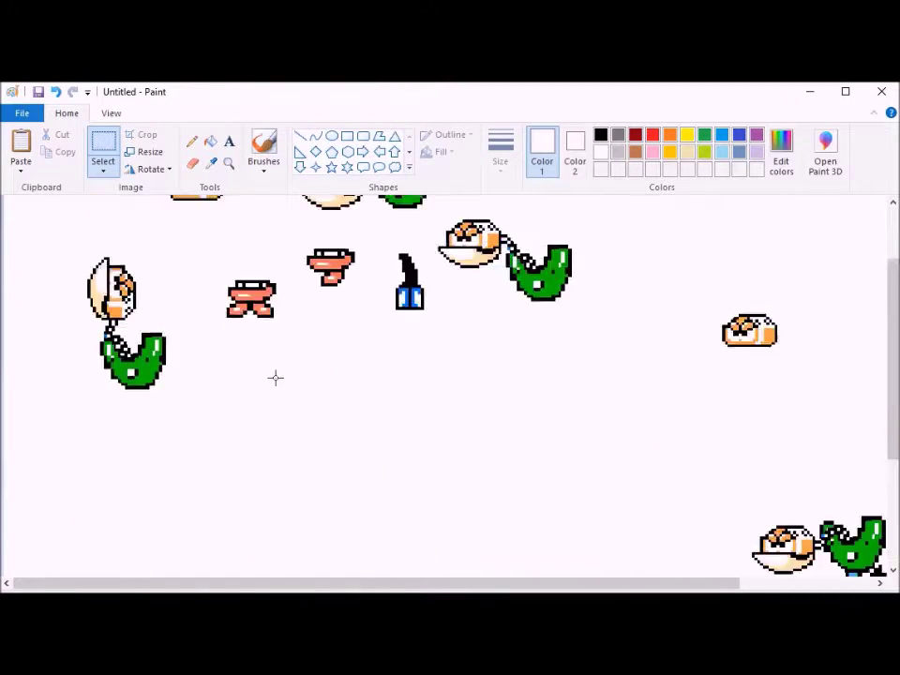
{"action": "scroll", "coordinate": [276, 376], "scroll_direction": "up", "scroll_amount": 2}
{"action": "scroll", "coordinate": [368, 345], "scroll_direction": "down", "scroll_amount": 3}
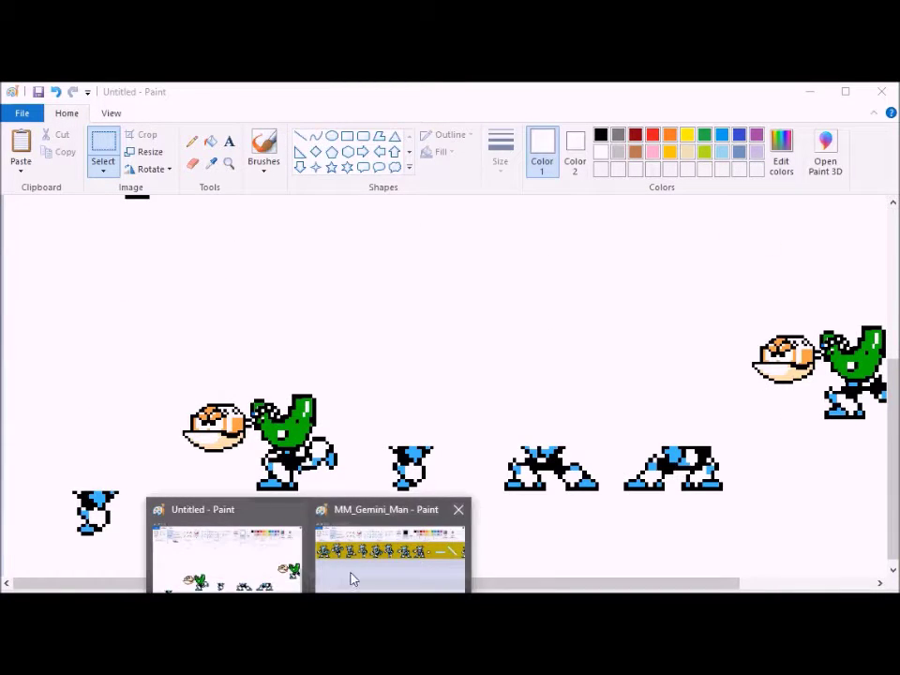
Copy the strip across Gemini Man's arms from the first MM_Gemini_Man sprite, paste it into the Untitled drawing and enlarge it
{"action": "left_click", "coordinate": [351, 579]}
{"action": "left_click_drag", "start_coordinate": [483, 583], "coordinate": [394, 576]}
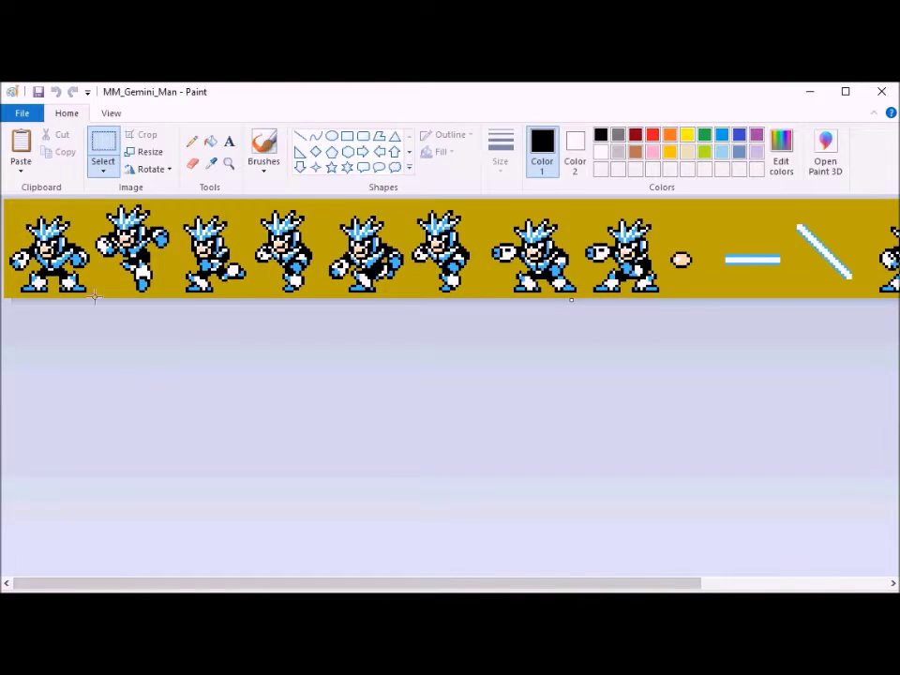
{"action": "left_click_drag", "start_coordinate": [54, 254], "coordinate": [97, 271]}
{"action": "key", "text": "ctrl+c"}
{"action": "mouse_move", "coordinate": [311, 577]}
{"action": "left_click", "coordinate": [226, 553]}
{"action": "key", "text": "ctrl+v"}
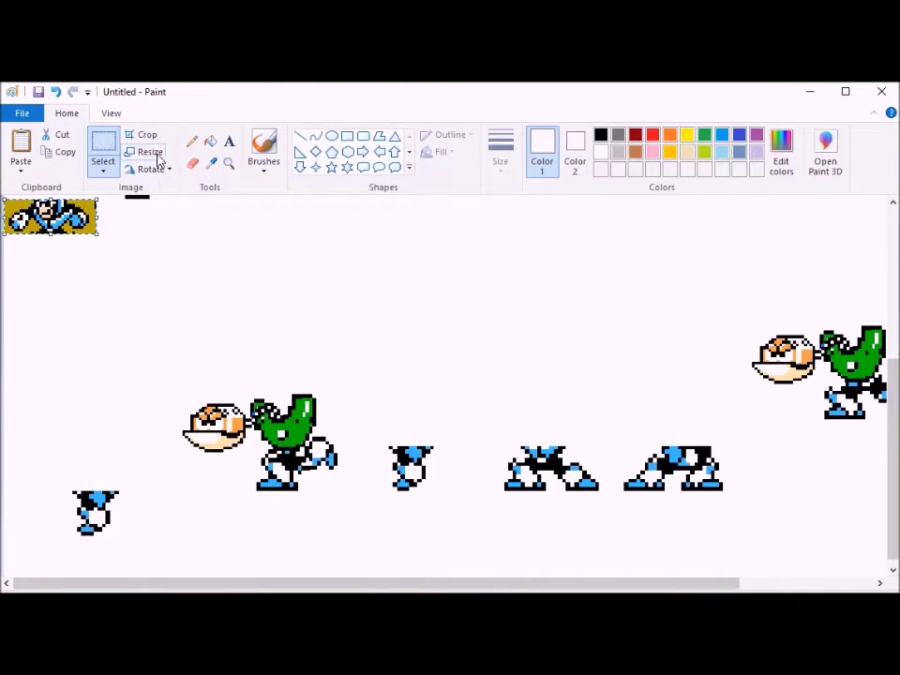
{"action": "left_click", "coordinate": [155, 155]}
{"action": "key", "text": "Return"}
Separate the front hand and the rear arm from the pasted strip, and trim the excess off the rear arm piece
{"action": "left_click_drag", "start_coordinate": [76, 255], "coordinate": [284, 346]}
{"action": "left_click_drag", "start_coordinate": [270, 313], "coordinate": [201, 310]}
{"action": "left_click_drag", "start_coordinate": [427, 336], "coordinate": [360, 330]}
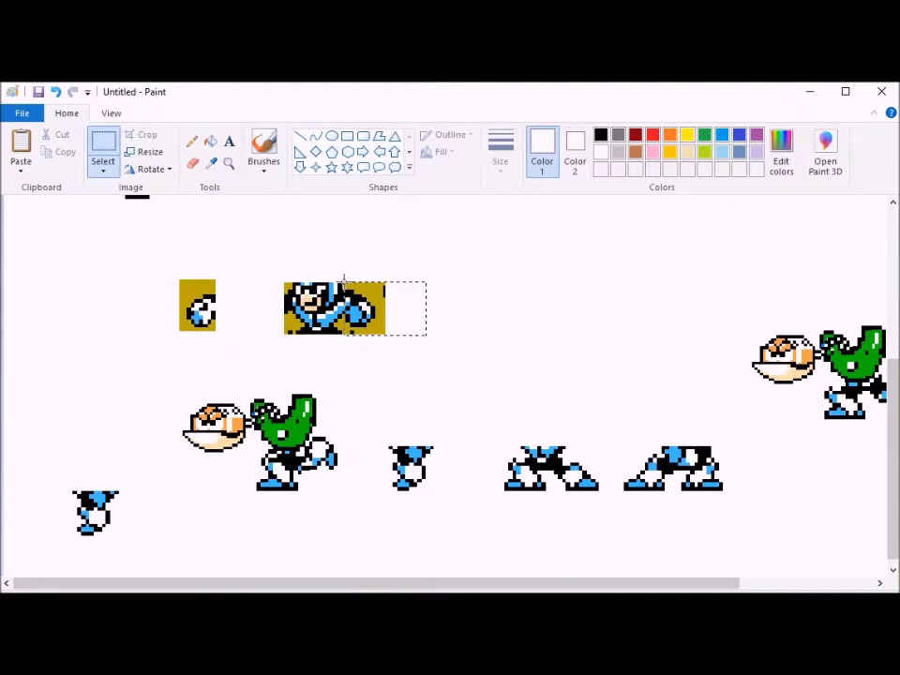
{"action": "left_click_drag", "start_coordinate": [346, 278], "coordinate": [73, 246]}
{"action": "left_click_drag", "start_coordinate": [48, 323], "coordinate": [49, 320]}
{"action": "key", "text": "Delete"}
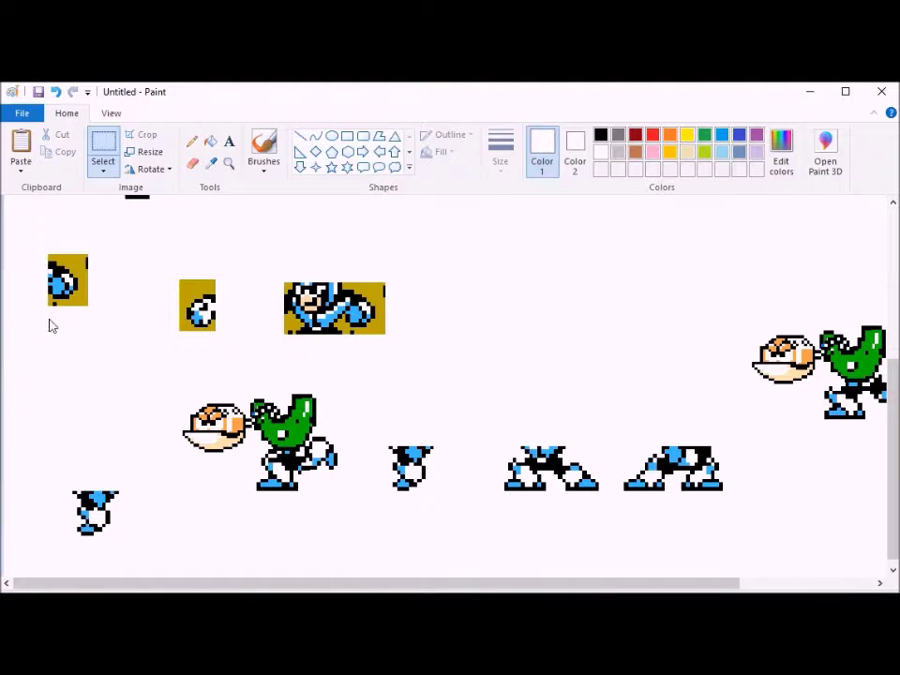
Fill the gold backgrounds of the two arm pieces with white and delete the leftover torso piece
{"action": "left_click", "coordinate": [210, 141]}
{"action": "left_click", "coordinate": [86, 261]}
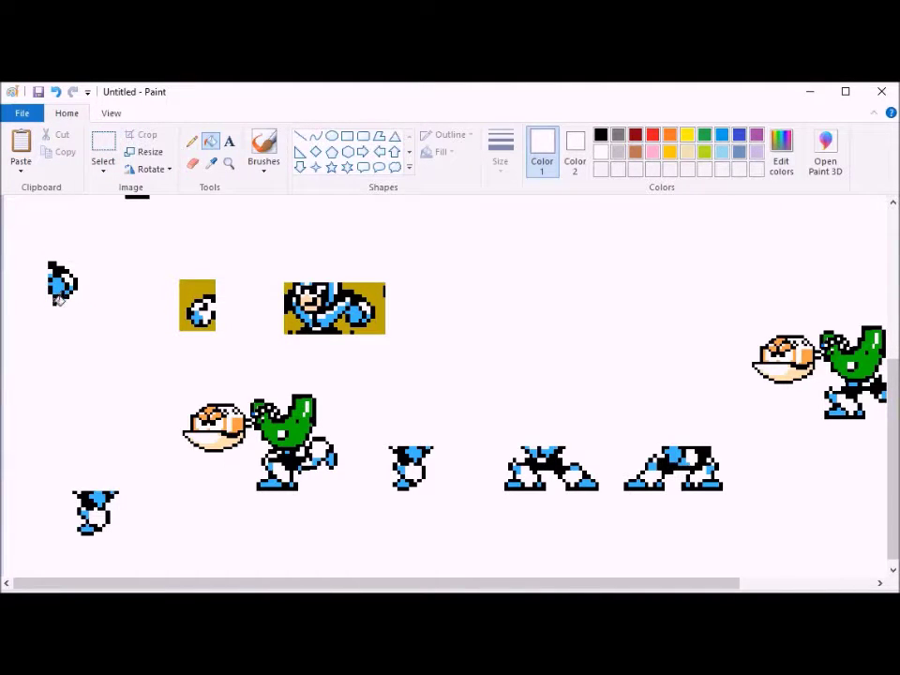
{"action": "left_click", "coordinate": [183, 291]}
{"action": "left_click", "coordinate": [104, 150]}
{"action": "left_click_drag", "start_coordinate": [263, 263], "coordinate": [415, 364]}
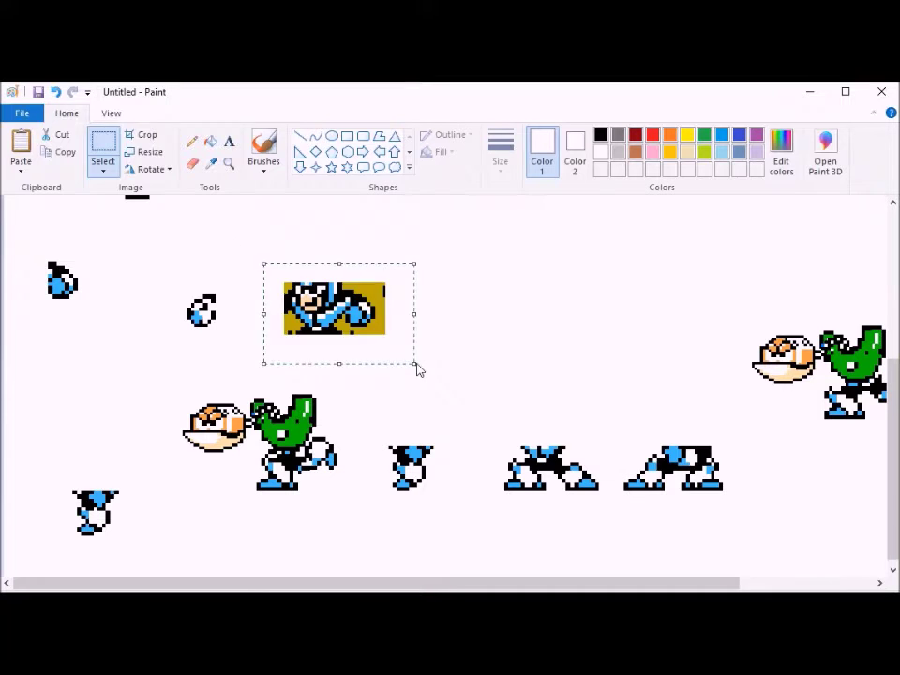
{"action": "key", "text": "Delete"}
Try to fit the rear arm onto the green body of the kicked-back-leg pose, and undo the placement
{"action": "left_click_drag", "start_coordinate": [38, 251], "coordinate": [100, 311]}
{"action": "left_click_drag", "start_coordinate": [98, 304], "coordinate": [424, 403]}
{"action": "left_click_drag", "start_coordinate": [364, 358], "coordinate": [430, 406]}
{"action": "left_click_drag", "start_coordinate": [414, 388], "coordinate": [351, 420]}
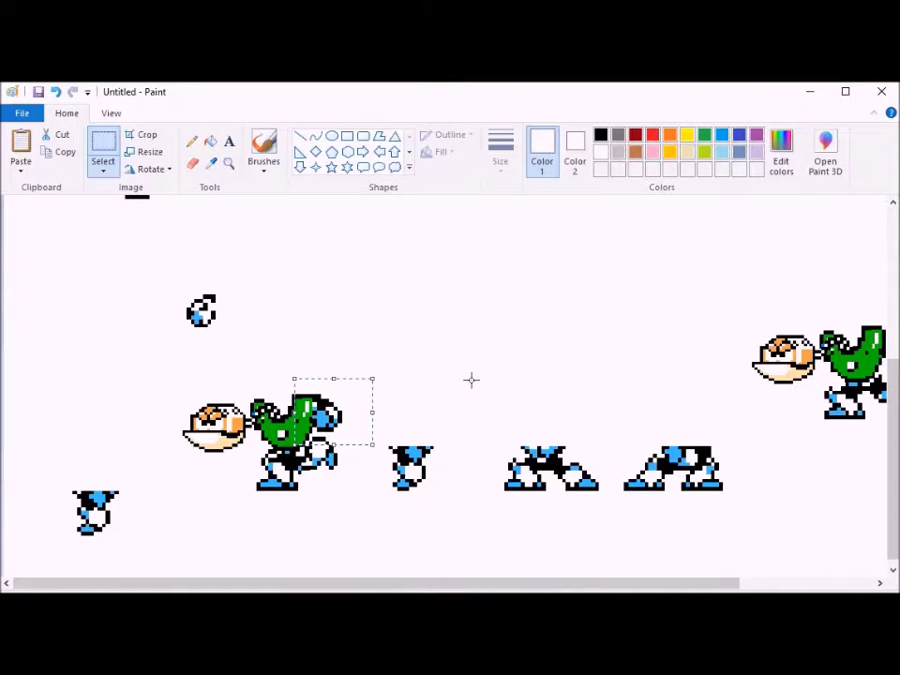
{"action": "left_click", "coordinate": [471, 380]}
{"action": "left_click_drag", "start_coordinate": [163, 371], "coordinate": [359, 518]}
{"action": "key", "text": "ctrl+z"}
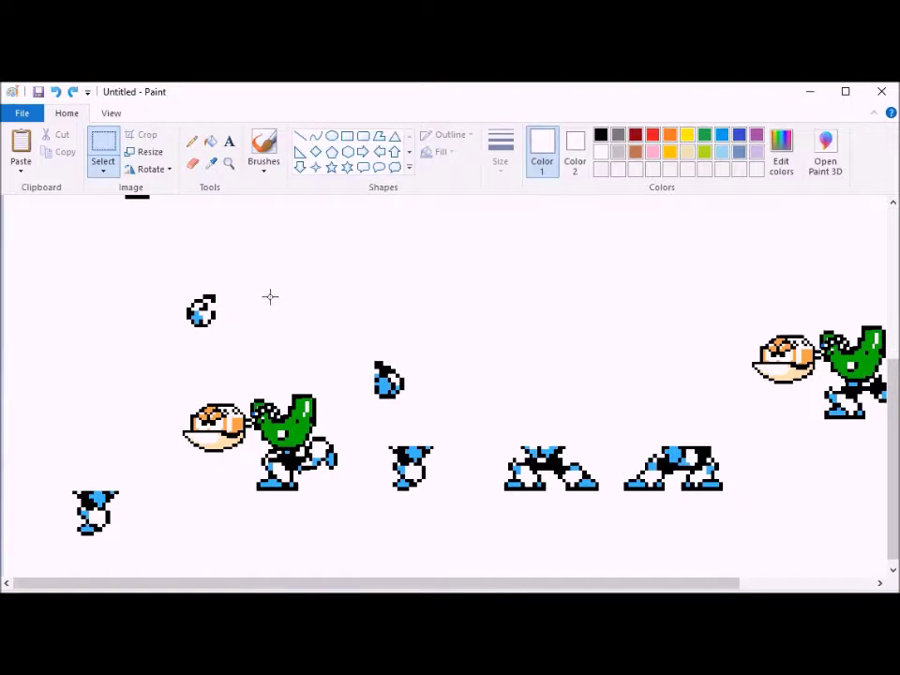
Bring the front hand beside the rear arm, and place a copy of the pair below the row of legs
{"action": "left_click_drag", "start_coordinate": [171, 280], "coordinate": [259, 344]}
{"action": "left_click_drag", "start_coordinate": [198, 301], "coordinate": [466, 363]}
{"action": "left_click", "coordinate": [362, 318]}
{"action": "left_click_drag", "start_coordinate": [355, 327], "coordinate": [530, 419]}
{"action": "key", "text": "ctrl+c"}
{"action": "key", "text": "ctrl+v"}
{"action": "left_click_drag", "start_coordinate": [86, 253], "coordinate": [474, 556]}
Attach the rear arm to the left kicked-back-leg pose's green body and seat the pose over the front hand
{"action": "left_click_drag", "start_coordinate": [379, 370], "coordinate": [318, 410]}
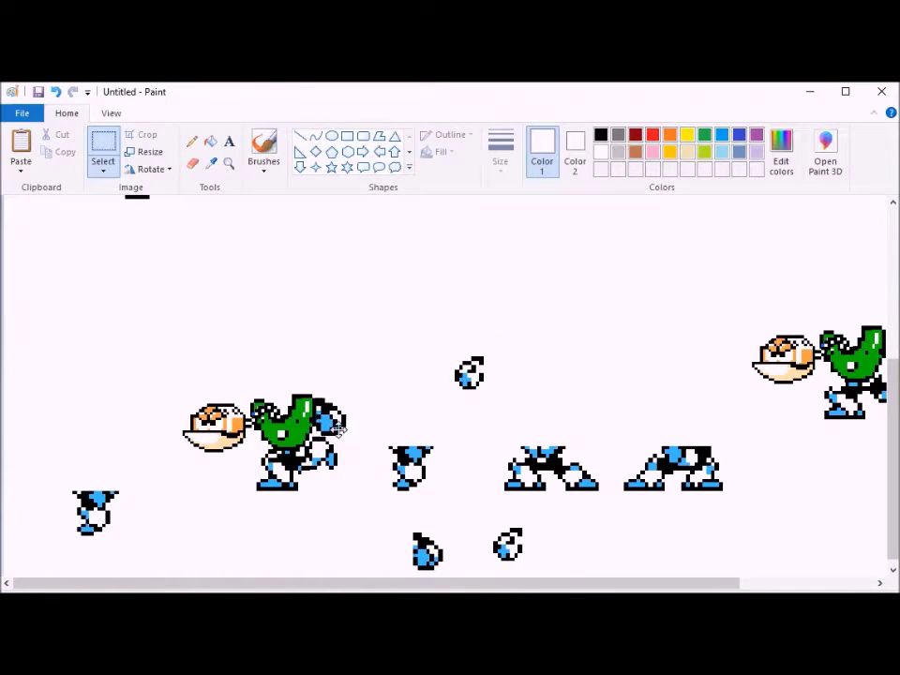
{"action": "left_click_drag", "start_coordinate": [174, 389], "coordinate": [364, 515]}
{"action": "left_click_drag", "start_coordinate": [282, 441], "coordinate": [336, 319]}
{"action": "left_click_drag", "start_coordinate": [434, 346], "coordinate": [211, 390]}
{"action": "left_click_drag", "start_coordinate": [236, 263], "coordinate": [431, 389]}
{"action": "left_click_drag", "start_coordinate": [402, 353], "coordinate": [299, 436]}
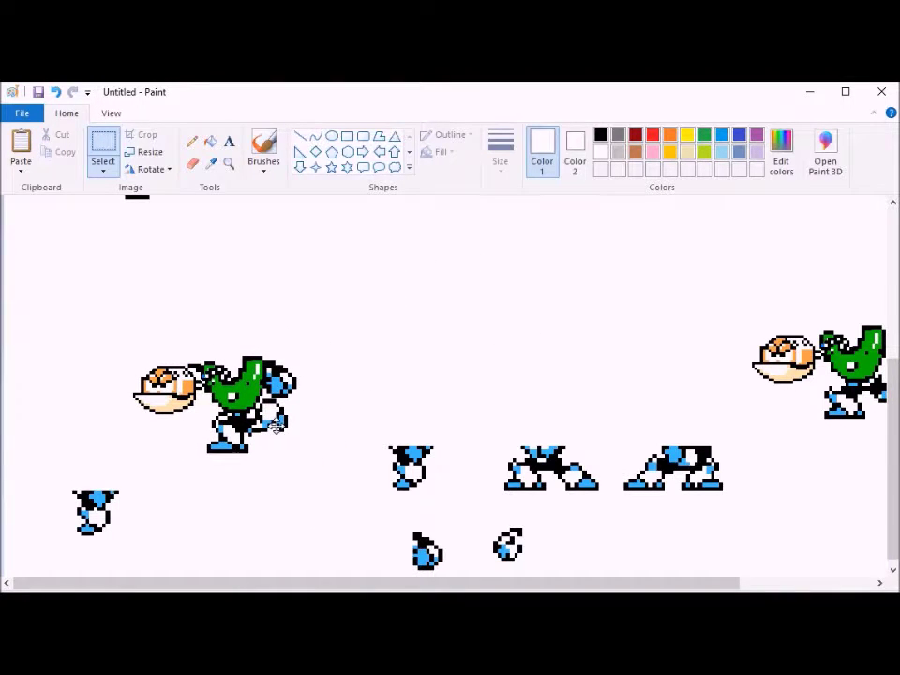
{"action": "left_click_drag", "start_coordinate": [132, 344], "coordinate": [326, 470]}
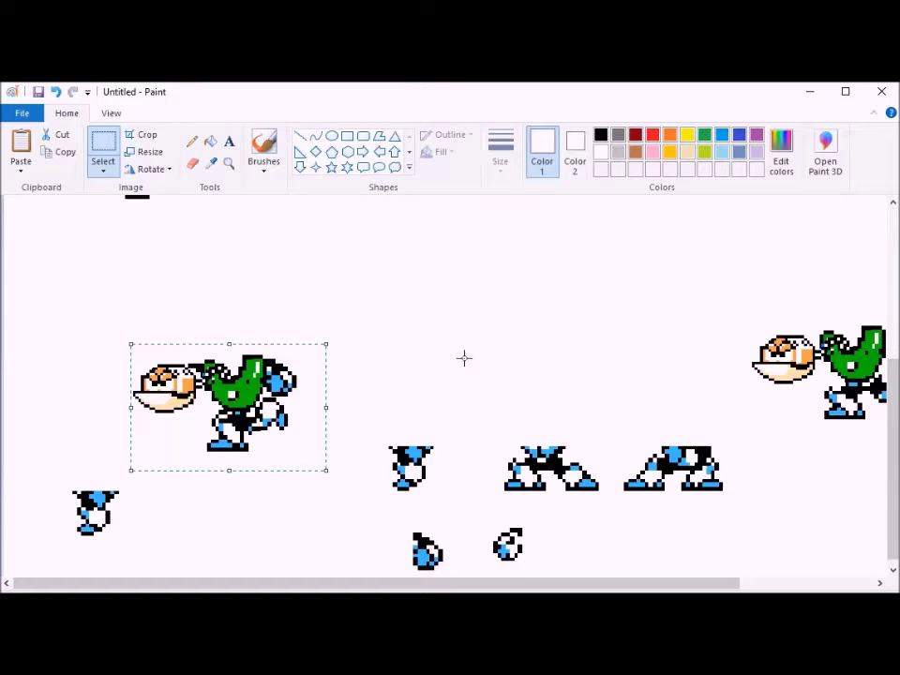
{"action": "left_click", "coordinate": [465, 358]}
Move the duplicated front hand beside the far-right pose, and paste a spare pair of arms near the upper left
{"action": "mouse_move", "coordinate": [445, 585]}
{"action": "left_mouse_down"}
{"action": "mouse_move", "coordinate": [542, 582]}
{"action": "mouse_move", "coordinate": [414, 589]}
{"action": "mouse_move", "coordinate": [448, 587]}
{"action": "left_mouse_up"}
{"action": "left_click_drag", "start_coordinate": [310, 517], "coordinate": [376, 565]}
{"action": "left_click_drag", "start_coordinate": [368, 520], "coordinate": [545, 313]}
{"action": "left_click", "coordinate": [721, 296]}
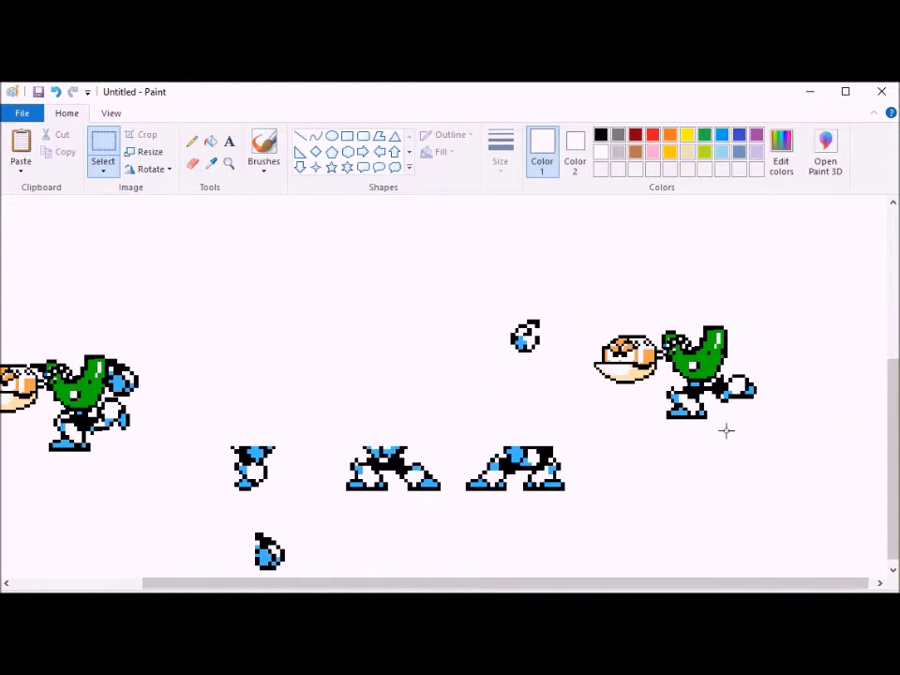
{"action": "key", "text": "ctrl+v"}
{"action": "left_click_drag", "start_coordinate": [89, 246], "coordinate": [205, 250]}
Seat the outstretched-leg pose over the front hand, and attach the rear arm to its green body with transparent selection toggled
{"action": "left_click_drag", "start_coordinate": [569, 305], "coordinate": [781, 457]}
{"action": "left_click_drag", "start_coordinate": [746, 420], "coordinate": [595, 372]}
{"action": "left_click", "coordinate": [103, 171]}
{"action": "left_click", "coordinate": [172, 318]}
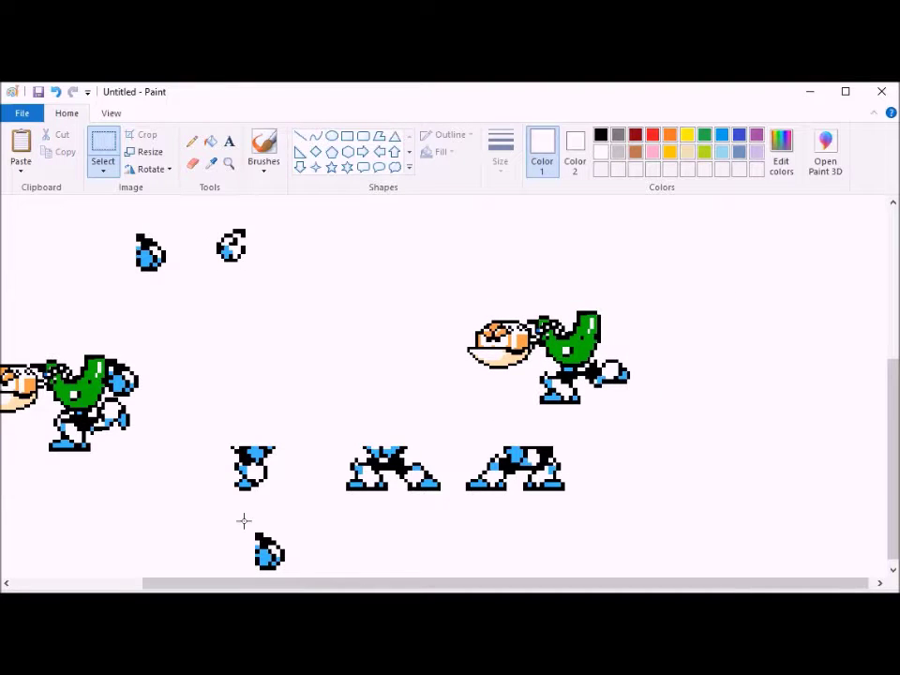
{"action": "left_click_drag", "start_coordinate": [243, 521], "coordinate": [293, 574]}
{"action": "left_click_drag", "start_coordinate": [272, 551], "coordinate": [610, 339]}
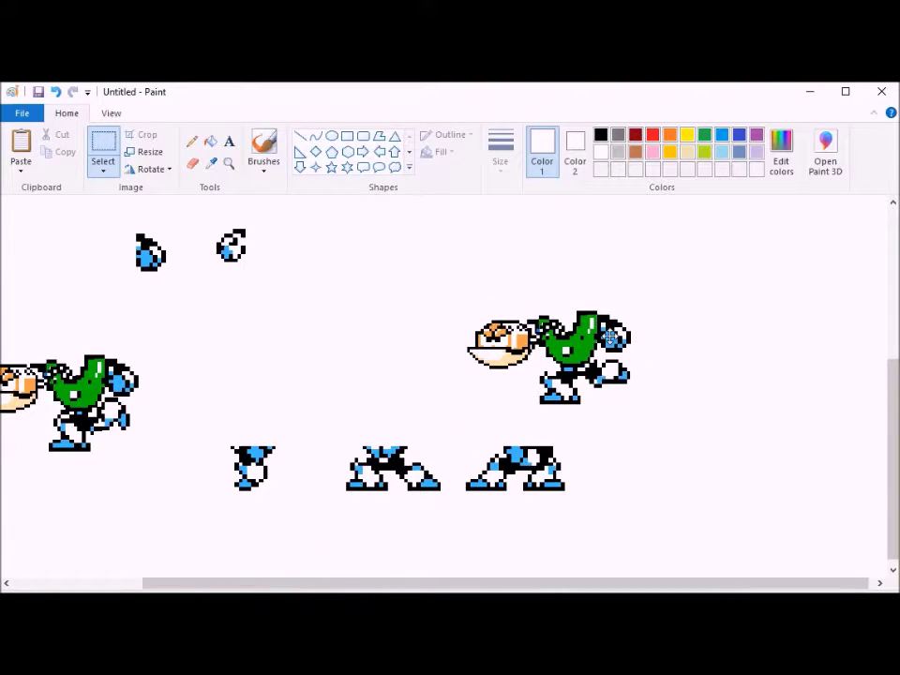
Copy the head, green body and arms of the outstretched-leg pose and paste them above that pose
{"action": "left_click_drag", "start_coordinate": [432, 290], "coordinate": [671, 400]}
{"action": "left_click", "coordinate": [599, 445]}
{"action": "left_click_drag", "start_coordinate": [643, 369], "coordinate": [644, 368]}
{"action": "key", "text": "ctrl+c"}
{"action": "key", "text": "ctrl+v"}
{"action": "left_click_drag", "start_coordinate": [106, 231], "coordinate": [508, 212]}
Erase the leftover leg outline beneath the copied upper body and the black tip beside the single leg's hip
{"action": "left_click", "coordinate": [210, 165]}
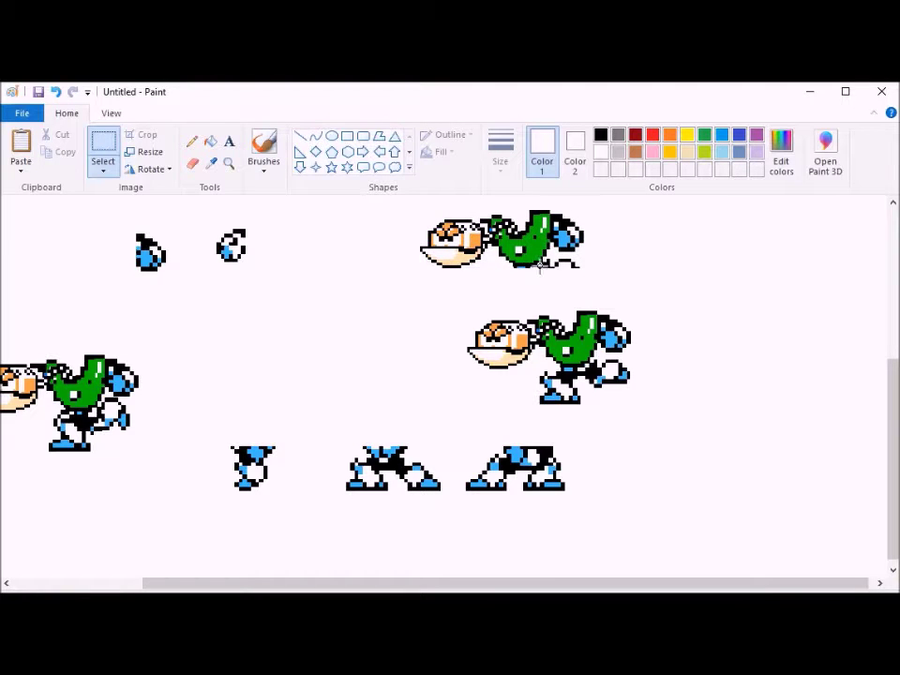
{"action": "left_click", "coordinate": [193, 165]}
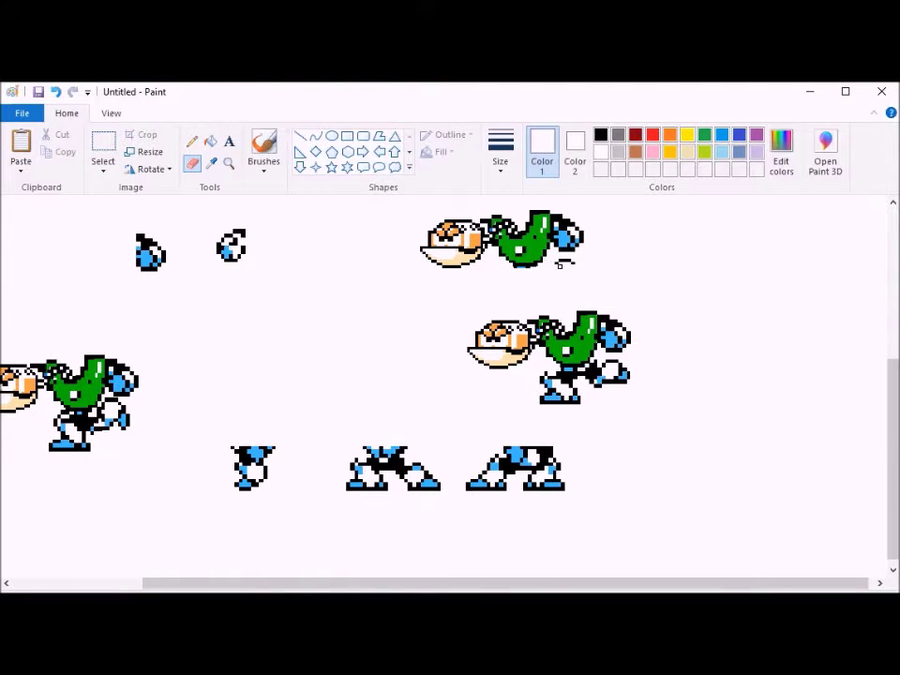
{"action": "left_click", "coordinate": [104, 145]}
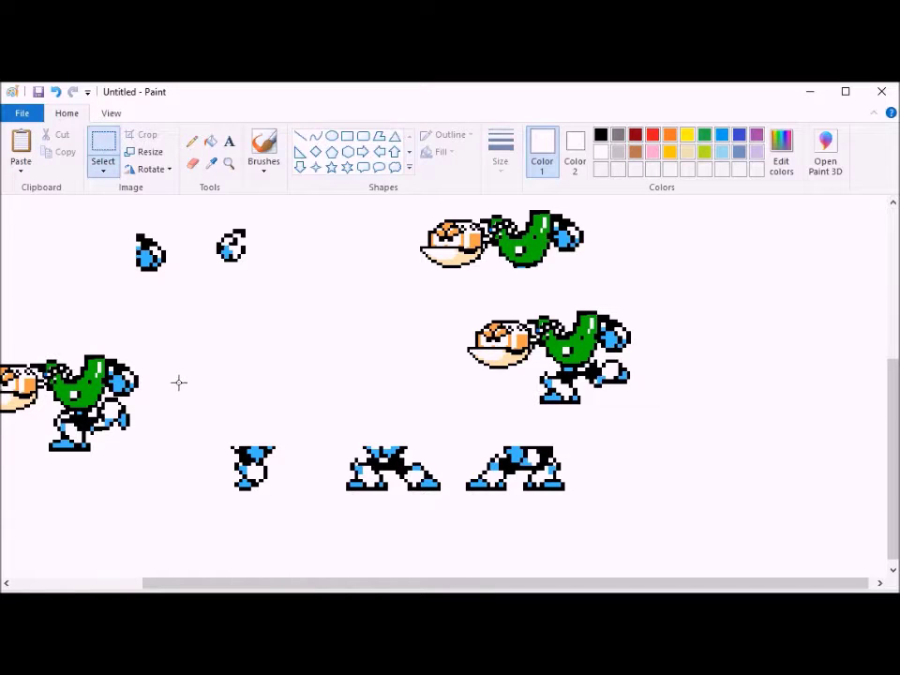
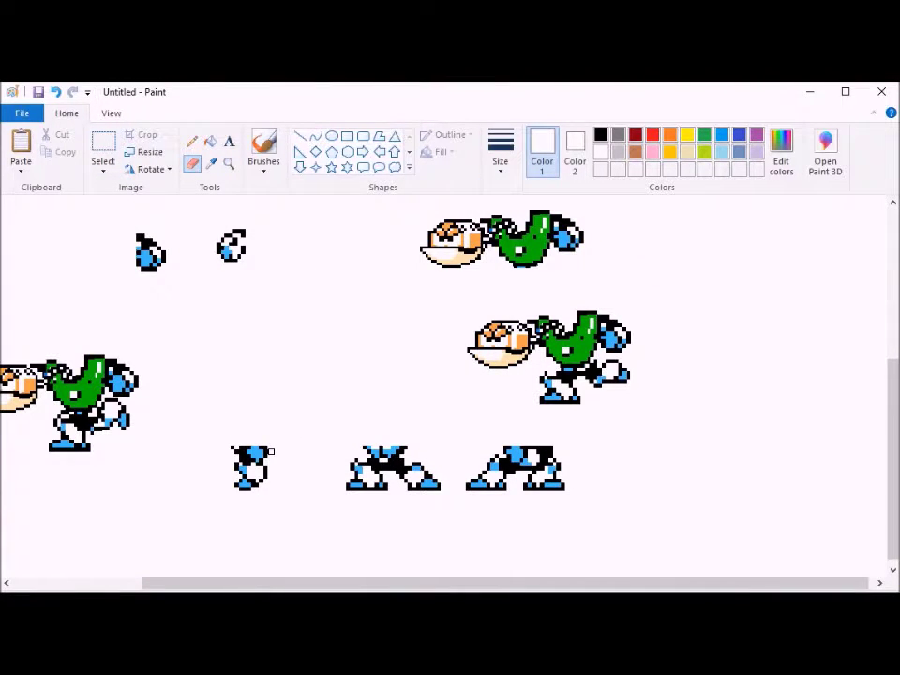
Move the armed upper body above the single blue leg and delete the blue pixels under its green body
{"action": "left_click", "coordinate": [105, 145]}
{"action": "left_click_drag", "start_coordinate": [407, 199], "coordinate": [610, 295]}
{"action": "left_click_drag", "start_coordinate": [509, 240], "coordinate": [258, 378]}
{"action": "left_click", "coordinate": [370, 314]}
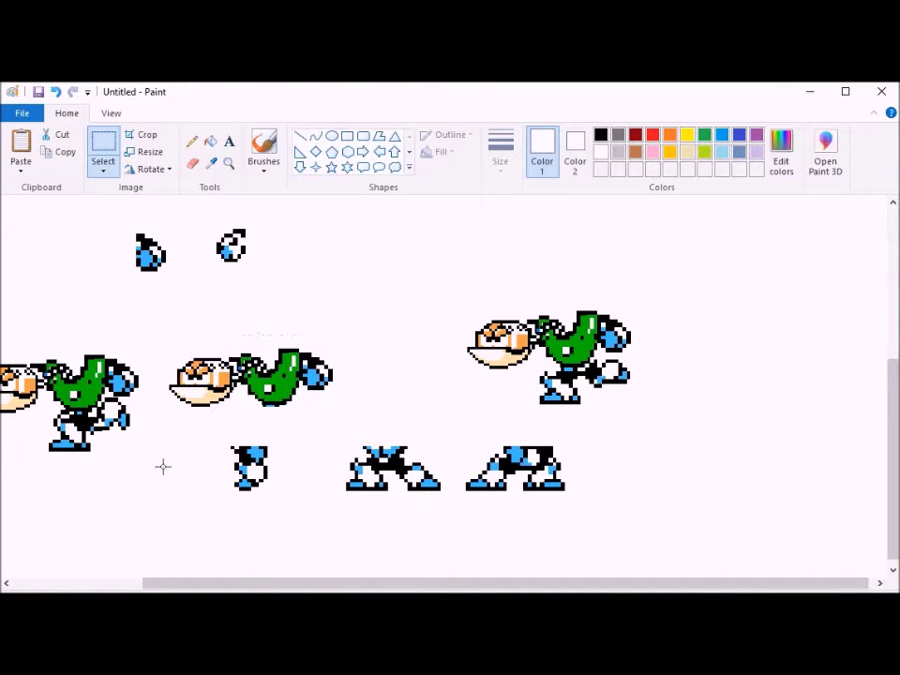
{"action": "mouse_move", "coordinate": [295, 407]}
{"action": "left_mouse_down"}
{"action": "mouse_move", "coordinate": [295, 419]}
{"action": "mouse_move", "coordinate": [298, 404]}
{"action": "left_mouse_up"}
{"action": "key", "text": "Delete"}
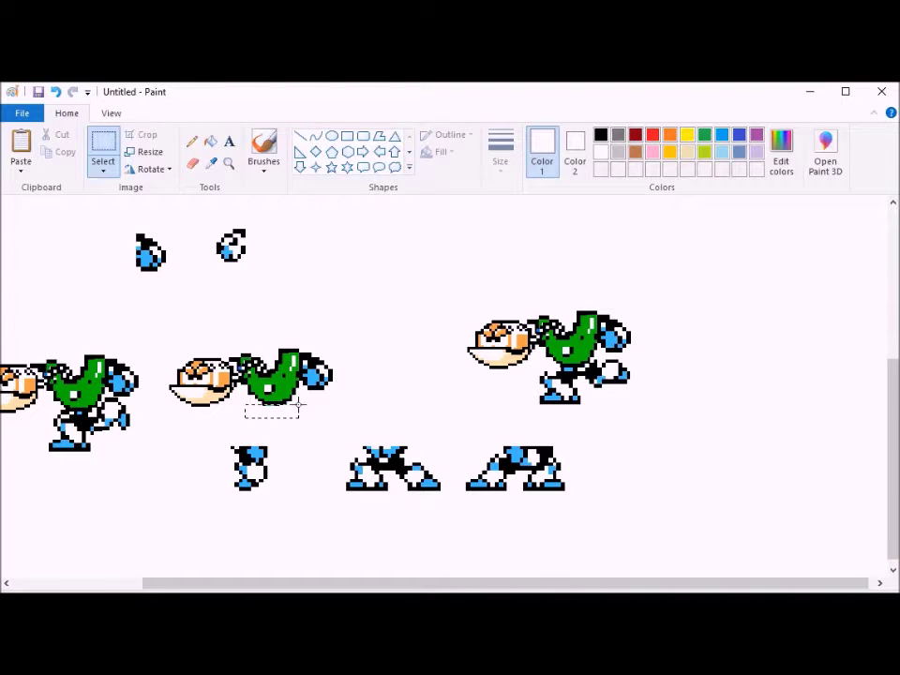
Seat the armed head and green body on top of the single blue leg
{"action": "left_click", "coordinate": [251, 362]}
{"action": "left_click_drag", "start_coordinate": [190, 346], "coordinate": [330, 407]}
{"action": "mouse_move", "coordinate": [282, 380]}
{"action": "left_mouse_down"}
{"action": "mouse_move", "coordinate": [257, 430]}
{"action": "mouse_move", "coordinate": [279, 379]}
{"action": "left_mouse_up"}
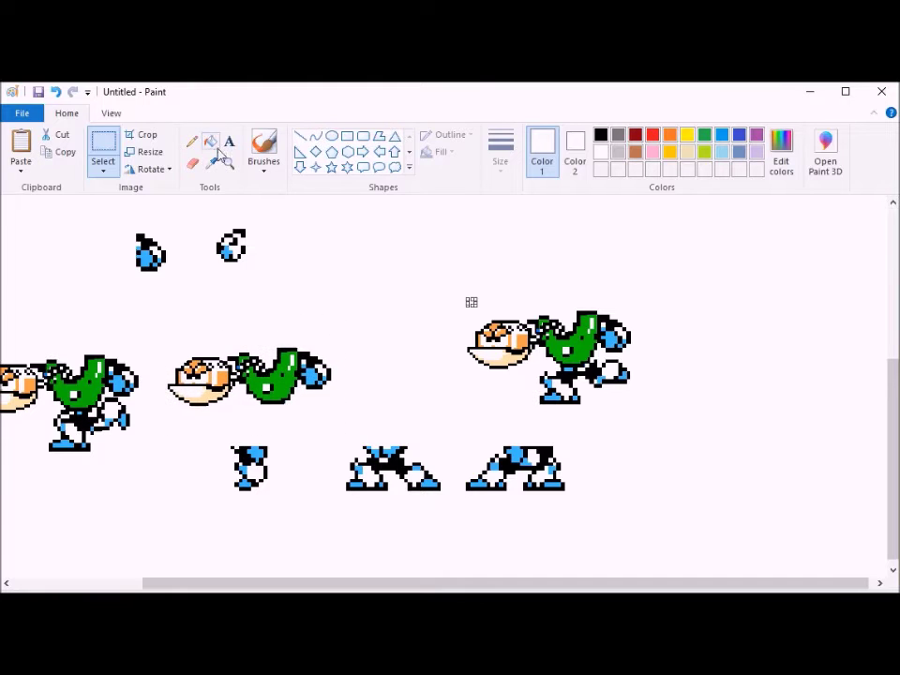
{"action": "left_click", "coordinate": [211, 141]}
{"action": "left_click", "coordinate": [103, 150]}
{"action": "left_click_drag", "start_coordinate": [159, 306], "coordinate": [344, 423]}
{"action": "left_click_drag", "start_coordinate": [304, 380], "coordinate": [317, 337]}
{"action": "left_click", "coordinate": [210, 141]}
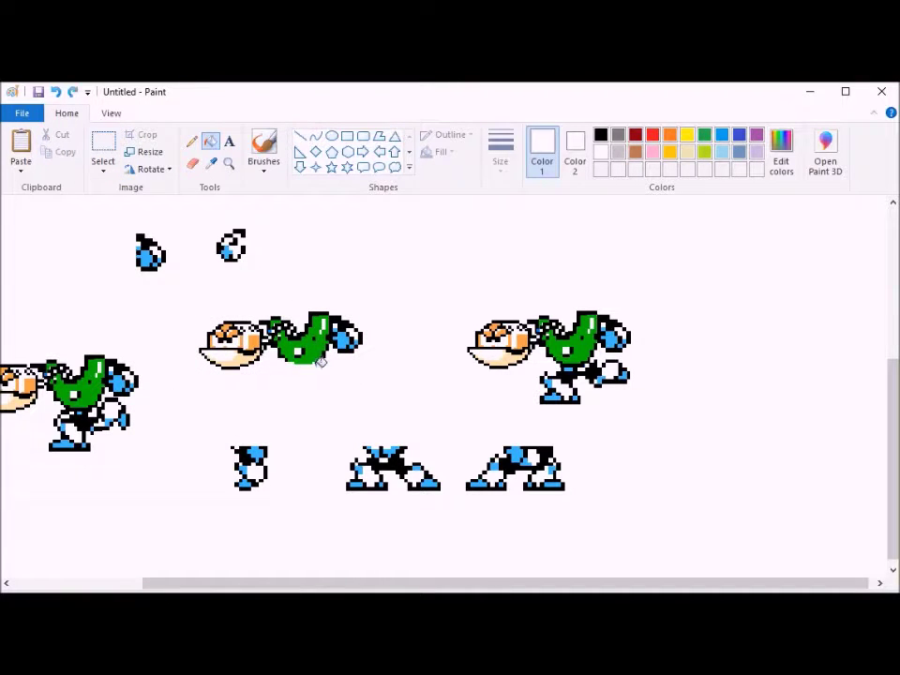
{"action": "left_click", "coordinate": [109, 165]}
{"action": "mouse_move", "coordinate": [183, 287]}
{"action": "left_mouse_down"}
{"action": "mouse_move", "coordinate": [342, 378]}
{"action": "mouse_move", "coordinate": [252, 429]}
{"action": "left_mouse_up"}
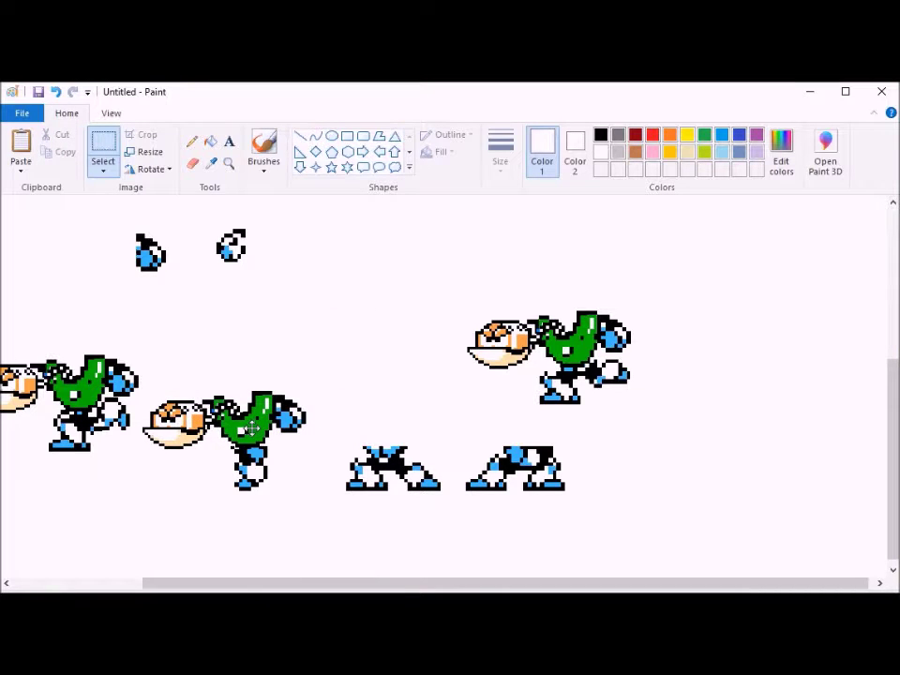
Select the finished single-leg pose with a free-form selection and move it to the right of the outstretched-leg pose
{"action": "left_click", "coordinate": [103, 169]}
{"action": "left_click", "coordinate": [127, 226]}
{"action": "mouse_move", "coordinate": [144, 397]}
{"action": "left_mouse_down"}
{"action": "mouse_move", "coordinate": [133, 426]}
{"action": "mouse_move", "coordinate": [321, 380]}
{"action": "mouse_move", "coordinate": [152, 386]}
{"action": "left_mouse_up"}
{"action": "left_click_drag", "start_coordinate": [310, 415], "coordinate": [811, 325]}
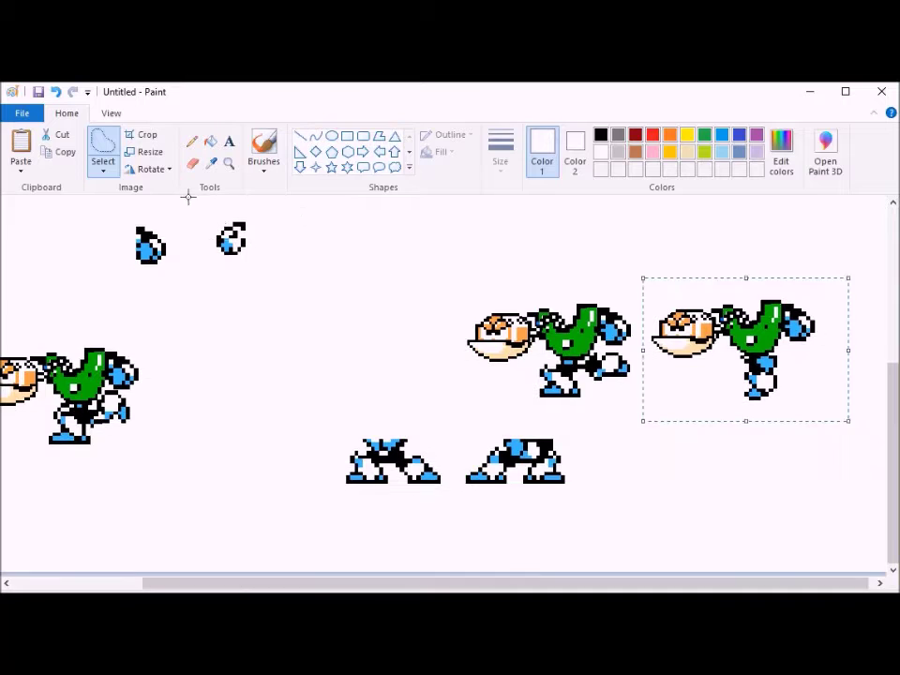
Move the leftmost kicked-back-leg pose above the two finished poses, and shift the wide-stance legs left
{"action": "left_click", "coordinate": [111, 113]}
{"action": "left_click", "coordinate": [54, 153]}
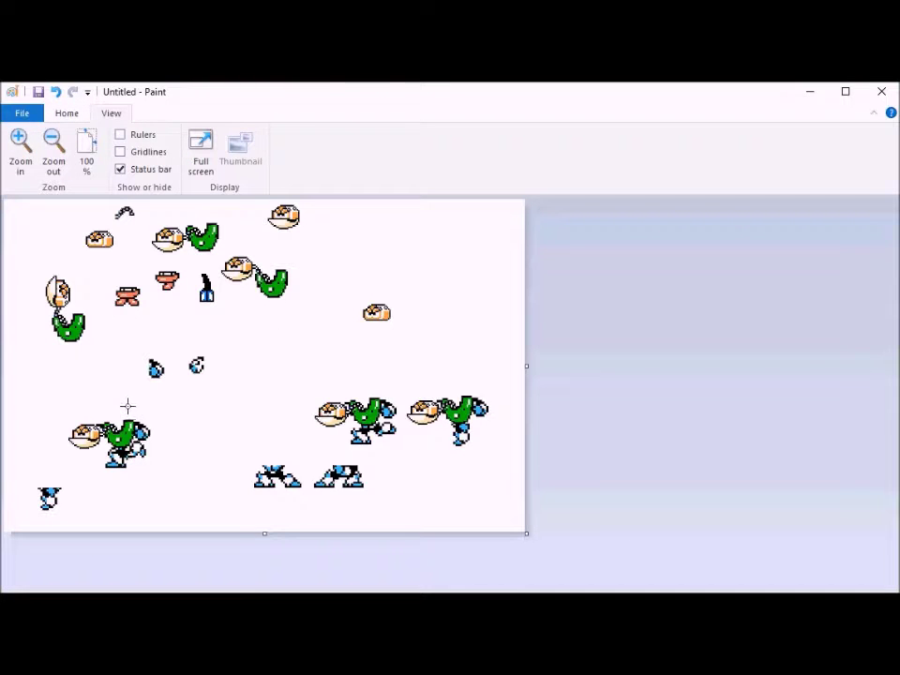
{"action": "left_click_drag", "start_coordinate": [61, 405], "coordinate": [183, 475]}
{"action": "left_click", "coordinate": [54, 161]}
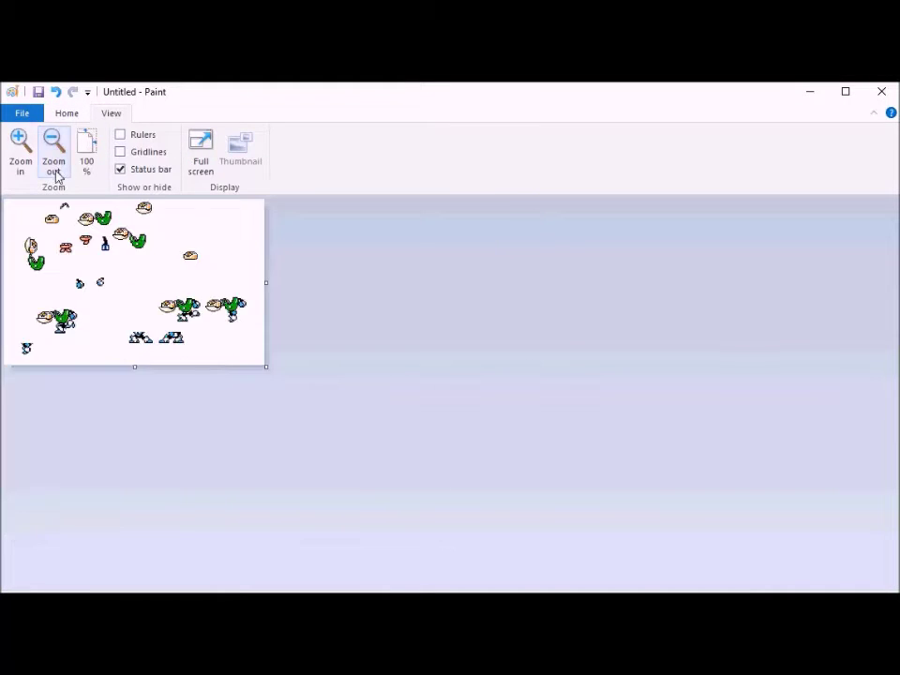
{"action": "left_click", "coordinate": [22, 156]}
{"action": "left_click", "coordinate": [69, 113]}
{"action": "left_click", "coordinate": [105, 172]}
{"action": "left_click", "coordinate": [128, 207]}
{"action": "mouse_move", "coordinate": [51, 401]}
{"action": "left_mouse_down"}
{"action": "mouse_move", "coordinate": [172, 475]}
{"action": "mouse_move", "coordinate": [480, 348]}
{"action": "left_mouse_up"}
{"action": "left_click", "coordinate": [203, 257]}
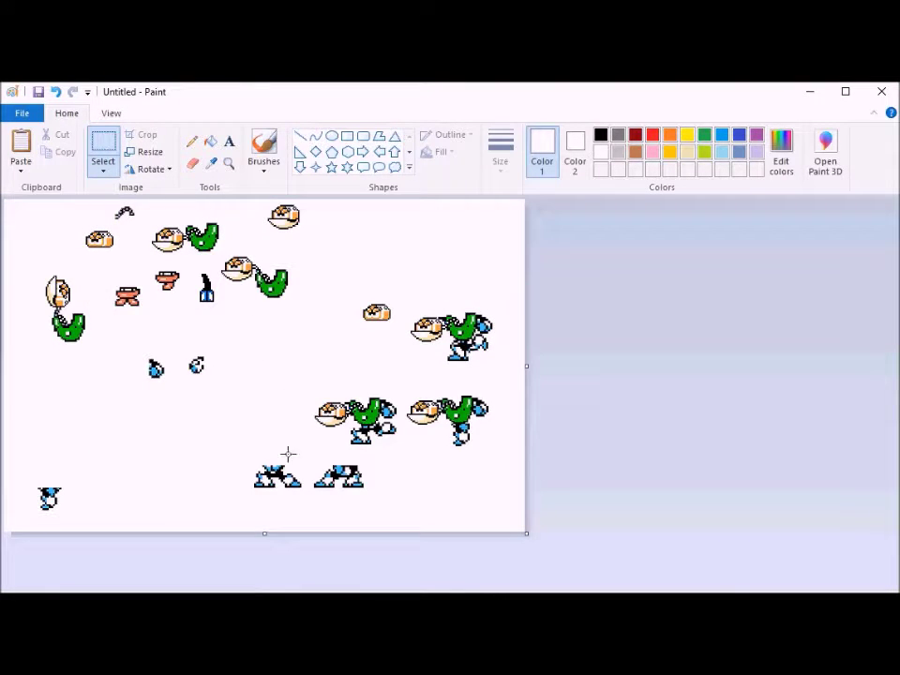
{"action": "left_click_drag", "start_coordinate": [272, 476], "coordinate": [197, 468]}
{"action": "left_click", "coordinate": [156, 338]}
Attach the rear arm to the green body with the raised head, and seat this upper body over the front hand
{"action": "left_click", "coordinate": [218, 253]}
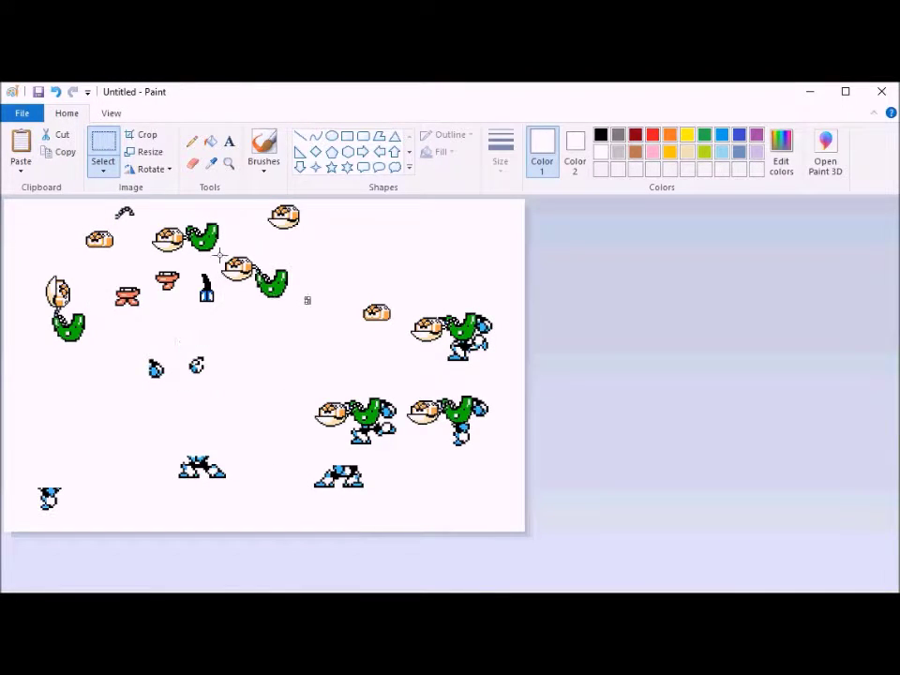
{"action": "left_click_drag", "start_coordinate": [239, 319], "coordinate": [90, 419]}
{"action": "left_click_drag", "start_coordinate": [135, 344], "coordinate": [145, 422]}
{"action": "left_click", "coordinate": [111, 113]}
{"action": "left_click", "coordinate": [20, 150]}
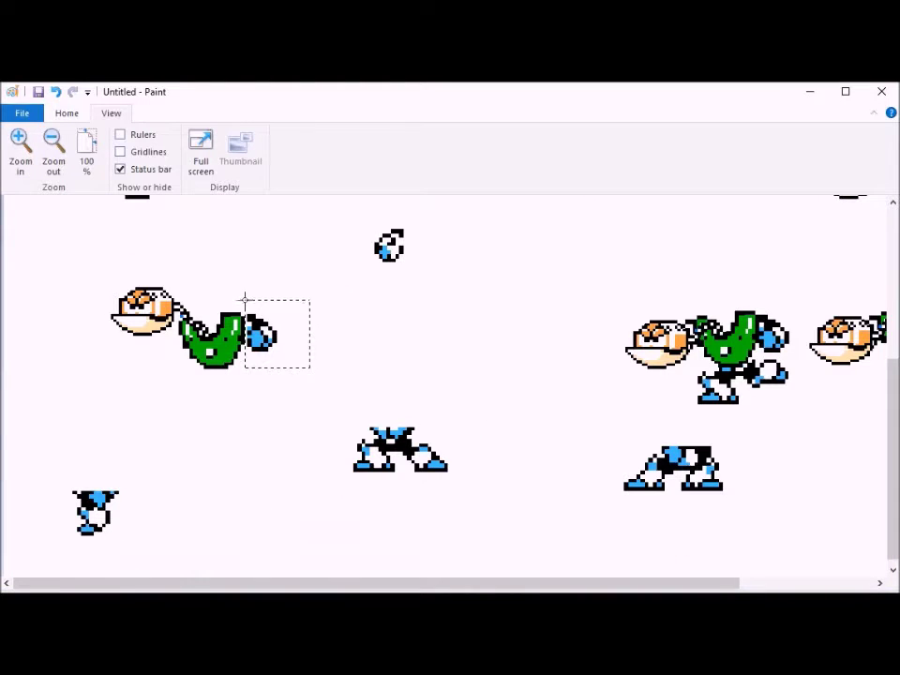
{"action": "left_click_drag", "start_coordinate": [245, 300], "coordinate": [243, 300]}
{"action": "left_click_drag", "start_coordinate": [268, 328], "coordinate": [446, 253]}
{"action": "left_click", "coordinate": [329, 301]}
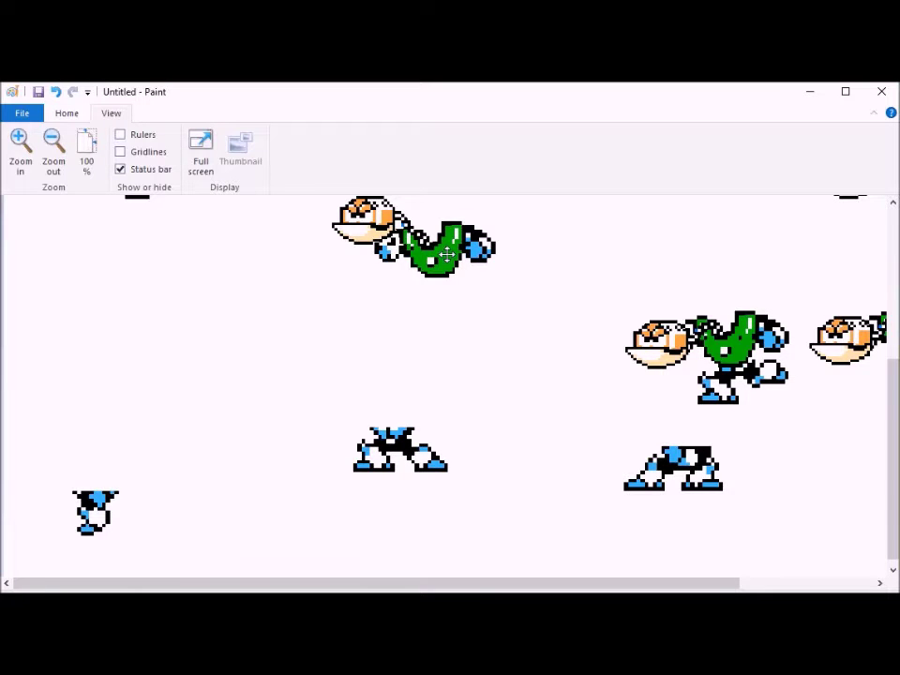
Paste a copy of the raised-head upper body with arms below the original, near the wide-stance legs
{"action": "scroll", "coordinate": [220, 308], "scroll_direction": "up", "scroll_amount": 2}
{"action": "scroll", "coordinate": [286, 299], "scroll_direction": "down", "scroll_amount": 3}
{"action": "scroll", "coordinate": [374, 346], "scroll_direction": "up", "scroll_amount": 3}
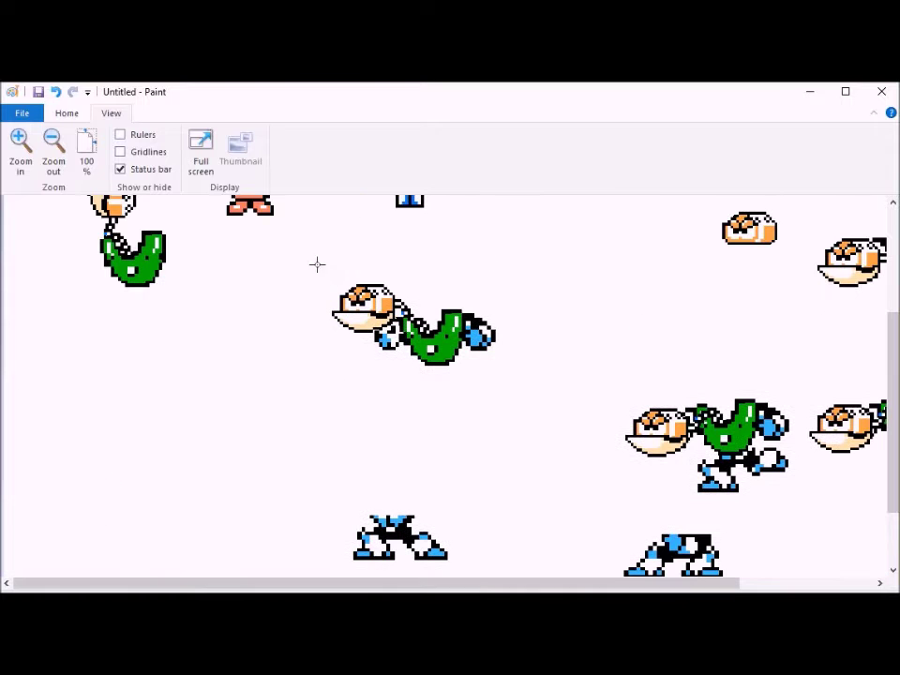
{"action": "key", "text": "ctrl+v"}
{"action": "left_click_drag", "start_coordinate": [99, 268], "coordinate": [253, 366]}
Trim the top edge of the wide-stance legs and seat the copied raised-head upper body on them
{"action": "scroll", "coordinate": [307, 394], "scroll_direction": "down", "scroll_amount": 3}
{"action": "left_click_drag", "start_coordinate": [353, 410], "coordinate": [443, 422]}
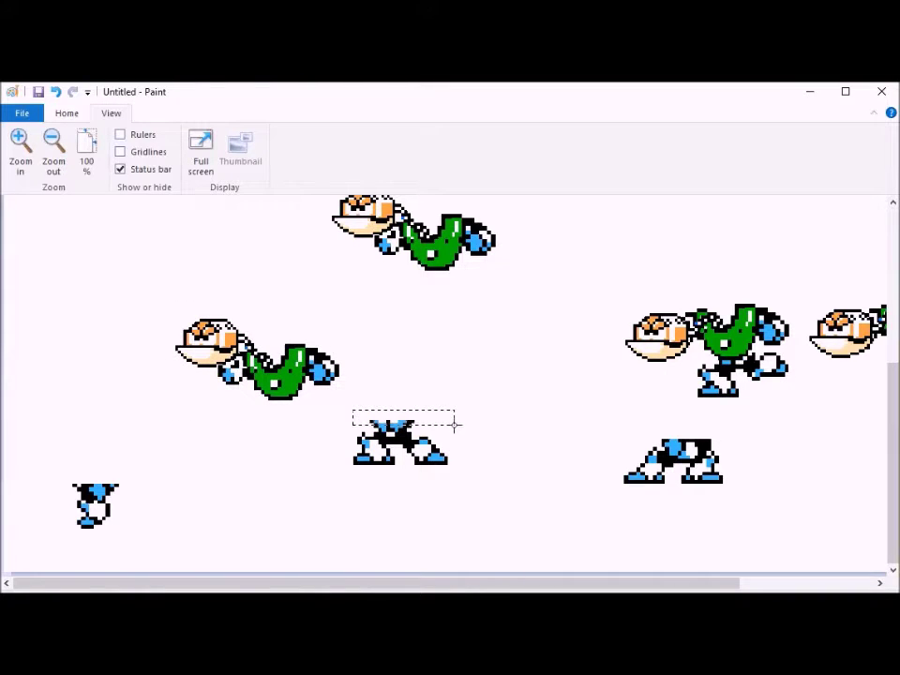
{"action": "left_click", "coordinate": [460, 423]}
{"action": "left_click_drag", "start_coordinate": [136, 284], "coordinate": [358, 410]}
{"action": "left_click_drag", "start_coordinate": [318, 372], "coordinate": [424, 403]}
{"action": "left_click", "coordinate": [549, 322]}
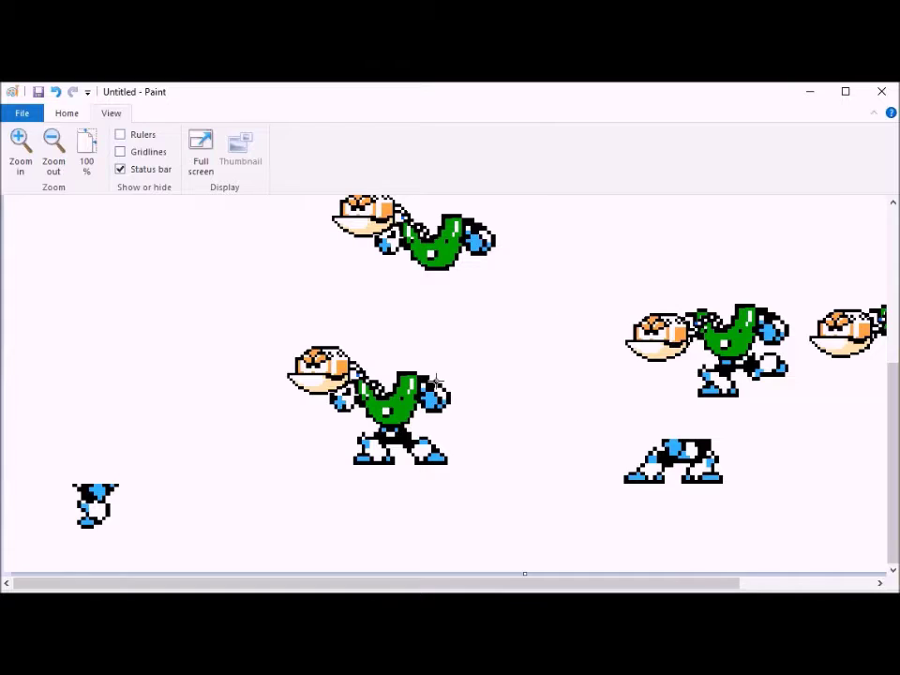
Copy the wide-stance legs from the finished raised-head pose and place the copy at the upper left of the drawing
{"action": "scroll", "coordinate": [436, 380], "scroll_direction": "up", "scroll_amount": 3}
{"action": "scroll", "coordinate": [142, 334], "scroll_direction": "down", "scroll_amount": 3}
{"action": "left_click_drag", "start_coordinate": [593, 497], "coordinate": [666, 441]}
{"action": "left_click", "coordinate": [575, 397]}
{"action": "left_click_drag", "start_coordinate": [474, 428], "coordinate": [475, 428]}
{"action": "key", "text": "ctrl+c"}
{"action": "key", "text": "ctrl+v"}
{"action": "left_click_drag", "start_coordinate": [89, 249], "coordinate": [139, 282]}
{"action": "left_click", "coordinate": [347, 297]}
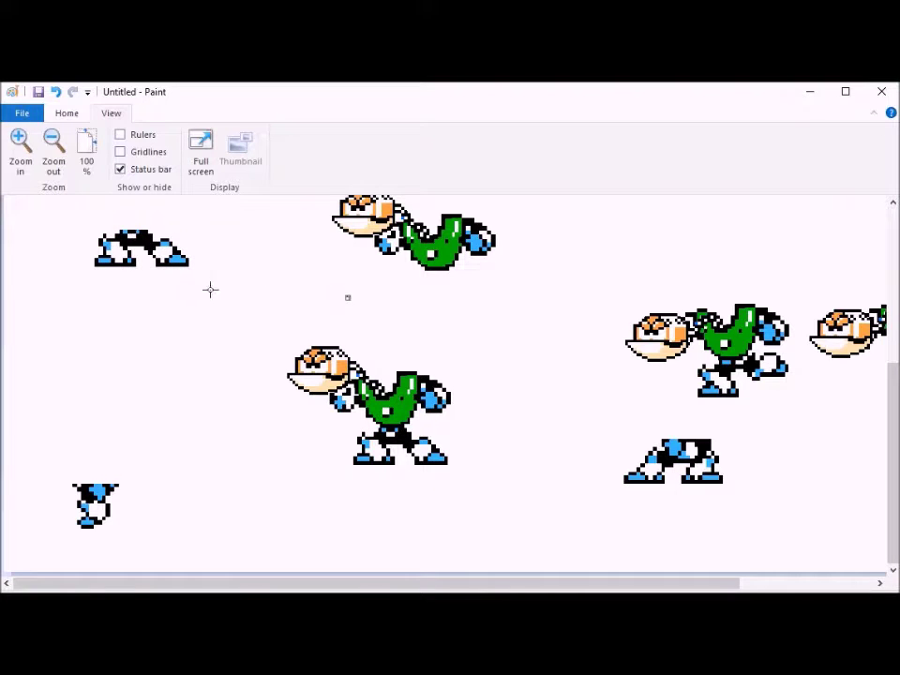
{"action": "left_click_drag", "start_coordinate": [224, 288], "coordinate": [178, 260]}
Place a copy of the outstretched back leg below the copied wide-stance legs, and delete those legs' rear leg
{"action": "left_click", "coordinate": [503, 378]}
{"action": "left_click_drag", "start_coordinate": [744, 350], "coordinate": [745, 351]}
{"action": "key", "text": "ctrl+c"}
{"action": "key", "text": "ctrl+v"}
{"action": "left_click_drag", "start_coordinate": [28, 215], "coordinate": [197, 335]}
{"action": "left_click", "coordinate": [302, 265]}
{"action": "key", "text": "Delete"}
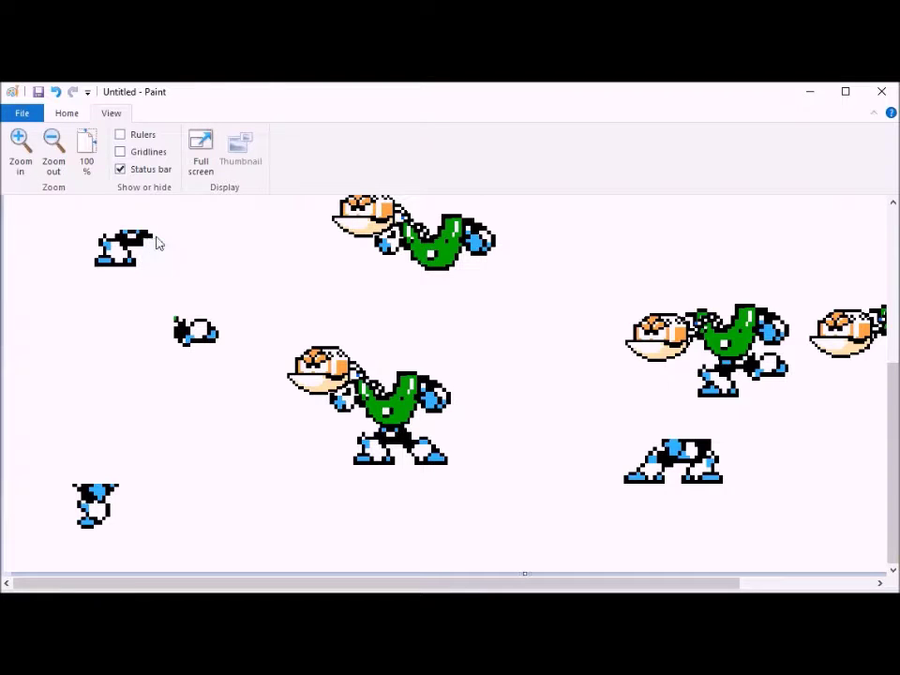
Attach the outstretched back leg to the rear of the copied leg piece at the drawing's upper left
{"action": "left_click_drag", "start_coordinate": [149, 302], "coordinate": [236, 360]}
{"action": "left_click_drag", "start_coordinate": [192, 333], "coordinate": [183, 273]}
{"action": "left_click", "coordinate": [67, 113]}
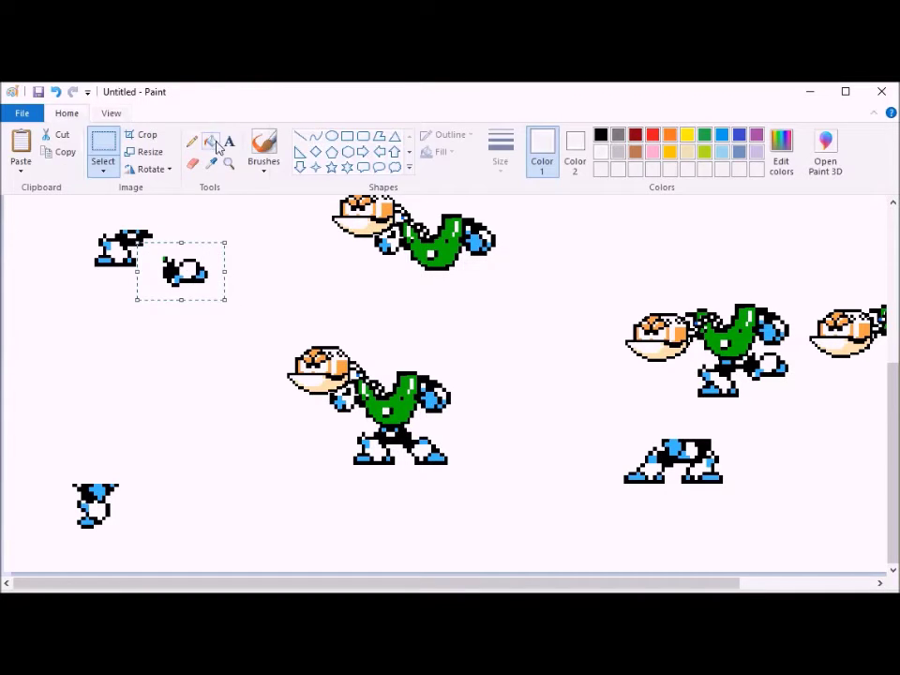
{"action": "left_click", "coordinate": [210, 143]}
{"action": "left_click", "coordinate": [103, 150]}
{"action": "mouse_move", "coordinate": [156, 246]}
{"action": "left_mouse_down"}
{"action": "mouse_move", "coordinate": [213, 290]}
{"action": "mouse_move", "coordinate": [183, 250]}
{"action": "left_mouse_up"}
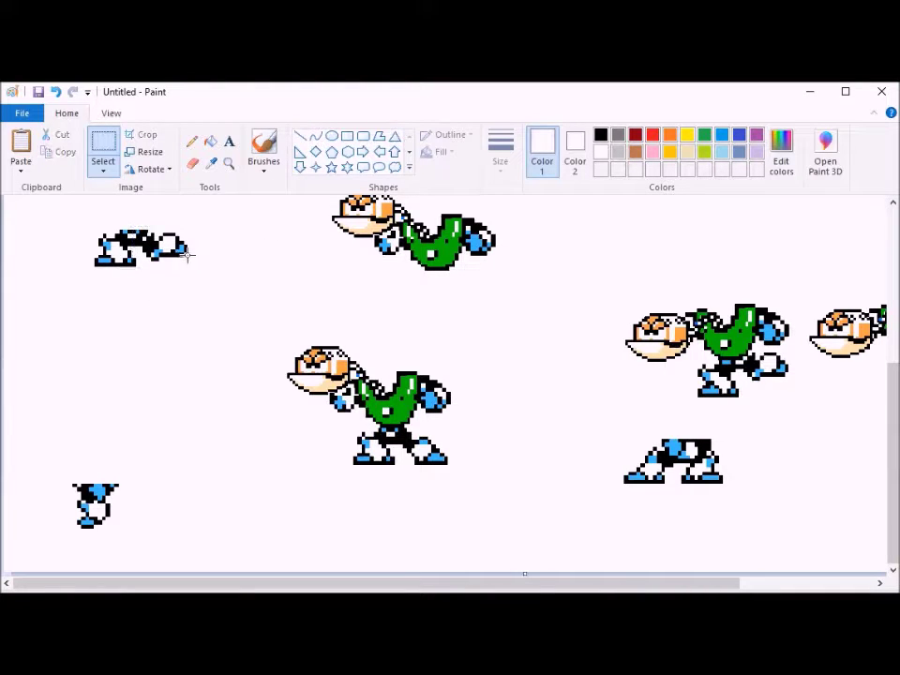
{"action": "left_click_drag", "start_coordinate": [80, 222], "coordinate": [200, 284]}
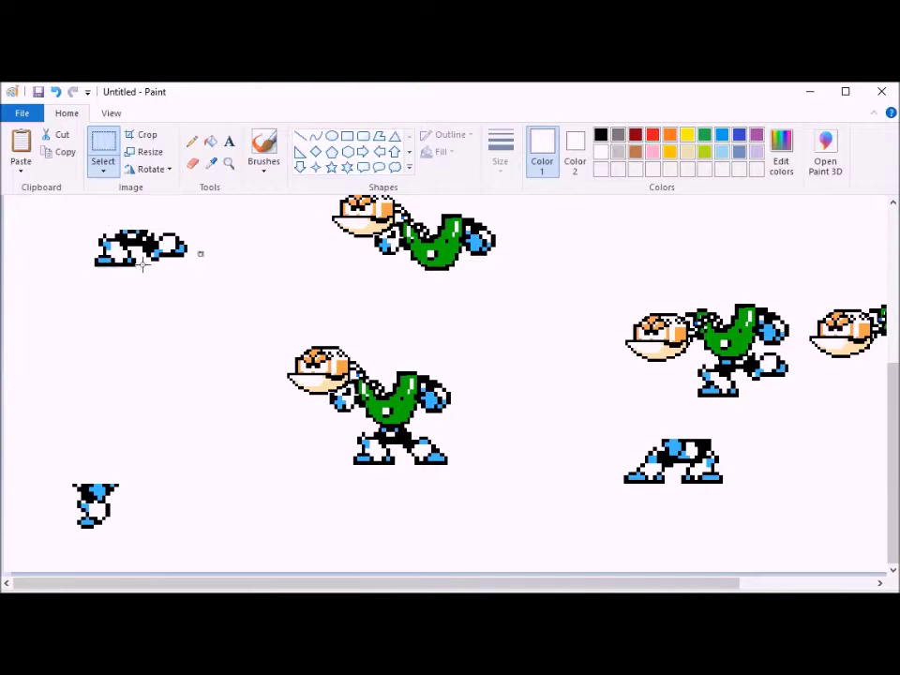
{"action": "left_click", "coordinate": [327, 246]}
Seat the armless body with the upward-facing head on the newly combined legs
{"action": "scroll", "coordinate": [198, 324], "scroll_direction": "up", "scroll_amount": 2}
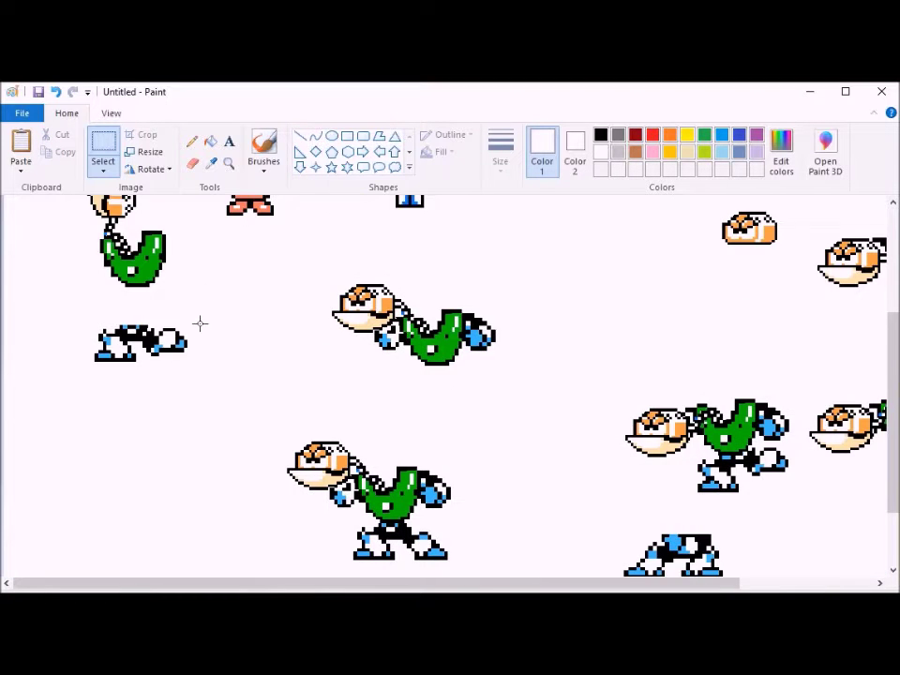
{"action": "mouse_move", "coordinate": [70, 235]}
{"action": "left_mouse_down"}
{"action": "mouse_move", "coordinate": [189, 393]}
{"action": "mouse_move", "coordinate": [183, 417]}
{"action": "left_mouse_up"}
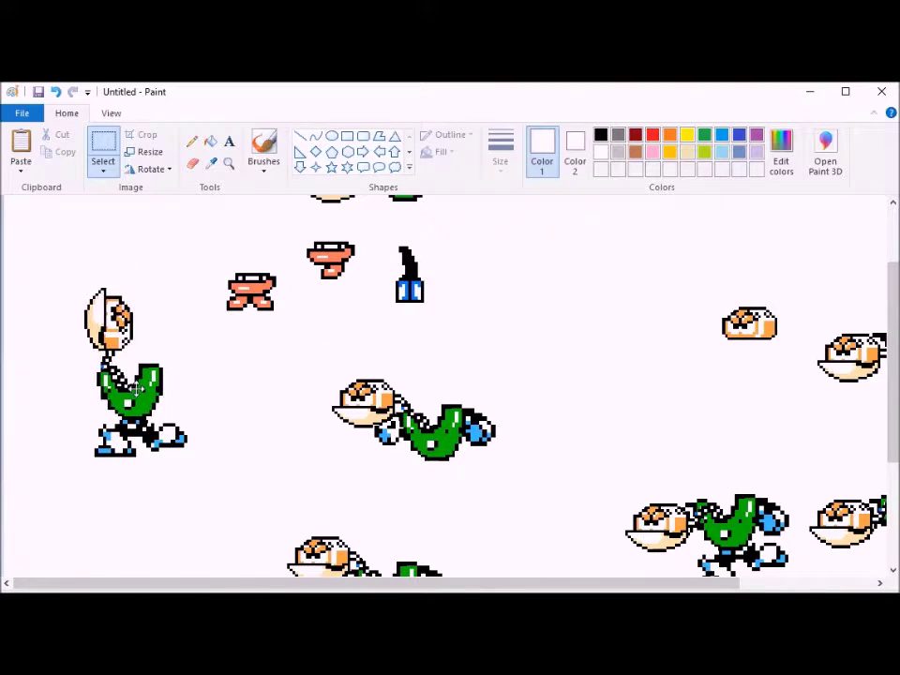
{"action": "left_click", "coordinate": [422, 358]}
Copy Gemini Man's front arm from MM_Gemini_Man into the character drawing and try resizing it to 400%
{"action": "scroll", "coordinate": [237, 452], "scroll_direction": "down", "scroll_amount": 4}
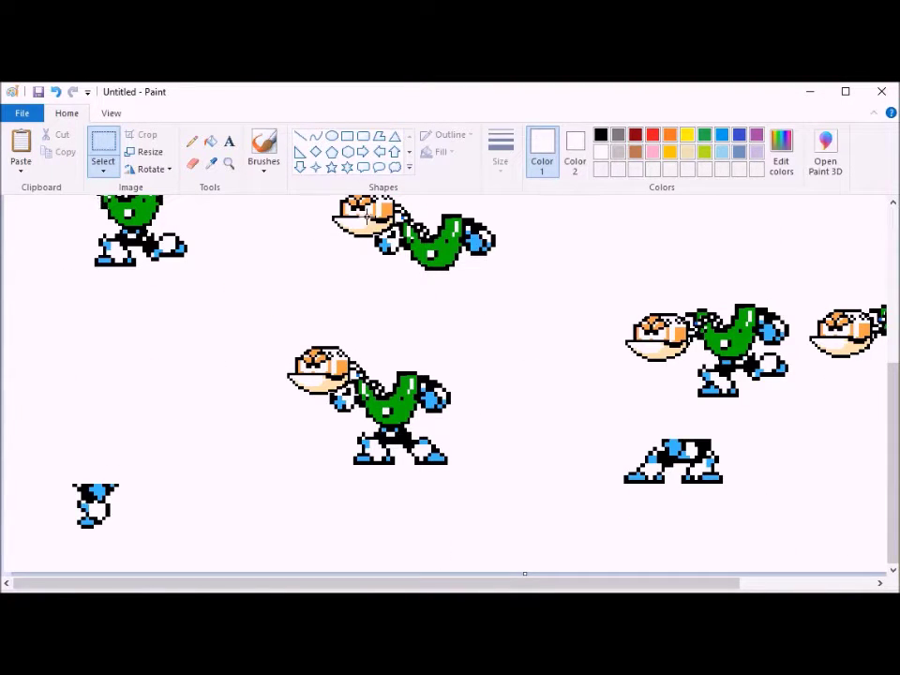
{"action": "scroll", "coordinate": [311, 257], "scroll_direction": "up", "scroll_amount": 6}
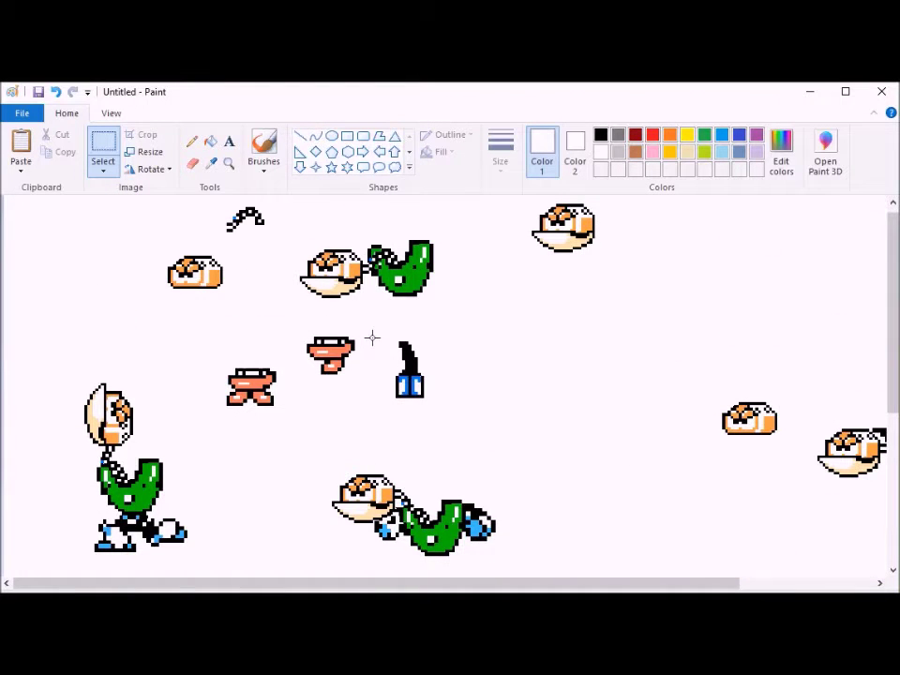
{"action": "scroll", "coordinate": [372, 338], "scroll_direction": "down", "scroll_amount": 4}
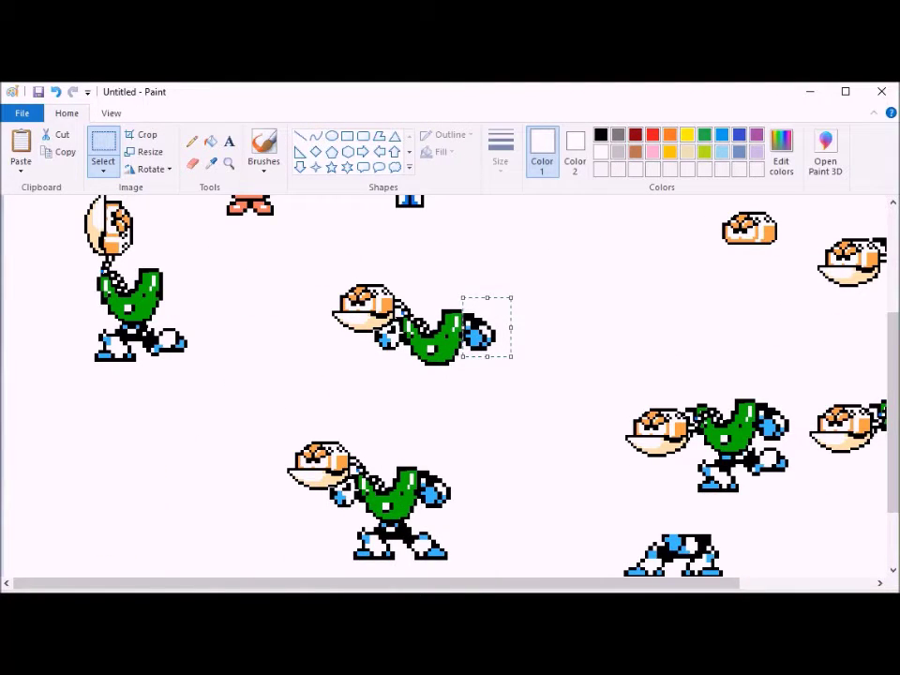
{"action": "left_click", "coordinate": [388, 552]}
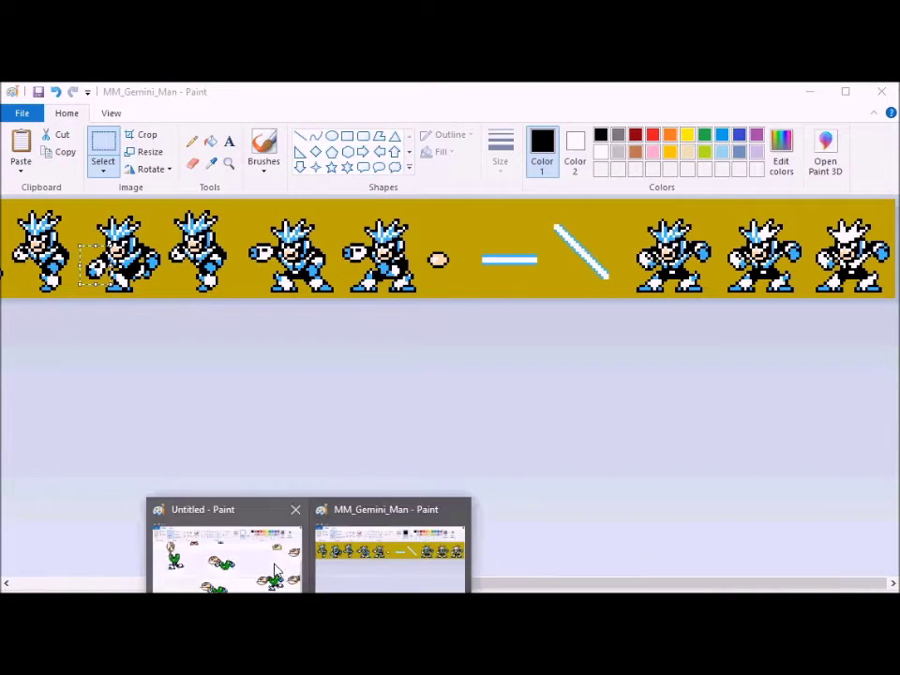
{"action": "left_click", "coordinate": [227, 548]}
{"action": "left_click", "coordinate": [145, 151]}
{"action": "left_click_drag", "start_coordinate": [212, 236], "coordinate": [138, 249]}
{"action": "type", "text": "400"}
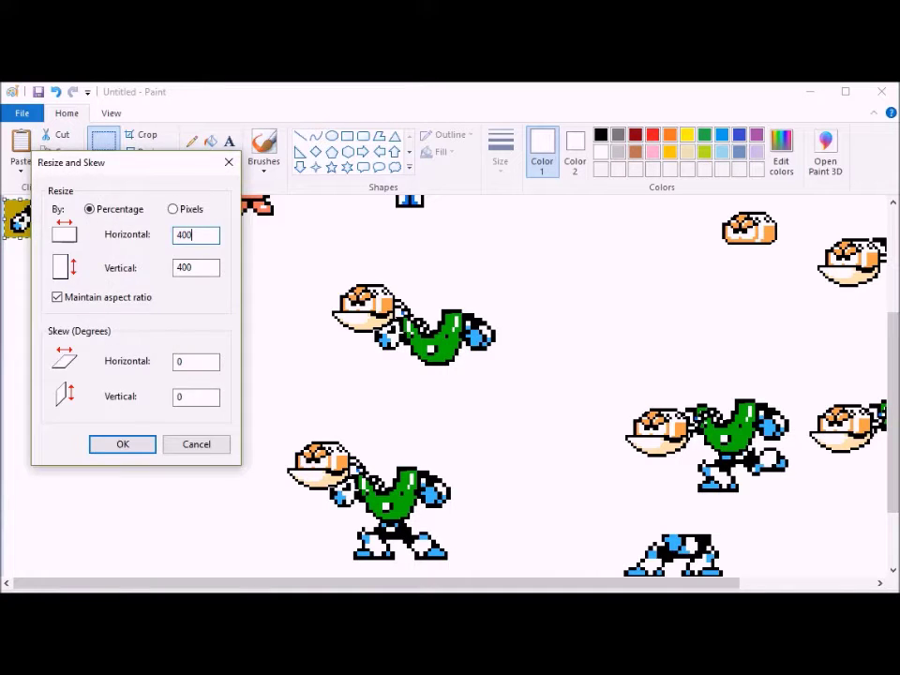
{"action": "key", "text": "Return"}
Resize the pasted arm to 150%, place it below the upward-facing pose, and clear its excess edge and gold background
{"action": "key", "text": "ctrl+w"}
{"action": "type", "text": "1"}
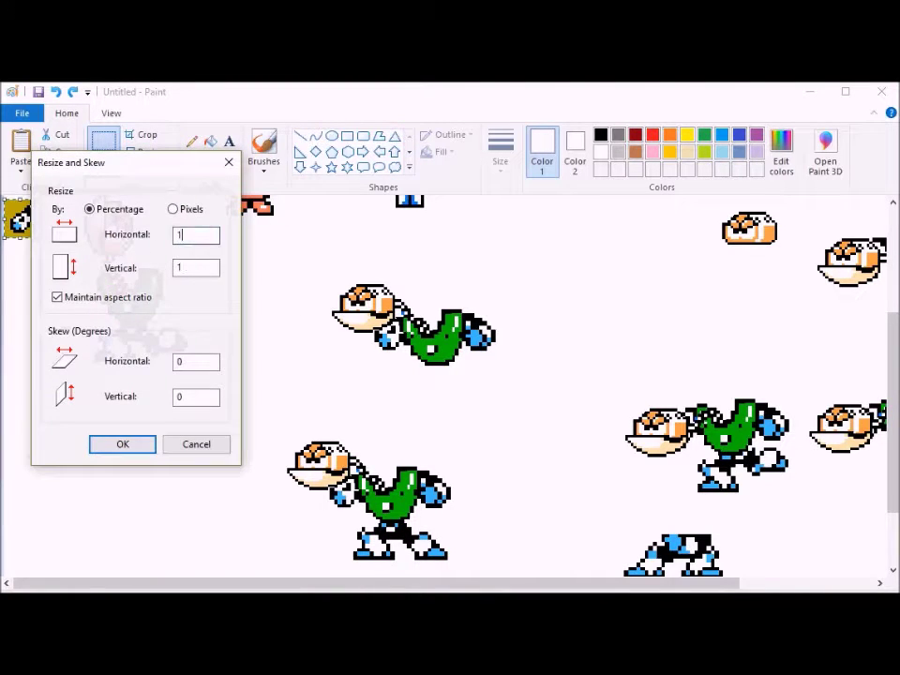
{"action": "type", "text": "50"}
{"action": "key", "text": "Return"}
{"action": "left_click_drag", "start_coordinate": [30, 228], "coordinate": [127, 466]}
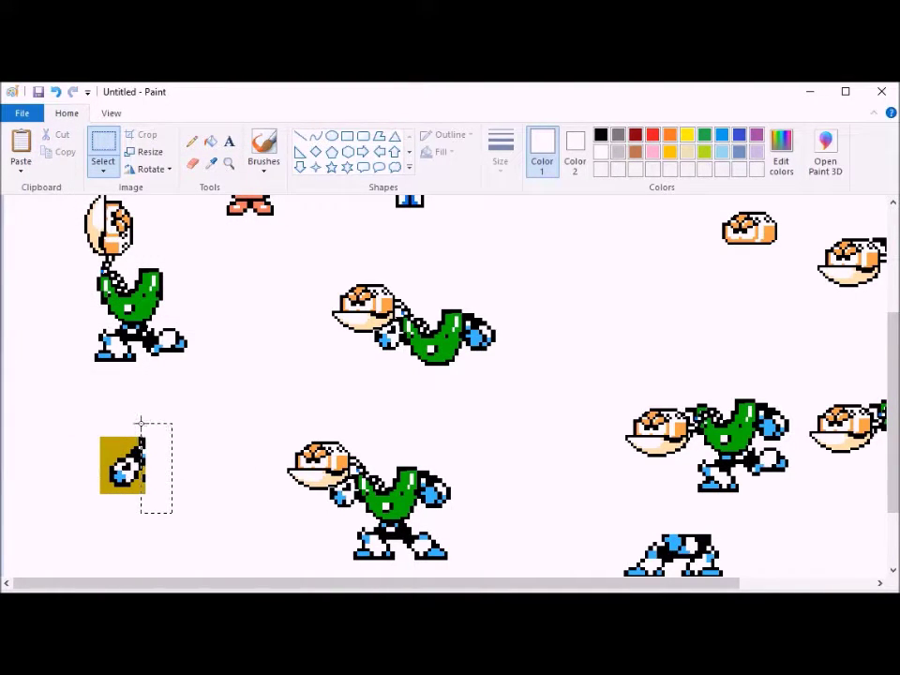
{"action": "left_click", "coordinate": [210, 140]}
{"action": "left_click", "coordinate": [138, 464]}
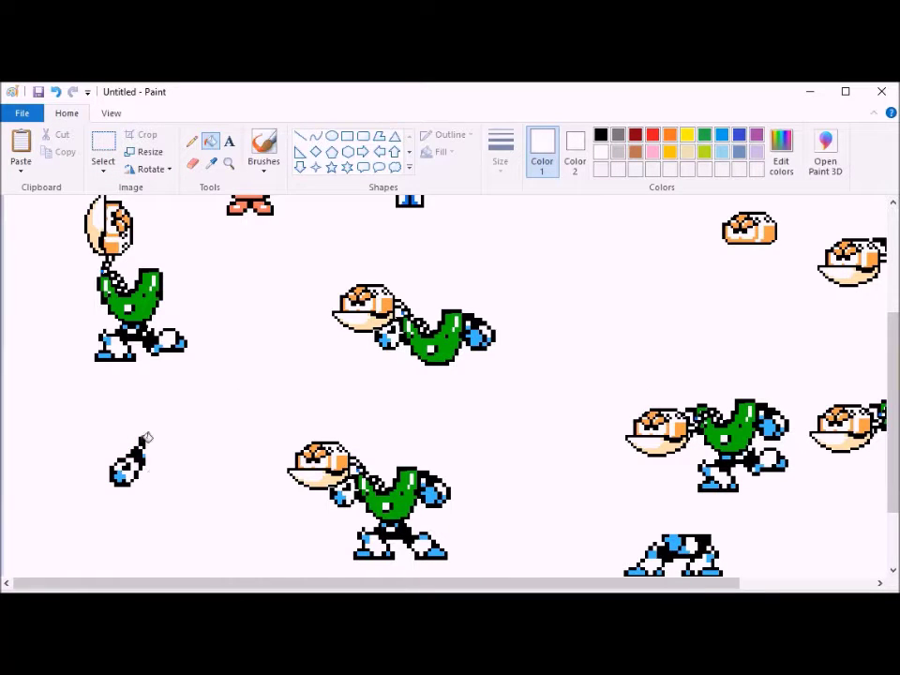
Duplicate the cleaned arm, flip the copy vertically, and place it in front of the upward-facing pose
{"action": "left_click", "coordinate": [103, 170]}
{"action": "left_click", "coordinate": [120, 206]}
{"action": "left_click_drag", "start_coordinate": [91, 424], "coordinate": [184, 519]}
{"action": "key", "text": "ctrl+c"}
{"action": "key", "text": "ctrl+v"}
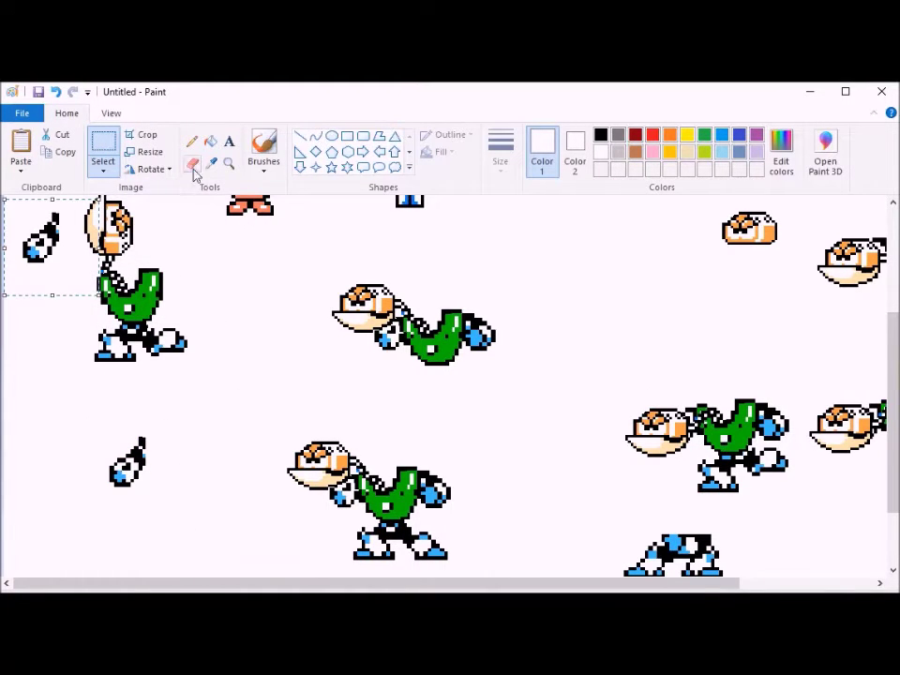
{"action": "left_click", "coordinate": [155, 168]}
{"action": "left_click", "coordinate": [163, 239]}
{"action": "left_click_drag", "start_coordinate": [41, 256], "coordinate": [35, 347]}
{"action": "left_click_drag", "start_coordinate": [55, 396], "coordinate": [34, 374]}
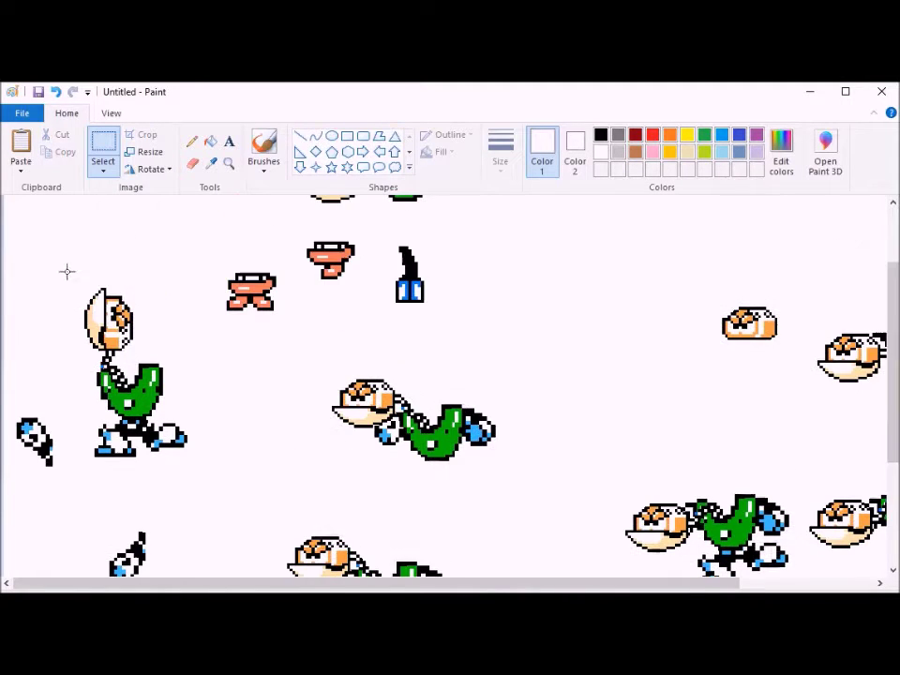
Move the upward-facing pose to the drawing's upper middle and join its front shoulder to the flipped raised arm
{"action": "left_click_drag", "start_coordinate": [57, 261], "coordinate": [206, 485]}
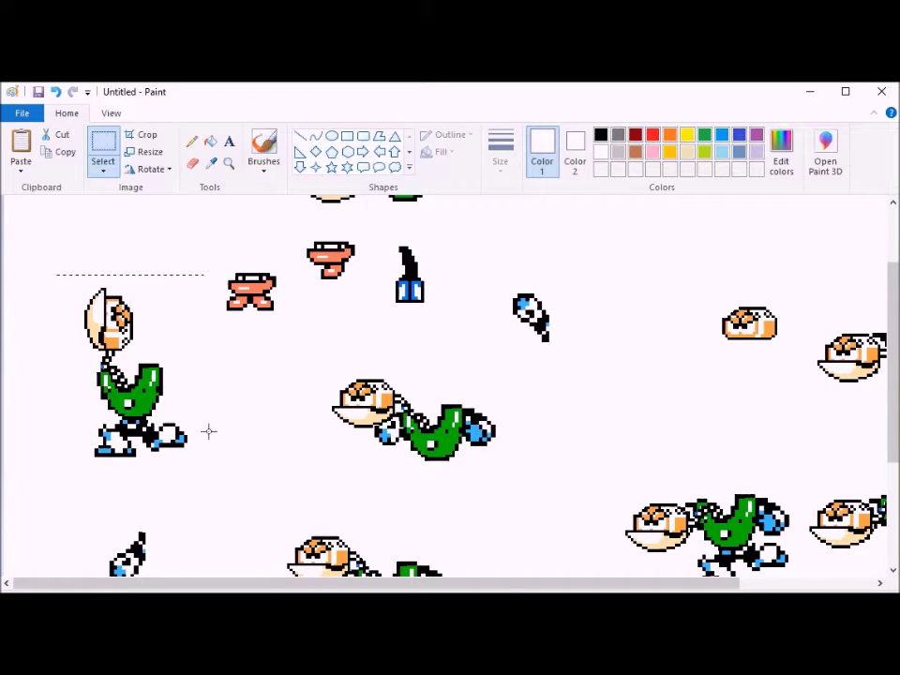
{"action": "left_click_drag", "start_coordinate": [208, 431], "coordinate": [692, 420]}
{"action": "left_click_drag", "start_coordinate": [580, 378], "coordinate": [592, 394]}
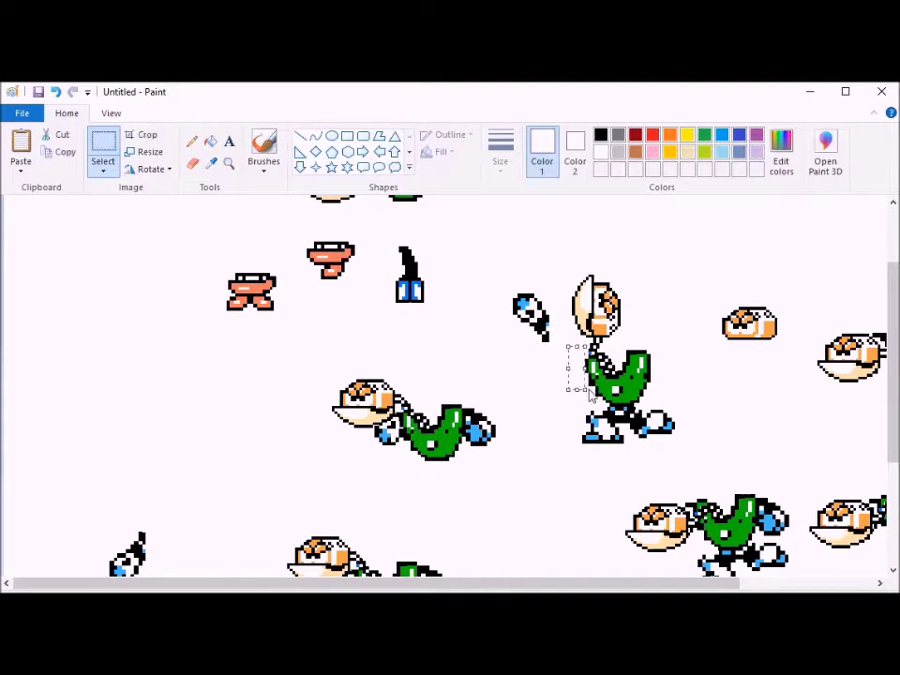
{"action": "left_click_drag", "start_coordinate": [564, 250], "coordinate": [640, 398]}
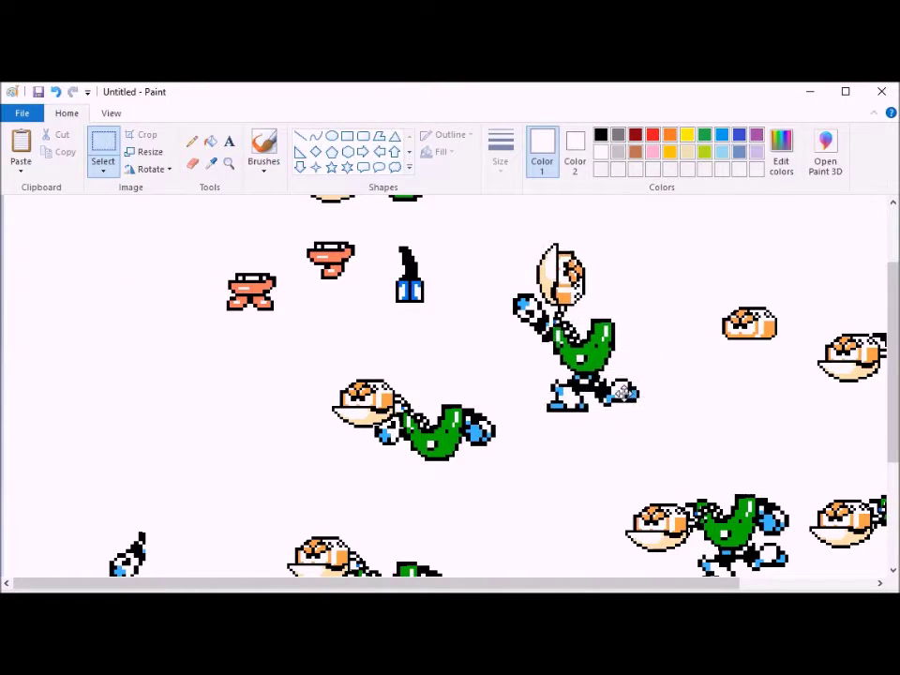
Flip the remaining loose arm horizontally and attach it to the rear shoulder of the upward-facing pose
{"action": "scroll", "coordinate": [225, 338], "scroll_direction": "down", "scroll_amount": 4}
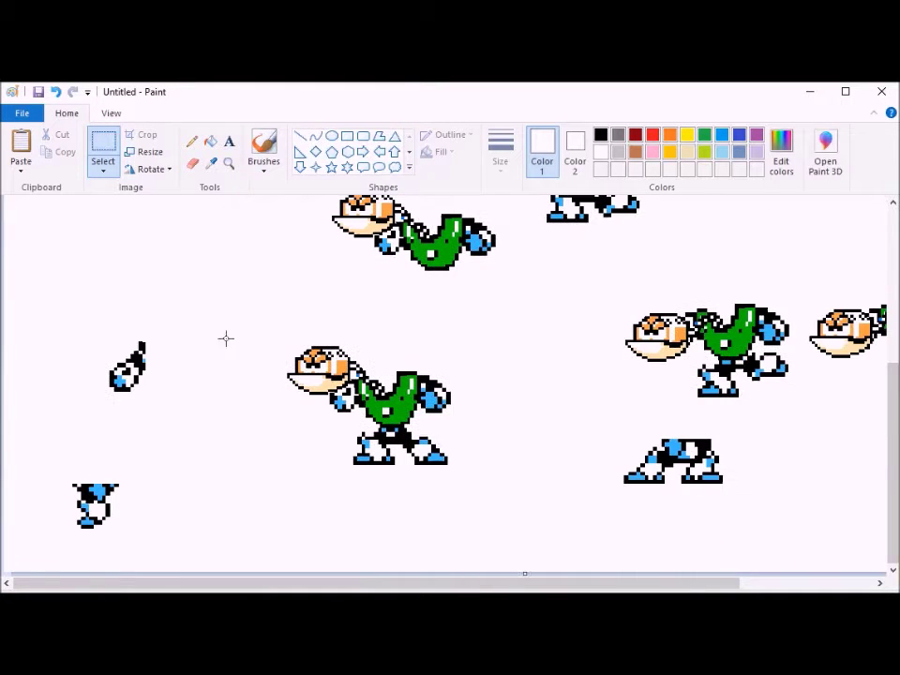
{"action": "left_click", "coordinate": [150, 169]}
{"action": "left_click_drag", "start_coordinate": [136, 366], "coordinate": [647, 358]}
{"action": "left_click", "coordinate": [178, 263]}
{"action": "scroll", "coordinate": [603, 308], "scroll_direction": "up", "scroll_amount": 2}
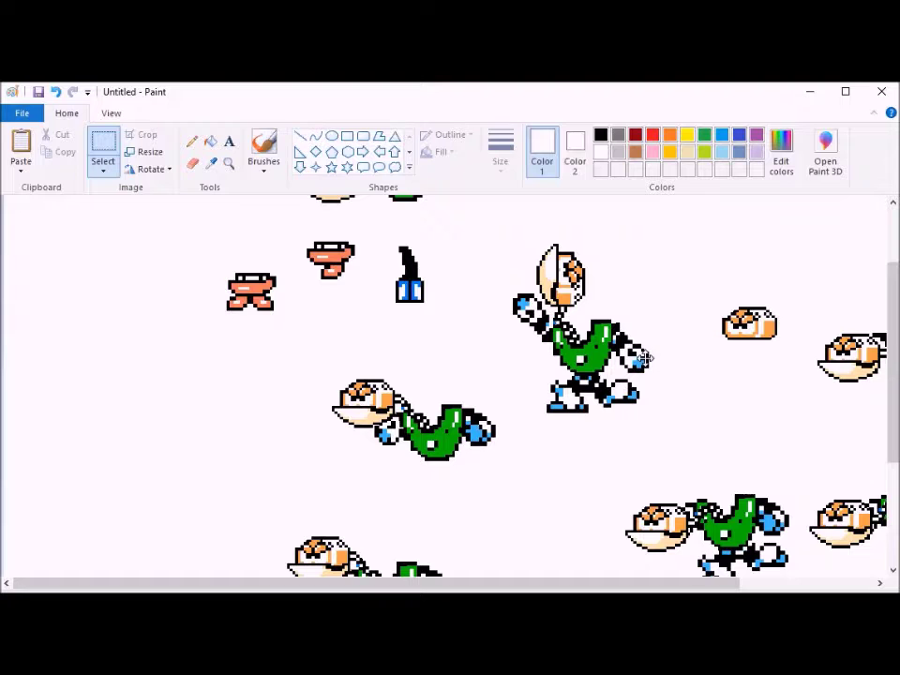
{"action": "left_click", "coordinate": [570, 241]}
Move the armless head-and-body to the drawing's upper right and delete the orange leg pieces and the black-and-blue arm piece
{"action": "left_click", "coordinate": [111, 112]}
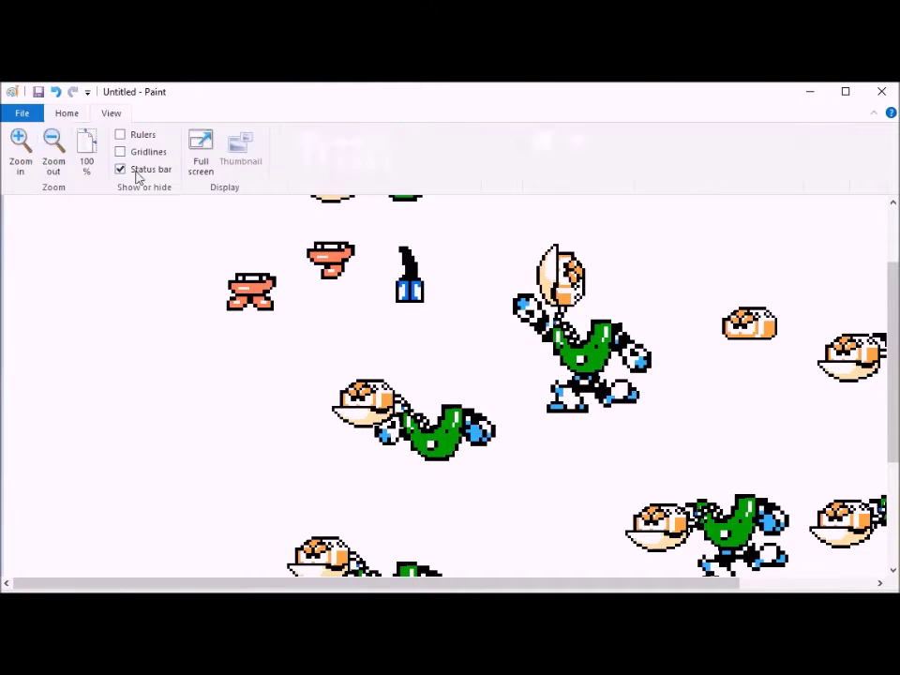
{"action": "left_click", "coordinate": [54, 145]}
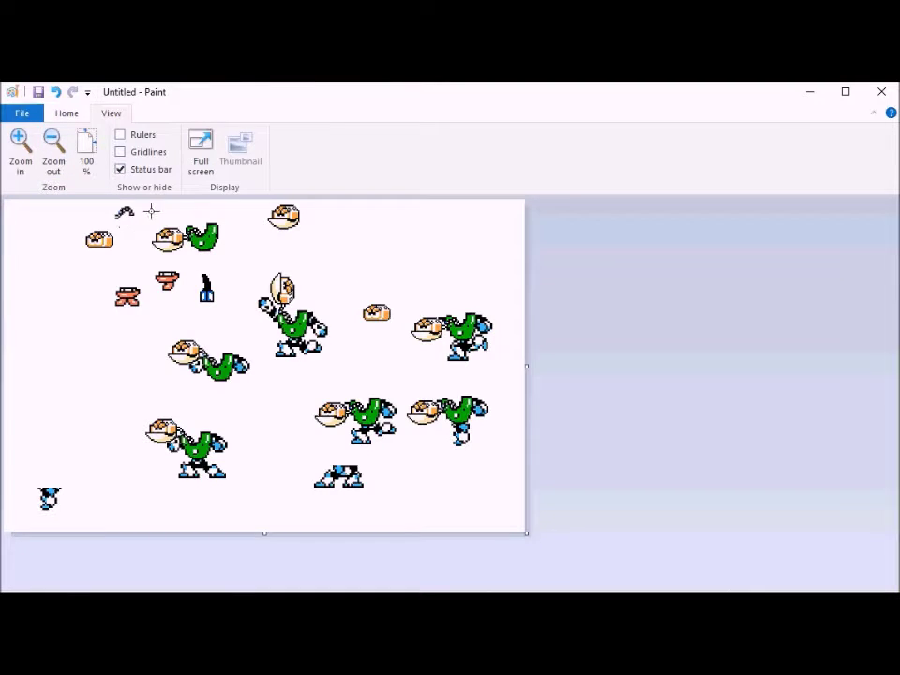
{"action": "left_click_drag", "start_coordinate": [226, 255], "coordinate": [403, 262]}
{"action": "left_click_drag", "start_coordinate": [106, 268], "coordinate": [226, 313]}
{"action": "key", "text": "Delete"}
{"action": "key", "text": "Delete"}
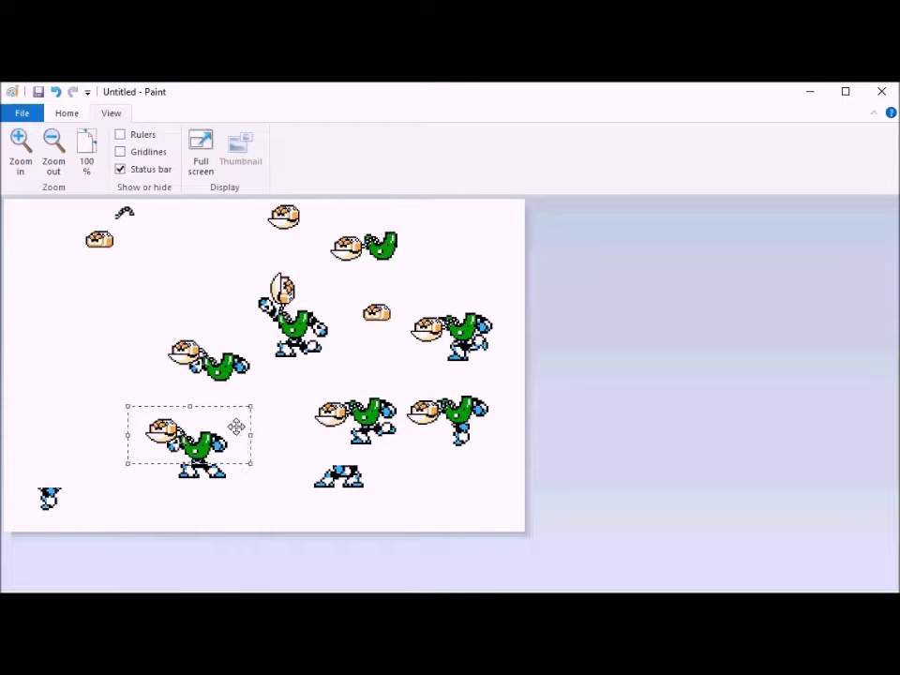
Trim the top strip of the loose wide-stance legs and move them to the left side of the drawing
{"action": "left_click", "coordinate": [405, 465]}
{"action": "left_click_drag", "start_coordinate": [364, 470], "coordinate": [364, 471]}
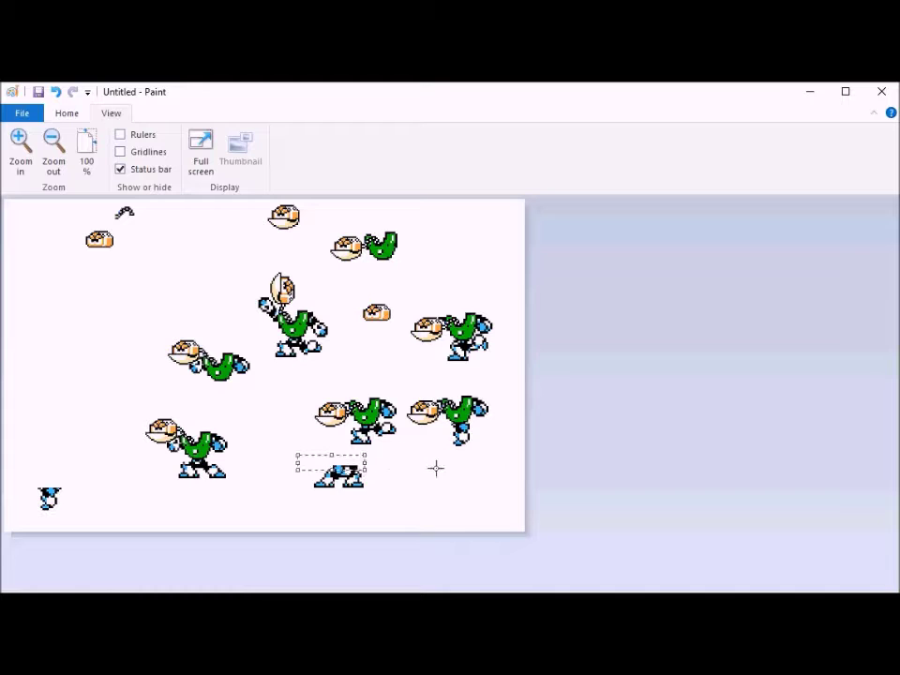
{"action": "key", "text": "Delete"}
{"action": "left_click_drag", "start_coordinate": [305, 466], "coordinate": [391, 507]}
{"action": "left_click_drag", "start_coordinate": [380, 486], "coordinate": [110, 405]}
Paste the copied raised-head upper body with arms above the moved wide-stance legs
{"action": "key", "text": "ctrl+v"}
{"action": "left_click_drag", "start_coordinate": [60, 245], "coordinate": [69, 345]}
{"action": "left_click", "coordinate": [22, 156]}
{"action": "scroll", "coordinate": [60, 243], "scroll_direction": "down", "scroll_amount": 3}
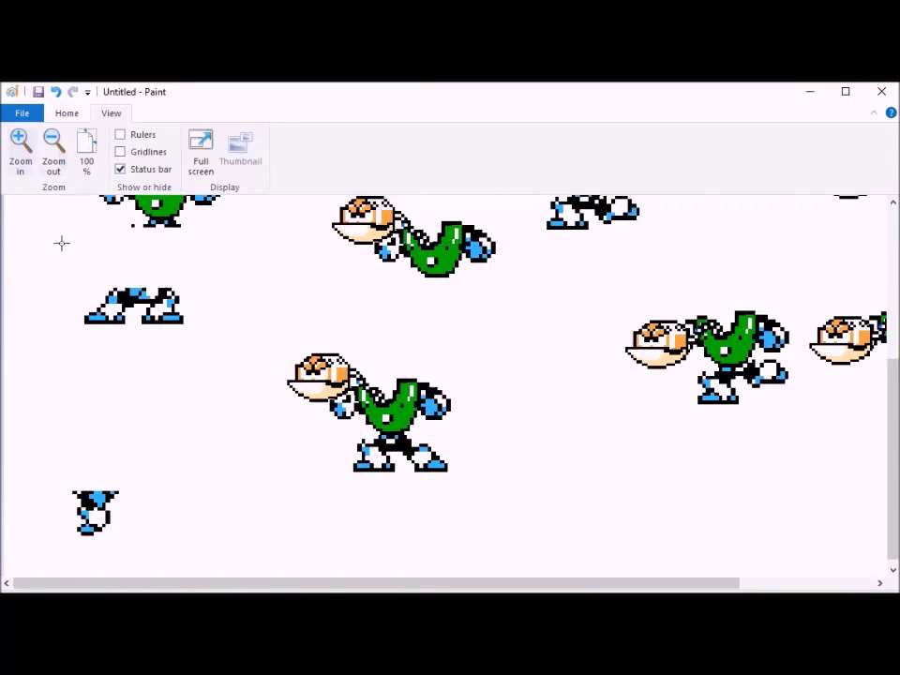
{"action": "scroll", "coordinate": [60, 243], "scroll_direction": "up", "scroll_amount": 2}
Clean off the stray leg pixels under the pasted upper body and seat it on the wide-stance legs
{"action": "left_click_drag", "start_coordinate": [46, 280], "coordinate": [203, 397]}
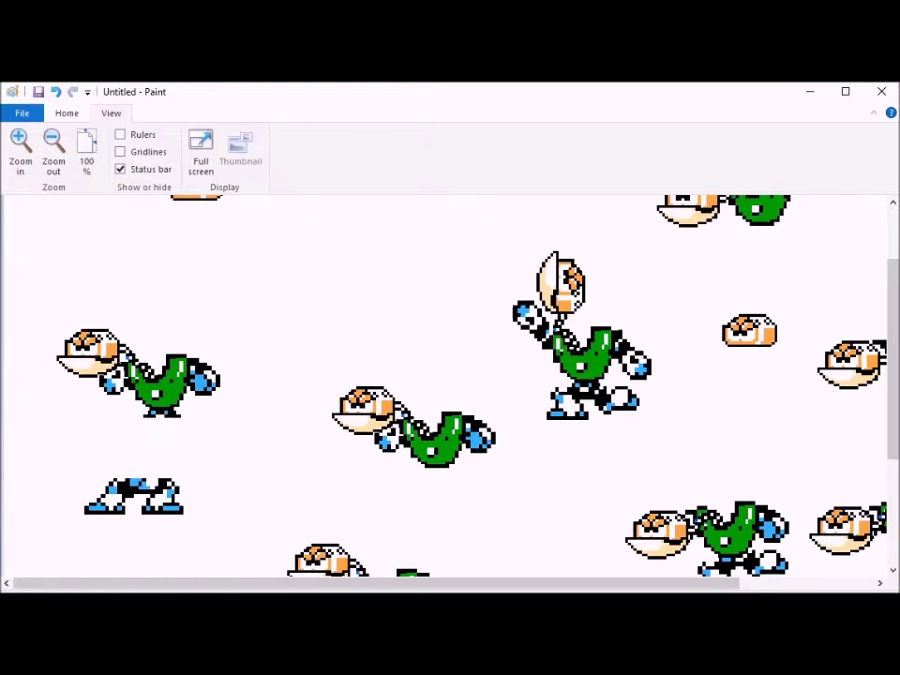
{"action": "left_click_drag", "start_coordinate": [214, 443], "coordinate": [213, 444]}
{"action": "left_click_drag", "start_coordinate": [168, 385], "coordinate": [154, 453]}
{"action": "key", "text": "ctrl+z"}
{"action": "left_click_drag", "start_coordinate": [36, 304], "coordinate": [234, 442]}
{"action": "left_click_drag", "start_coordinate": [189, 390], "coordinate": [172, 456]}
{"action": "left_click_drag", "start_coordinate": [20, 368], "coordinate": [225, 503]}
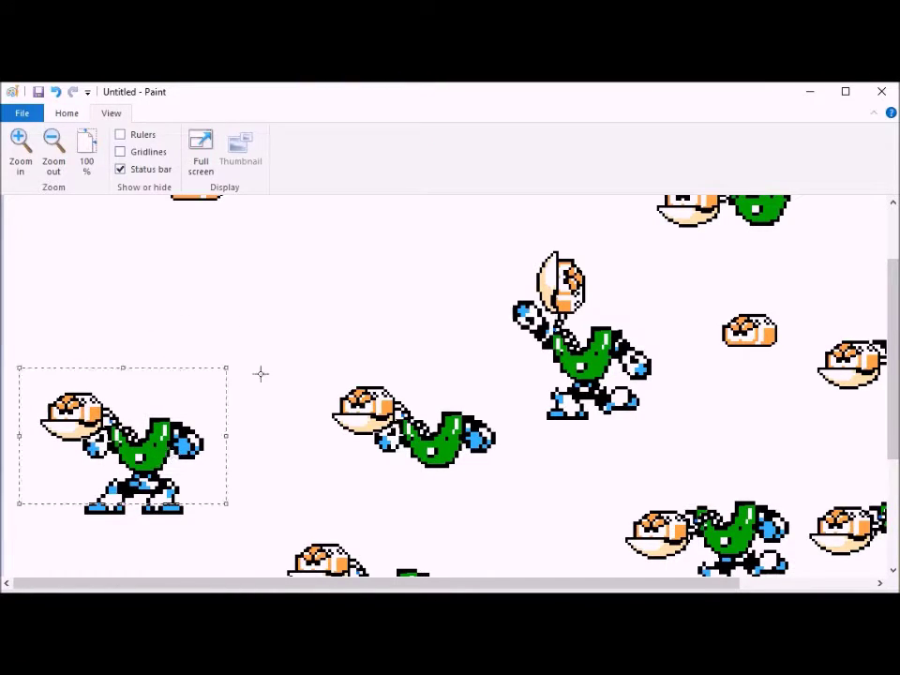
Delete the leftover neck piece, both jawless heads and the loose single-leg piece
{"action": "scroll", "coordinate": [281, 341], "scroll_direction": "down", "scroll_amount": 1}
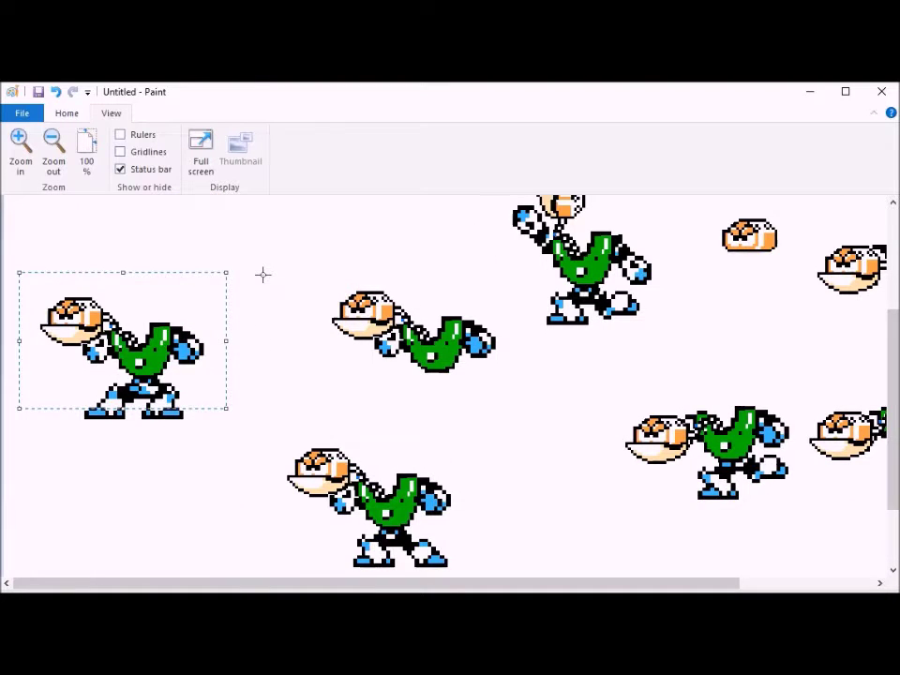
{"action": "scroll", "coordinate": [129, 203], "scroll_direction": "down", "scroll_amount": 1}
{"action": "left_click", "coordinate": [53, 145]}
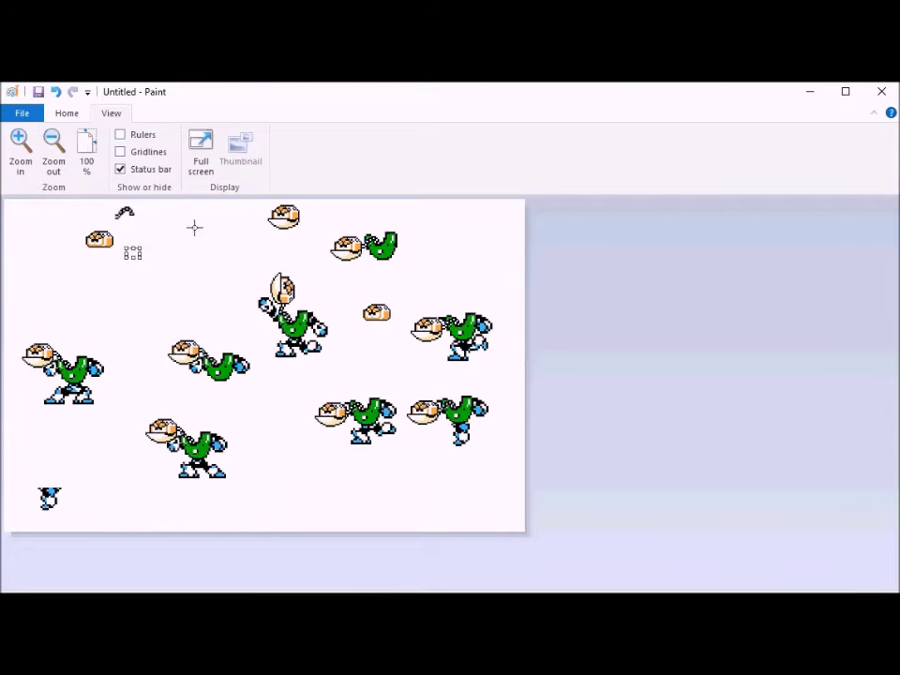
{"action": "left_click_drag", "start_coordinate": [189, 275], "coordinate": [41, 197]}
{"action": "key", "text": "Delete"}
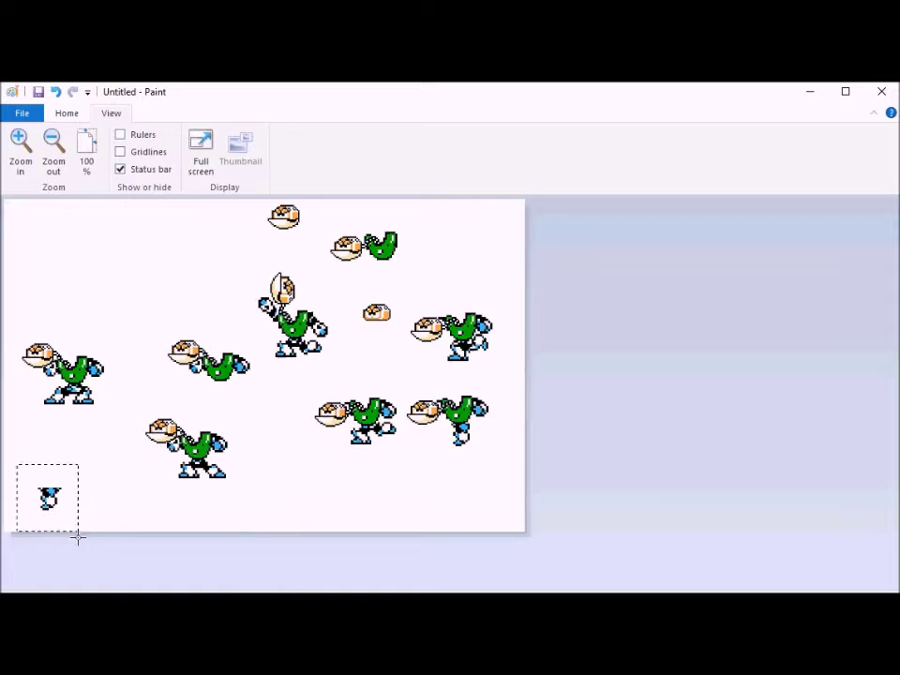
{"action": "key", "text": "Delete"}
{"action": "mouse_move", "coordinate": [355, 279]}
{"action": "left_mouse_down"}
{"action": "mouse_move", "coordinate": [398, 337]}
{"action": "mouse_move", "coordinate": [404, 482]}
{"action": "left_mouse_up"}
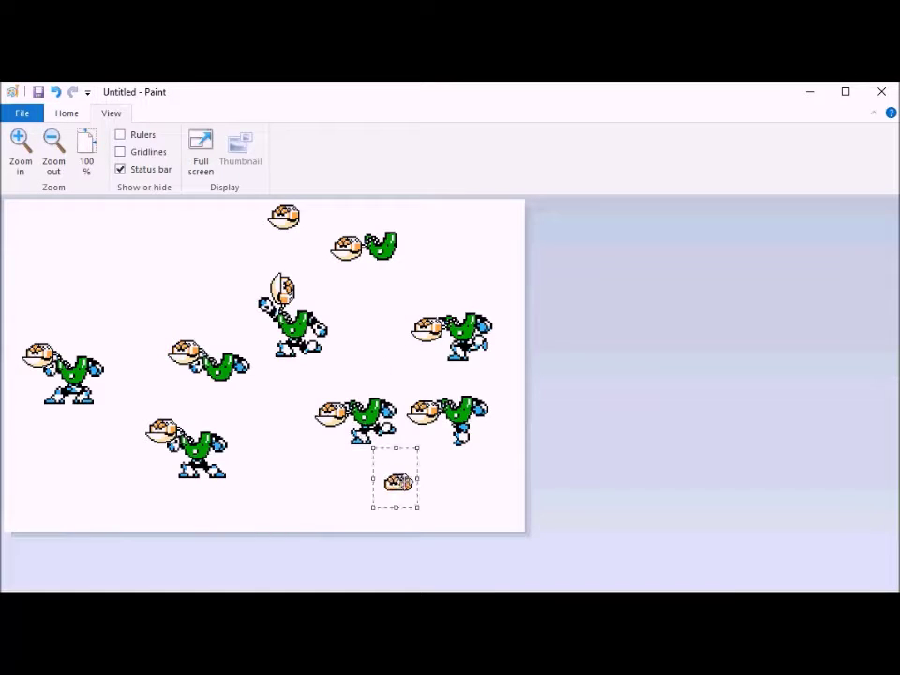
{"action": "key", "text": "Delete"}
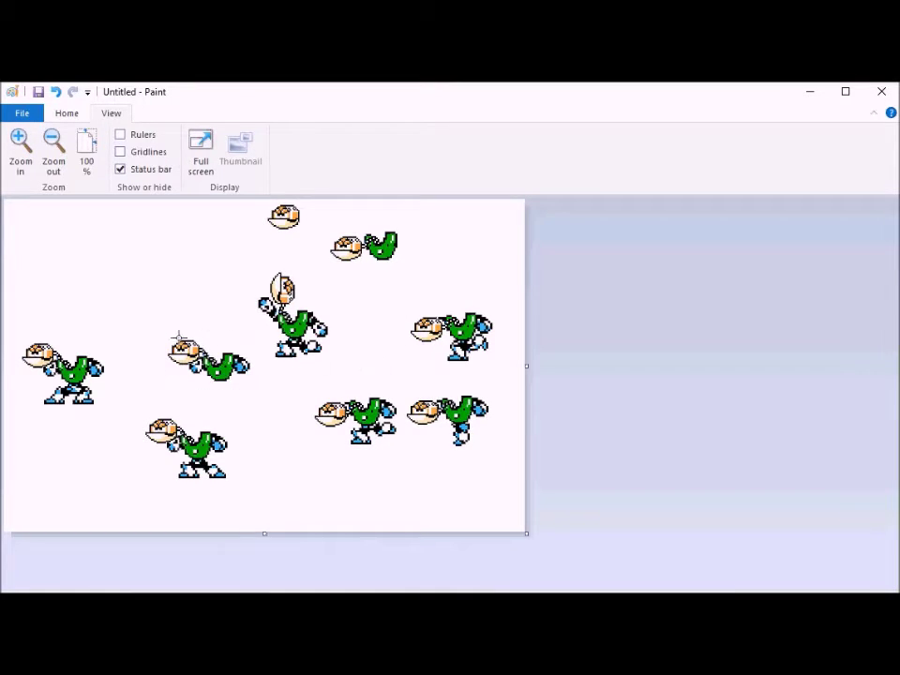
Move the legless body with arms below the two running poses, and the upper running pose to the upper left
{"action": "left_click_drag", "start_coordinate": [162, 327], "coordinate": [406, 500]}
{"action": "left_click_drag", "start_coordinate": [401, 303], "coordinate": [509, 365]}
{"action": "left_click_drag", "start_coordinate": [455, 335], "coordinate": [112, 276]}
{"action": "left_click", "coordinate": [252, 281]}
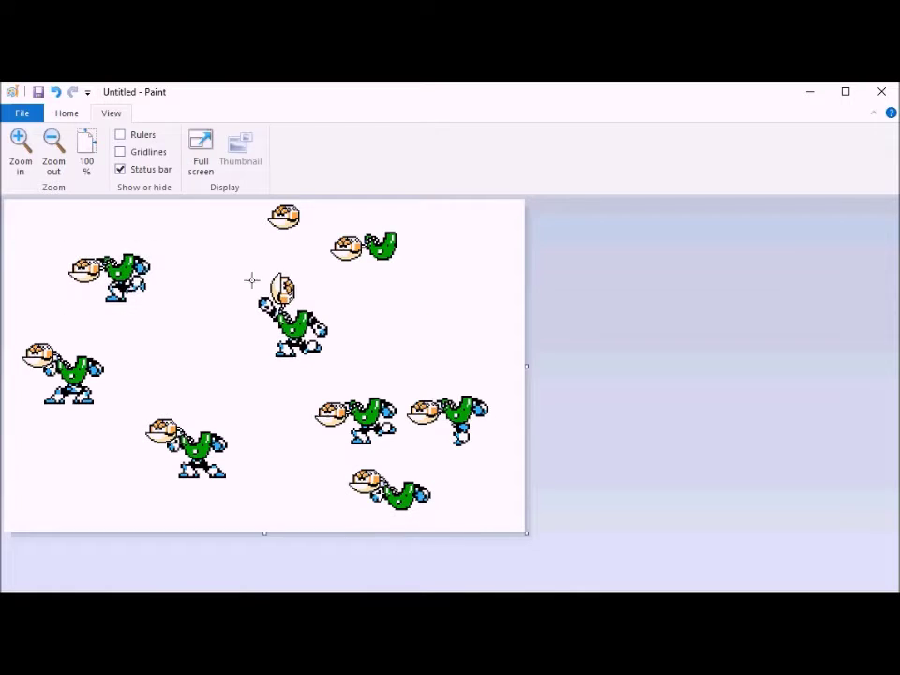
Line up the wide-stance pose beside the relocated running pose and move the armless head-and-body to the lower left
{"action": "left_click_drag", "start_coordinate": [15, 326], "coordinate": [195, 369]}
{"action": "left_click_drag", "start_coordinate": [325, 225], "coordinate": [94, 490]}
{"action": "mouse_move", "coordinate": [58, 237]}
{"action": "left_mouse_down"}
{"action": "mouse_move", "coordinate": [168, 310]}
{"action": "mouse_move", "coordinate": [125, 298]}
{"action": "mouse_move", "coordinate": [222, 397]}
{"action": "left_mouse_up"}
{"action": "left_click_drag", "start_coordinate": [167, 356], "coordinate": [164, 309]}
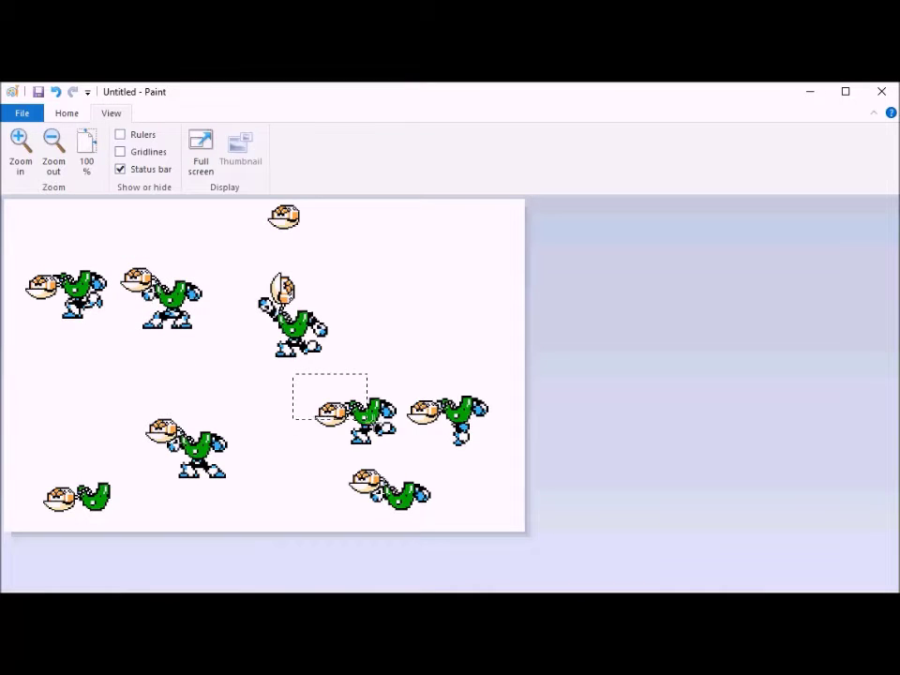
Move the wide-stance pose across the sheet to the far side of the open-jawed pose, level with the upper row
{"action": "left_click_drag", "start_coordinate": [367, 419], "coordinate": [402, 452]}
{"action": "left_click", "coordinate": [215, 253]}
{"action": "left_click_drag", "start_coordinate": [113, 256], "coordinate": [213, 349]}
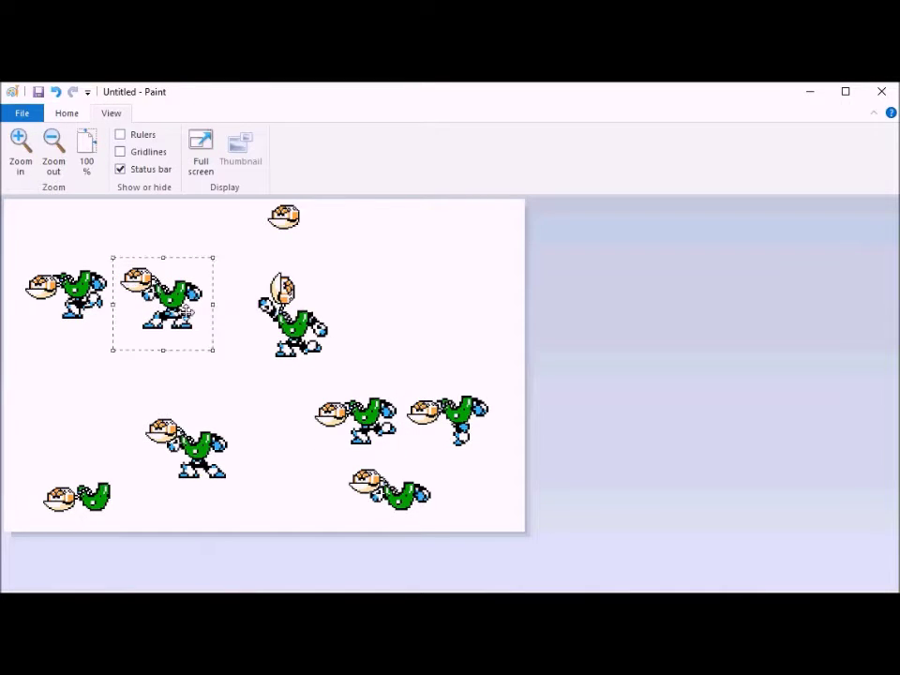
{"action": "left_click_drag", "start_coordinate": [164, 300], "coordinate": [436, 288]}
{"action": "left_click", "coordinate": [432, 418]}
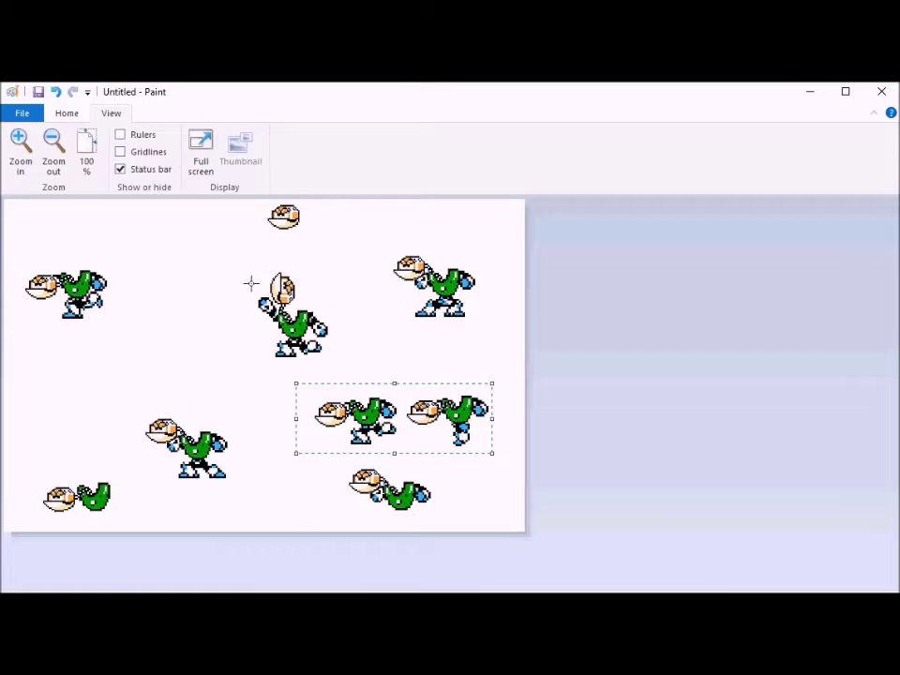
Shift the open-jawed pose toward the wide-stance pose and move the two lower running poses in beside the first running pose
{"action": "left_click_drag", "start_coordinate": [251, 266], "coordinate": [339, 360]}
{"action": "left_click_drag", "start_coordinate": [314, 344], "coordinate": [361, 325]}
{"action": "left_click", "coordinate": [535, 357]}
{"action": "left_click_drag", "start_coordinate": [290, 373], "coordinate": [494, 456]}
{"action": "left_click_drag", "start_coordinate": [469, 420], "coordinate": [270, 300]}
{"action": "left_click", "coordinate": [396, 374]}
Widen the canvas and move the lunging pose to the end of the upper row, beside the wide-stance pose
{"action": "left_click_drag", "start_coordinate": [141, 388], "coordinate": [239, 472]}
{"action": "left_click", "coordinate": [478, 373]}
{"action": "left_click_drag", "start_coordinate": [527, 369], "coordinate": [601, 369]}
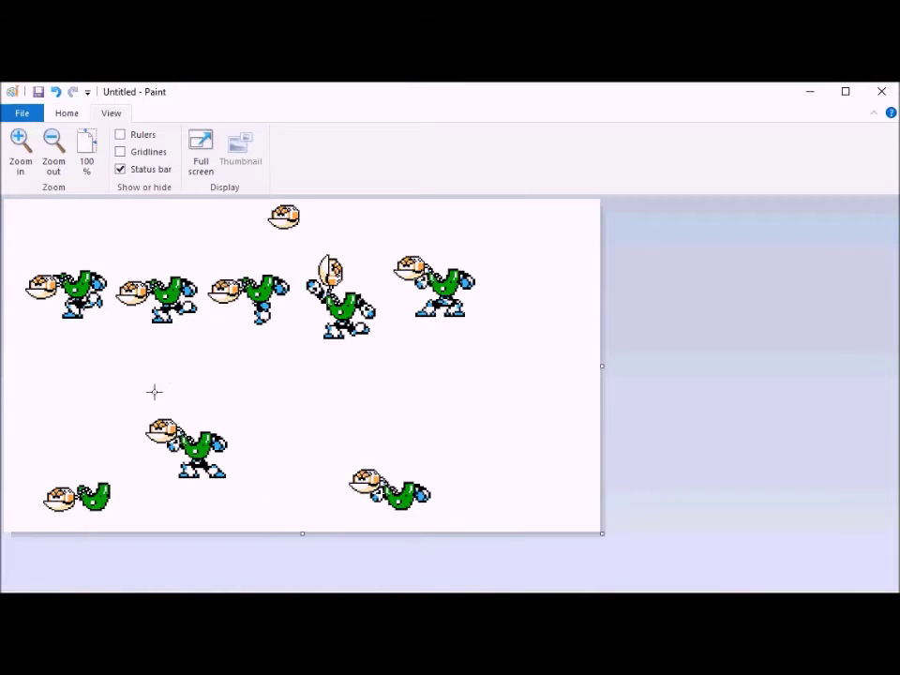
{"action": "left_click_drag", "start_coordinate": [137, 397], "coordinate": [244, 498]}
{"action": "left_click_drag", "start_coordinate": [188, 448], "coordinate": [529, 301]}
Arrange the legless body with arms, the armless head-and-body and the loose head in a second row beneath the full poses
{"action": "left_click", "coordinate": [312, 444]}
{"action": "left_click_drag", "start_coordinate": [312, 444], "coordinate": [452, 526]}
{"action": "left_click_drag", "start_coordinate": [427, 499], "coordinate": [142, 394]}
{"action": "left_click", "coordinate": [337, 432]}
{"action": "left_click_drag", "start_coordinate": [18, 469], "coordinate": [126, 532]}
{"action": "left_click_drag", "start_coordinate": [104, 497], "coordinate": [238, 393]}
{"action": "left_click_drag", "start_coordinate": [251, 199], "coordinate": [337, 236]}
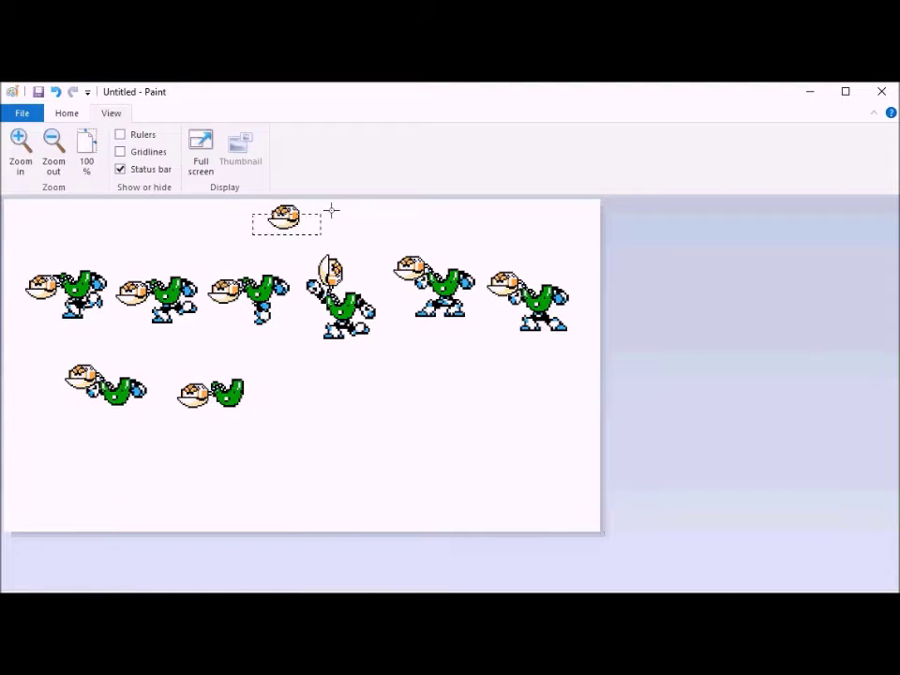
{"action": "left_click_drag", "start_coordinate": [256, 232], "coordinate": [260, 414]}
Define a dark grey (RGB 115, 115, 115) and fill the first running pose's green body and neck with it
{"action": "left_click", "coordinate": [26, 159]}
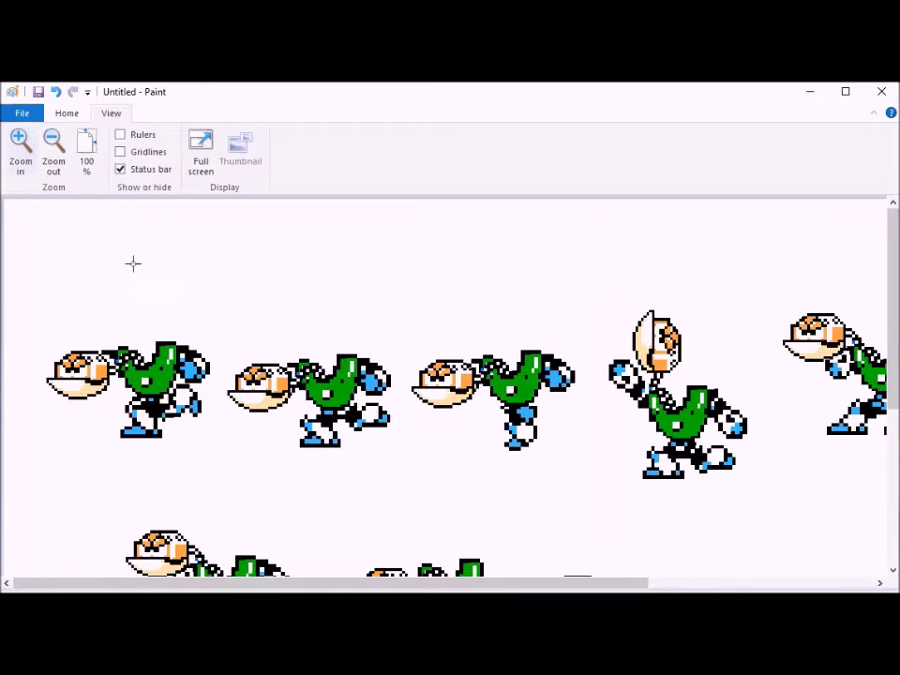
{"action": "left_click", "coordinate": [67, 113]}
{"action": "left_click", "coordinate": [782, 151]}
{"action": "left_click", "coordinate": [608, 330]}
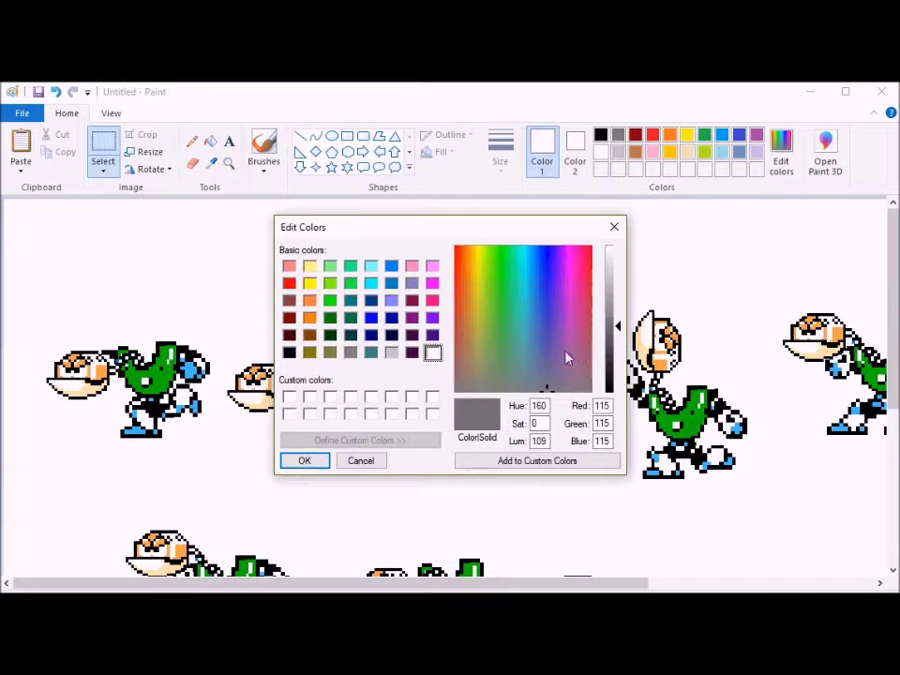
{"action": "left_click", "coordinate": [310, 460]}
{"action": "left_click", "coordinate": [210, 141]}
{"action": "left_click", "coordinate": [155, 371]}
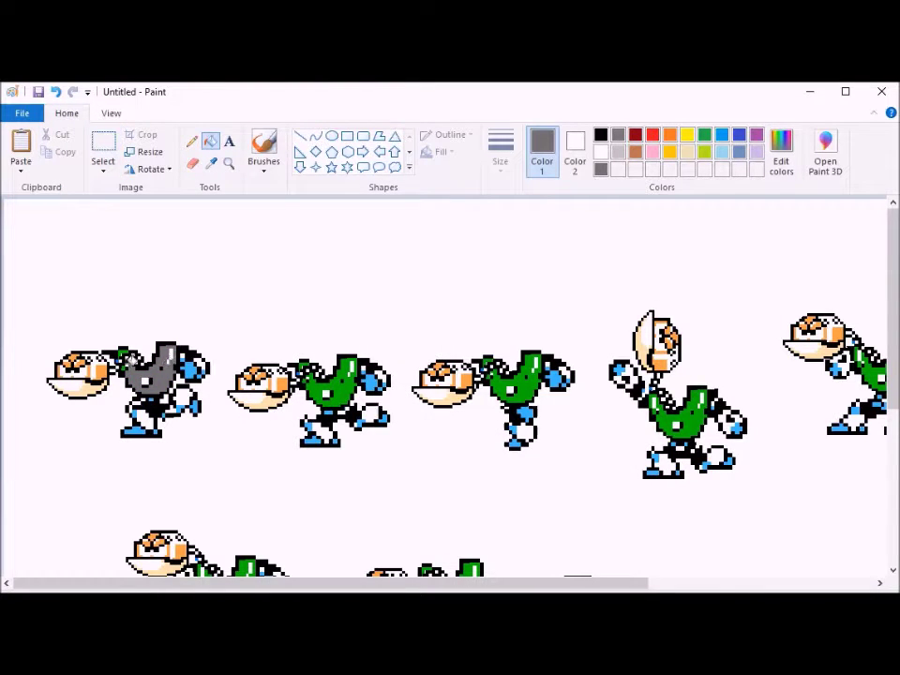
{"action": "left_click", "coordinate": [128, 354]}
{"action": "left_click", "coordinate": [126, 351]}
Fill the other upper-row poses' green bodies and necks with the dark grey, and the white body highlights with a lighter grey (134, 134, 134)
{"action": "left_click", "coordinate": [308, 362]}
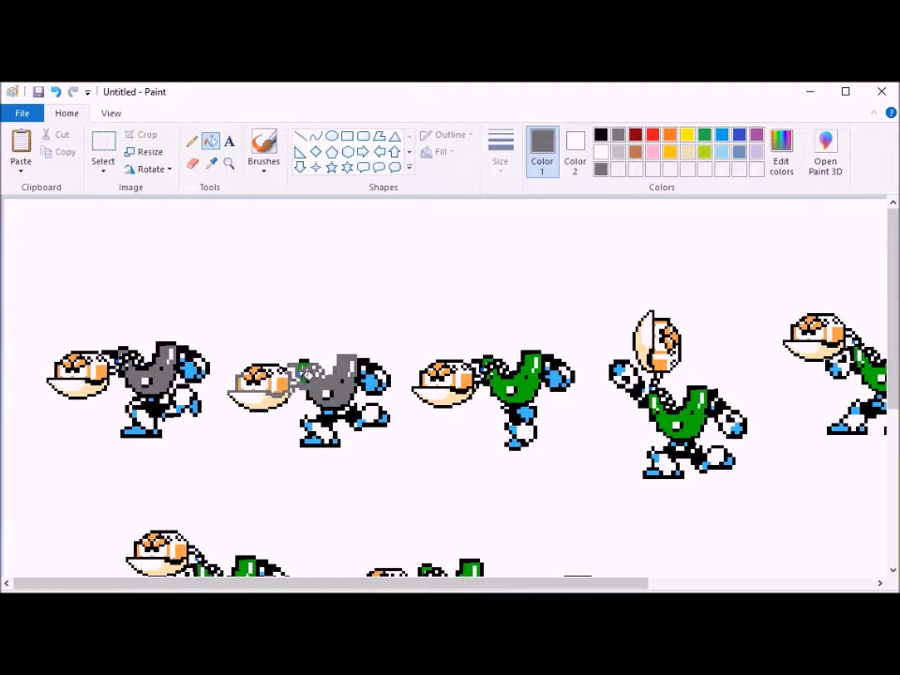
{"action": "left_click", "coordinate": [531, 379]}
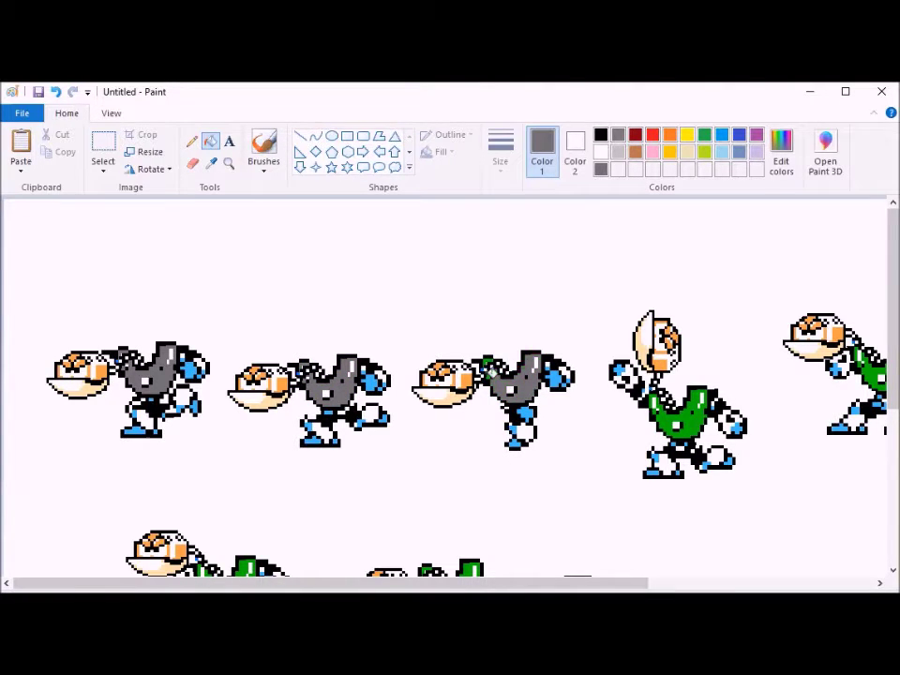
{"action": "left_click", "coordinate": [656, 384]}
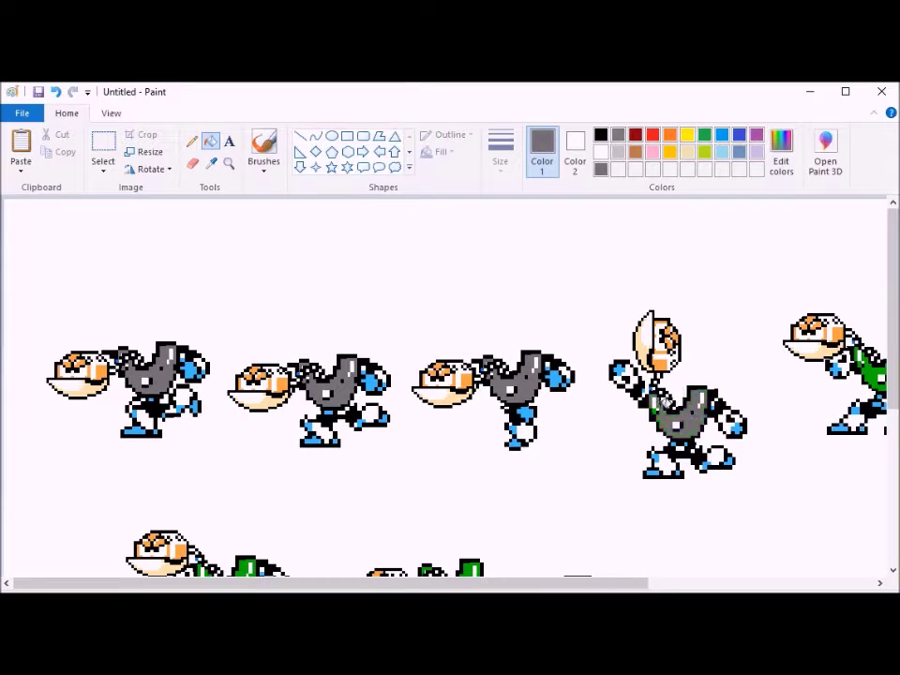
{"action": "left_click_drag", "start_coordinate": [582, 583], "coordinate": [802, 586]}
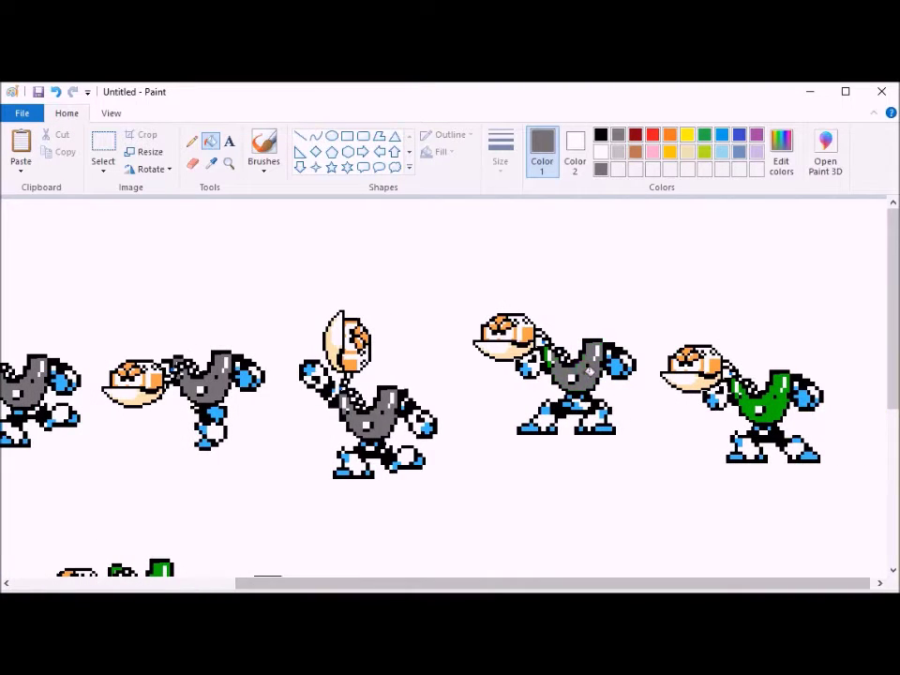
{"action": "left_click", "coordinate": [737, 386]}
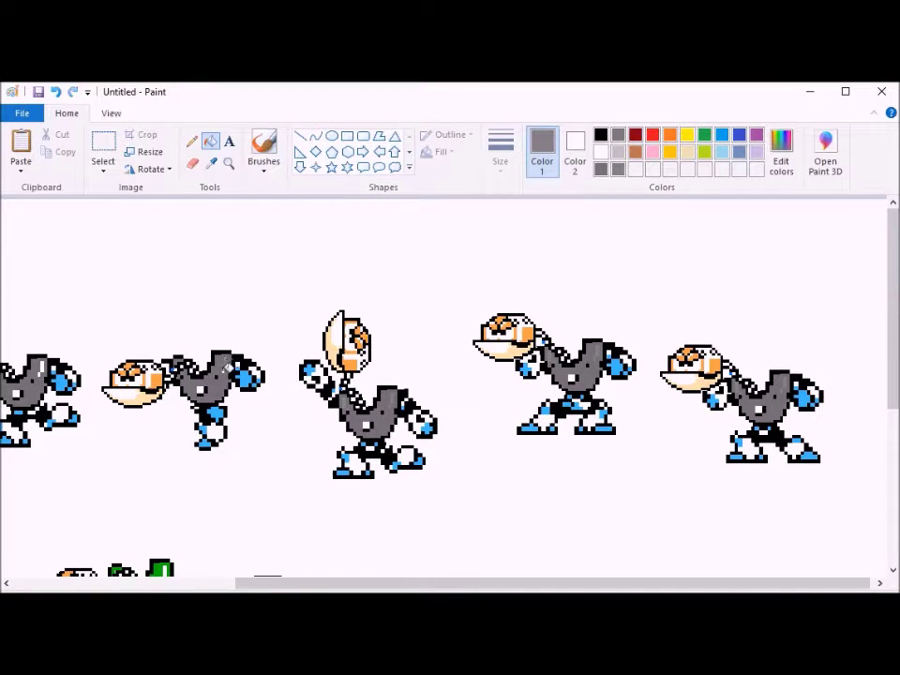
{"action": "left_click_drag", "start_coordinate": [291, 586], "coordinate": [147, 585]}
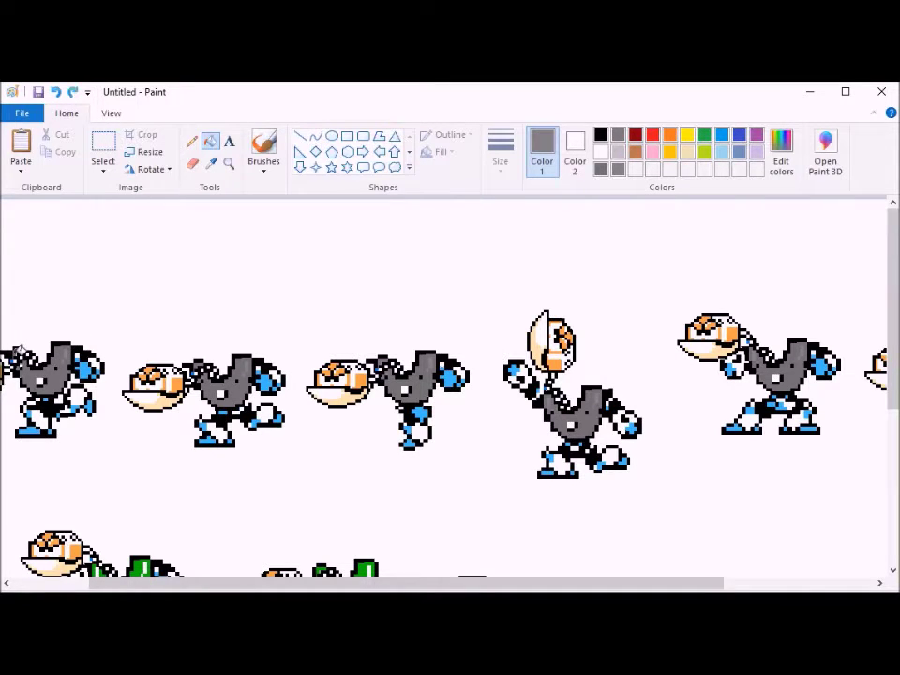
Define a light bluish grey and fill the white chest dot on each upper-row pose with it
{"action": "left_click", "coordinate": [781, 150]}
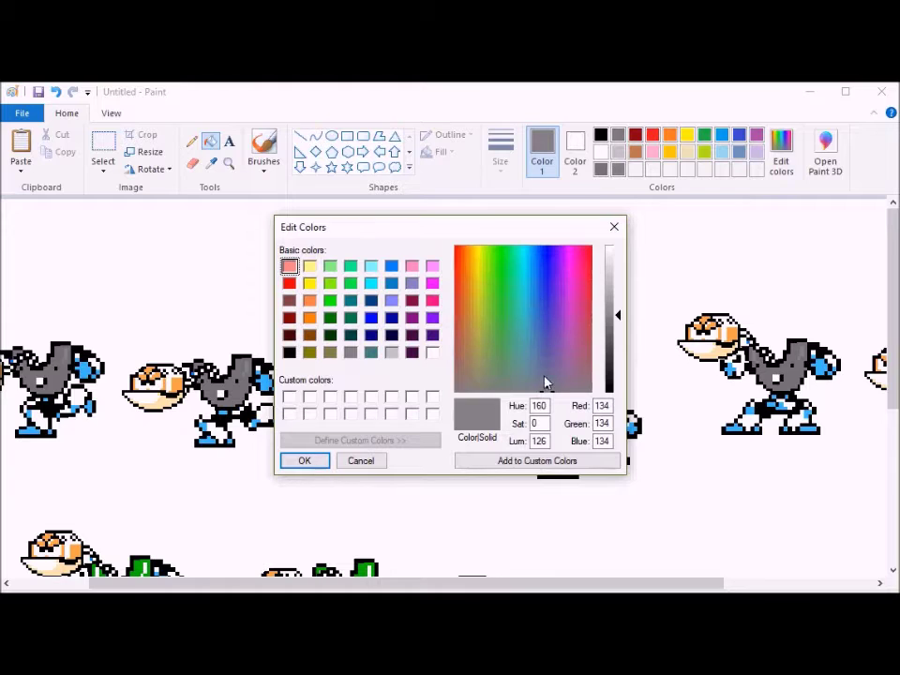
{"action": "left_click", "coordinate": [536, 377]}
{"action": "left_click", "coordinate": [616, 302]}
{"action": "left_click_drag", "start_coordinate": [616, 302], "coordinate": [617, 291]}
{"action": "left_click", "coordinate": [304, 460]}
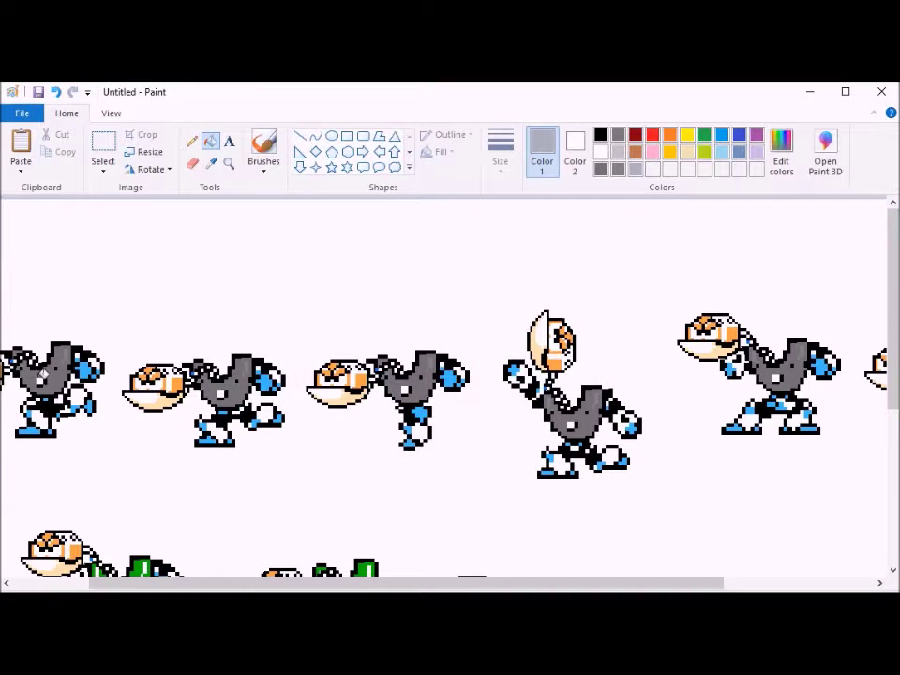
{"action": "left_click", "coordinate": [221, 391]}
{"action": "left_click", "coordinate": [406, 390]}
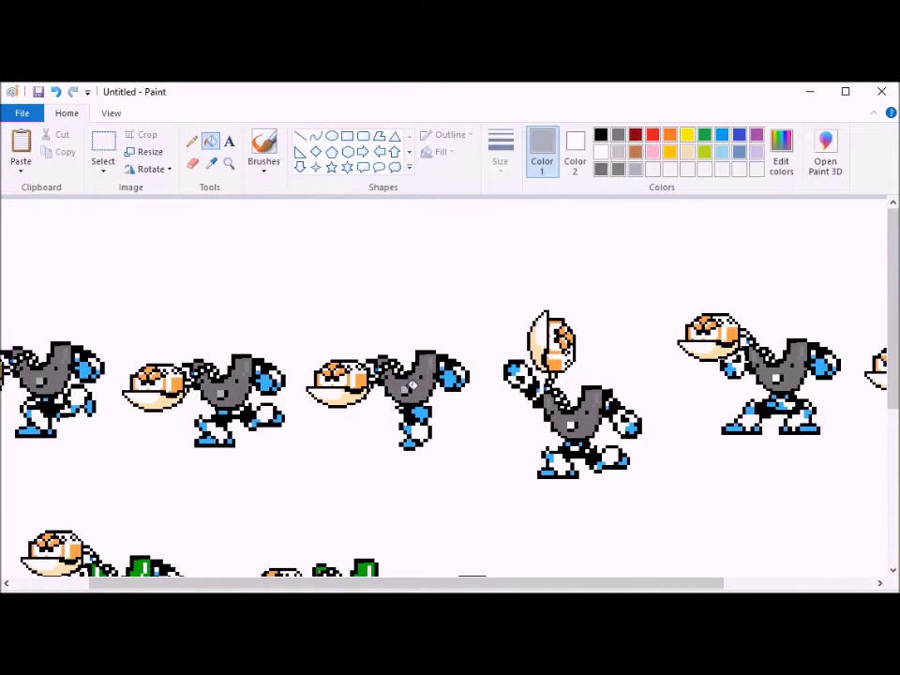
{"action": "left_click", "coordinate": [571, 424]}
{"action": "left_click_drag", "start_coordinate": [538, 583], "coordinate": [694, 583]}
{"action": "left_click", "coordinate": [566, 378]}
{"action": "left_click", "coordinate": [755, 410]}
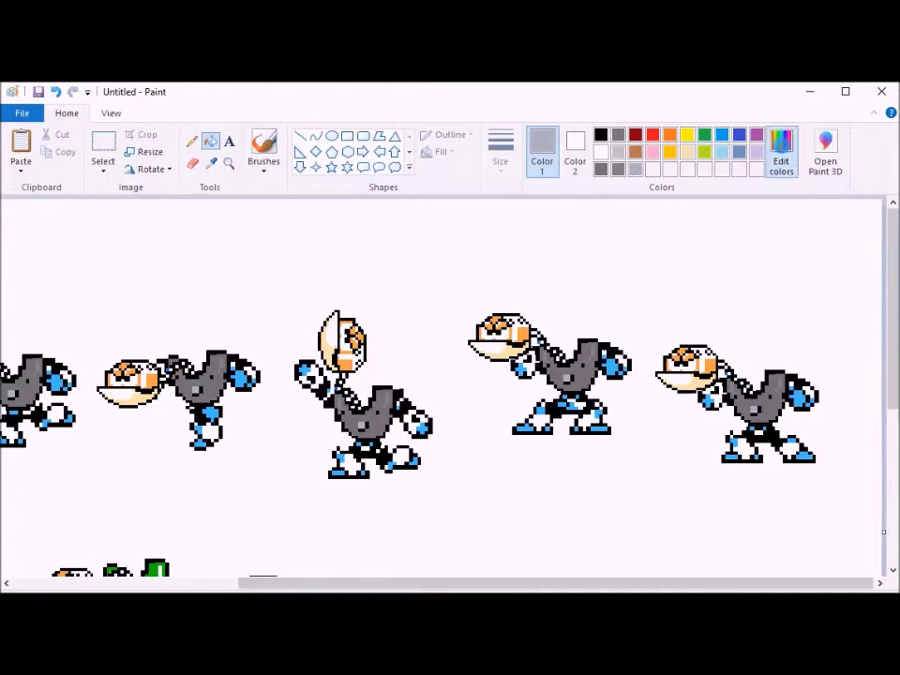
Define a muted green (RGB 91, 145, 96) and fill the blue areas of the hands on the upper-row poses
{"action": "left_click", "coordinate": [781, 150]}
{"action": "left_click", "coordinate": [502, 357]}
{"action": "left_click_drag", "start_coordinate": [617, 293], "coordinate": [617, 323]}
{"action": "left_click", "coordinate": [306, 462]}
{"action": "left_click", "coordinate": [242, 377]}
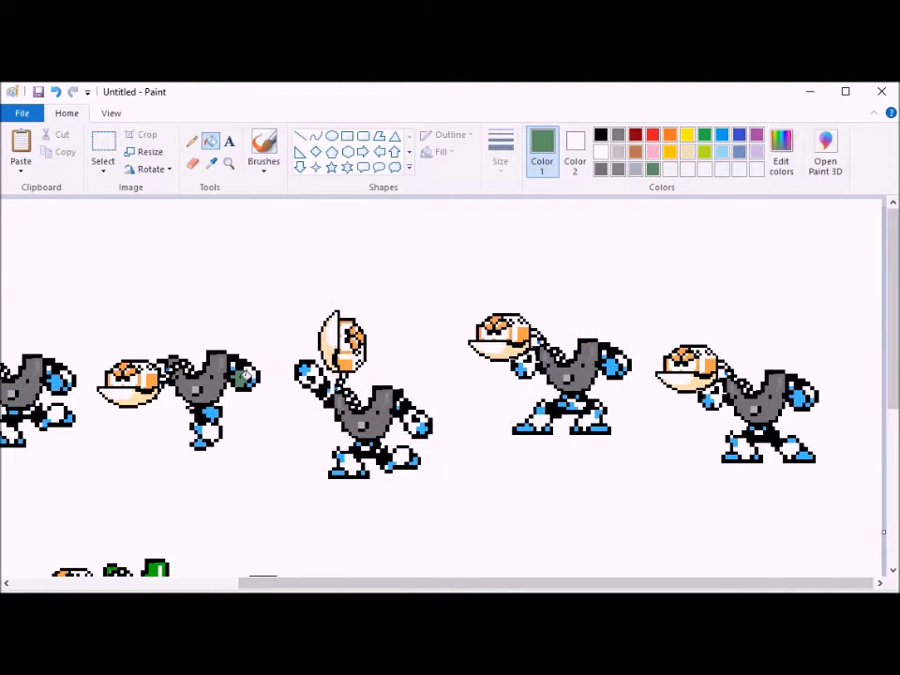
{"action": "left_click", "coordinate": [303, 371]}
{"action": "left_click", "coordinate": [421, 427]}
{"action": "left_click", "coordinate": [521, 370]}
{"action": "left_click", "coordinate": [614, 364]}
{"action": "left_click", "coordinate": [712, 398]}
{"action": "left_click", "coordinate": [798, 397]}
{"action": "left_click_drag", "start_coordinate": [579, 585], "coordinate": [352, 583]}
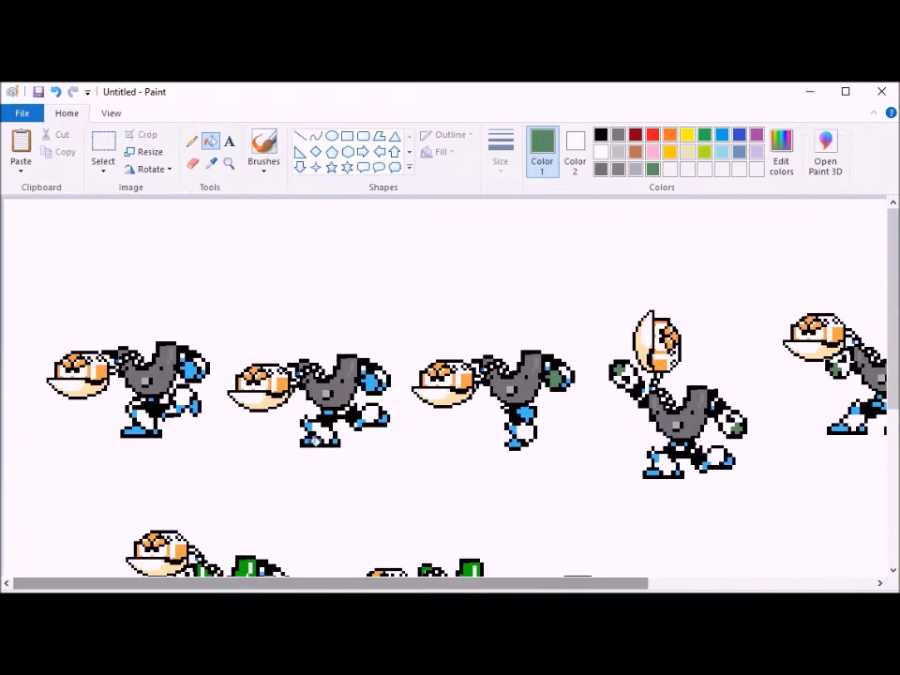
{"action": "left_click", "coordinate": [191, 372]}
Define a lighter green (RGB 114, 180, 112) and fill the remaining blue pixels on the upper-row poses' hands
{"action": "left_click", "coordinate": [781, 150]}
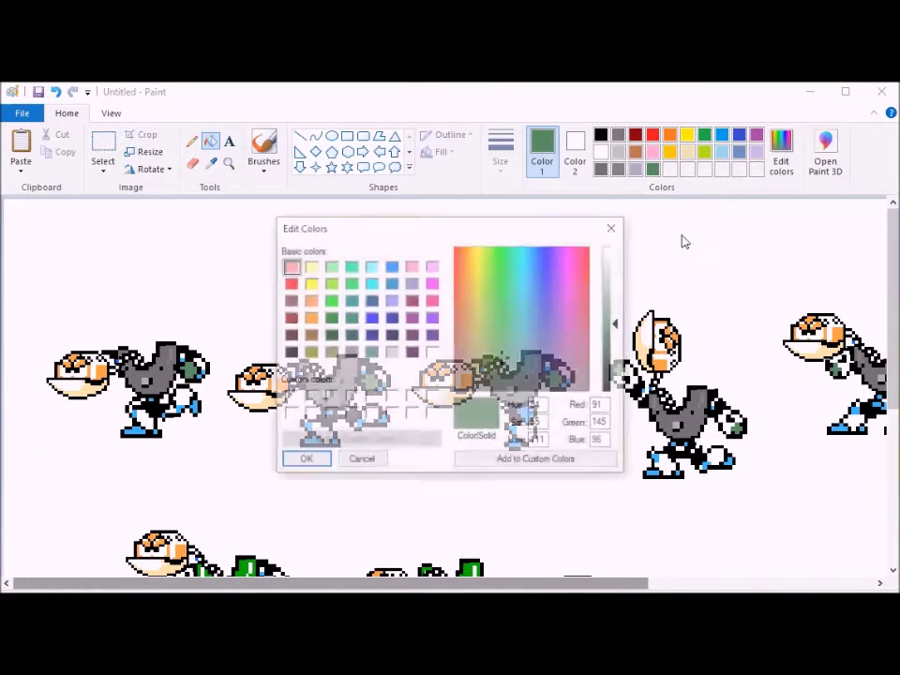
{"action": "left_click", "coordinate": [501, 347]}
{"action": "left_click", "coordinate": [617, 313]}
{"action": "left_click", "coordinate": [305, 460]}
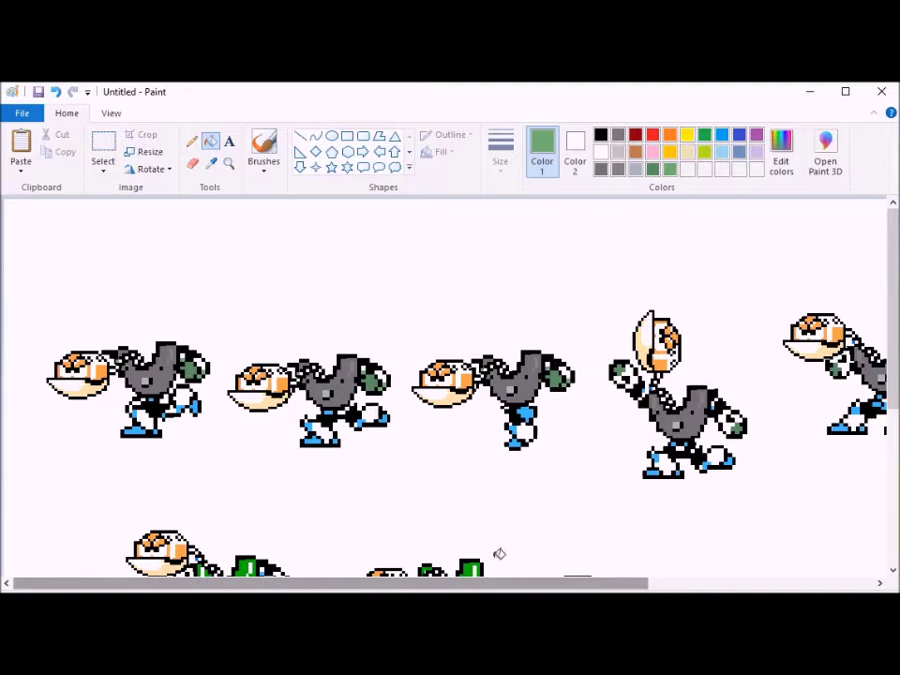
{"action": "left_click_drag", "start_coordinate": [500, 584], "coordinate": [660, 582]}
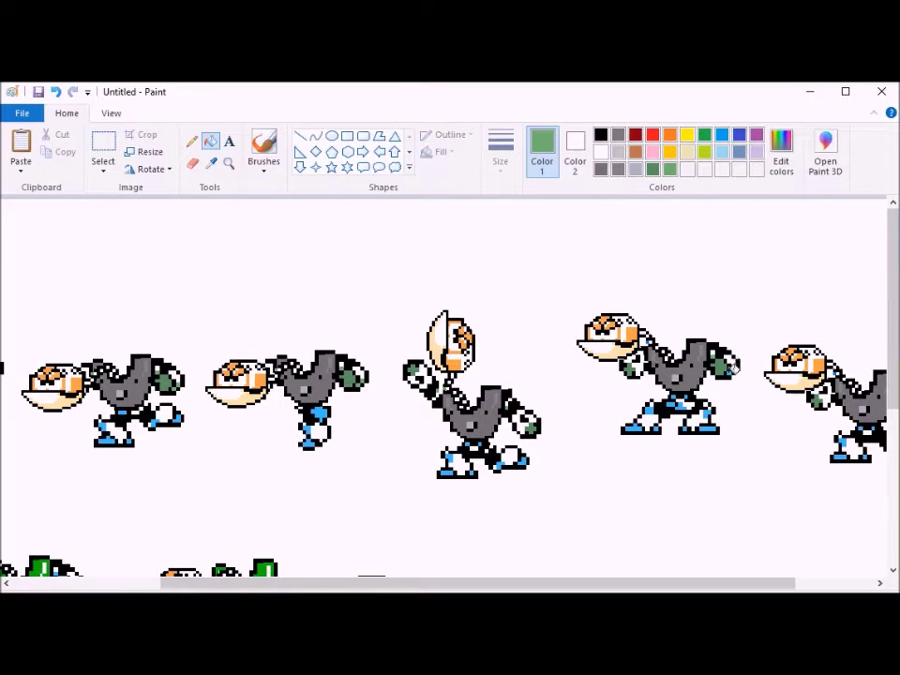
{"action": "left_click_drag", "start_coordinate": [637, 583], "coordinate": [714, 584]}
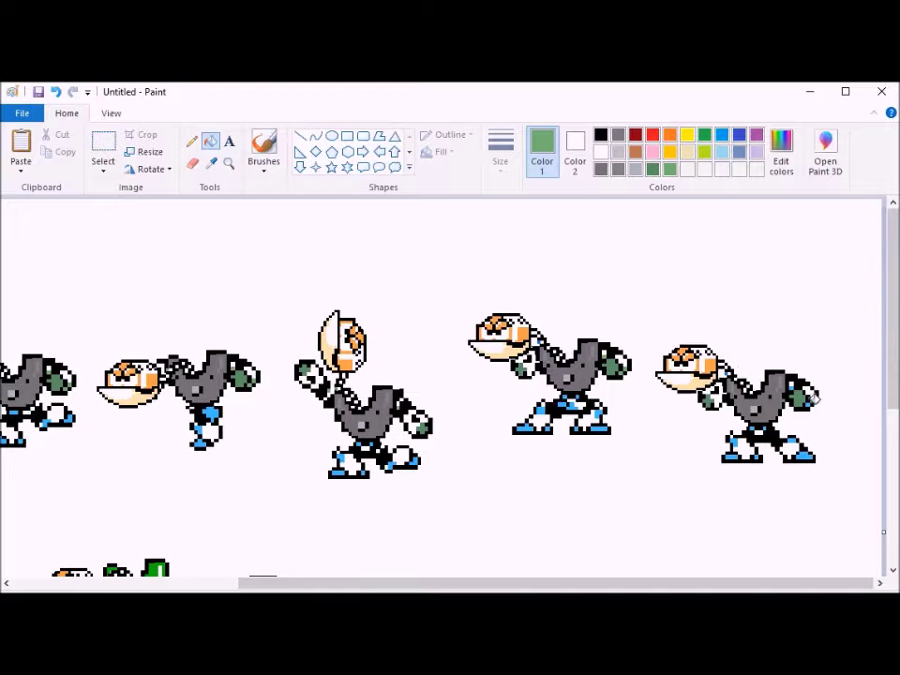
Define a pale green and fill the white areas of the upper-row poses' hands, undoing the stray fill on the open-jawed pose
{"action": "left_click", "coordinate": [795, 150]}
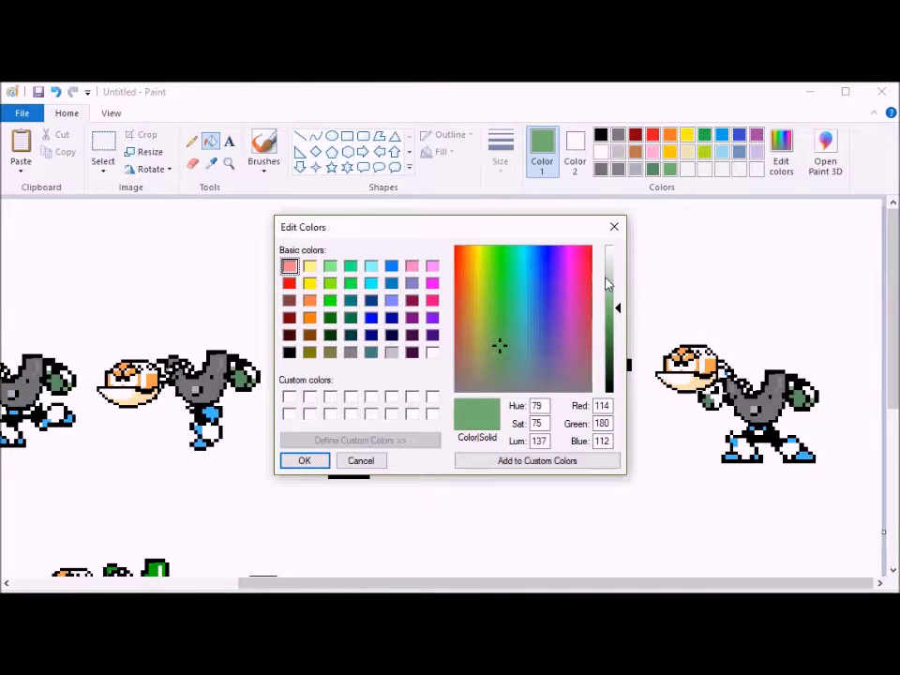
{"action": "left_click", "coordinate": [606, 283]}
{"action": "key", "text": "Return"}
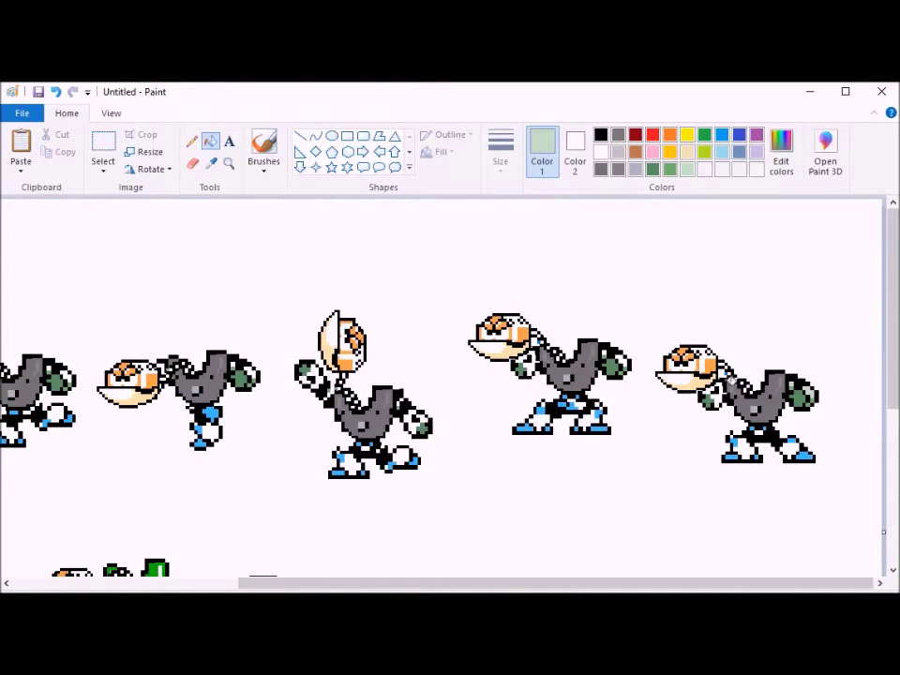
{"action": "left_click", "coordinate": [727, 379]}
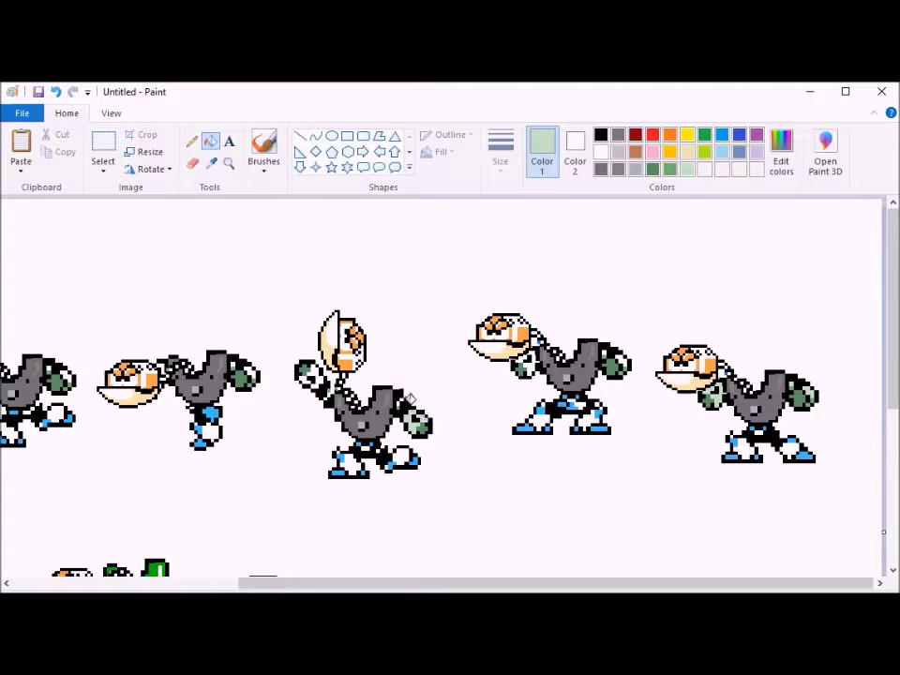
{"action": "left_click", "coordinate": [524, 354]}
{"action": "scroll", "coordinate": [451, 272], "scroll_direction": "left", "scroll_amount": 3}
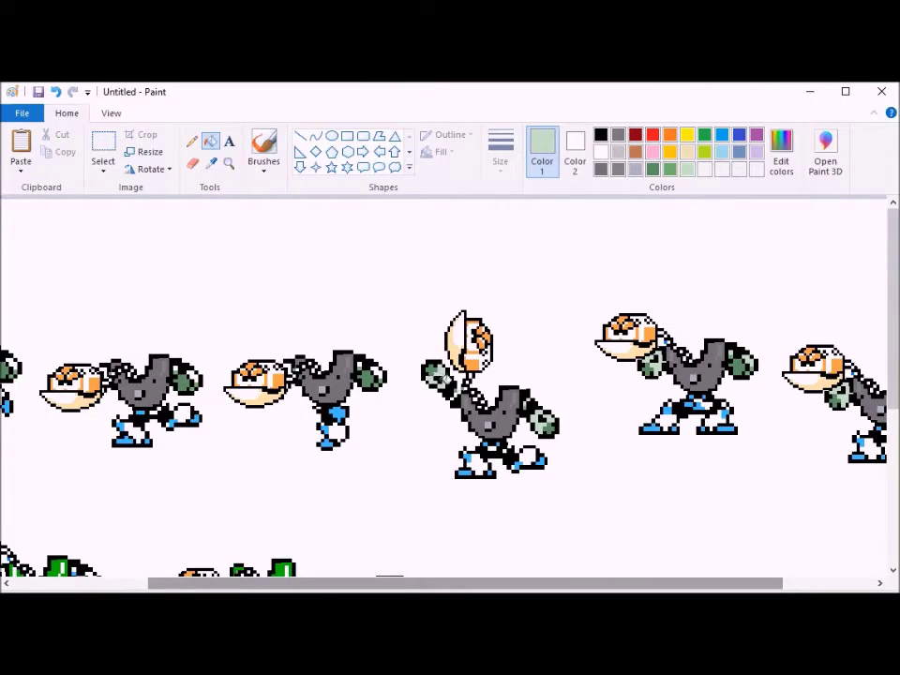
{"action": "left_click", "coordinate": [443, 375]}
{"action": "key", "text": "ctrl+z"}
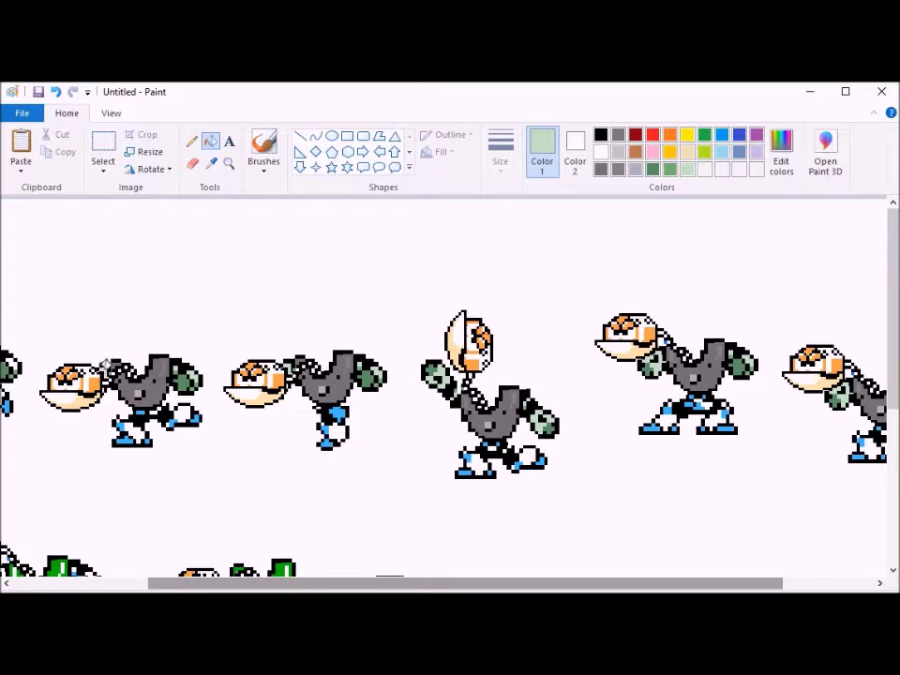
{"action": "scroll", "coordinate": [107, 365], "scroll_direction": "left", "scroll_amount": 3}
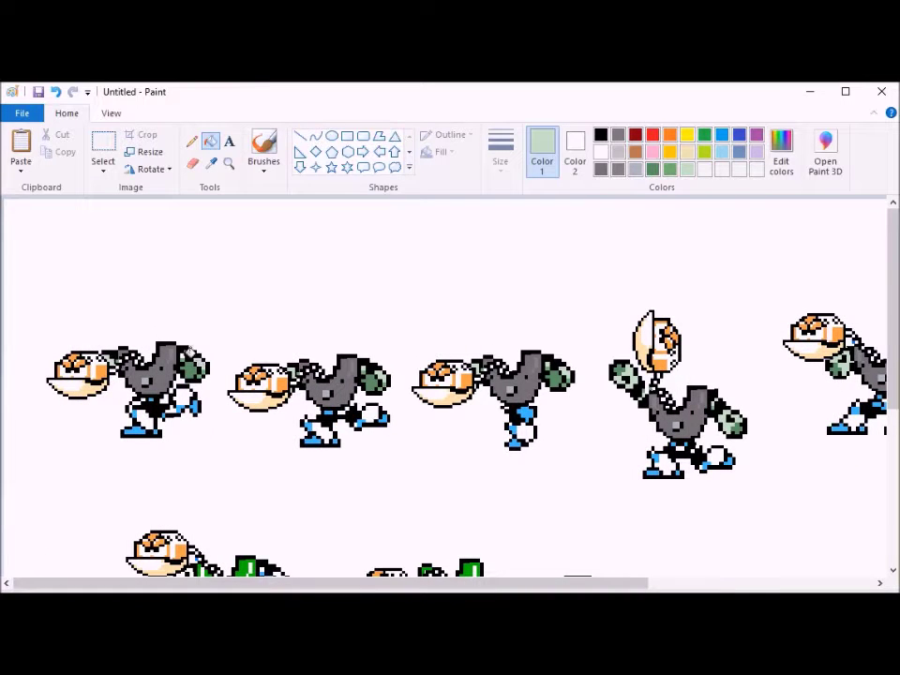
Define a navy blue (RGB 56, 71, 131) and fill the orange helmet areas on the first four upper-row poses
{"action": "left_click", "coordinate": [782, 155]}
{"action": "left_click", "coordinate": [544, 283]}
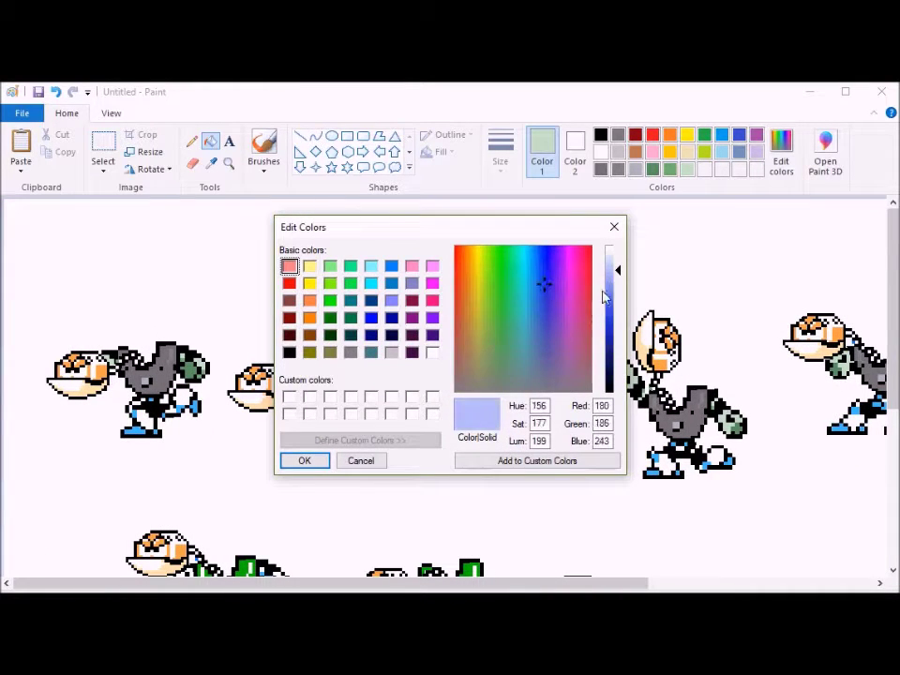
{"action": "left_click", "coordinate": [611, 354]}
{"action": "left_click_drag", "start_coordinate": [541, 355], "coordinate": [542, 334]}
{"action": "left_click", "coordinate": [613, 339]}
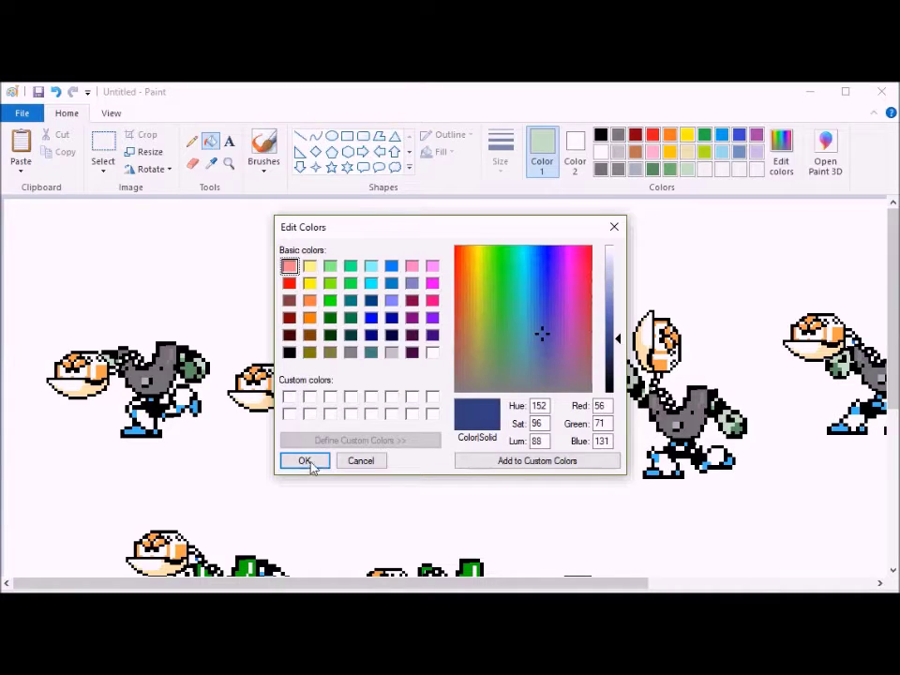
{"action": "left_click", "coordinate": [305, 462]}
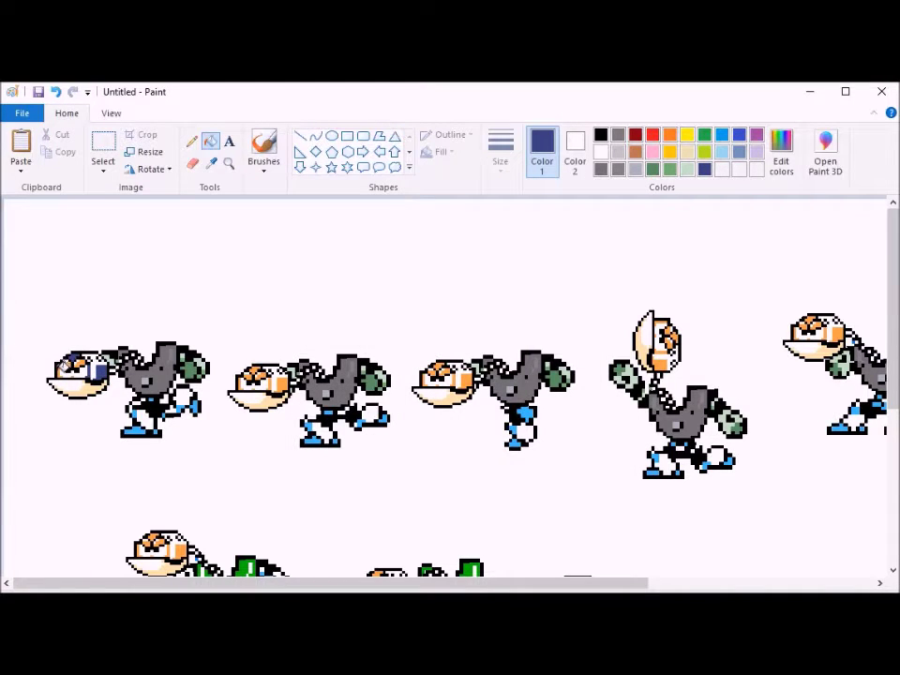
{"action": "left_click", "coordinate": [75, 369]}
{"action": "left_click", "coordinate": [283, 377]}
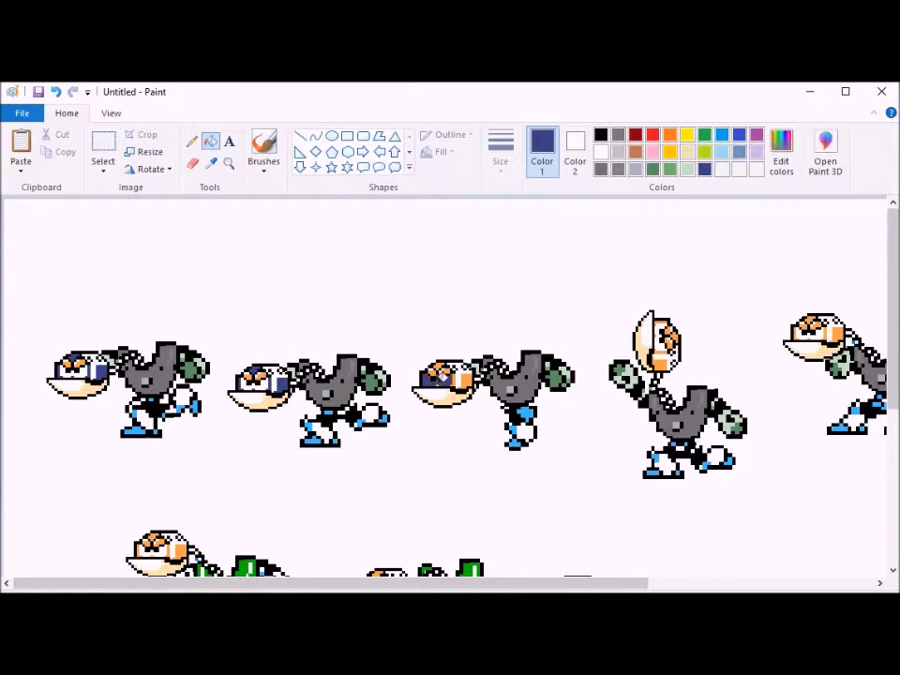
{"action": "left_click", "coordinate": [461, 376]}
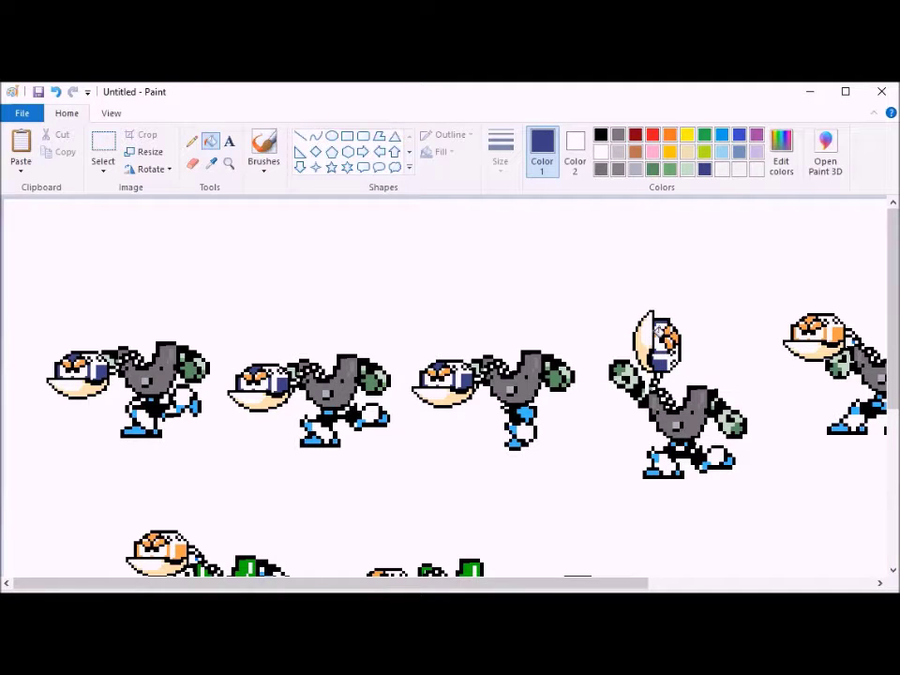
Fill the orange helmet areas on the last two upper-row poses with the navy blue
{"action": "scroll", "coordinate": [627, 330], "scroll_direction": "right", "scroll_amount": 5}
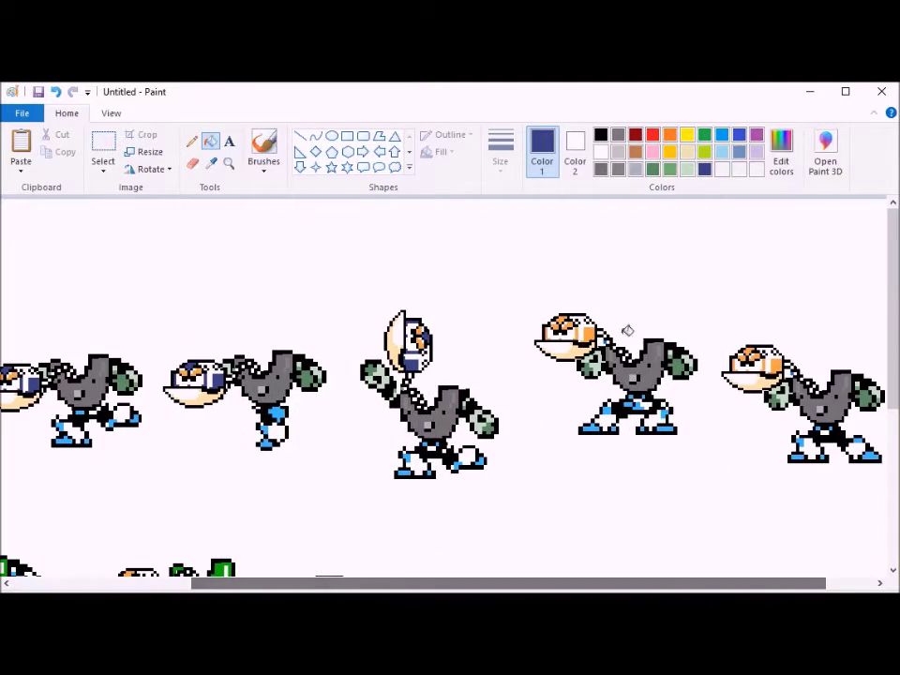
{"action": "left_click", "coordinate": [576, 330]}
{"action": "left_click", "coordinate": [552, 328]}
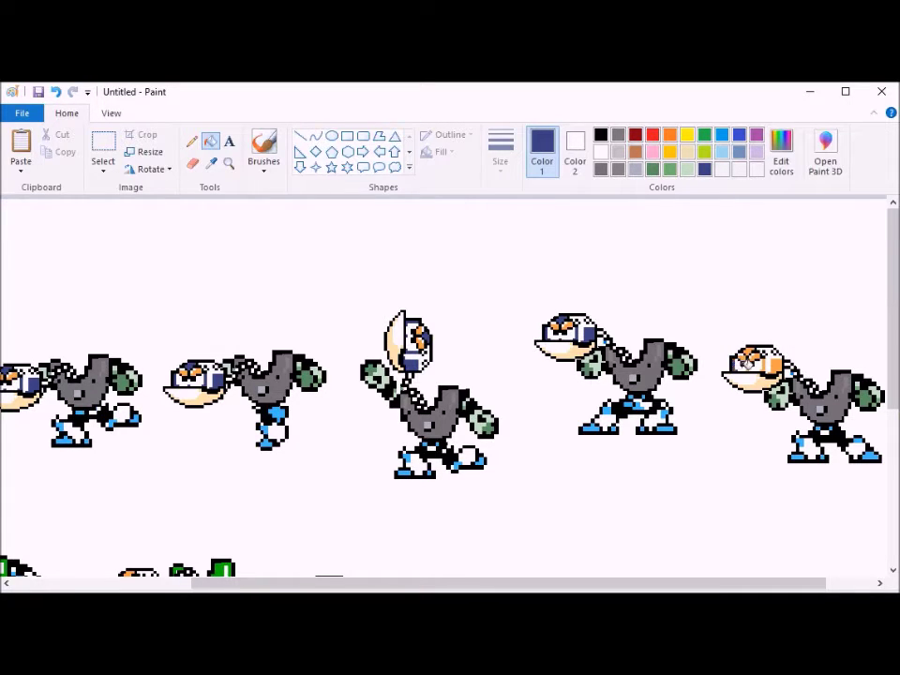
{"action": "left_click", "coordinate": [752, 351]}
{"action": "left_click", "coordinate": [775, 364]}
Define a light bluish grey and fill the white helmet areas on the open-jawed pose and the two poses after it
{"action": "left_click_drag", "start_coordinate": [578, 585], "coordinate": [631, 561]}
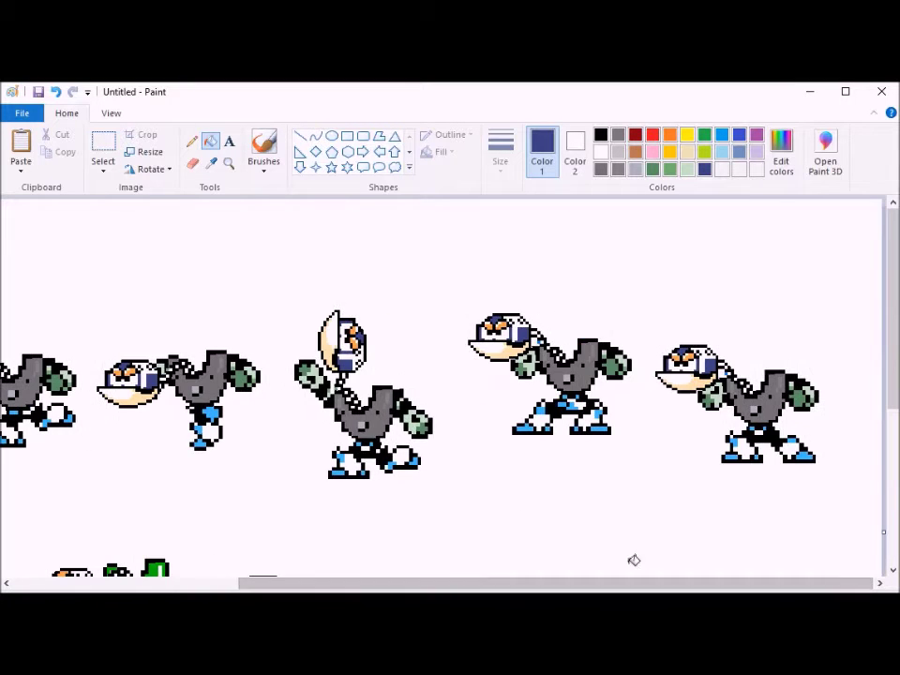
{"action": "left_click", "coordinate": [781, 150]}
{"action": "left_click", "coordinate": [557, 360]}
{"action": "left_click_drag", "start_coordinate": [616, 338], "coordinate": [618, 295]}
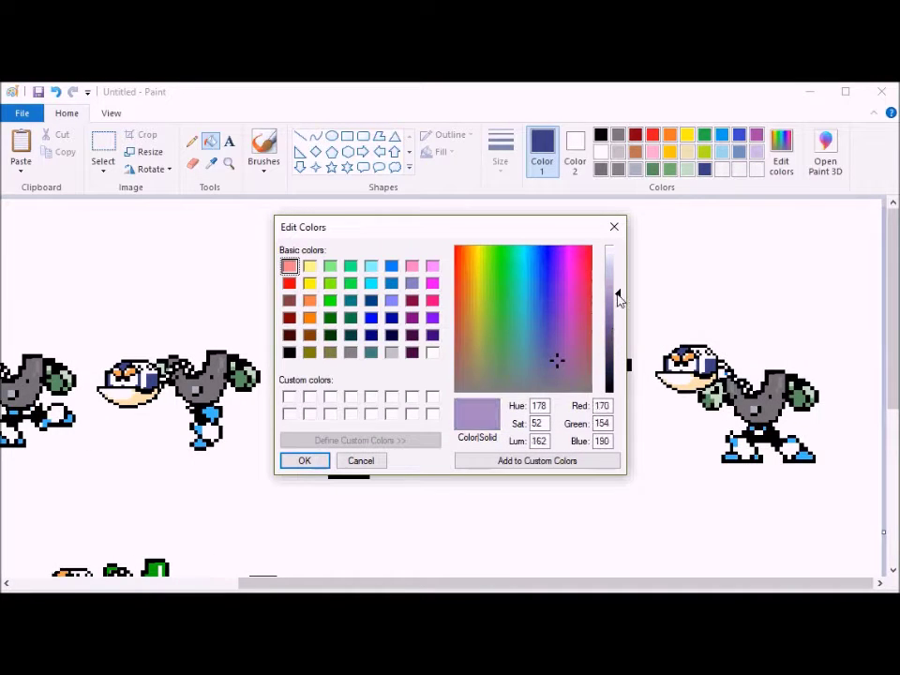
{"action": "left_click_drag", "start_coordinate": [535, 368], "coordinate": [529, 373]}
{"action": "key", "text": "Return"}
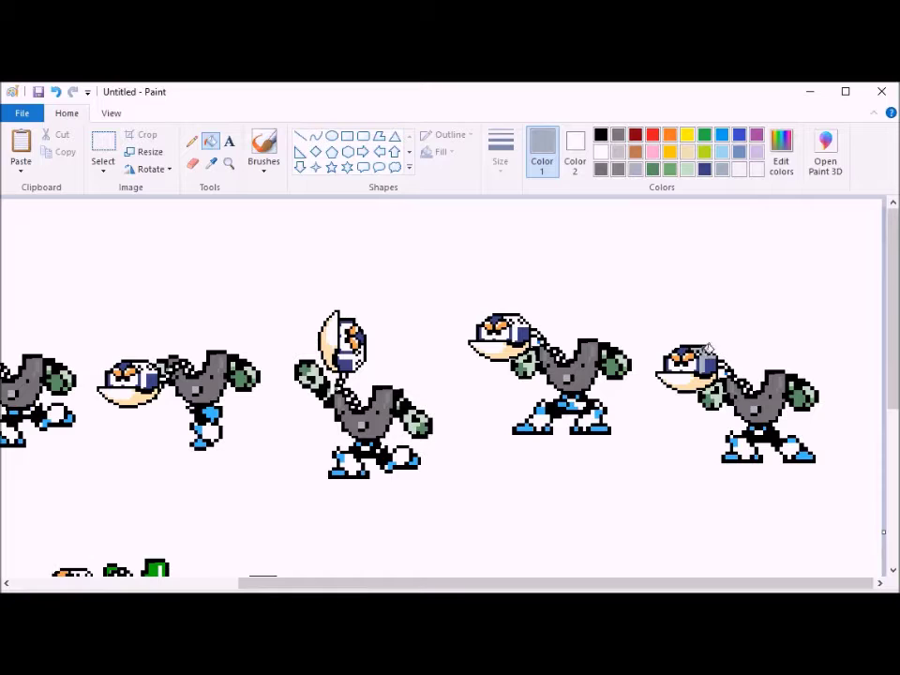
{"action": "left_click", "coordinate": [713, 351]}
{"action": "left_click", "coordinate": [521, 321]}
{"action": "left_click", "coordinate": [359, 358]}
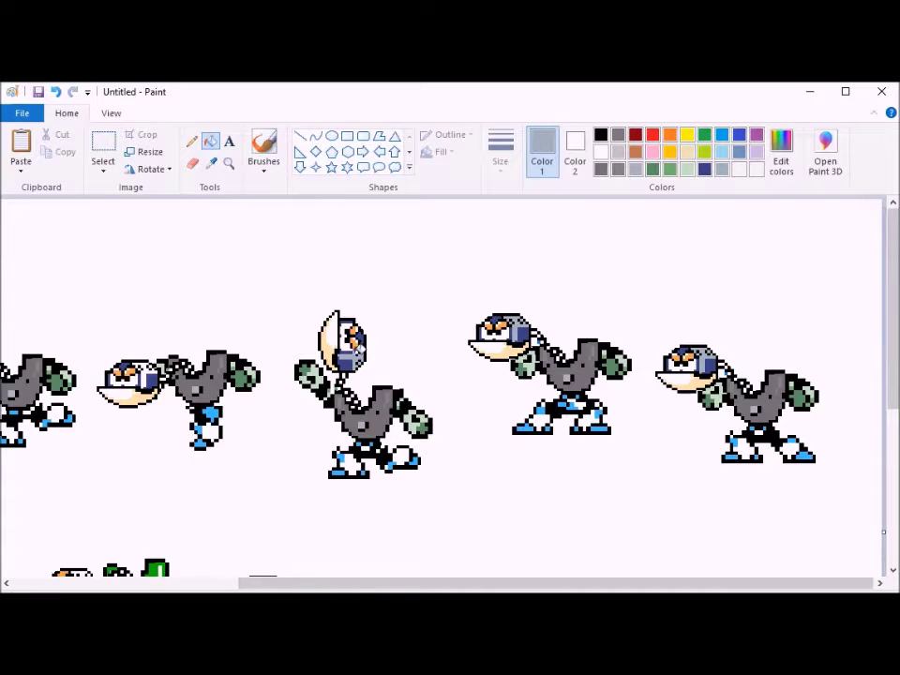
Fill the white helmet areas on the first three upper-row poses with the light bluish grey
{"action": "scroll", "coordinate": [237, 534], "scroll_direction": "left", "scroll_amount": 5}
{"action": "left_click", "coordinate": [441, 368]}
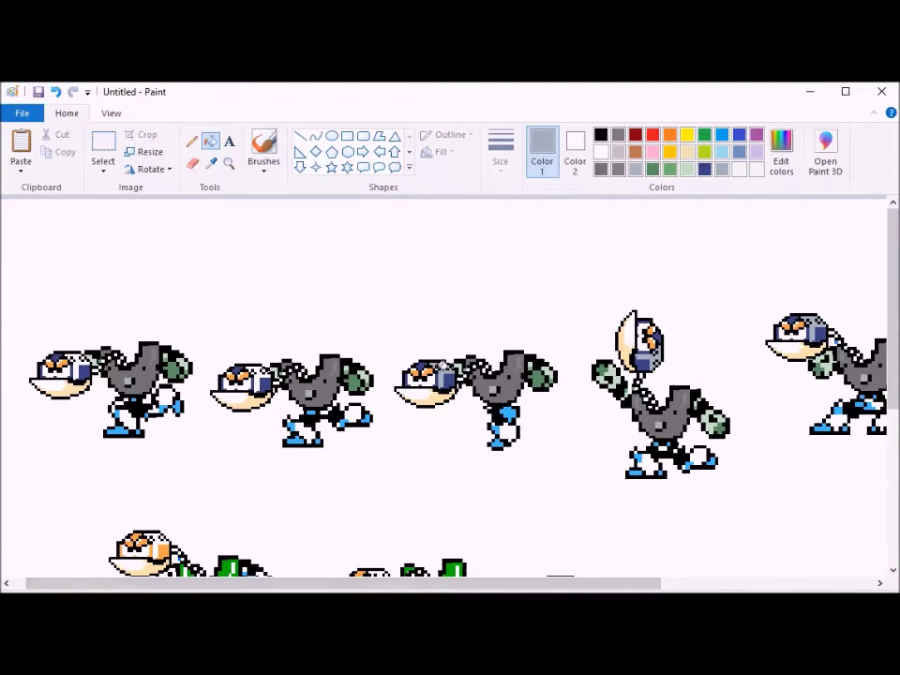
{"action": "left_click", "coordinate": [258, 366]}
{"action": "left_click", "coordinate": [80, 364]}
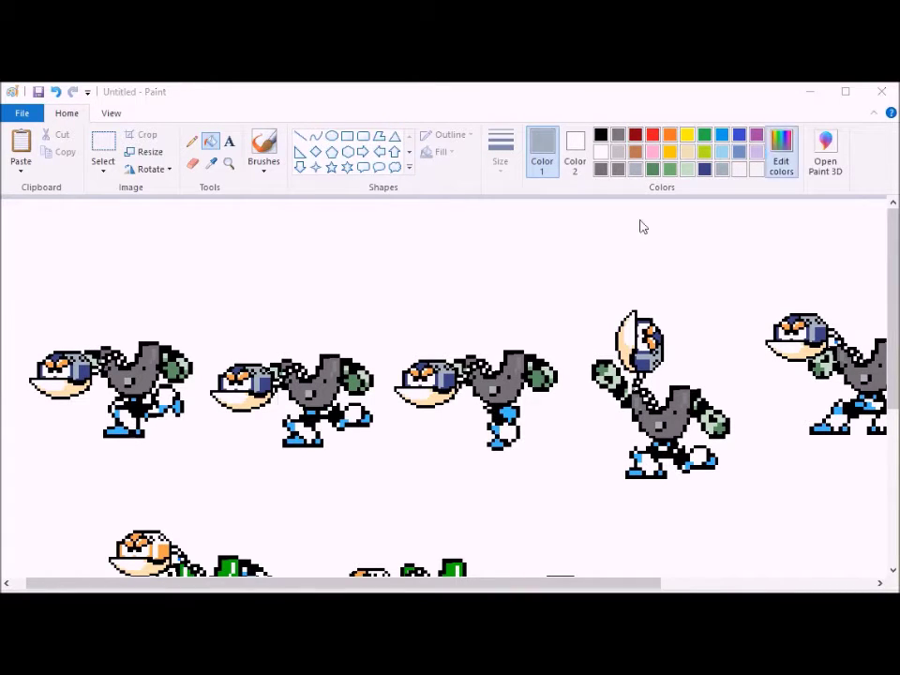
{"action": "left_click", "coordinate": [781, 150]}
{"action": "left_click", "coordinate": [549, 348]}
{"action": "left_click", "coordinate": [609, 311]}
{"action": "left_click", "coordinate": [304, 461]}
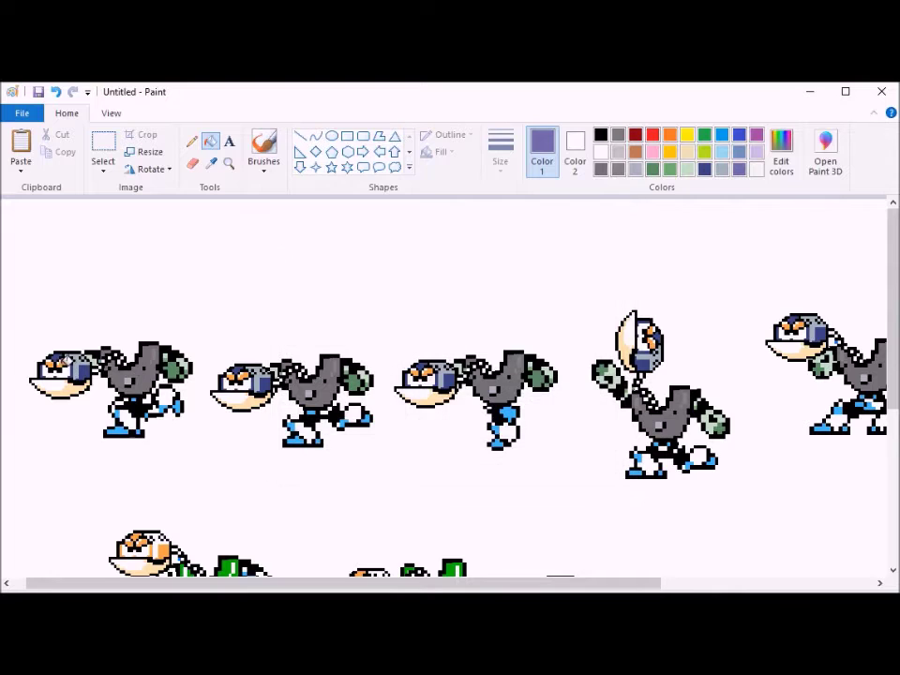
Define a near-black navy (RGB 28, 24, 46) and fill the orange brow markings on the upper-row poses
{"action": "left_click", "coordinate": [781, 150]}
{"action": "left_click", "coordinate": [549, 347]}
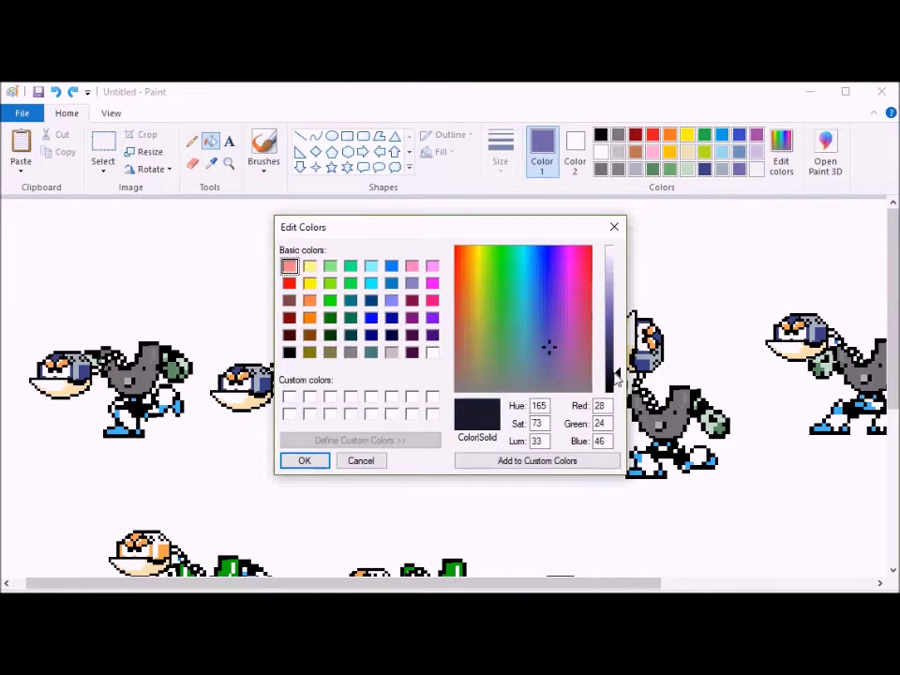
{"action": "left_click", "coordinate": [304, 461]}
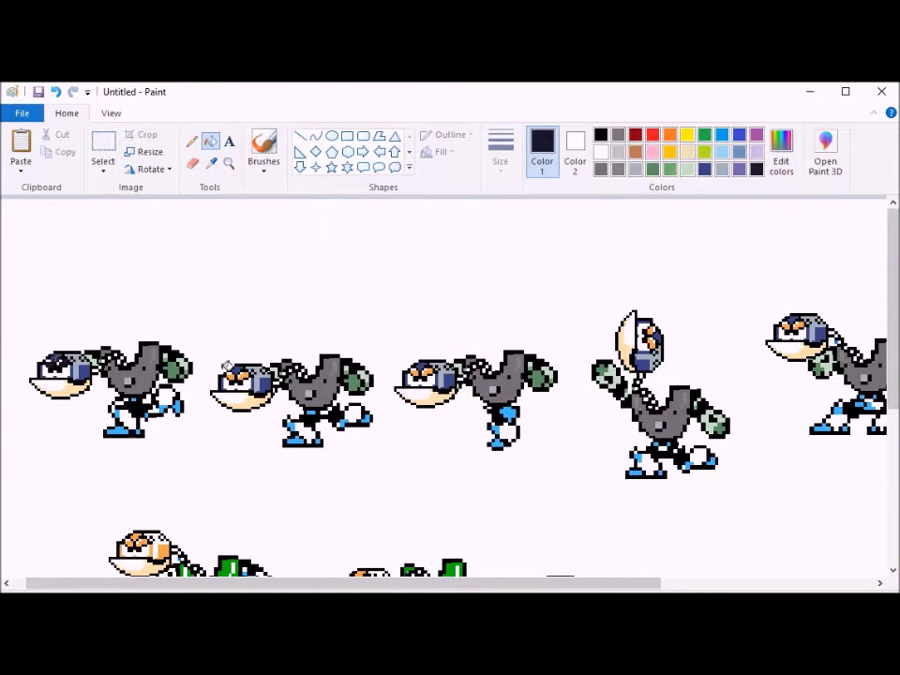
{"action": "left_click", "coordinate": [231, 375]}
{"action": "left_click", "coordinate": [244, 374]}
{"action": "left_click", "coordinate": [414, 371]}
{"action": "left_click", "coordinate": [428, 370]}
{"action": "left_click_drag", "start_coordinate": [649, 335], "coordinate": [661, 345]}
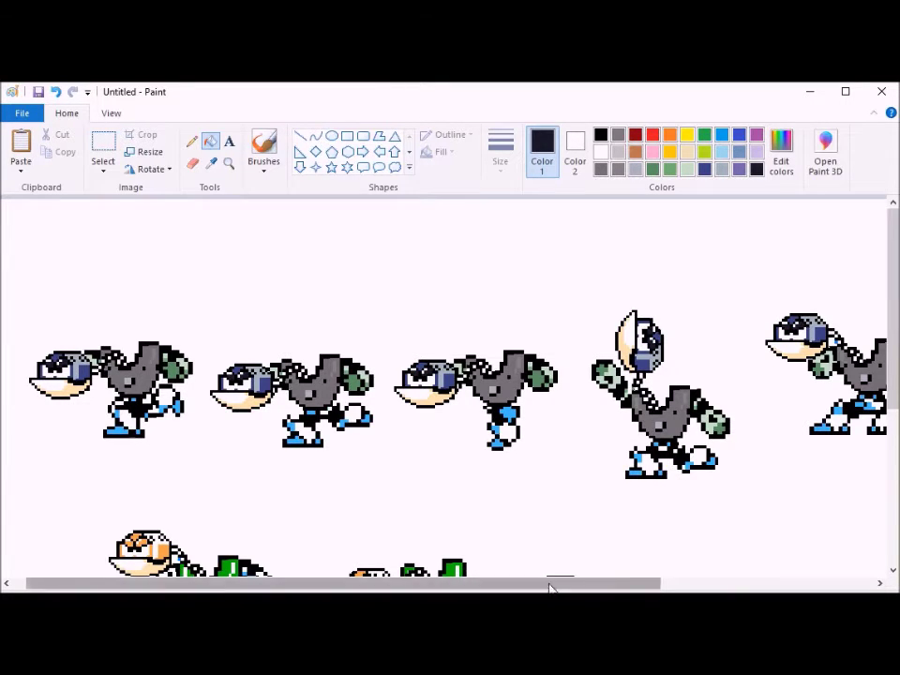
{"action": "left_click_drag", "start_coordinate": [550, 583], "coordinate": [755, 583]}
{"action": "left_click", "coordinate": [708, 357]}
{"action": "left_click", "coordinate": [695, 357]}
Define a dark purple (RGB 70, 61, 116) and fill the inner parts of the upper-row poses' forehead markings
{"action": "left_click", "coordinate": [781, 155]}
{"action": "left_click", "coordinate": [609, 341]}
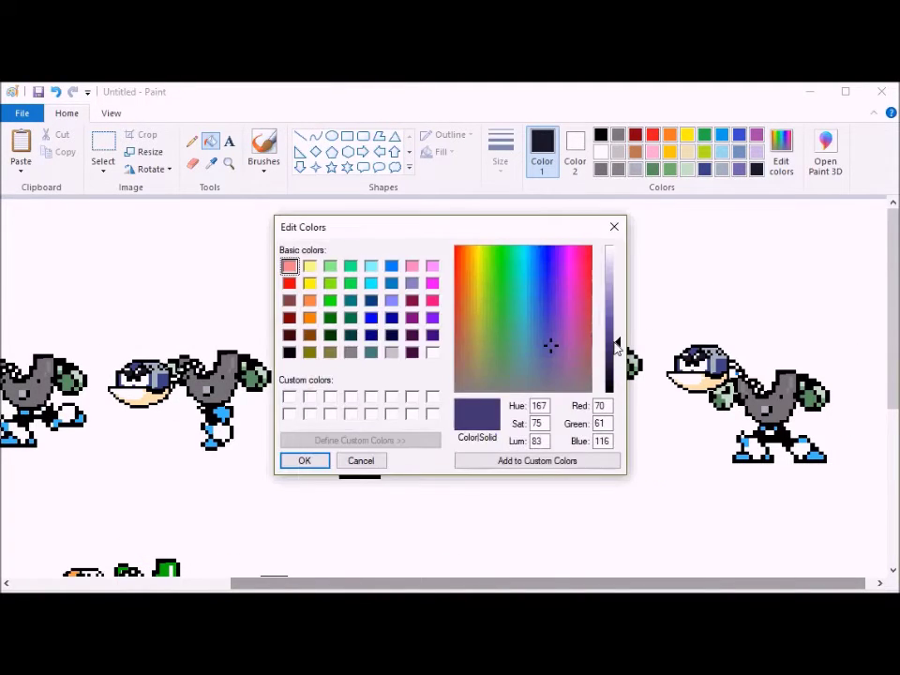
{"action": "key", "text": "Return"}
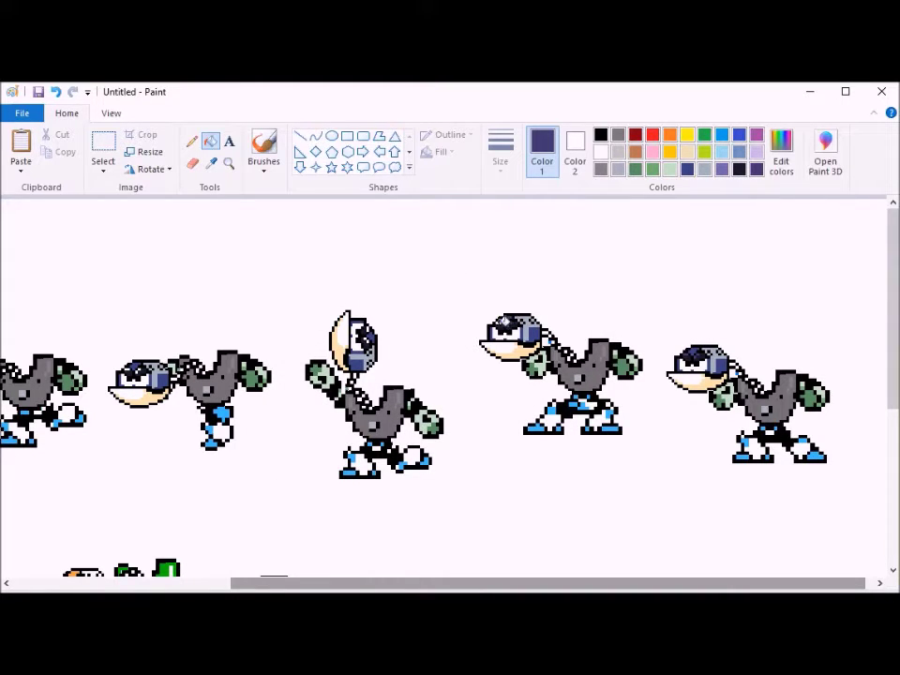
{"action": "left_click", "coordinate": [504, 322]}
{"action": "left_click", "coordinate": [370, 324]}
{"action": "scroll", "coordinate": [327, 523], "scroll_direction": "left", "scroll_amount": 5}
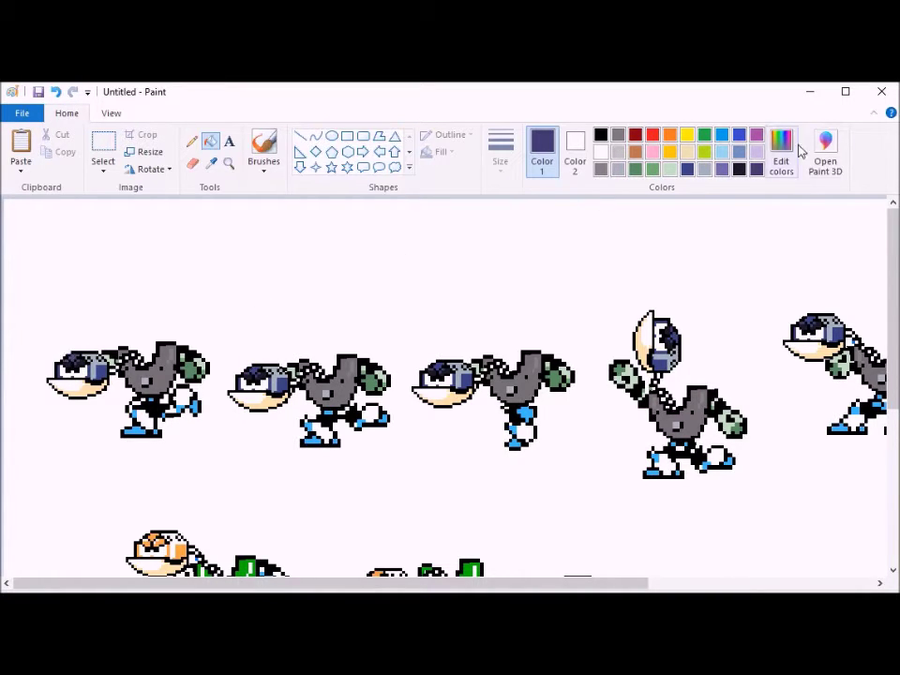
Fill the white neck segments of the upper-row poses with the dark purple, undoing stray fills
{"action": "left_click", "coordinate": [116, 365]}
{"action": "key", "text": "ctrl+z"}
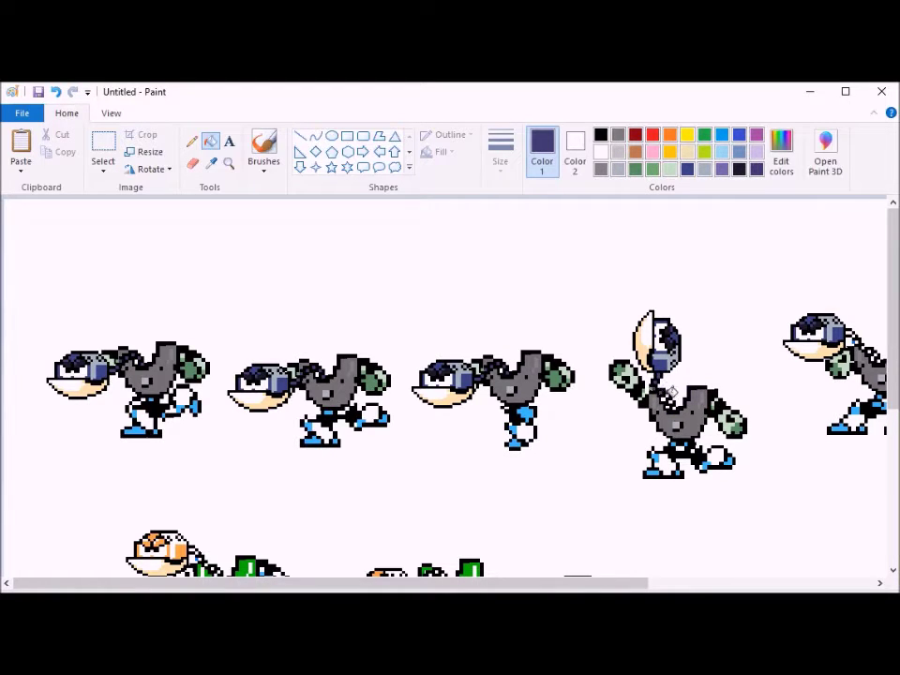
{"action": "left_click_drag", "start_coordinate": [573, 586], "coordinate": [771, 587]}
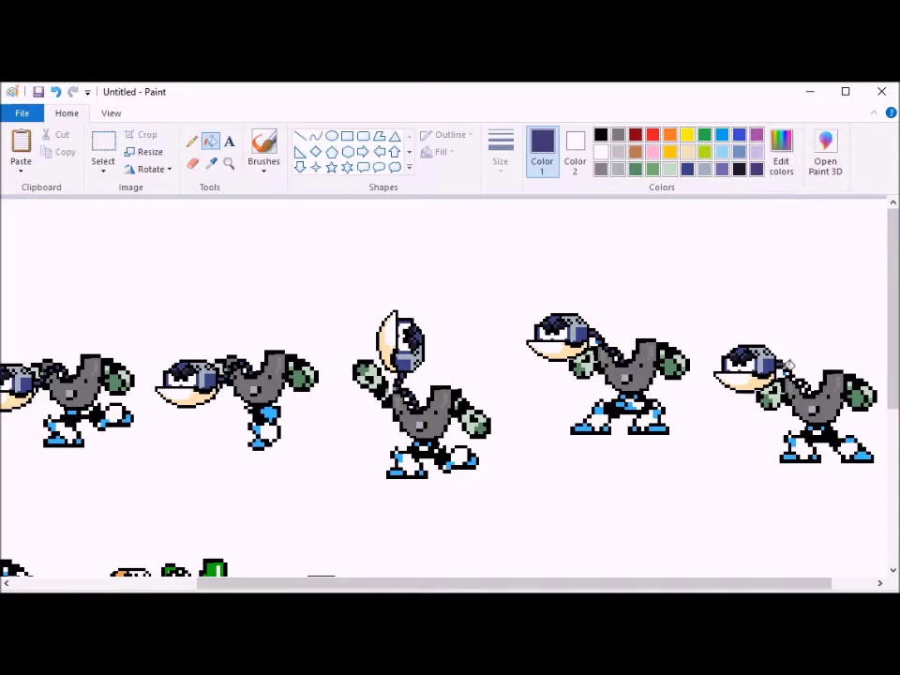
{"action": "key", "text": "ctrl+z"}
Try a lighter purple (RGB 101, 87, 168) on the upper-row poses' neck segments and undo the fills
{"action": "left_click", "coordinate": [781, 150]}
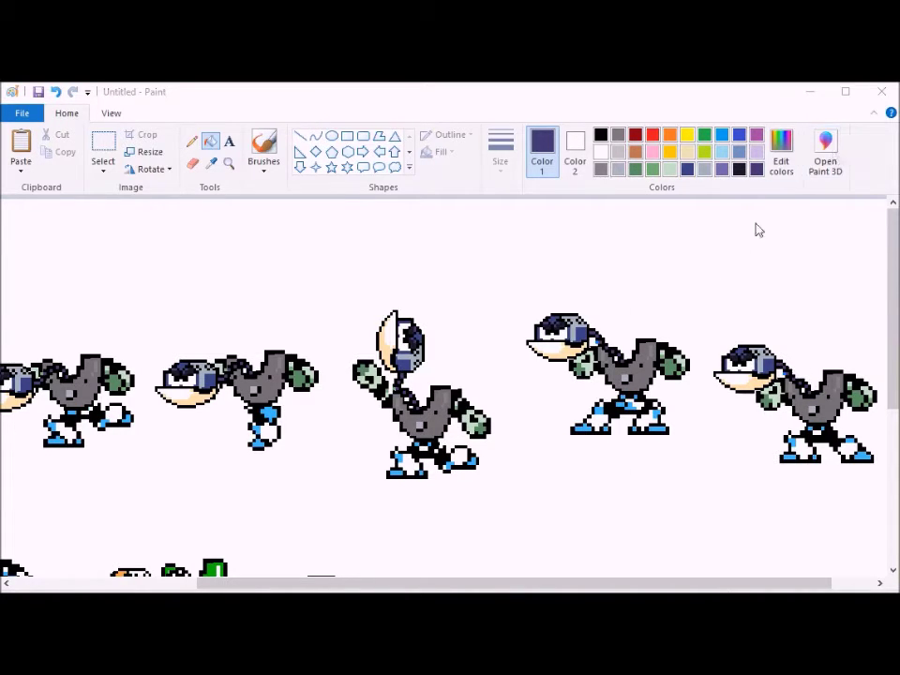
{"action": "left_click_drag", "start_coordinate": [617, 341], "coordinate": [619, 325]}
{"action": "key", "text": "Return"}
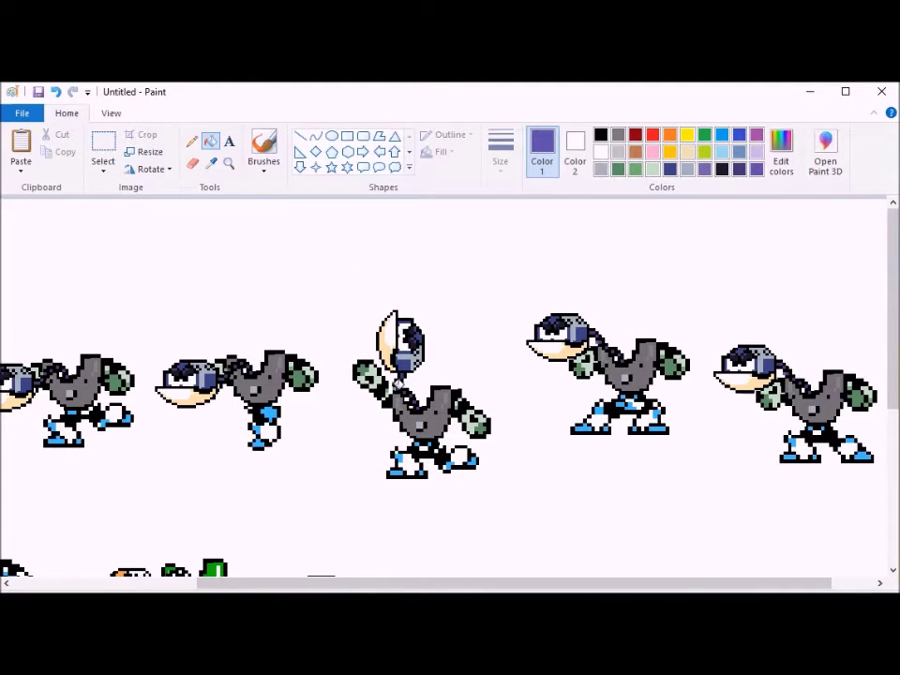
{"action": "left_click", "coordinate": [297, 287]}
{"action": "key", "text": "ctrl+z"}
{"action": "left_click", "coordinate": [230, 367]}
{"action": "key", "text": "ctrl+z"}
{"action": "left_click", "coordinate": [45, 366]}
{"action": "key", "text": "ctrl+z"}
{"action": "scroll", "coordinate": [82, 561], "scroll_direction": "left", "scroll_amount": 5}
{"action": "left_click", "coordinate": [122, 357]}
{"action": "key", "text": "ctrl+z"}
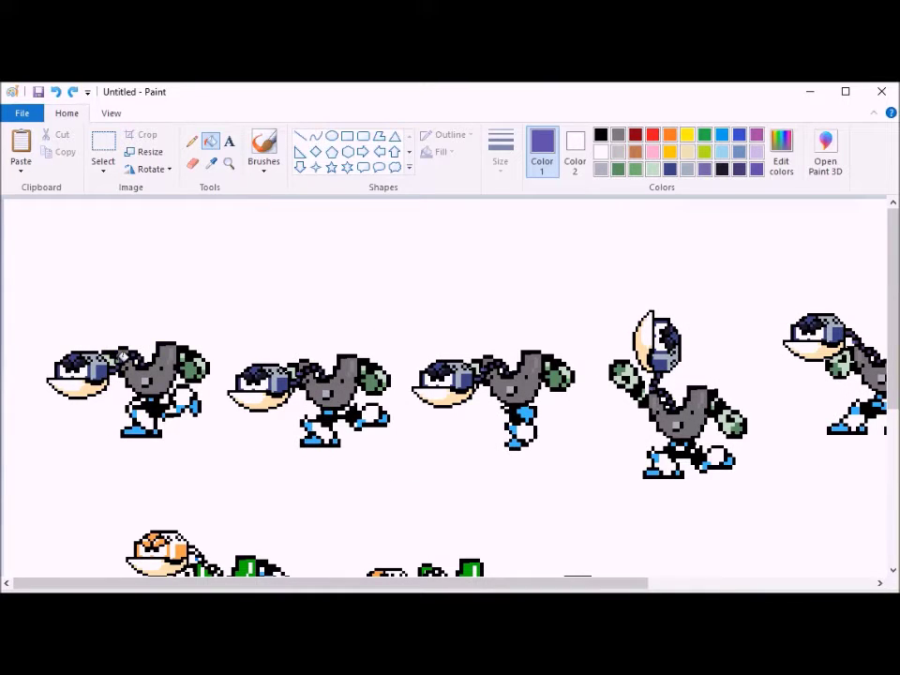
Define a dark teal and fill the shaded part of the first pose's jaw, undoing the stray fill
{"action": "left_click", "coordinate": [782, 155]}
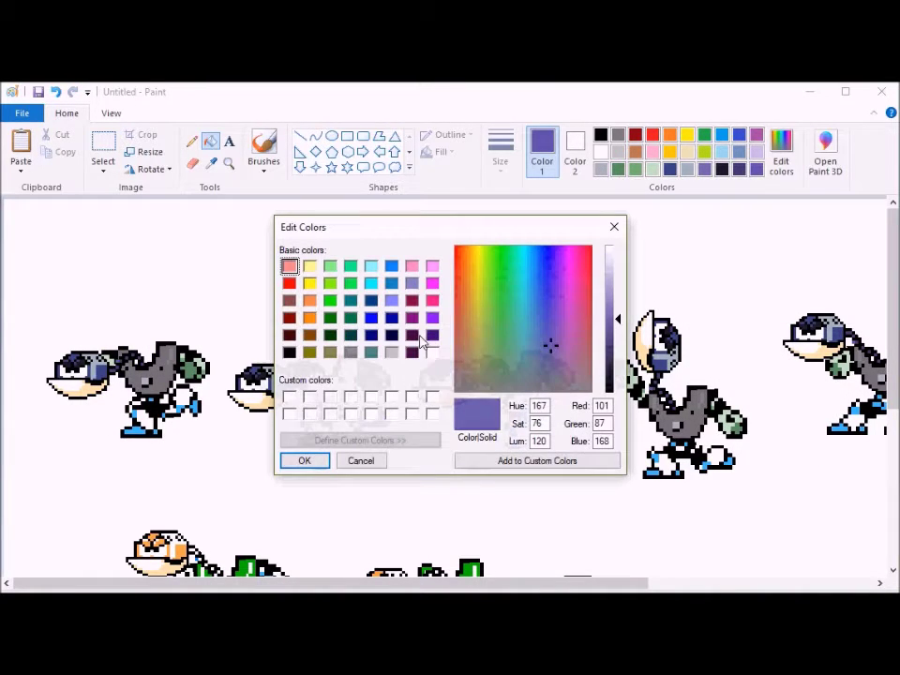
{"action": "left_click", "coordinate": [532, 335]}
{"action": "left_click_drag", "start_coordinate": [618, 319], "coordinate": [618, 345]}
{"action": "left_click", "coordinate": [305, 460]}
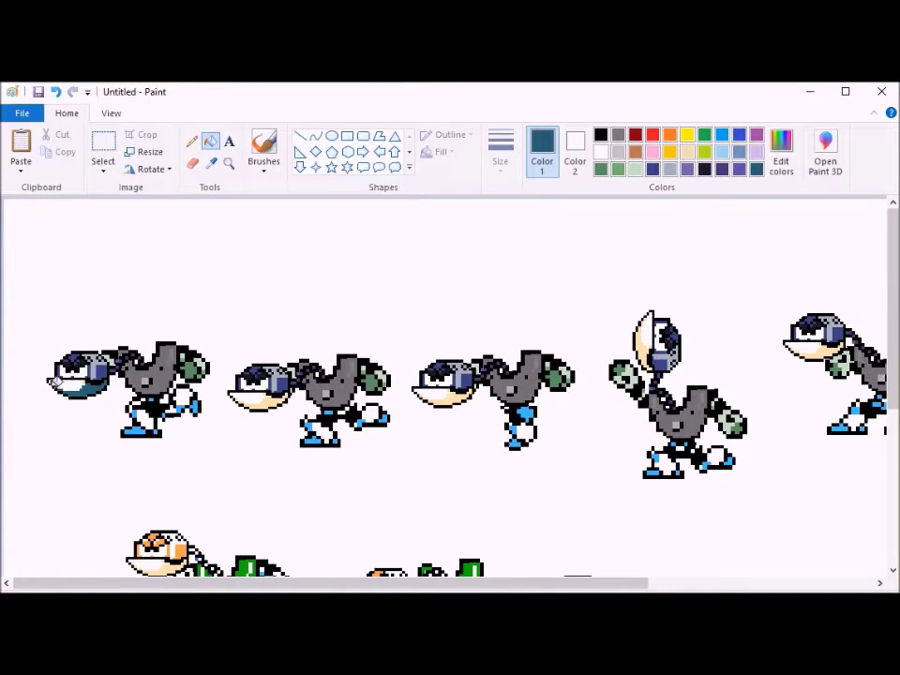
{"action": "key", "text": "ctrl+z"}
Define a lighter teal blue and fill the white part of the first pose's jaw with it
{"action": "left_click", "coordinate": [781, 155]}
{"action": "left_click_drag", "start_coordinate": [615, 343], "coordinate": [615, 311]}
{"action": "key", "text": "Return"}
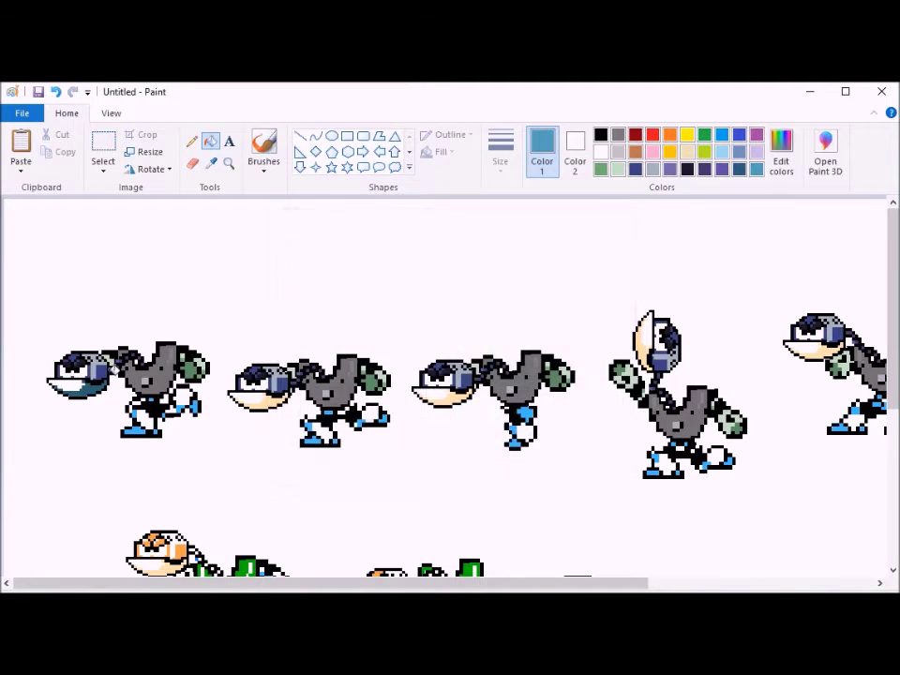
Copy the first pose's recoloured jaw and place the copy over the second pose's jaw
{"action": "left_click", "coordinate": [103, 148]}
{"action": "left_click_drag", "start_coordinate": [38, 378], "coordinate": [111, 421]}
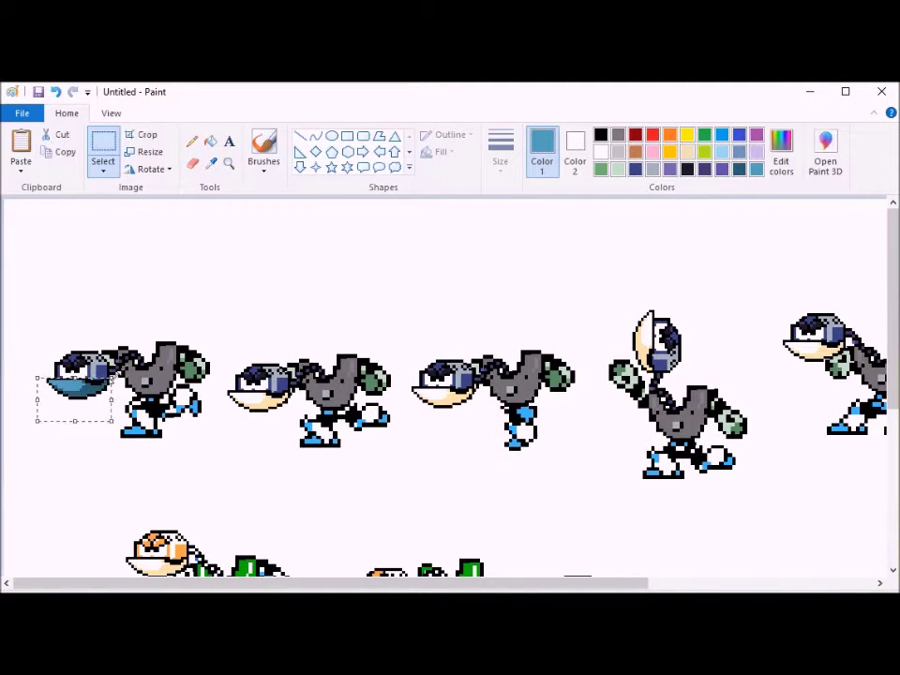
{"action": "key", "text": "ctrl+c"}
{"action": "key", "text": "ctrl+v"}
{"action": "left_click_drag", "start_coordinate": [39, 221], "coordinate": [251, 414]}
{"action": "key", "text": "ctrl+z"}
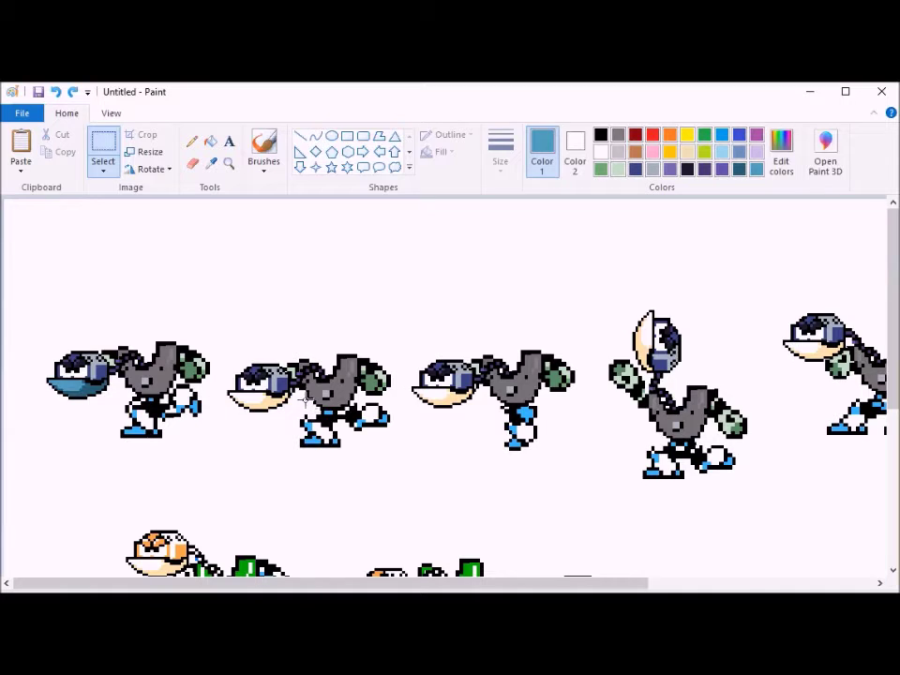
{"action": "left_click", "coordinate": [22, 155]}
{"action": "left_click_drag", "start_coordinate": [75, 234], "coordinate": [261, 402]}
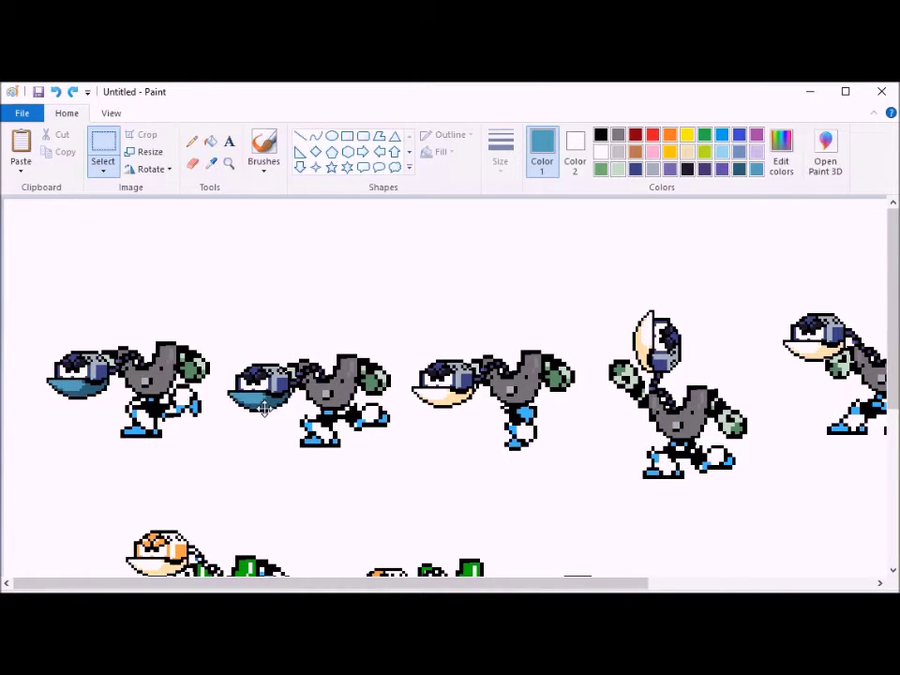
Fine-tune the second pose's jaw and place another copy of it over the third pose's jaw
{"action": "left_click_drag", "start_coordinate": [264, 408], "coordinate": [265, 411]}
{"action": "key", "text": "ctrl+z"}
{"action": "key", "text": "ctrl+y"}
{"action": "key", "text": "ctrl+v"}
{"action": "left_click_drag", "start_coordinate": [41, 204], "coordinate": [442, 390]}
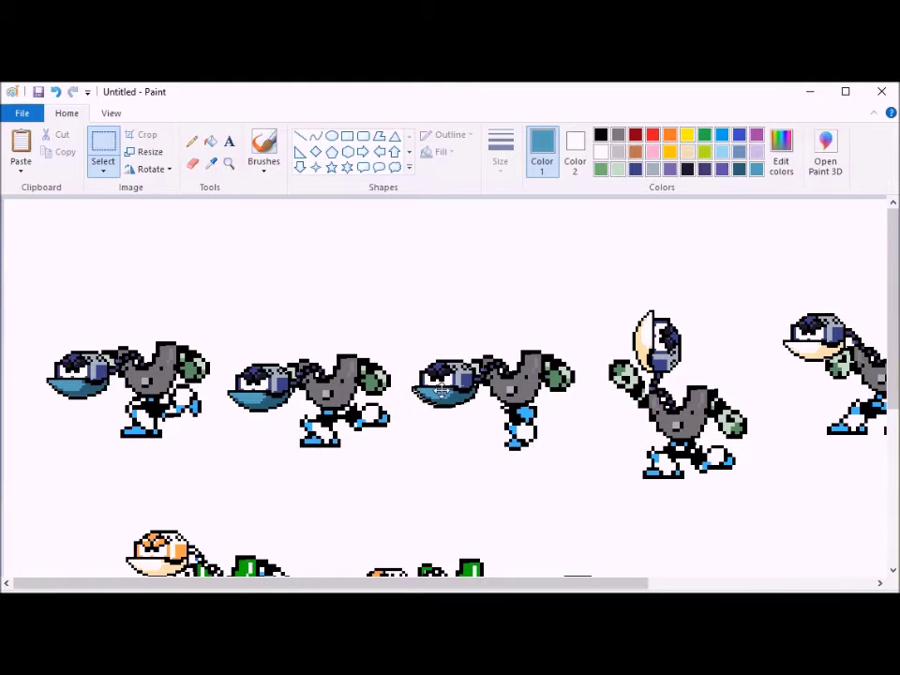
{"action": "left_click", "coordinate": [22, 155]}
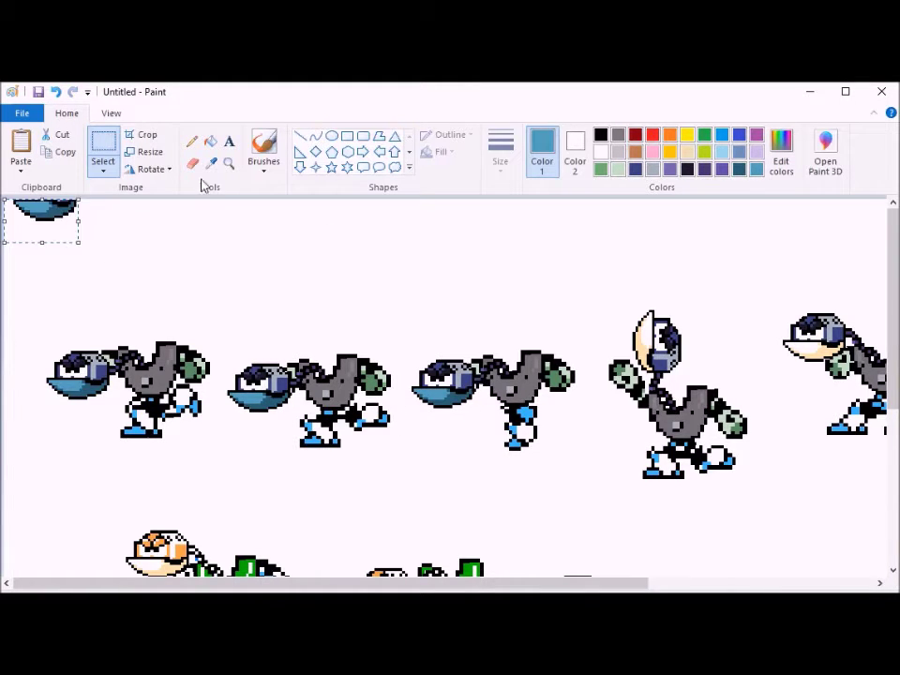
{"action": "left_click", "coordinate": [151, 169]}
{"action": "left_click", "coordinate": [183, 186]}
{"action": "left_click", "coordinate": [104, 171]}
{"action": "left_click", "coordinate": [122, 294]}
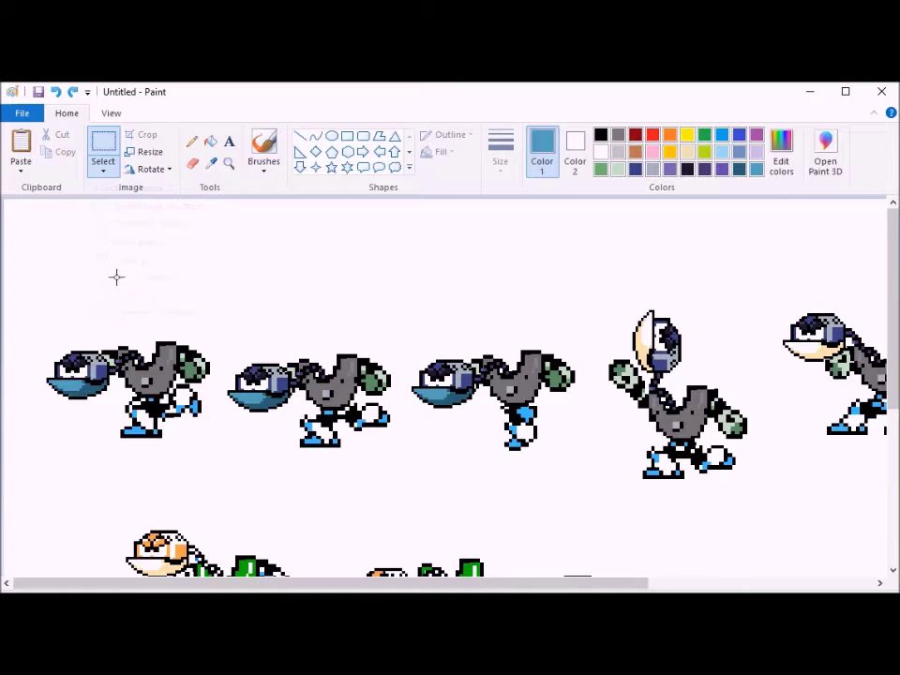
Rotate the pasted jaw copy 90° right and try placing it over the fourth pose's raised jaw
{"action": "left_click", "coordinate": [21, 155]}
{"action": "left_click", "coordinate": [151, 168]}
{"action": "left_click", "coordinate": [181, 186]}
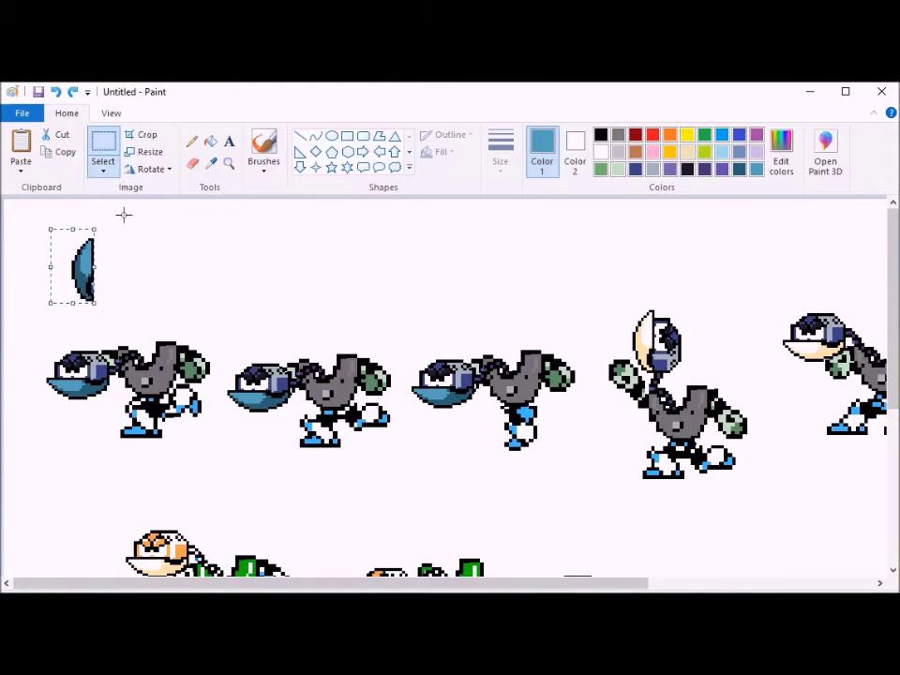
{"action": "left_click", "coordinate": [103, 171]}
{"action": "left_click", "coordinate": [151, 169]}
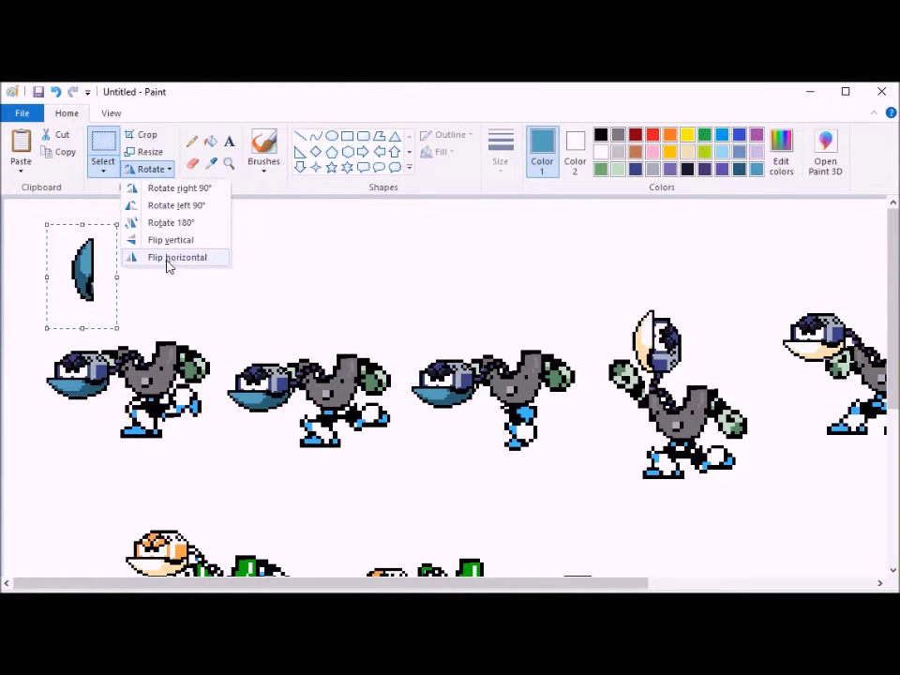
{"action": "left_click", "coordinate": [103, 171]}
{"action": "left_click", "coordinate": [128, 311]}
{"action": "left_click_drag", "start_coordinate": [91, 289], "coordinate": [652, 361]}
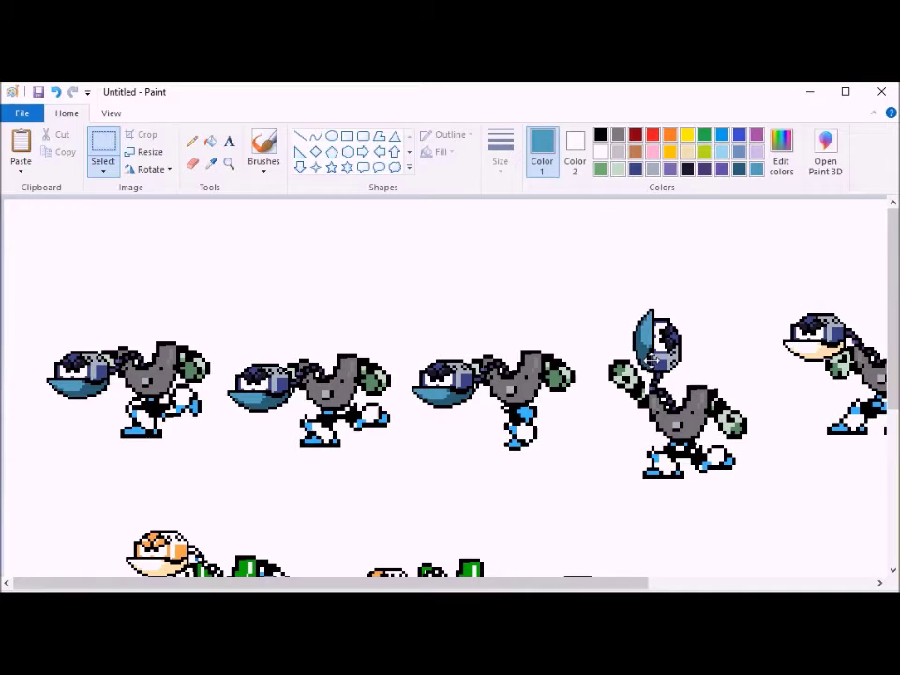
{"action": "key", "text": "ctrl+z"}
{"action": "key", "text": "ctrl+v"}
{"action": "left_click", "coordinate": [205, 294]}
{"action": "left_click_drag", "start_coordinate": [149, 327], "coordinate": [40, 219]}
{"action": "left_click_drag", "start_coordinate": [117, 253], "coordinate": [605, 321]}
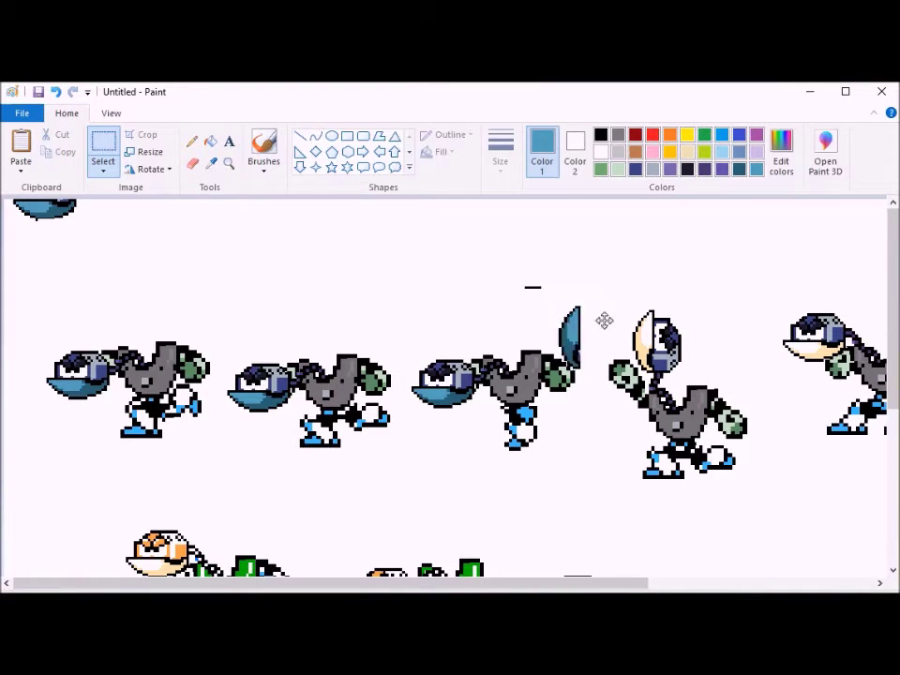
{"action": "key", "text": "ctrl+z"}
Reselect the rotated jaw copy and move it over the fourth pose's raised jaw
{"action": "left_click_drag", "start_coordinate": [30, 238], "coordinate": [29, 240]}
{"action": "left_click_drag", "start_coordinate": [99, 269], "coordinate": [664, 341]}
{"action": "key", "text": "ctrl+z"}
{"action": "key", "text": "ctrl+y"}
{"action": "left_click_drag", "start_coordinate": [156, 243], "coordinate": [7, 199]}
{"action": "left_click_drag", "start_coordinate": [43, 208], "coordinate": [665, 359]}
{"action": "left_click_drag", "start_coordinate": [705, 350], "coordinate": [756, 280]}
{"action": "key", "text": "ctrl+z"}
Place one copy of the teal-blue jaw over the fifth pose's jaw and another over the sixth pose's jaw
{"action": "left_click_drag", "start_coordinate": [186, 277], "coordinate": [477, 276]}
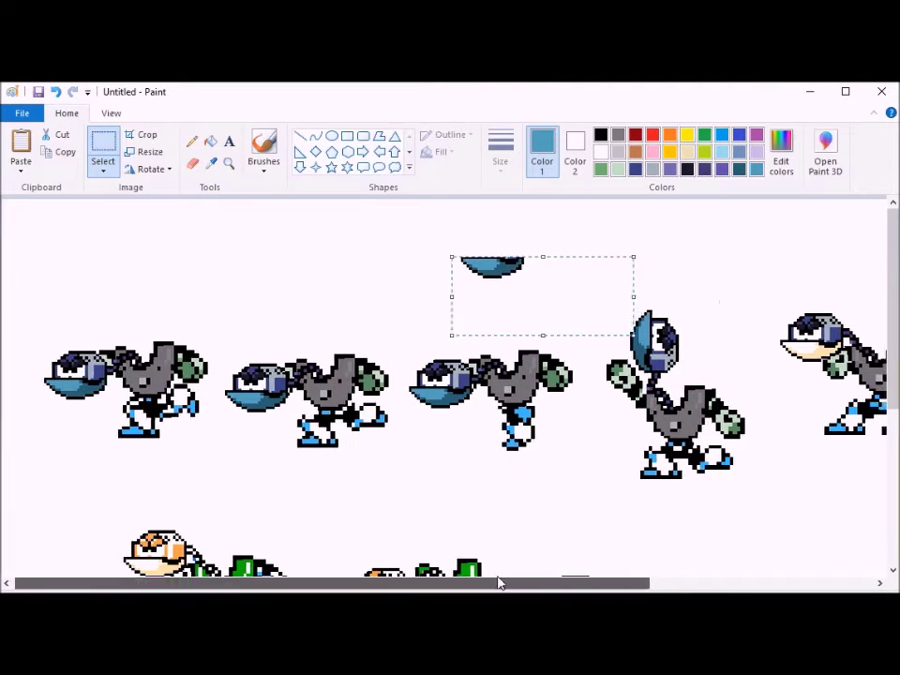
{"action": "left_click_drag", "start_coordinate": [498, 583], "coordinate": [728, 582]}
{"action": "left_click_drag", "start_coordinate": [192, 287], "coordinate": [512, 366]}
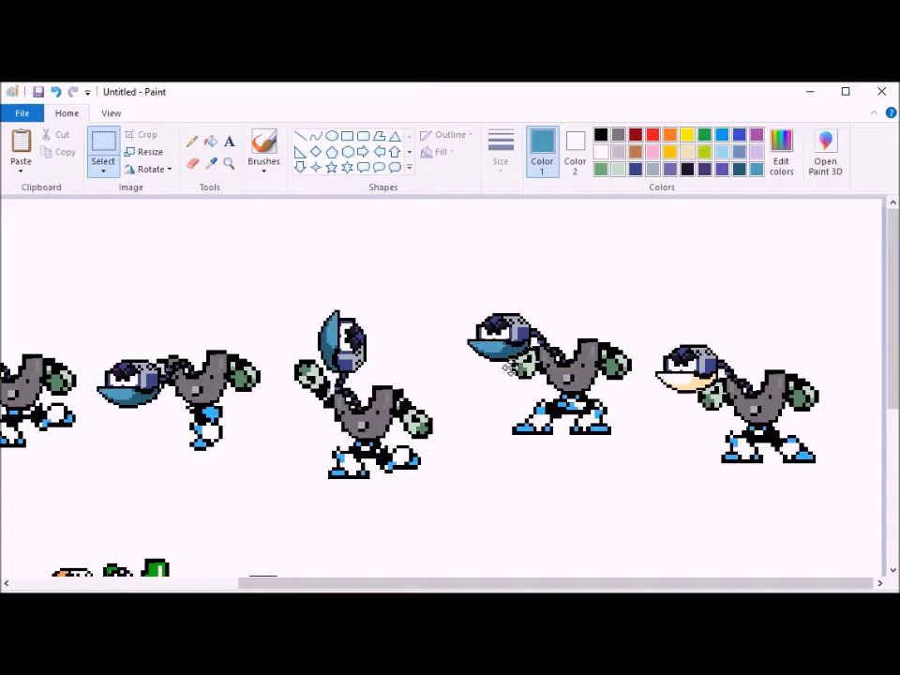
{"action": "key", "text": "ctrl+z"}
{"action": "key", "text": "ctrl+y"}
{"action": "key", "text": "ctrl+v"}
{"action": "left_click_drag", "start_coordinate": [29, 216], "coordinate": [670, 389]}
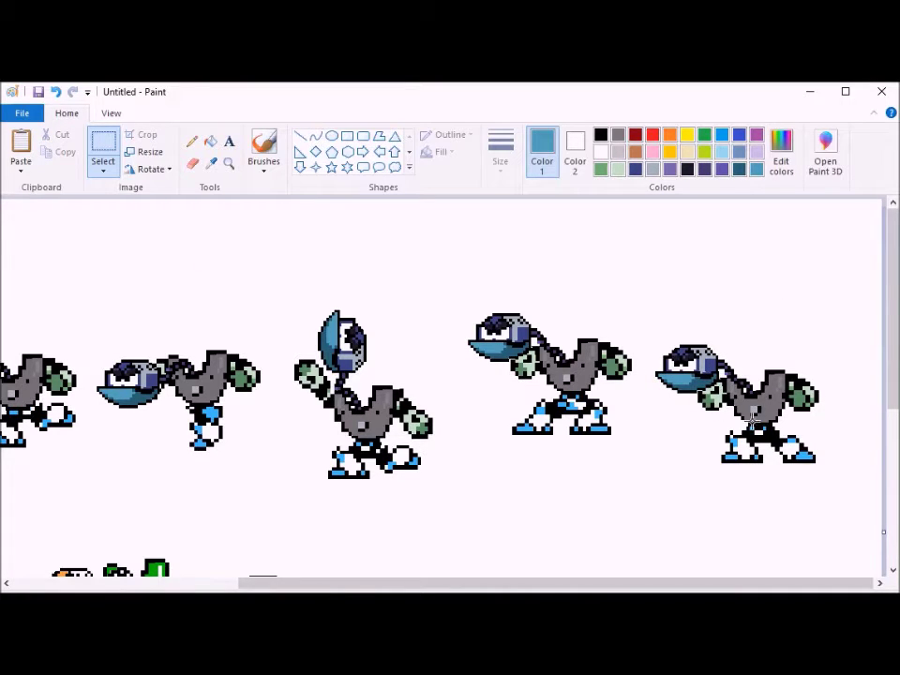
Define a dark green and fill the blue areas of the first pose's planted foot with it
{"action": "scroll", "coordinate": [460, 439], "scroll_direction": "left", "scroll_amount": 5}
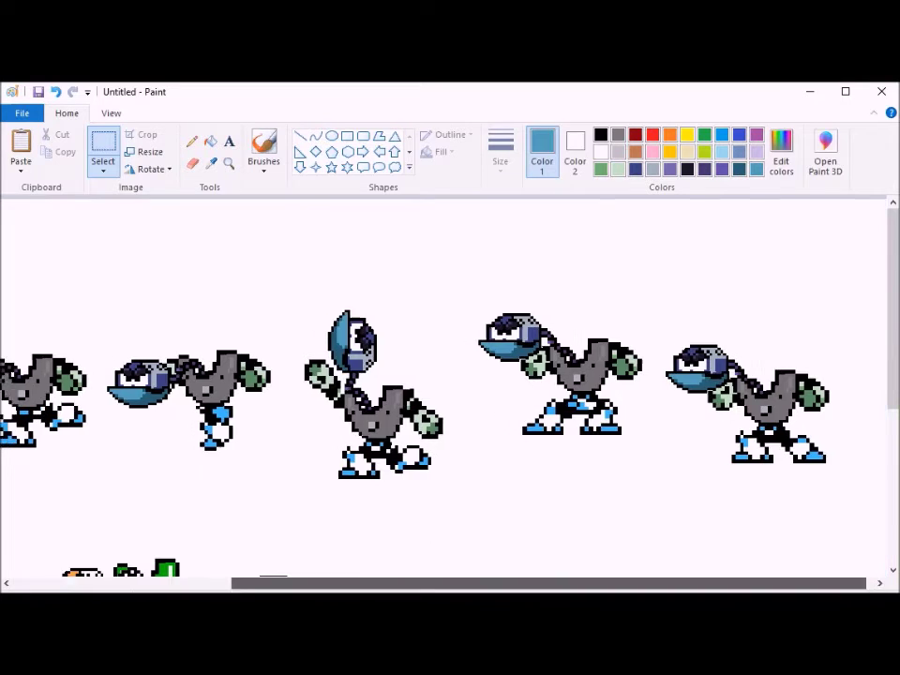
{"action": "left_click", "coordinate": [781, 150]}
{"action": "left_click", "coordinate": [498, 352]}
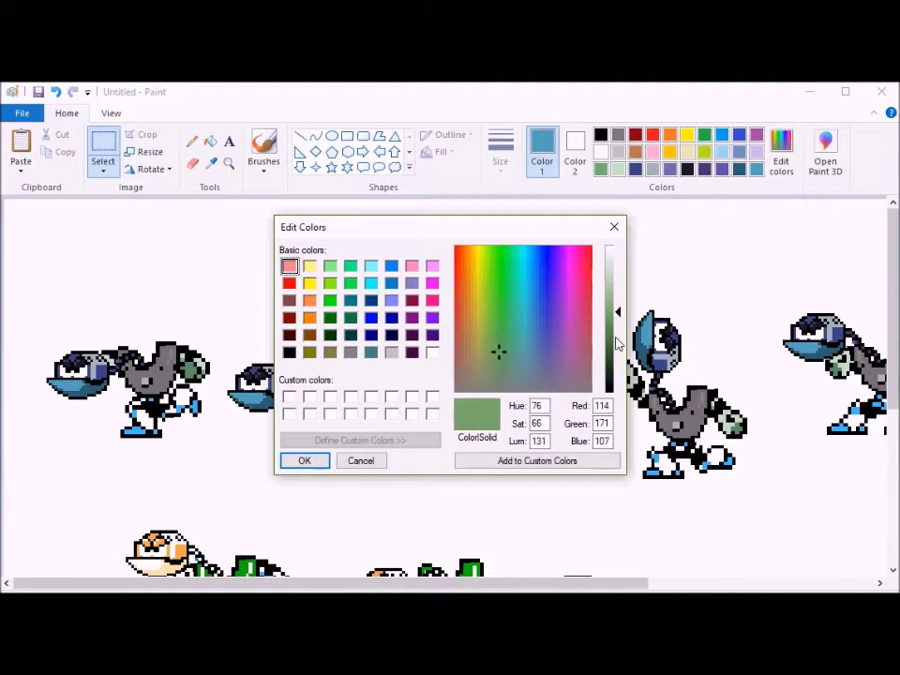
{"action": "left_click", "coordinate": [615, 339]}
{"action": "left_click", "coordinate": [319, 462]}
{"action": "left_click", "coordinate": [211, 140]}
{"action": "left_click", "coordinate": [146, 427]}
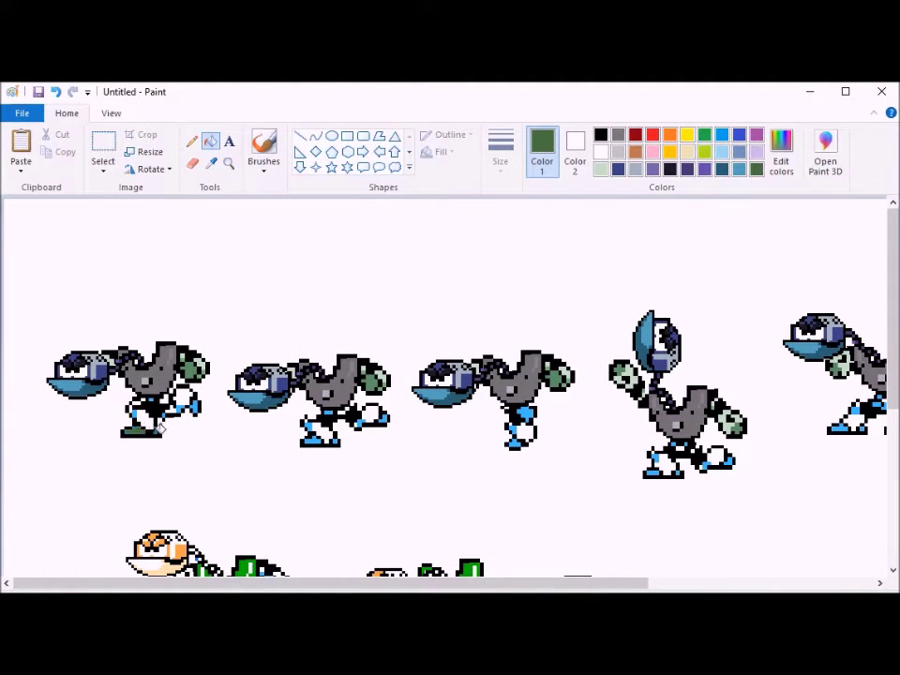
Fill the remaining blue feet of all six poses and the third pose's raised foot with the dark green
{"action": "left_click", "coordinate": [197, 403]}
{"action": "left_click", "coordinate": [321, 438]}
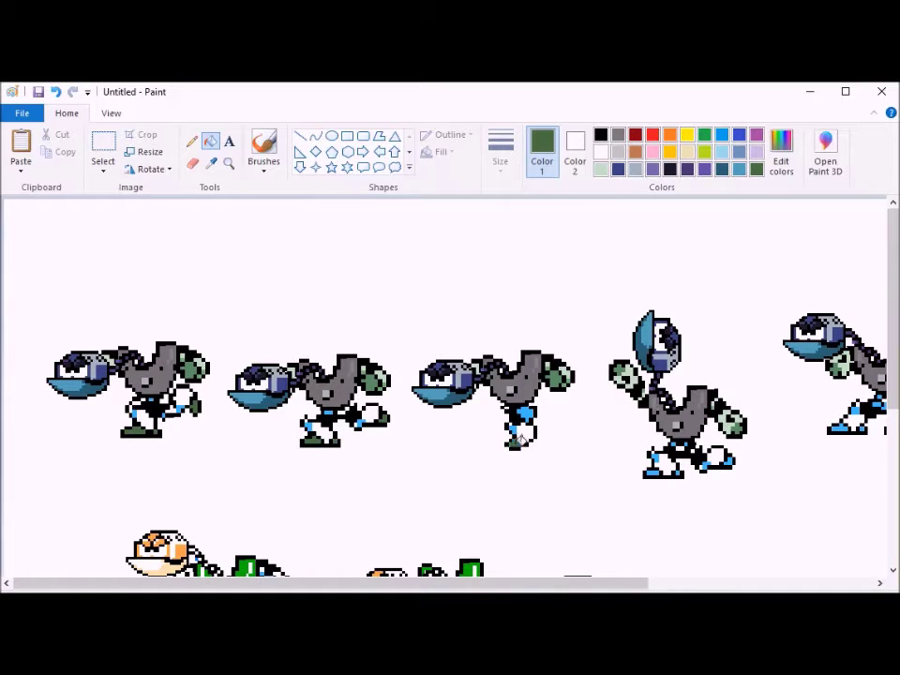
{"action": "left_click", "coordinate": [531, 414]}
{"action": "left_click_drag", "start_coordinate": [609, 584], "coordinate": [836, 583]}
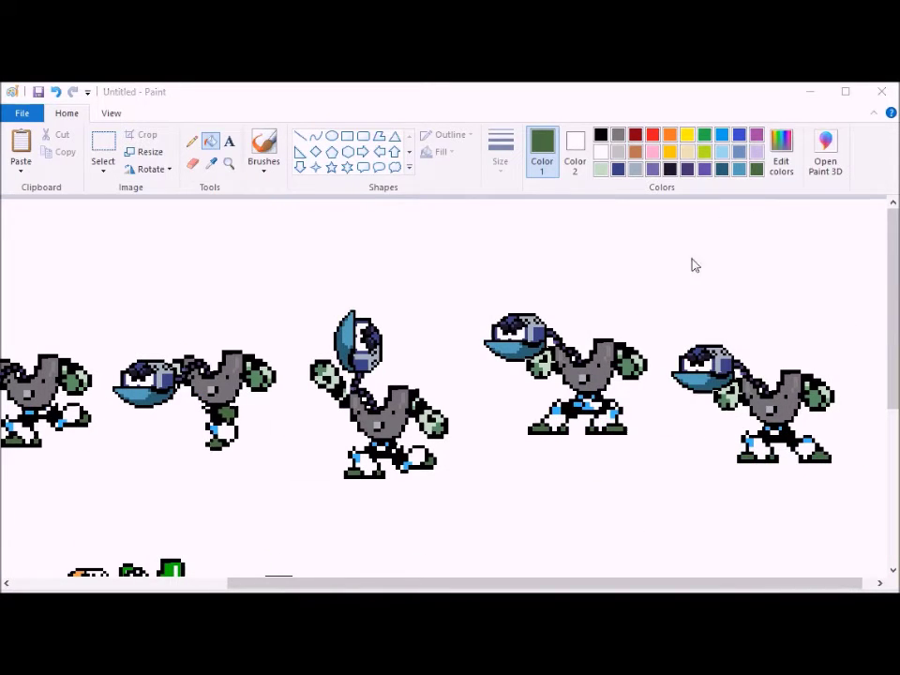
Define a muted teal-green and fill the white lower legs of all six poses with it
{"action": "left_click", "coordinate": [782, 150]}
{"action": "left_click", "coordinate": [517, 356]}
{"action": "left_click", "coordinate": [617, 320]}
{"action": "key", "text": "Return"}
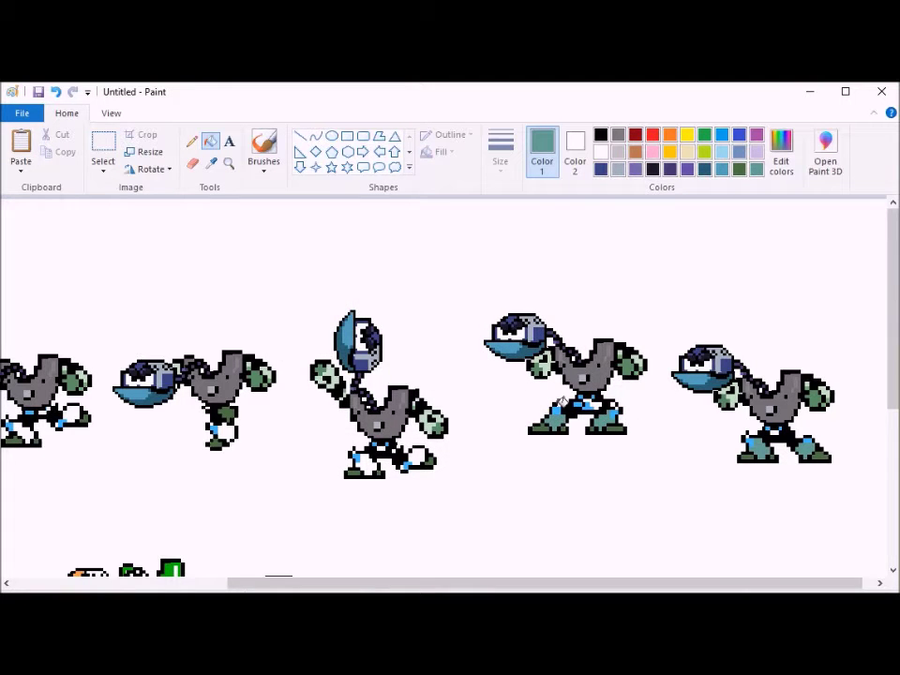
{"action": "left_click", "coordinate": [416, 459]}
{"action": "left_click", "coordinate": [359, 458]}
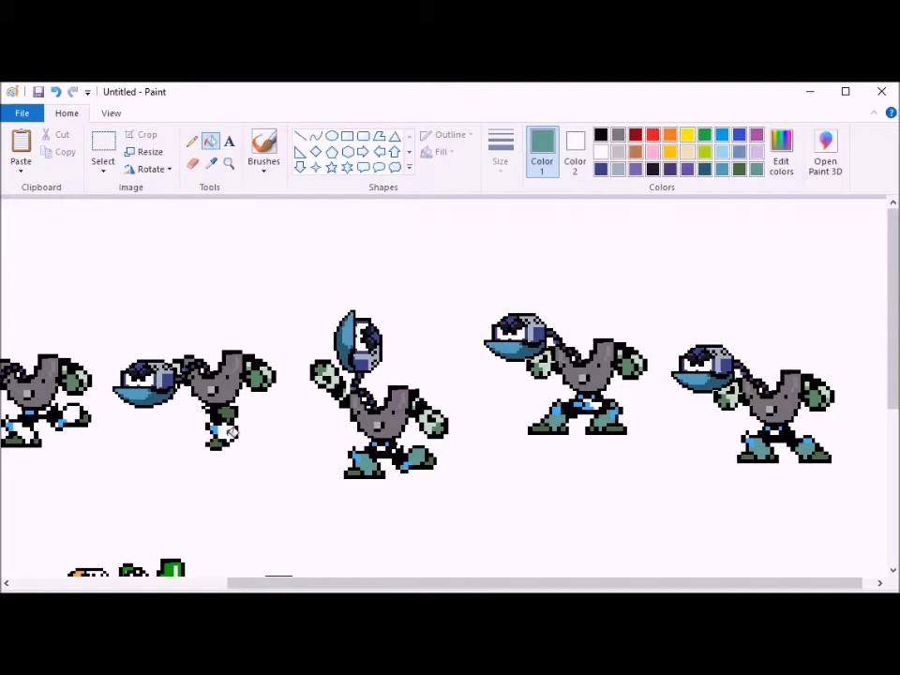
{"action": "left_click", "coordinate": [228, 431]}
{"action": "left_click_drag", "start_coordinate": [382, 585], "coordinate": [165, 585]}
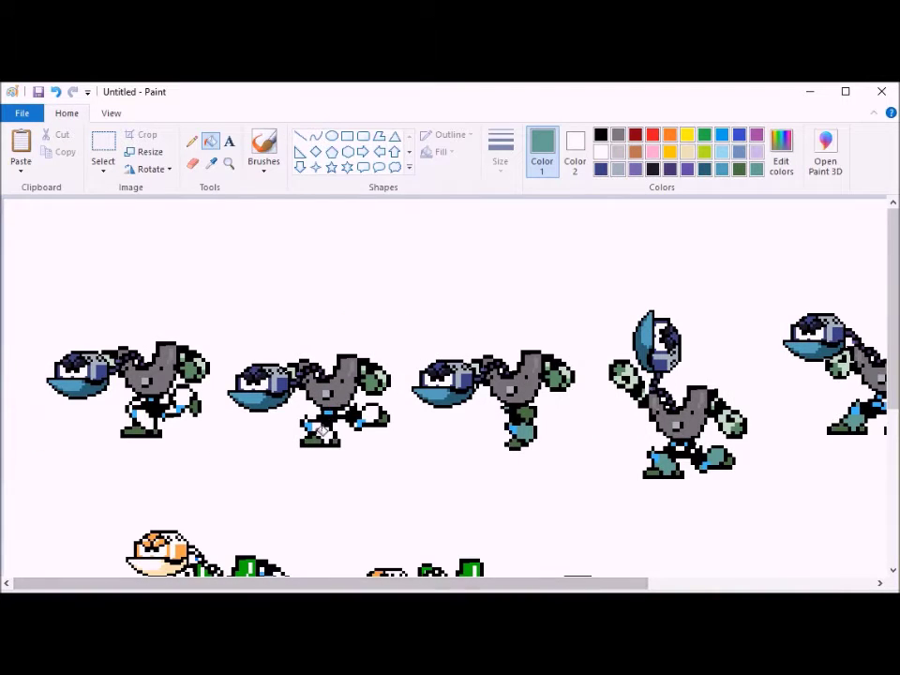
{"action": "left_click", "coordinate": [145, 417]}
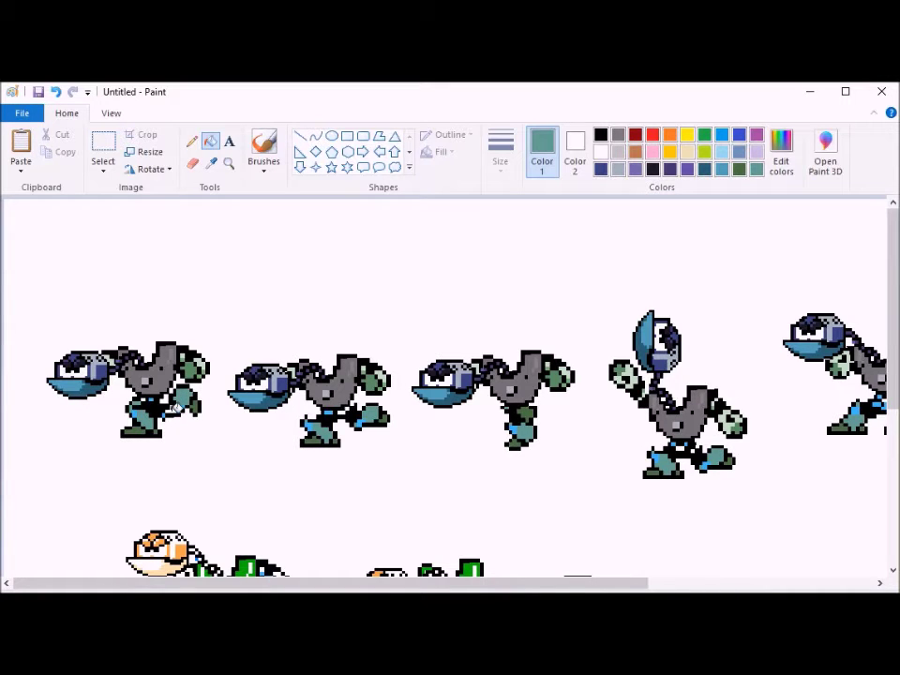
Define a near-black teal and recolour the leftover blue leg and waist areas with it and the teal-green, leaving the fifth pose's waist
{"action": "left_click", "coordinate": [781, 150]}
{"action": "left_click", "coordinate": [611, 351]}
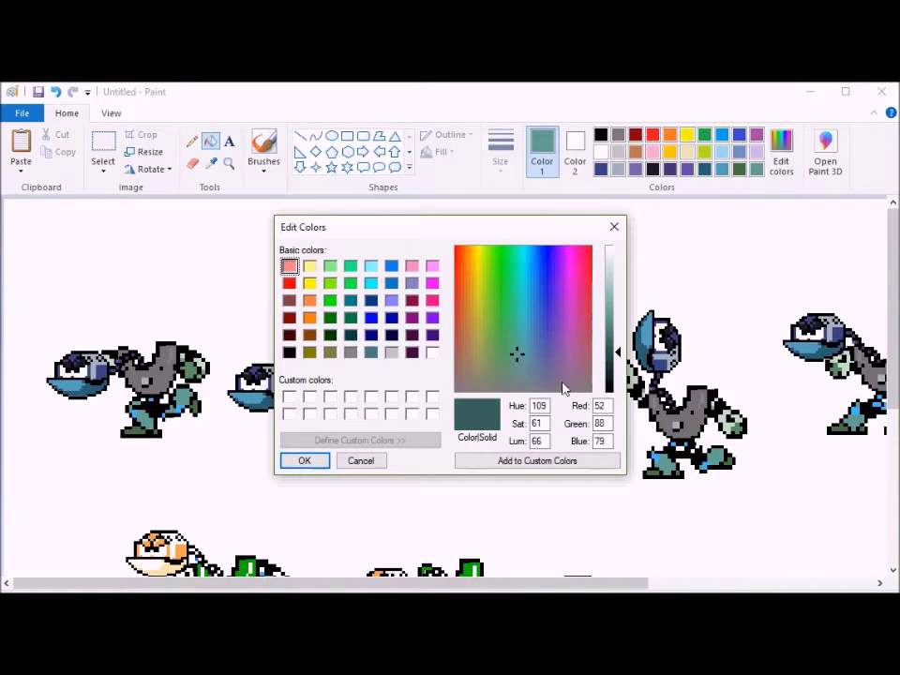
{"action": "left_click", "coordinate": [611, 375]}
{"action": "left_click", "coordinate": [305, 460]}
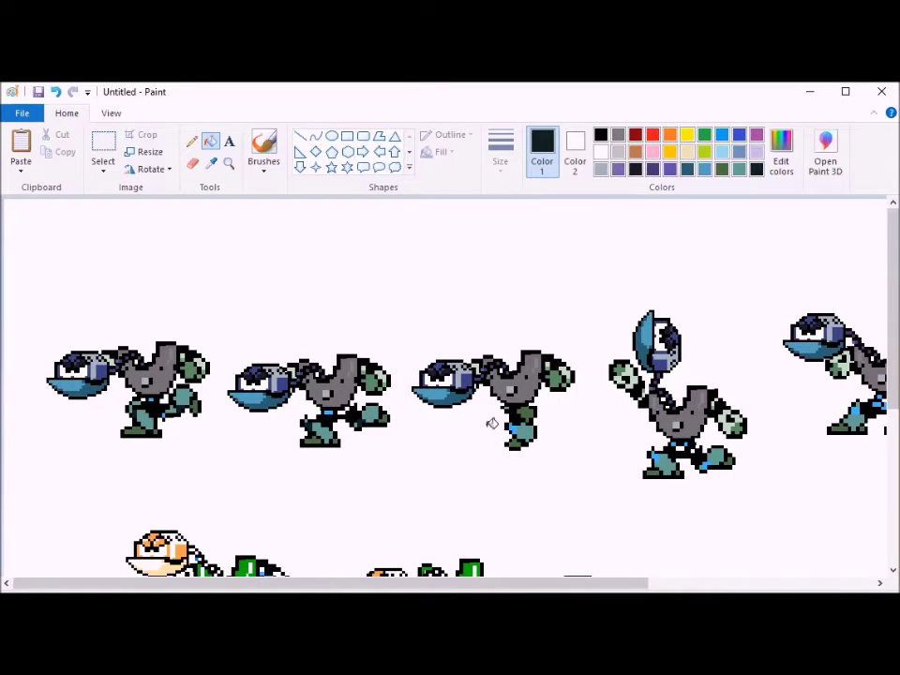
{"action": "left_click_drag", "start_coordinate": [587, 583], "coordinate": [748, 584]}
{"action": "left_click_drag", "start_coordinate": [560, 583], "coordinate": [629, 583]}
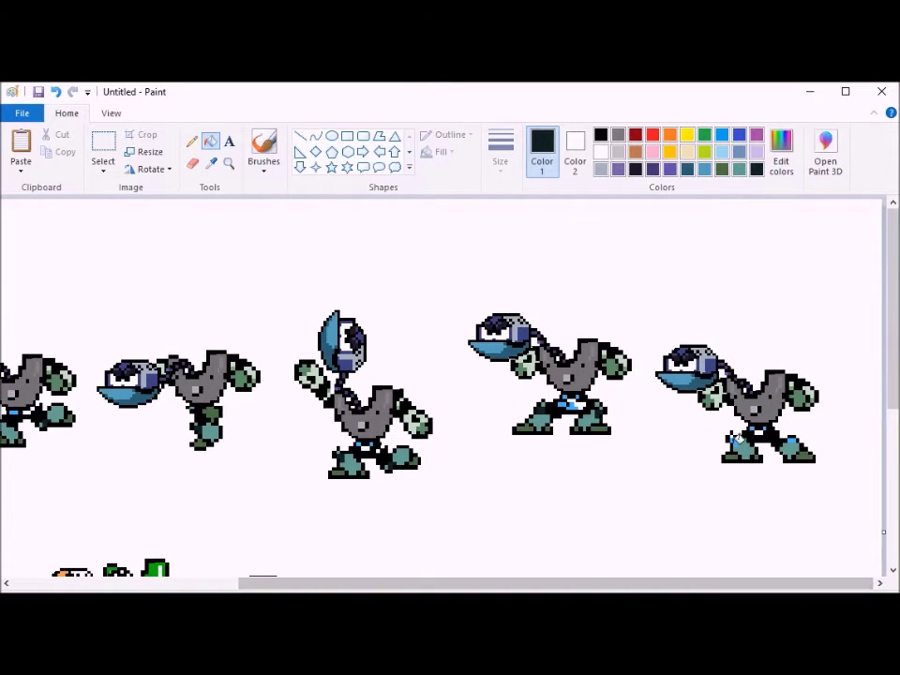
{"action": "left_click", "coordinate": [735, 169]}
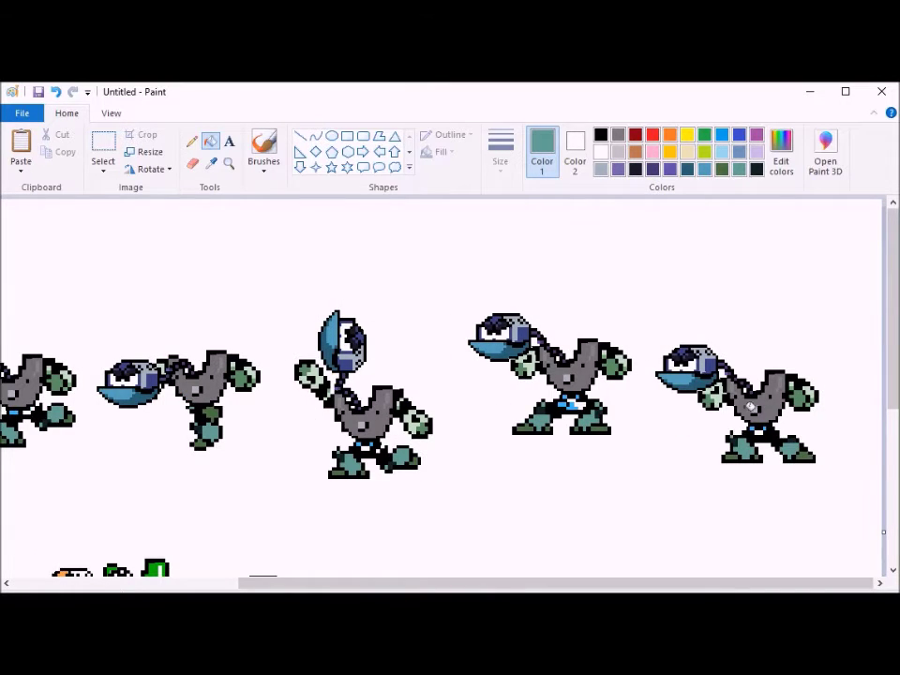
{"action": "left_click", "coordinate": [755, 170]}
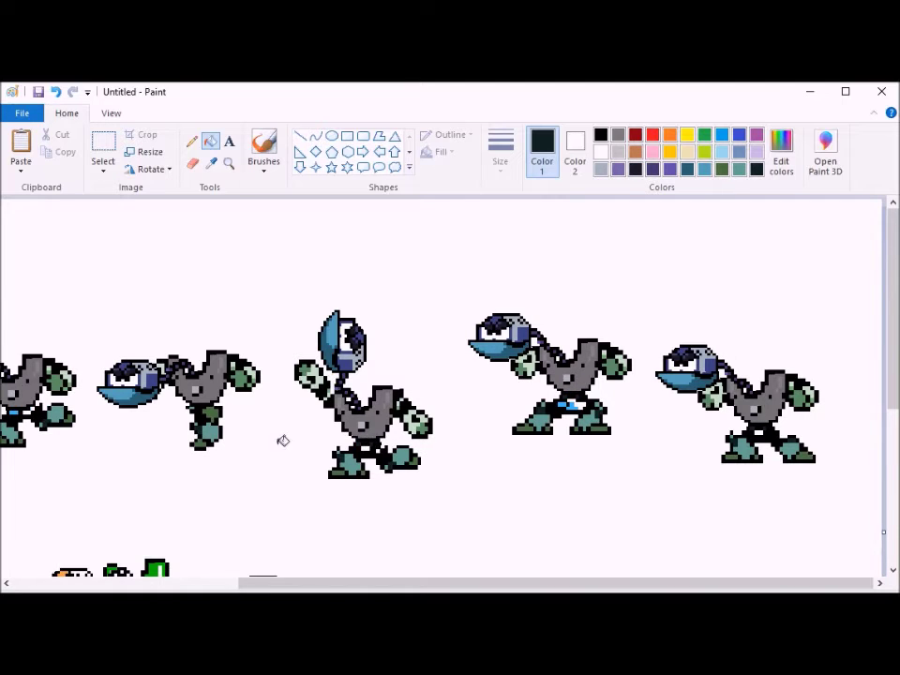
{"action": "left_click_drag", "start_coordinate": [352, 584], "coordinate": [122, 583]}
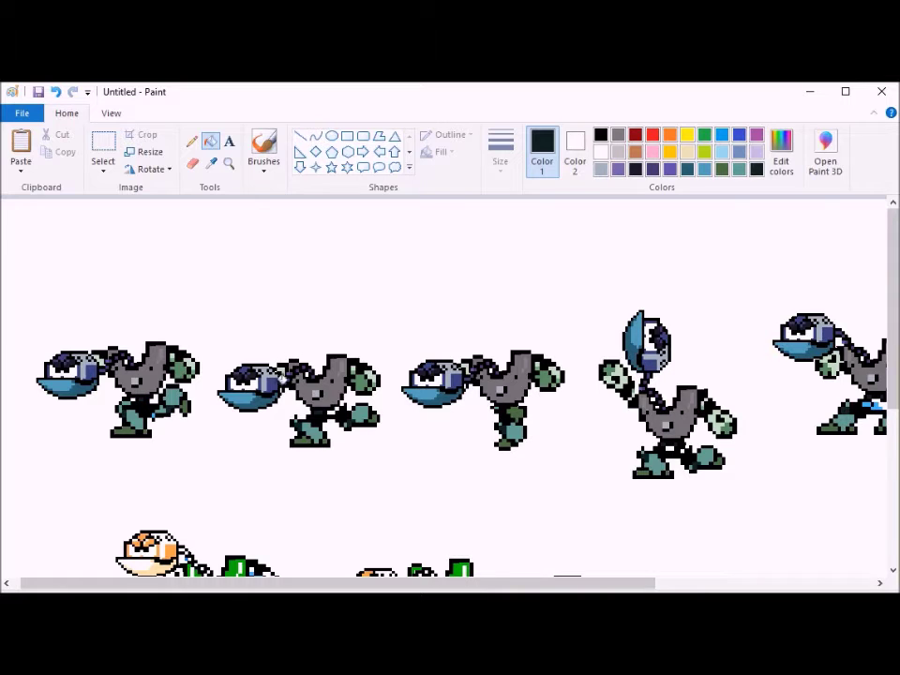
{"action": "left_click", "coordinate": [161, 411]}
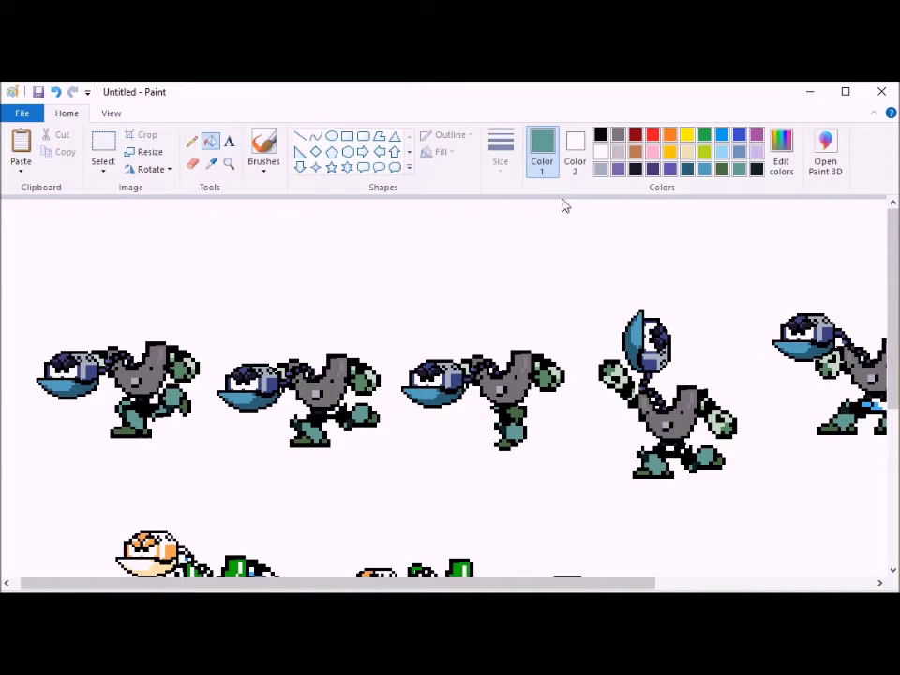
Define a slightly lighter dark green-teal and fill the white parts of the fifth pose's waist with it
{"action": "left_click", "coordinate": [757, 169]}
{"action": "left_click", "coordinate": [780, 156]}
{"action": "left_click", "coordinate": [619, 363]}
{"action": "key", "text": "Return"}
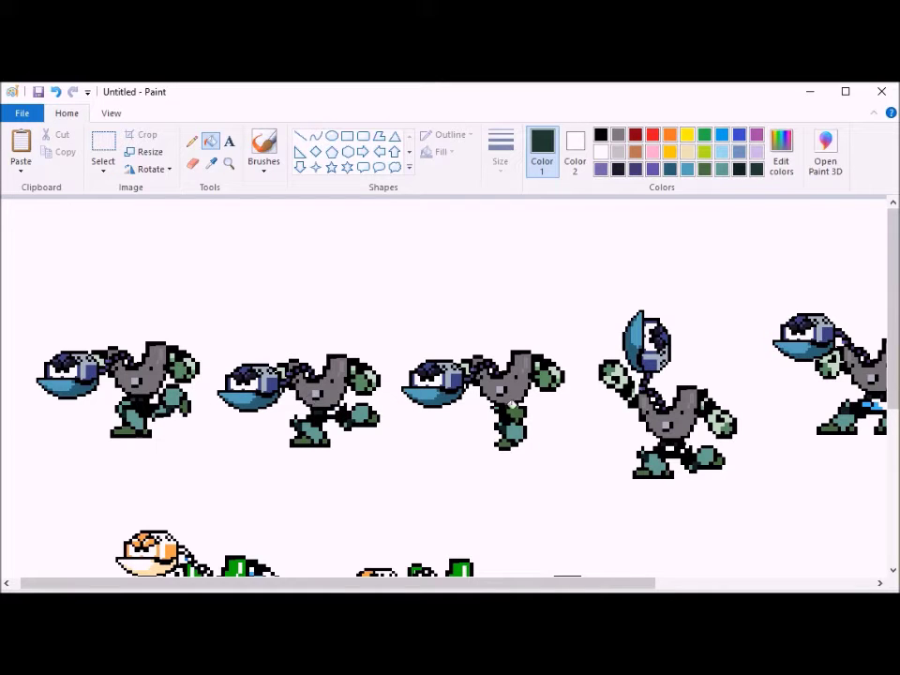
{"action": "left_click_drag", "start_coordinate": [615, 584], "coordinate": [728, 584]}
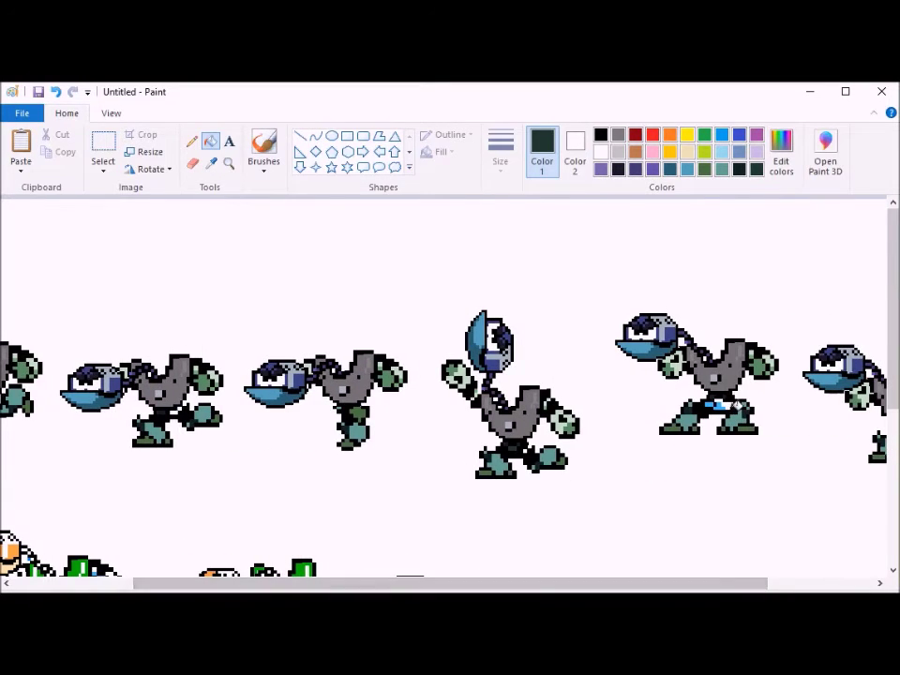
{"action": "left_click", "coordinate": [728, 406]}
{"action": "left_click_drag", "start_coordinate": [646, 584], "coordinate": [750, 584]}
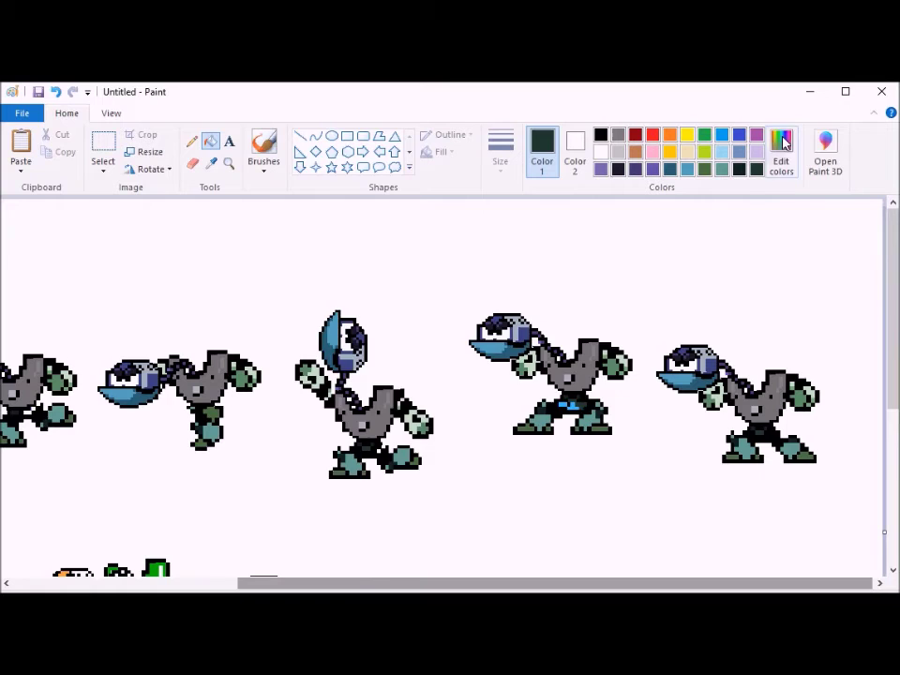
Define a medium green-teal and fill the blue parts of the fifth pose's waist with it
{"action": "left_click", "coordinate": [783, 148]}
{"action": "left_click", "coordinate": [611, 339]}
{"action": "key", "text": "Return"}
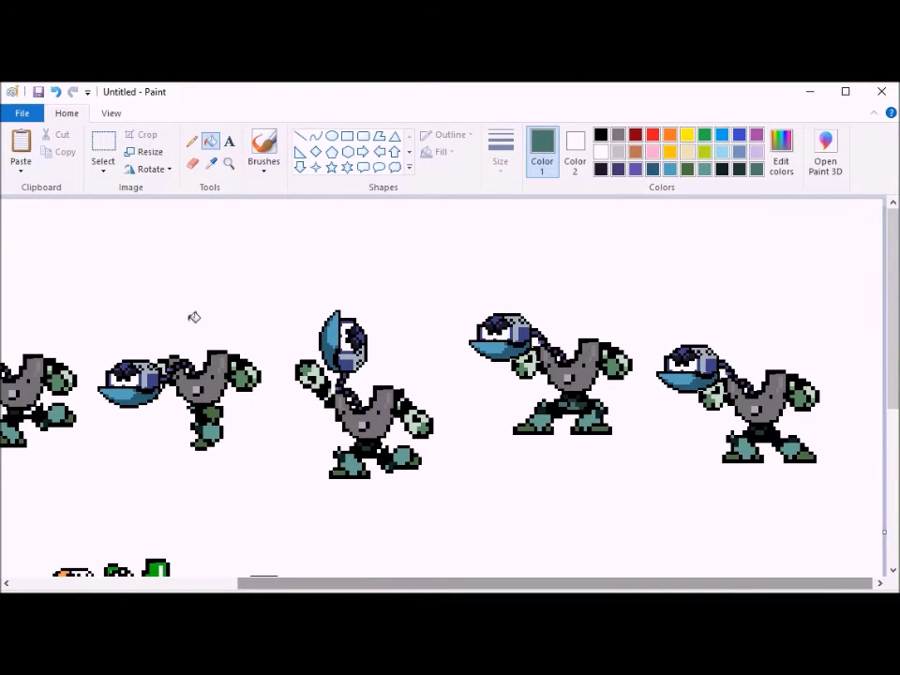
Delete the leftover unrecoloured body parts and heads below the row of poses
{"action": "scroll", "coordinate": [107, 296], "scroll_direction": "down", "scroll_amount": 3}
{"action": "left_click", "coordinate": [111, 113]}
{"action": "left_click", "coordinate": [57, 150]}
{"action": "left_click", "coordinate": [66, 113]}
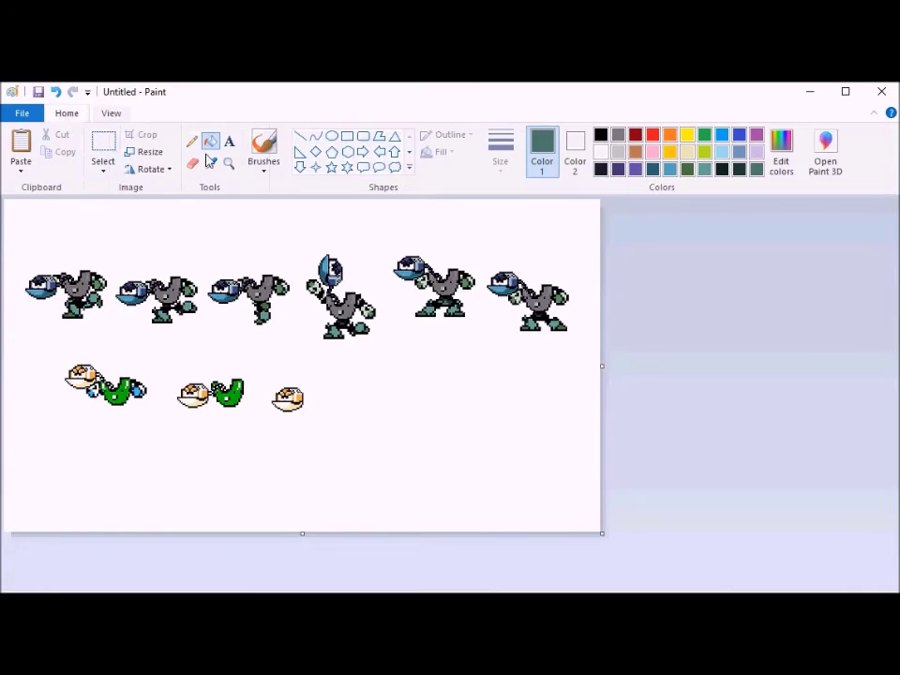
{"action": "left_click", "coordinate": [103, 143]}
{"action": "left_click_drag", "start_coordinate": [33, 350], "coordinate": [376, 454]}
{"action": "key", "text": "Delete"}
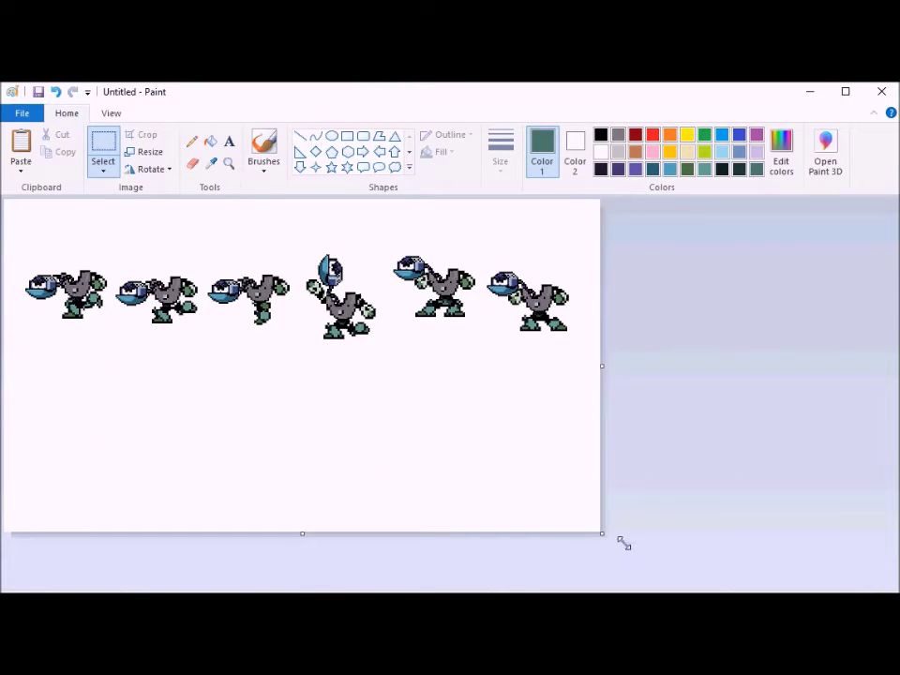
Reduce the canvas height to trim some of the empty space below the poses
{"action": "left_click", "coordinate": [110, 113]}
{"action": "left_click", "coordinate": [54, 144]}
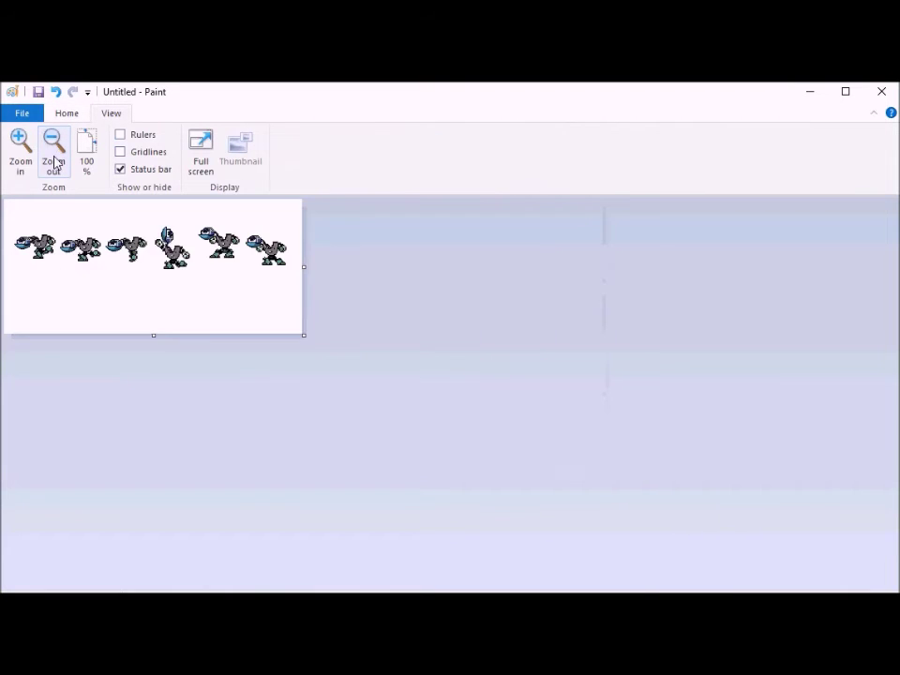
{"action": "left_click", "coordinate": [20, 144]}
{"action": "left_click", "coordinate": [19, 144]}
{"action": "scroll", "coordinate": [354, 403], "scroll_direction": "down", "scroll_amount": 3}
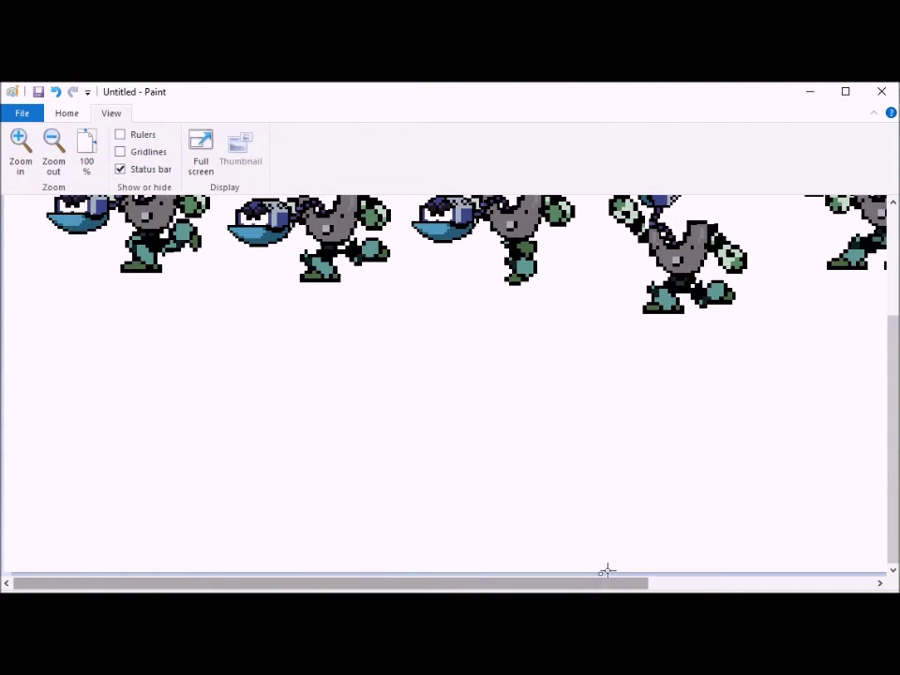
{"action": "left_click_drag", "start_coordinate": [607, 573], "coordinate": [606, 458]}
{"action": "left_click_drag", "start_coordinate": [574, 584], "coordinate": [455, 582]}
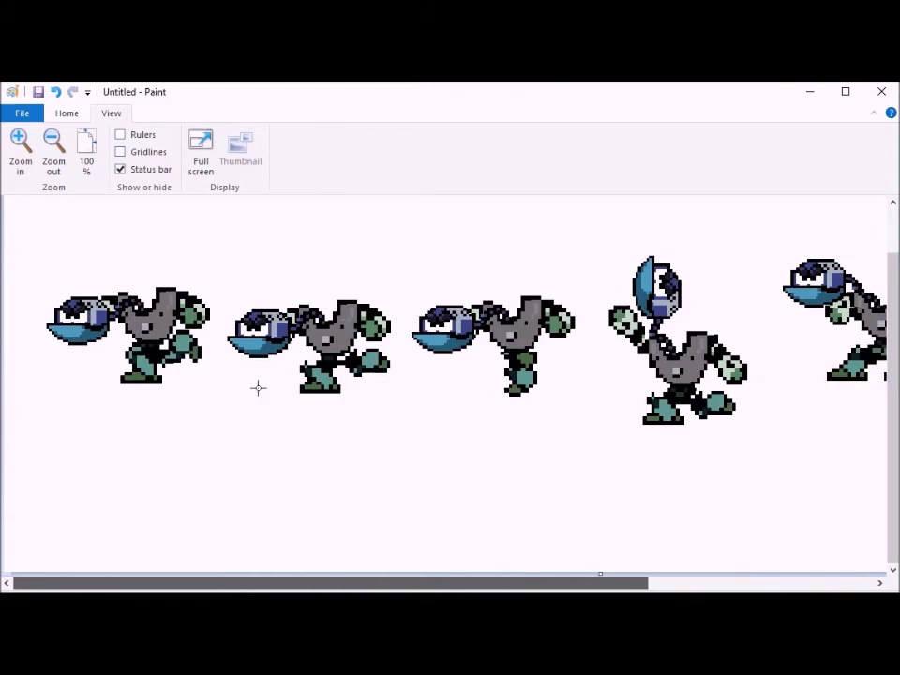
{"action": "left_click", "coordinate": [54, 159]}
{"action": "left_click_drag", "start_coordinate": [301, 412], "coordinate": [300, 475]}
Move the last three poses into a second row beneath the first three and narrow the canvas to fit
{"action": "left_click", "coordinate": [67, 112]}
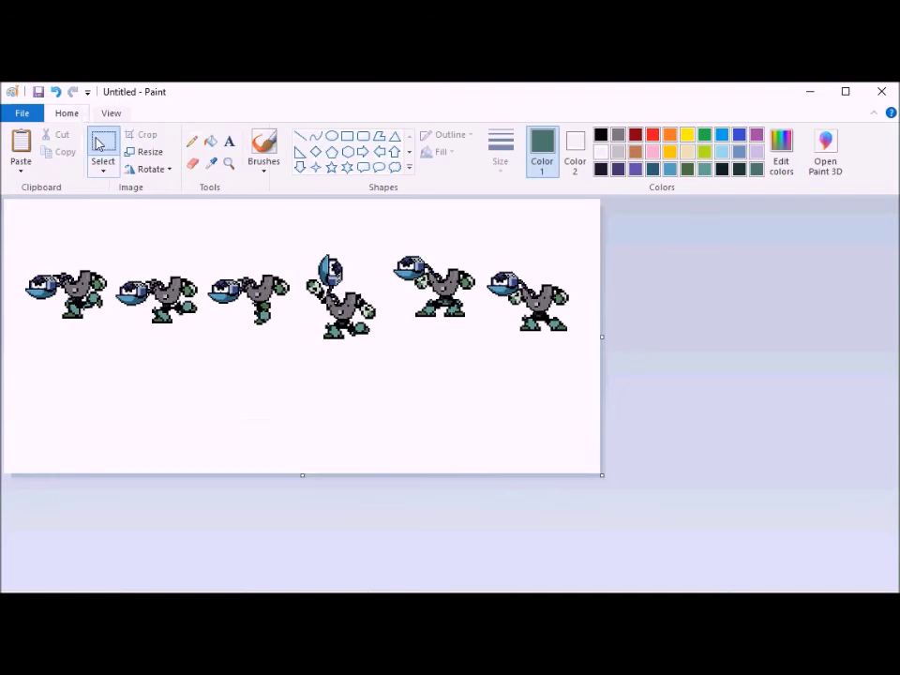
{"action": "left_click_drag", "start_coordinate": [298, 242], "coordinate": [601, 376]}
{"action": "left_click_drag", "start_coordinate": [485, 329], "coordinate": [210, 413]}
{"action": "left_click", "coordinate": [651, 417]}
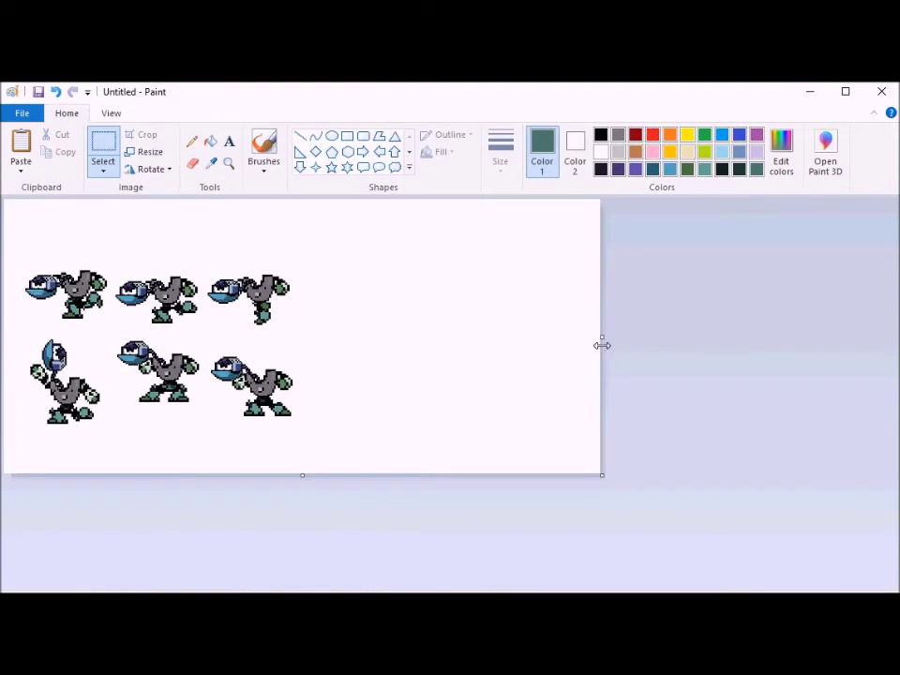
{"action": "left_click_drag", "start_coordinate": [603, 337], "coordinate": [350, 337]}
{"action": "left_click", "coordinate": [111, 112]}
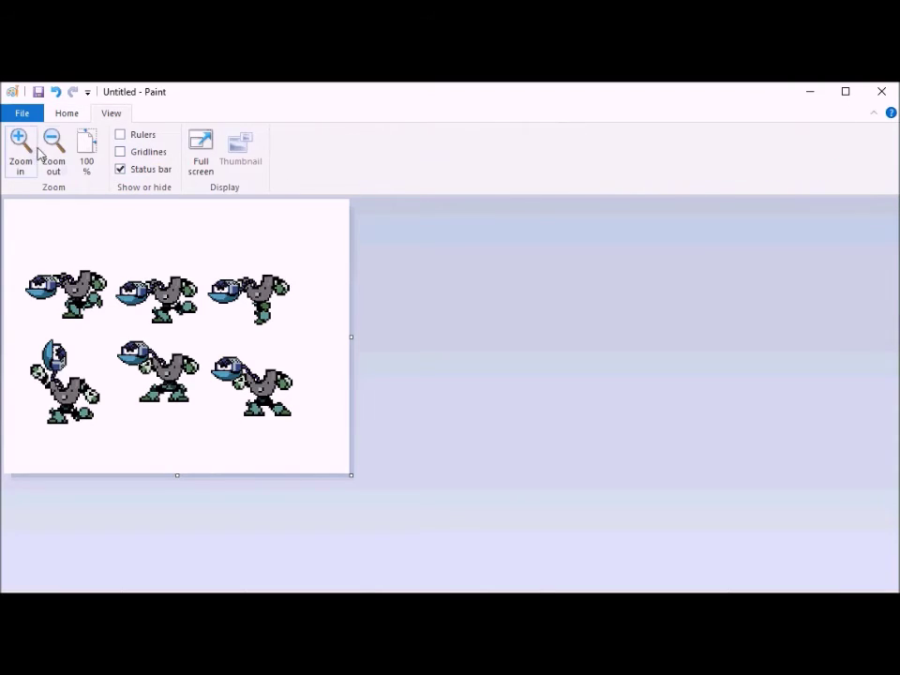
Add a transparent text box below the second row of poses, set to black Joystix Monospace at size 12
{"action": "left_click", "coordinate": [21, 146]}
{"action": "scroll", "coordinate": [144, 222], "scroll_direction": "down", "scroll_amount": 3}
{"action": "left_click", "coordinate": [75, 114]}
{"action": "left_click", "coordinate": [229, 141]}
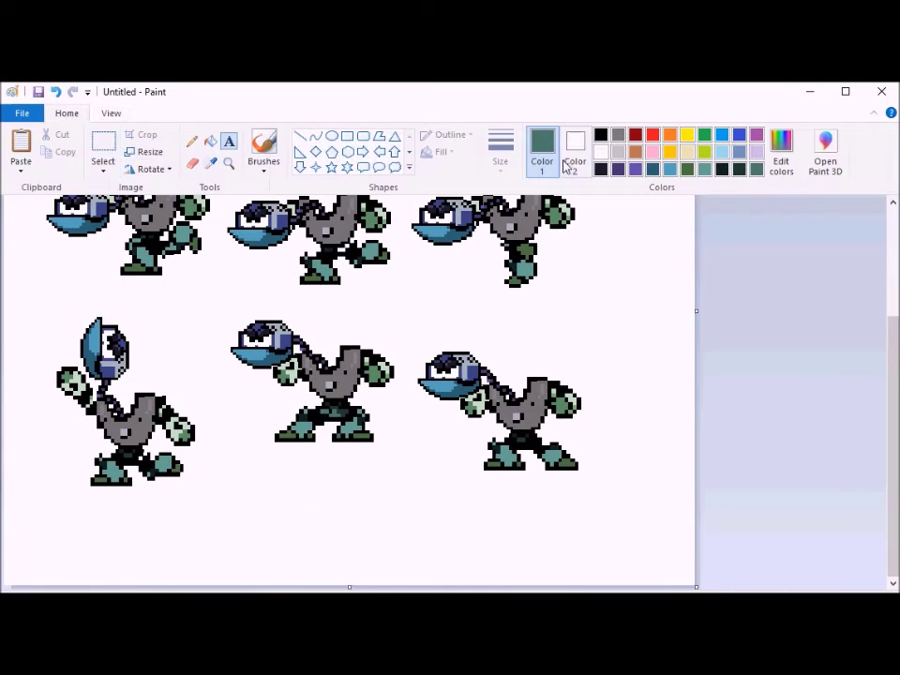
{"action": "left_click_drag", "start_coordinate": [317, 490], "coordinate": [573, 556]}
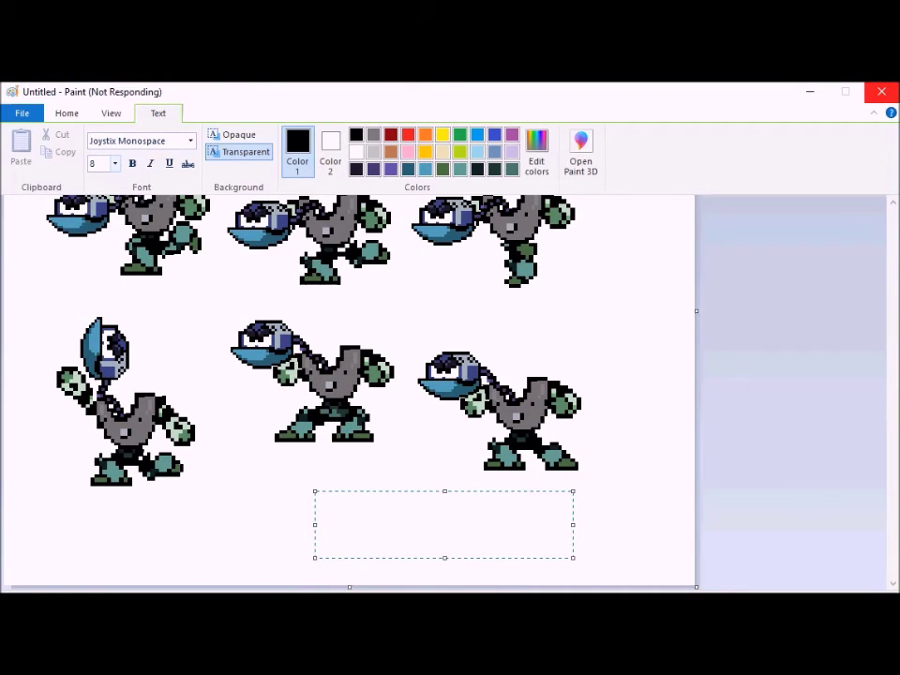
{"action": "left_click", "coordinate": [94, 229]}
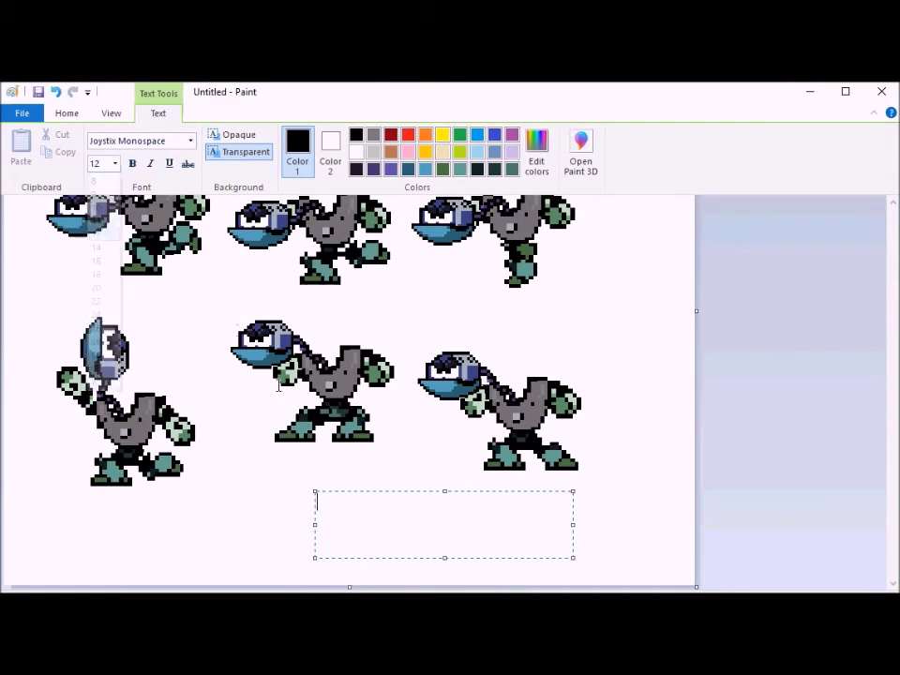
Enter the uppercase caption GUARD BOTS and, after a blank line, BY followed by the author's name, and place the text
{"action": "key", "text": "Caps_Lock"}
{"action": "type", "text": "GUARD BOTS"}
{"action": "key", "text": "Return"}
{"action": "key", "text": "Return"}
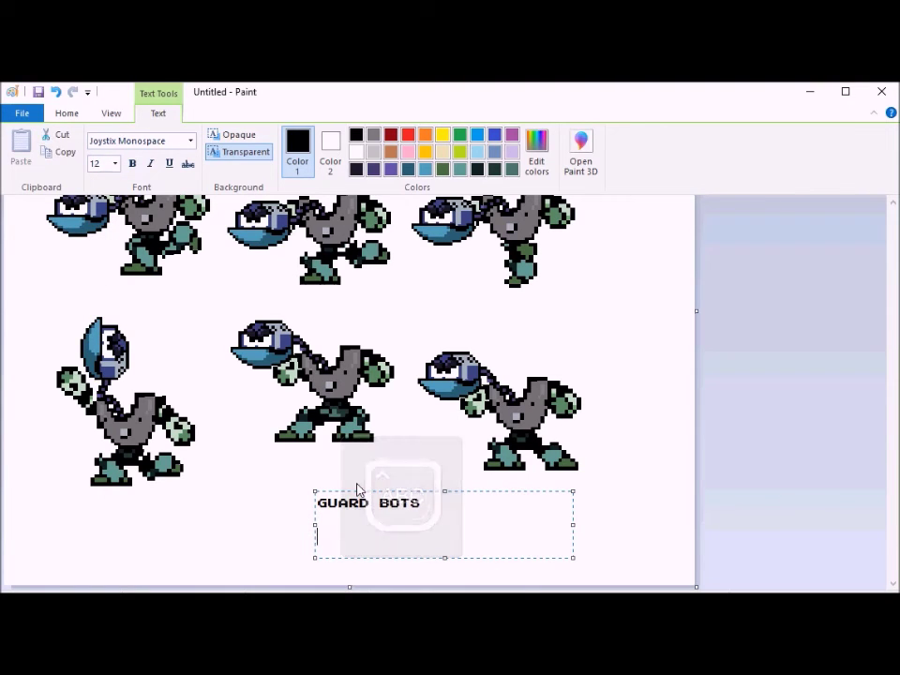
{"action": "type", "text": "BY S.A. NATHE"}
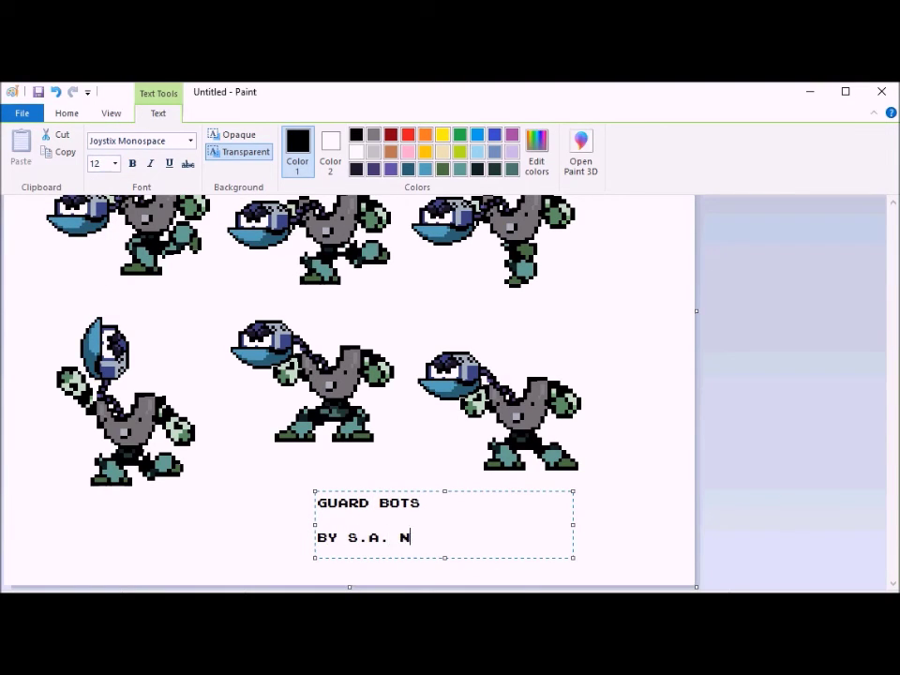
{"action": "left_click", "coordinate": [392, 403]}
{"action": "key", "text": "Caps_Lock"}
Save the sheet as a PNG named jolt_guard_bots in the Sprite Sheets folder
{"action": "key", "text": "ctrl+s"}
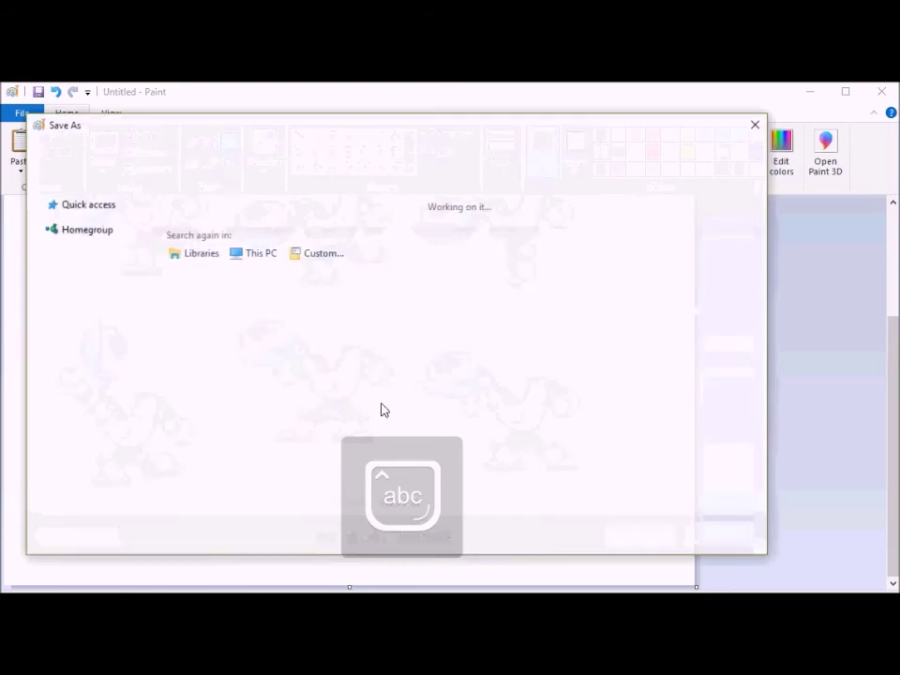
{"action": "left_click", "coordinate": [102, 310]}
{"action": "left_click", "coordinate": [182, 482]}
{"action": "type", "text": "gua"}
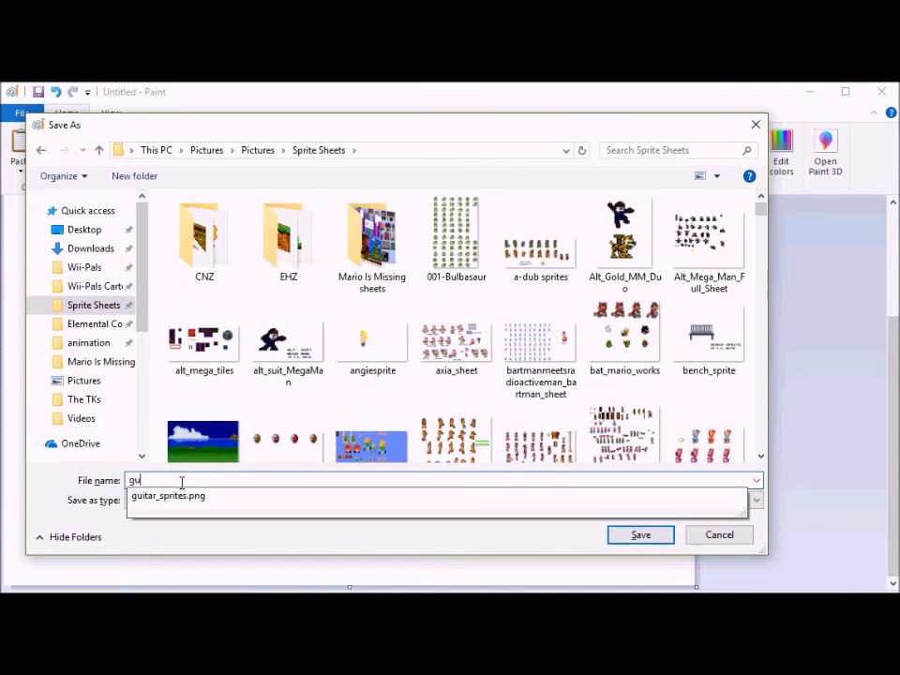
{"action": "key", "text": "BackSpace"}
{"action": "key", "text": "BackSpace"}
{"action": "key", "text": "BackSpace"}
{"action": "type", "text": "jolt_guard_bots"}
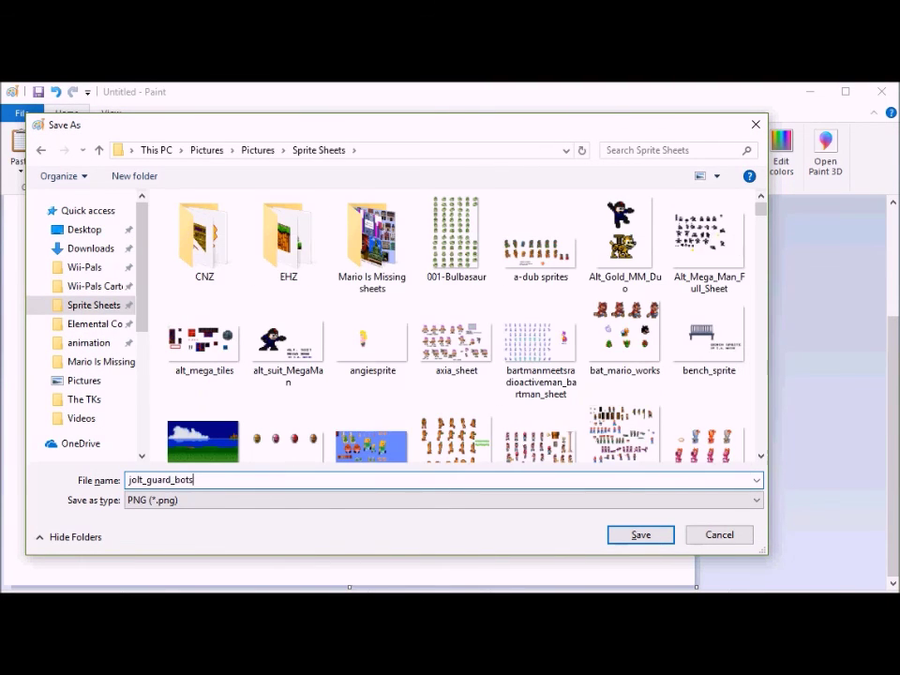
{"action": "key", "text": "Return"}
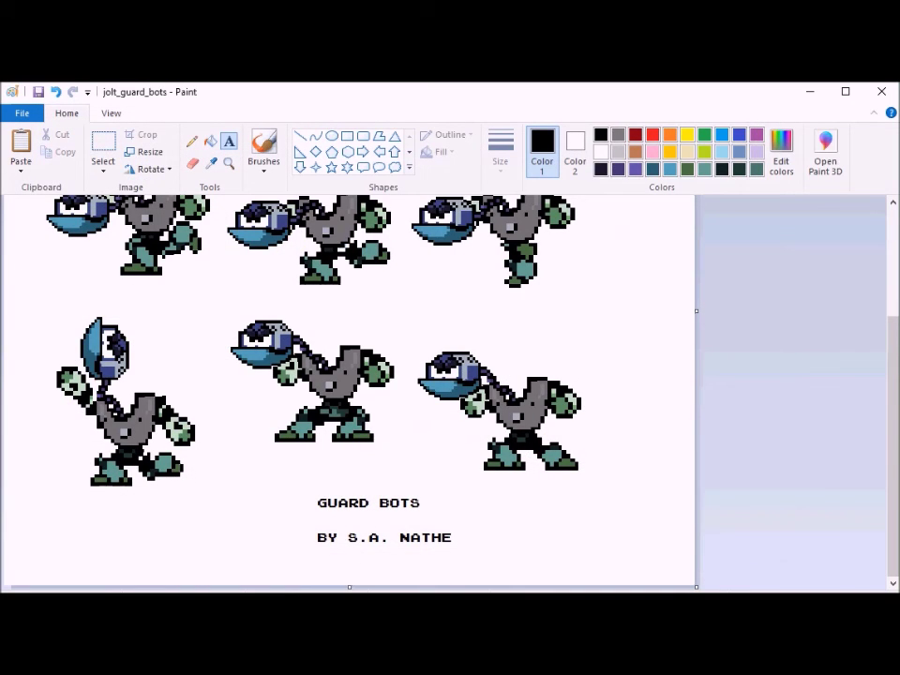